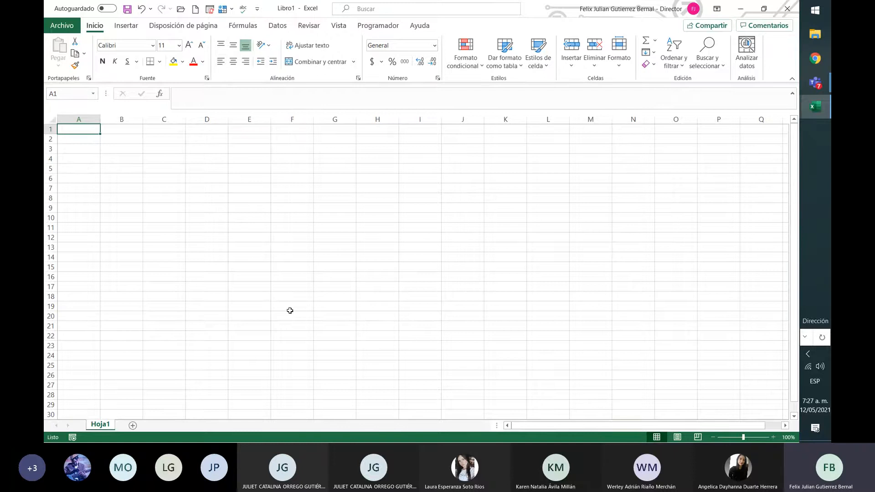
left_click(126, 26)
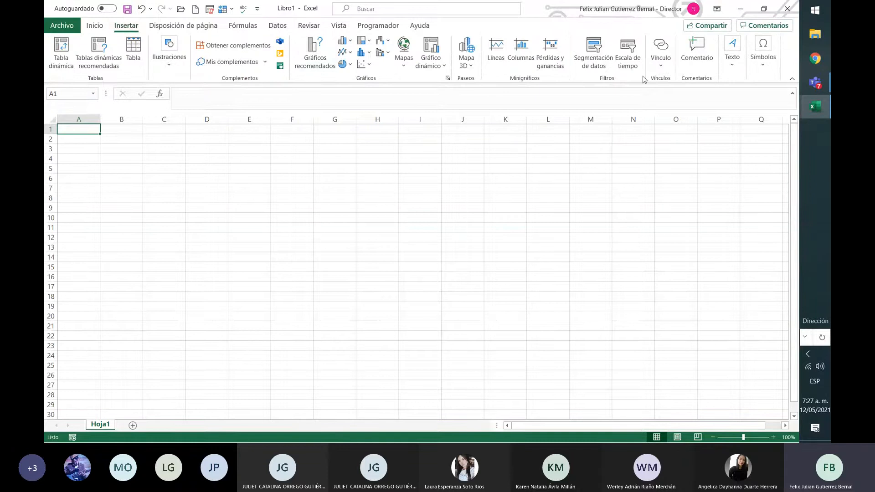
left_click(184, 27)
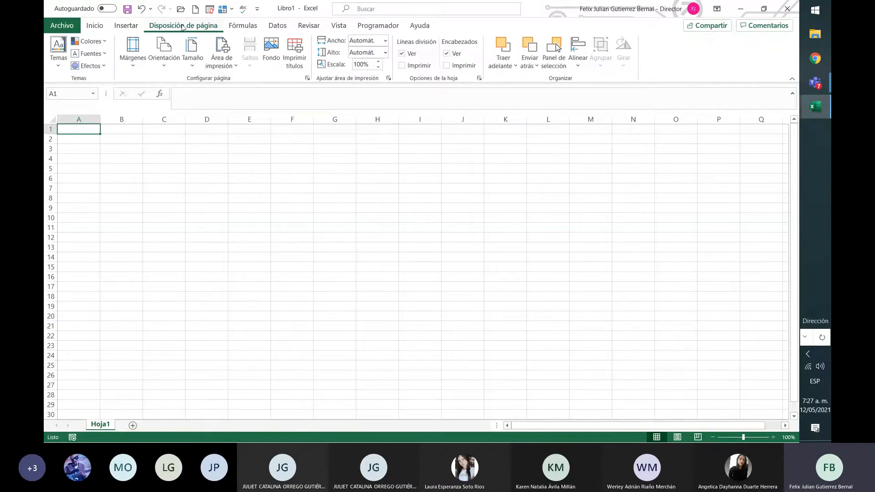
left_click(243, 29)
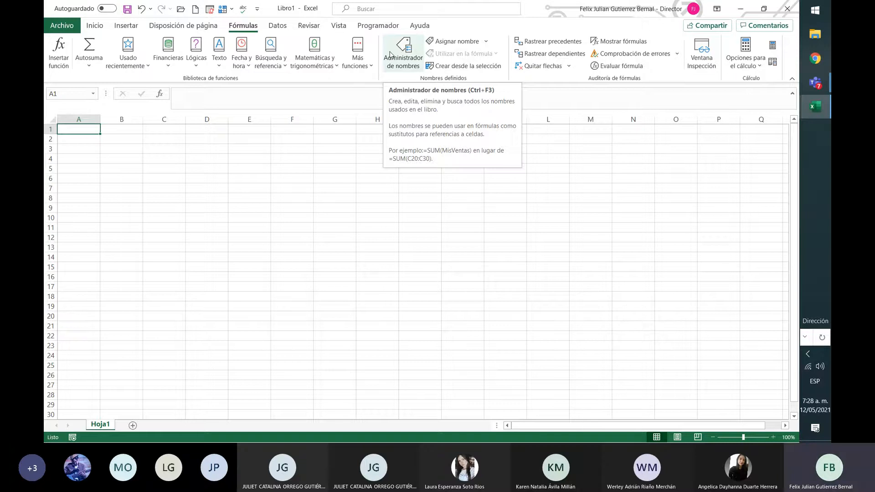
left_click(148, 150)
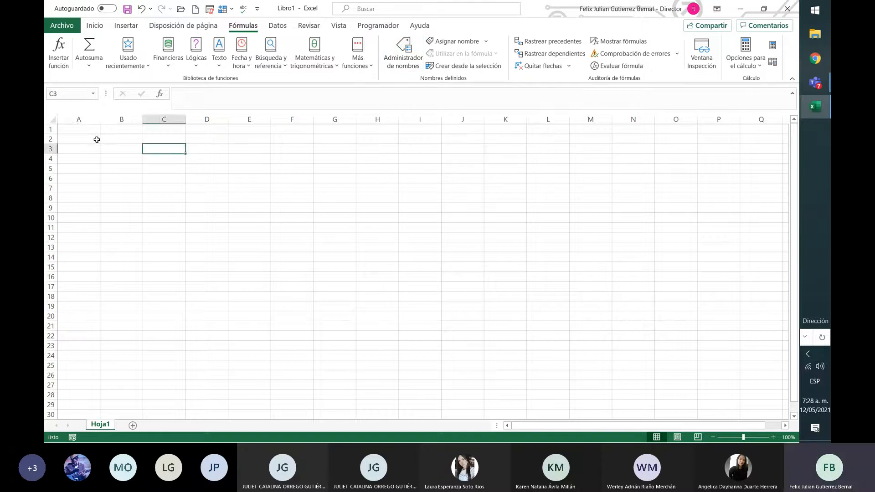
left_click(84, 131)
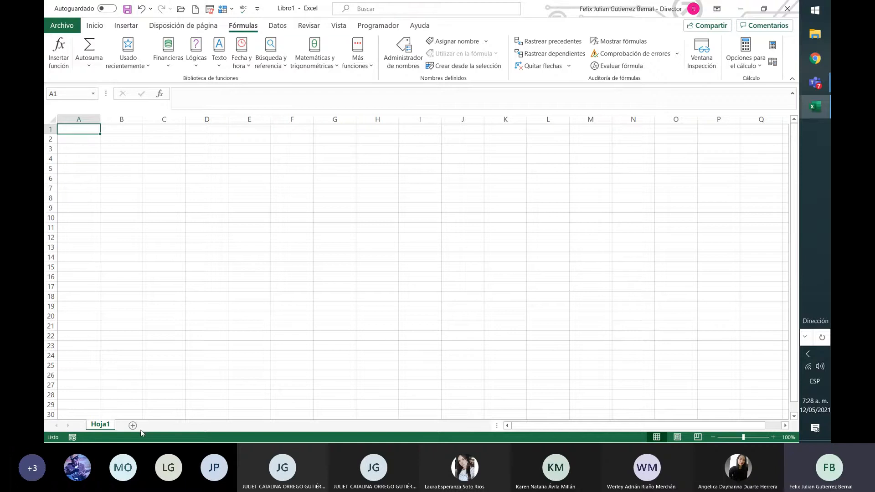
Rename the sheet Hoja1 as DATOS.
right_click(106, 428)
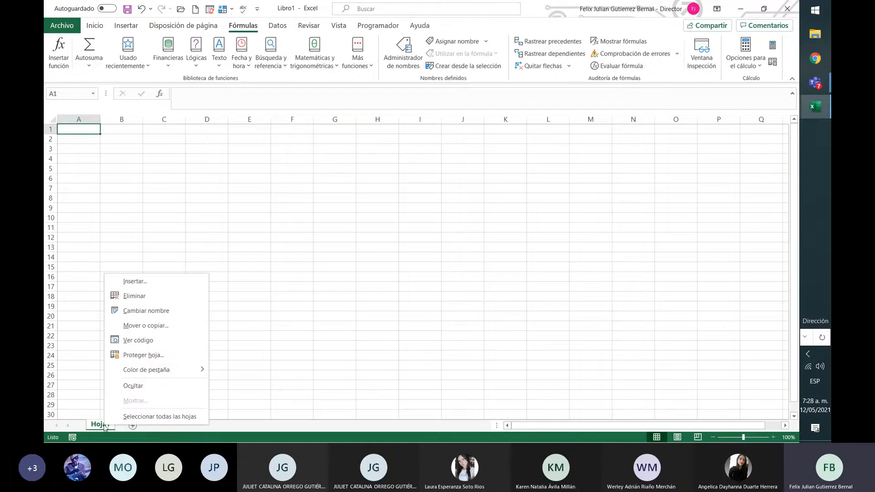
left_click(171, 312)
type("DA")
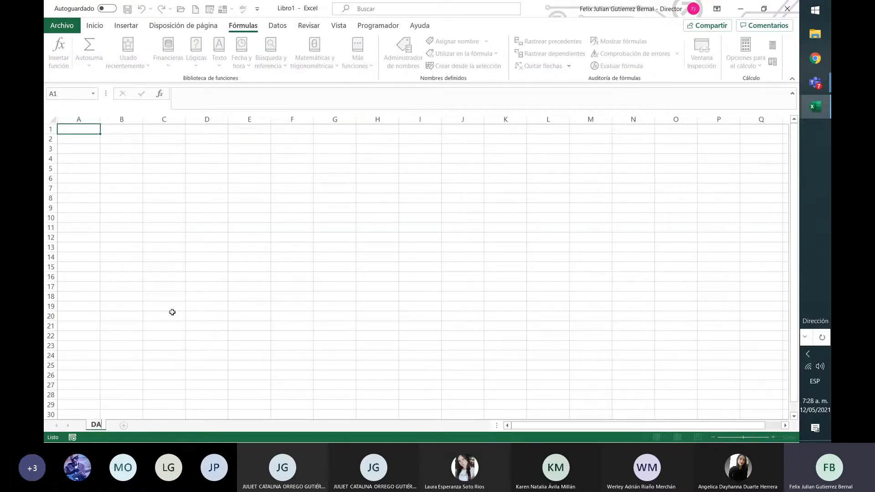
type("TOS")
key("Return")
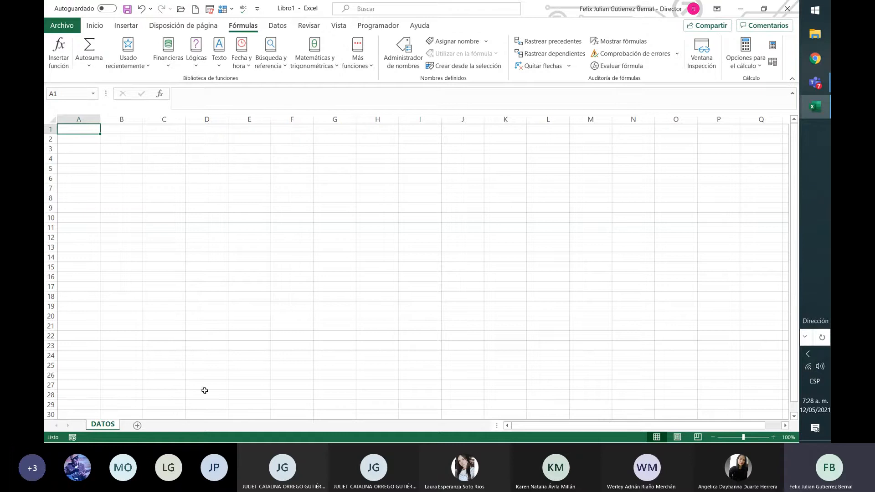
Add a second sheet to the workbook and name it APLICACIÓN.
left_click(139, 426)
right_click(146, 426)
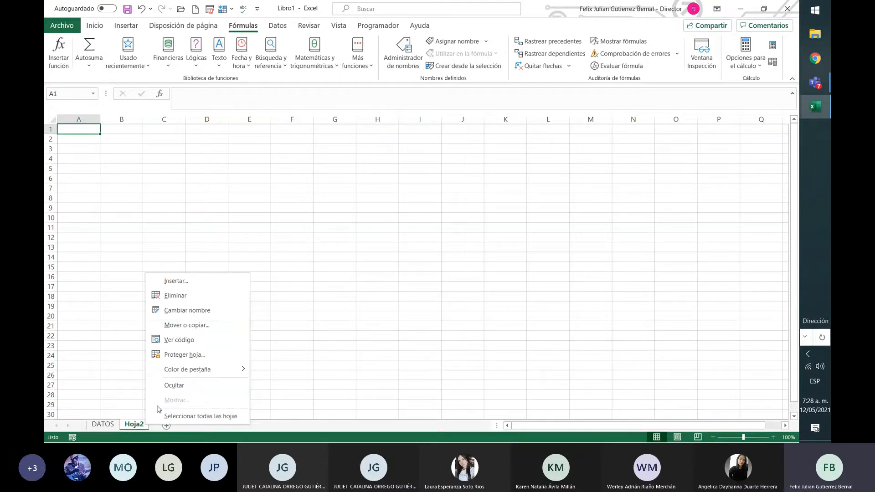
left_click(194, 310)
type("APLI")
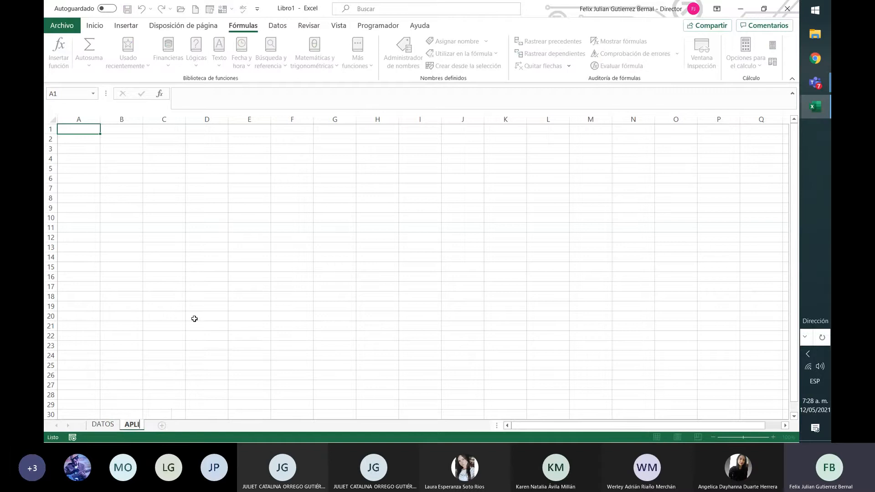
type("CACIÓN")
key("Return")
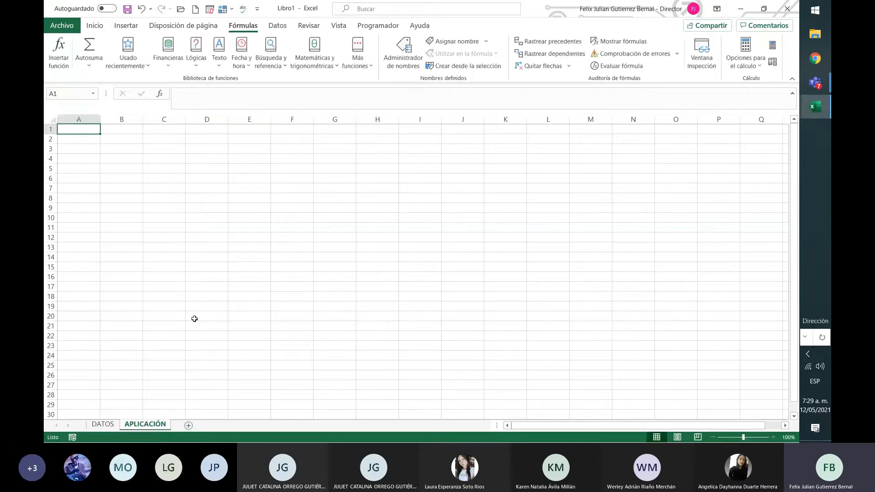
left_click(106, 426)
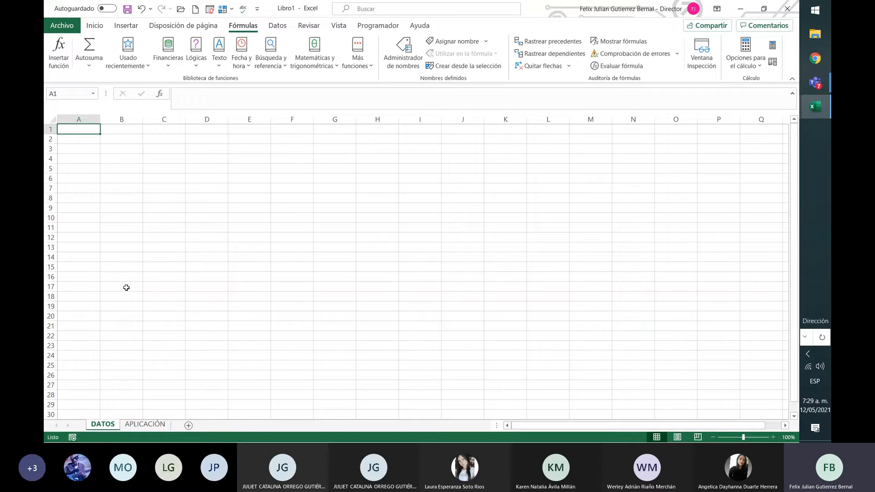
left_click_drag(87, 135, 357, 316)
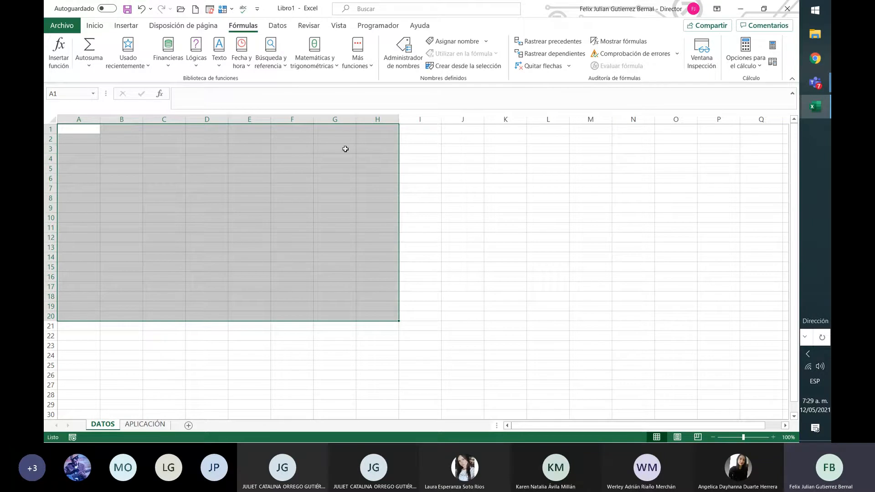
left_click(421, 150)
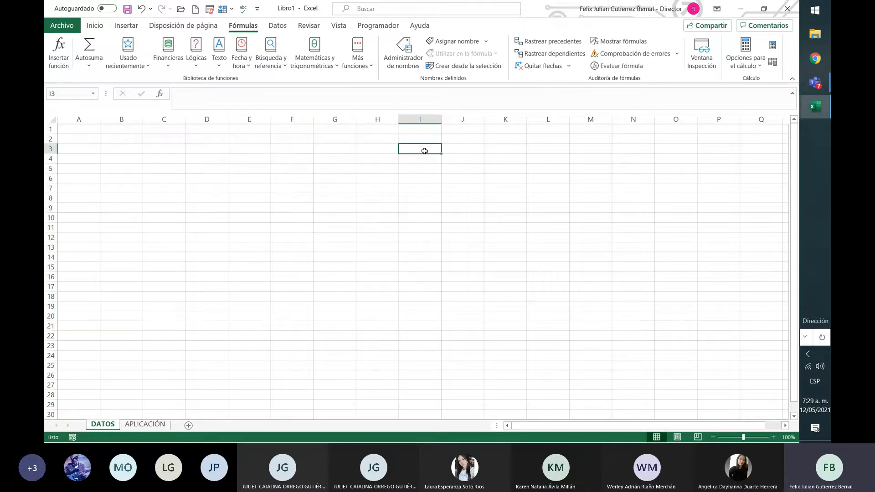
left_click_drag(424, 151, 79, 152)
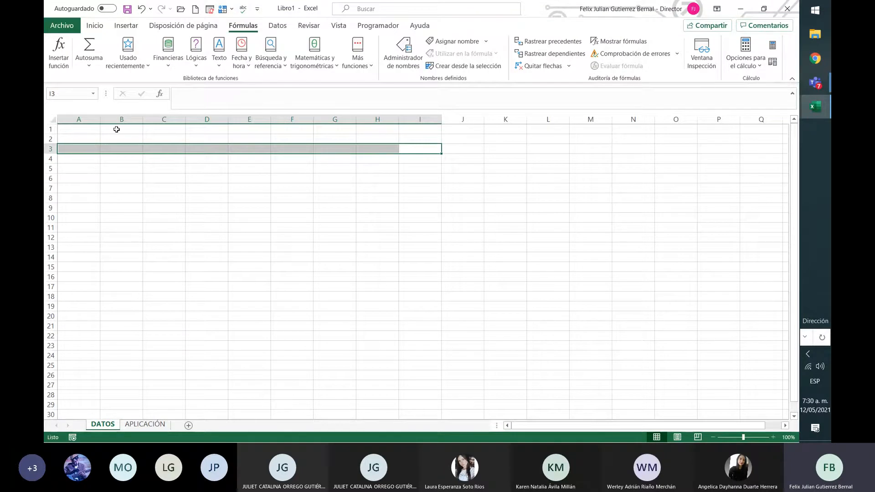
left_click(94, 138)
left_click(95, 129)
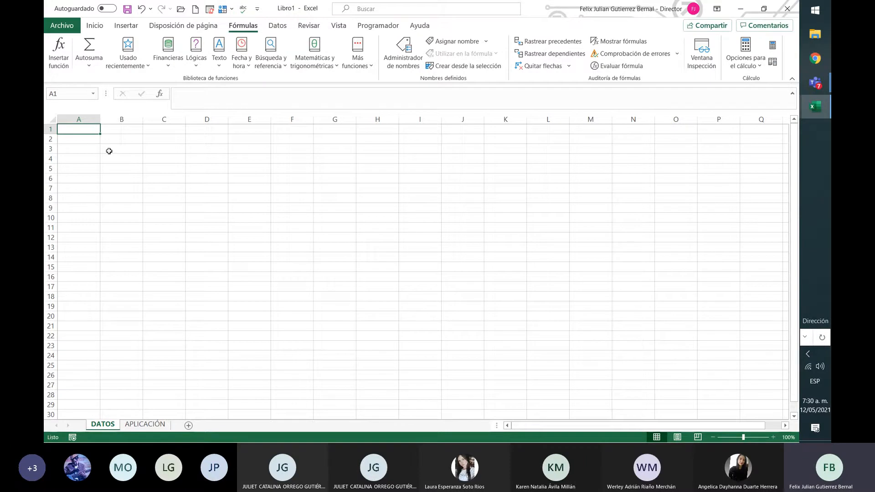
left_click_drag(88, 129, 100, 257)
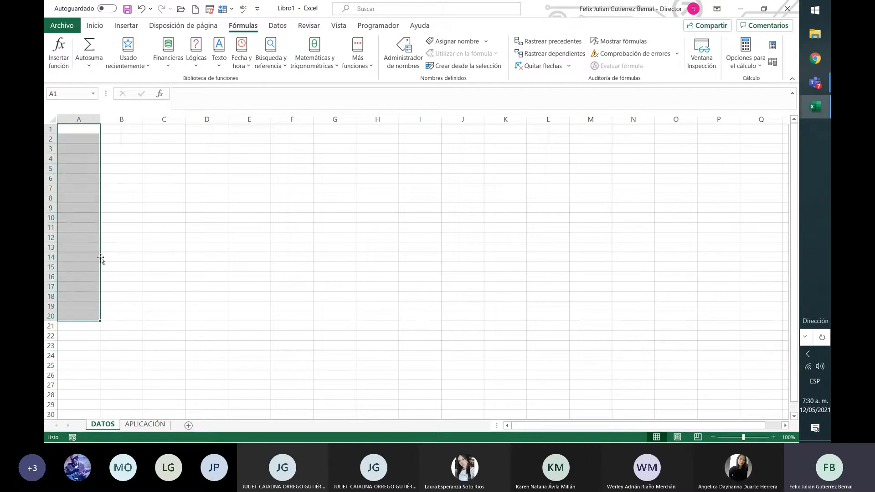
left_click_drag(122, 133, 174, 127)
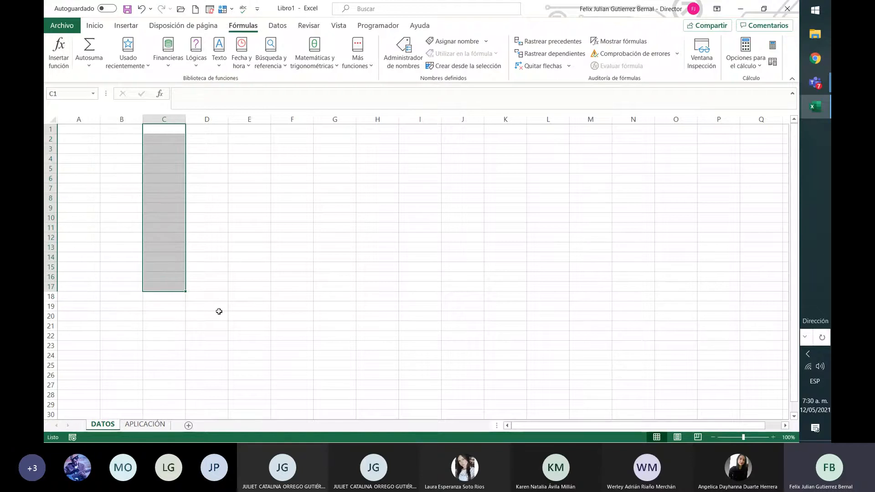
Merge and center cells A1 through J1 on the APLICACIÓN sheet.
left_click(145, 424)
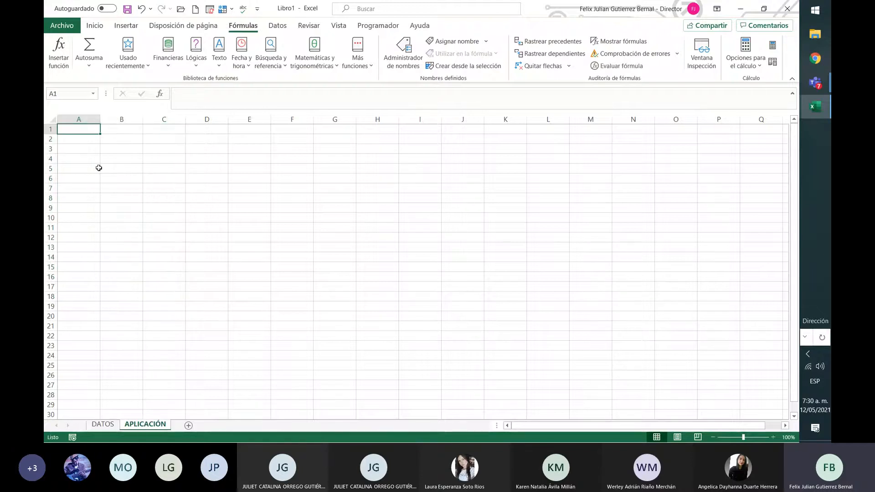
left_click_drag(92, 129, 474, 129)
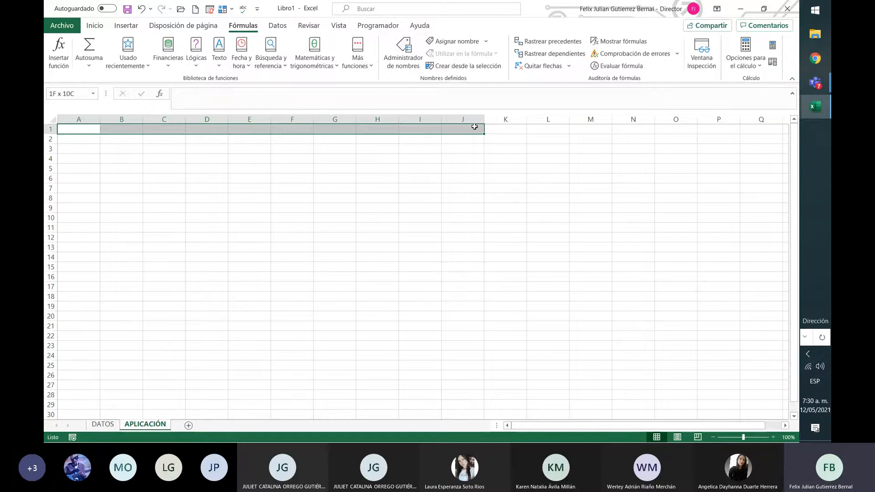
left_click(95, 26)
left_click(314, 62)
left_click(321, 171)
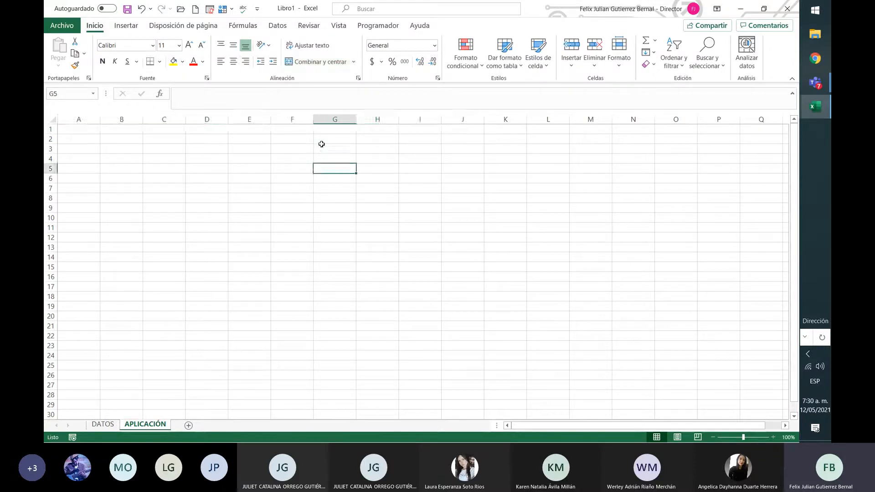
Enter the title TABLA DE VENTAS in the merged cell of row 1.
left_click(325, 132)
type("TABLA")
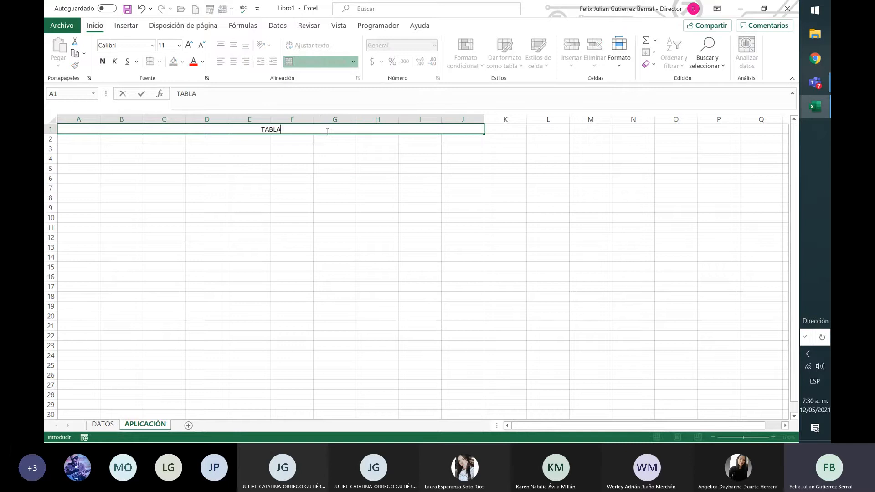
type(" DE VENTAS")
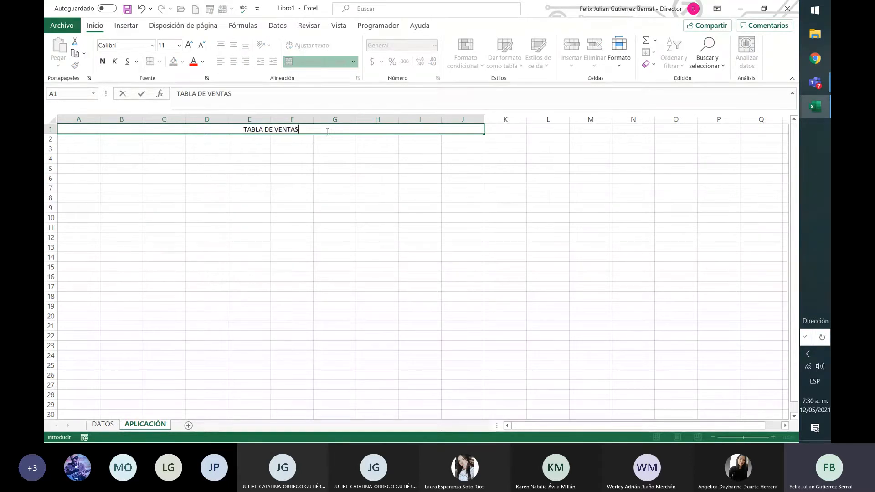
key("Return")
left_click(327, 131)
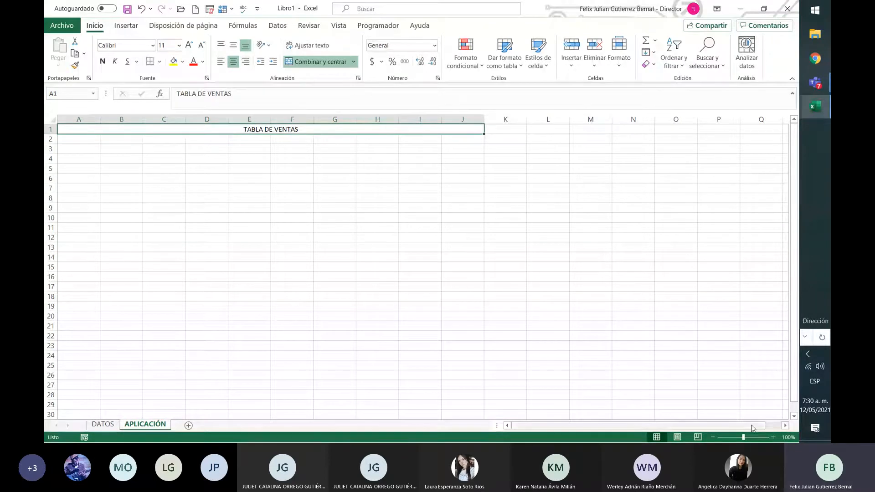
Set the zoom to 130% on the APLICACIÓN sheet and to 120% on the DATOS sheet.
left_click(774, 437)
left_click(774, 438)
left_click(773, 437)
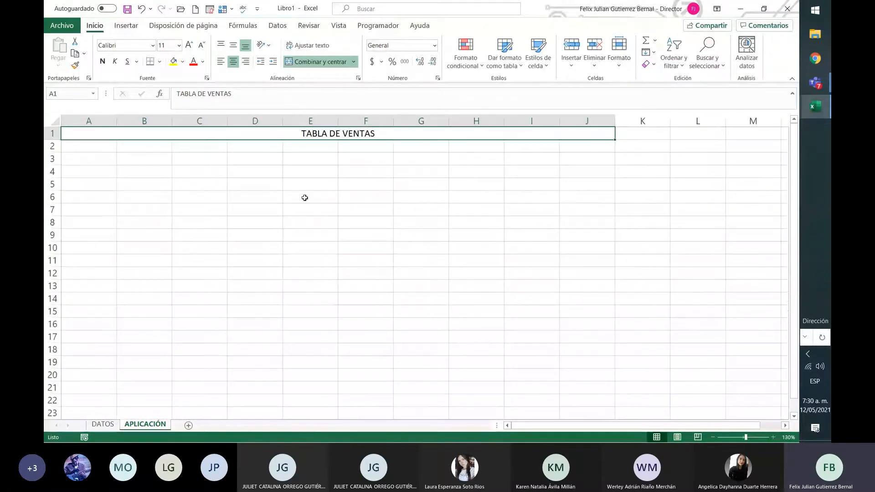
left_click(128, 153)
left_click(102, 424)
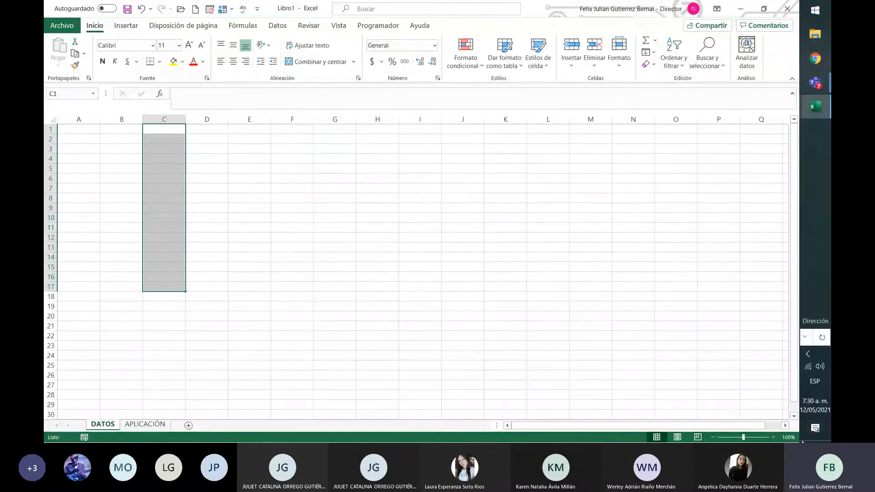
left_click(209, 275)
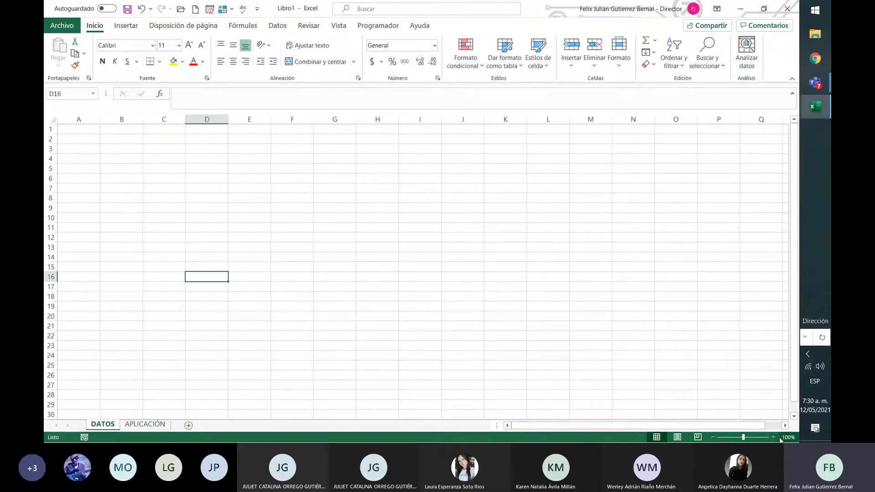
left_click(773, 437)
left_click(774, 437)
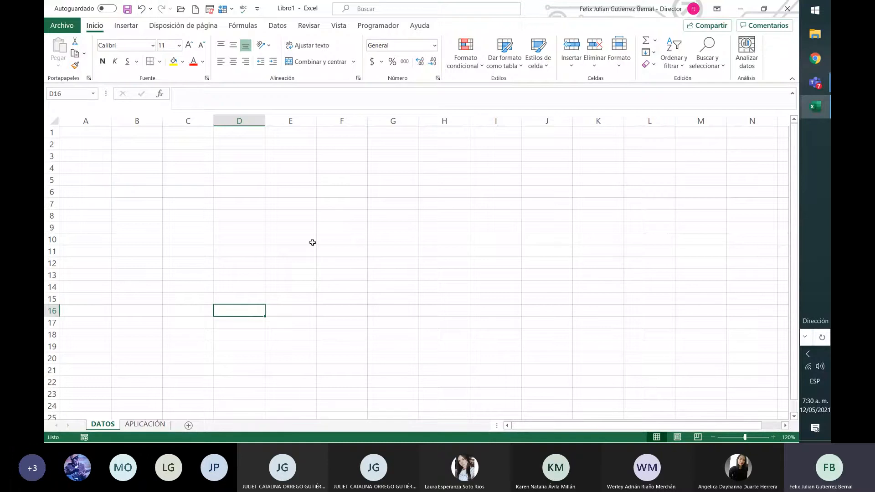
Enter the column header NOMBRE PRODUCTO in cell A2 of the APLICACIÓN sheet.
left_click(141, 424)
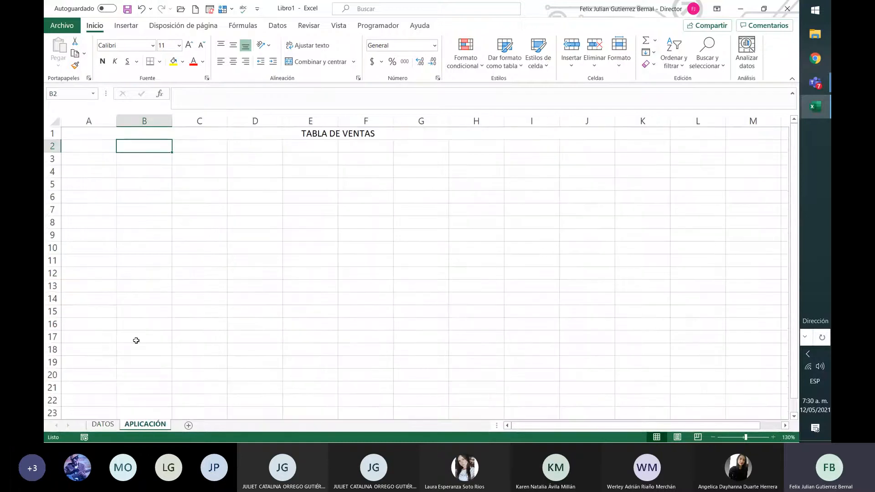
left_click(78, 145)
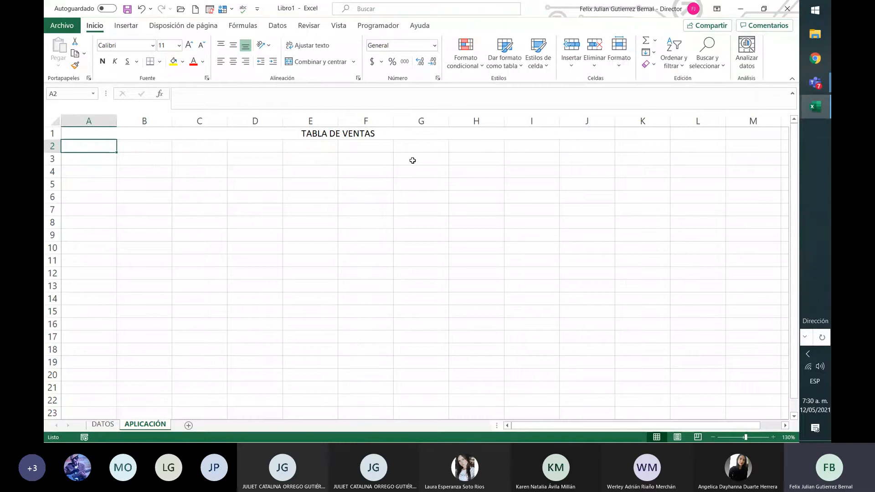
type("NOMBRE")
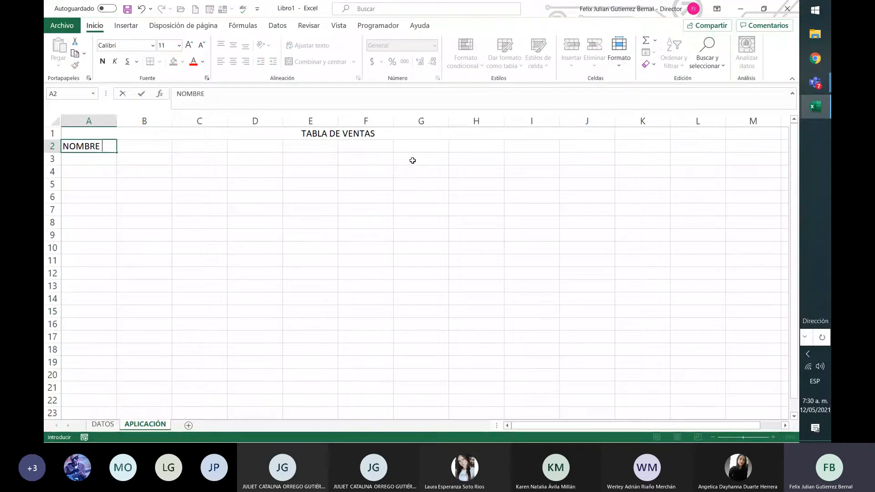
type(" PRODUCTO")
key("Return")
key("Up")
Enter the column headers ID PRODUCTO in cell B2 and AREA in cell C2.
key("Right")
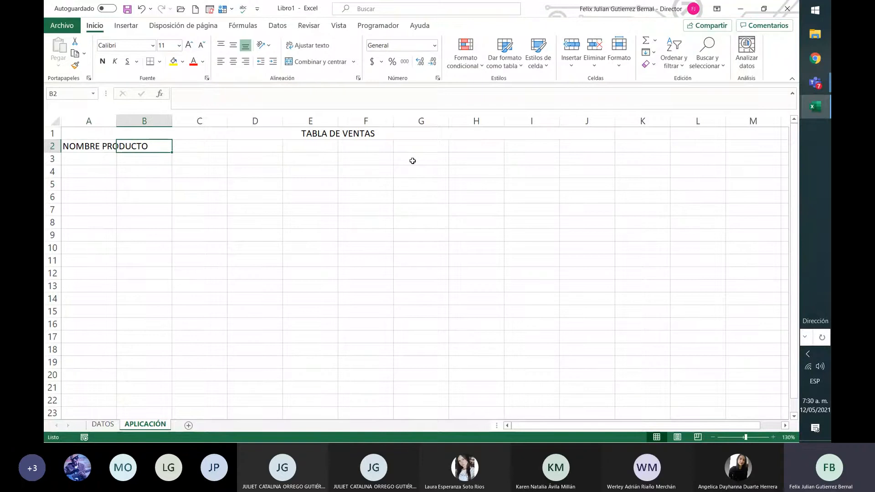
type("ID PROD")
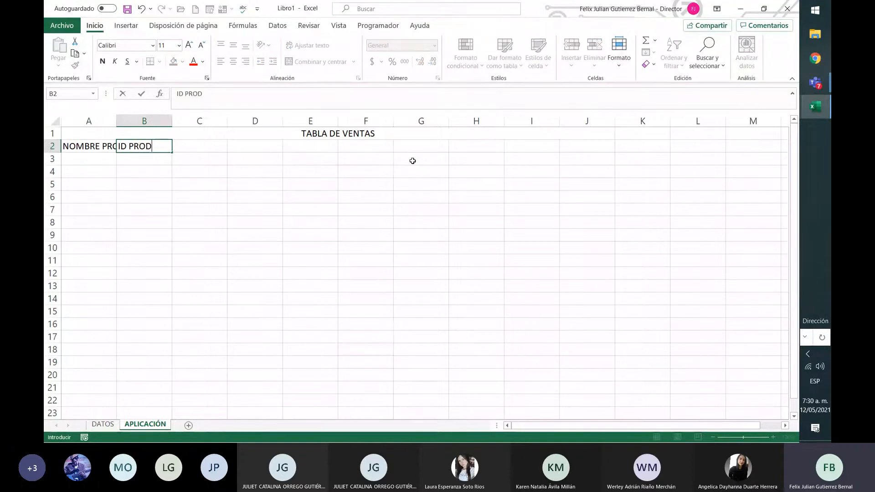
type("UCTO")
key("Return")
key("Up")
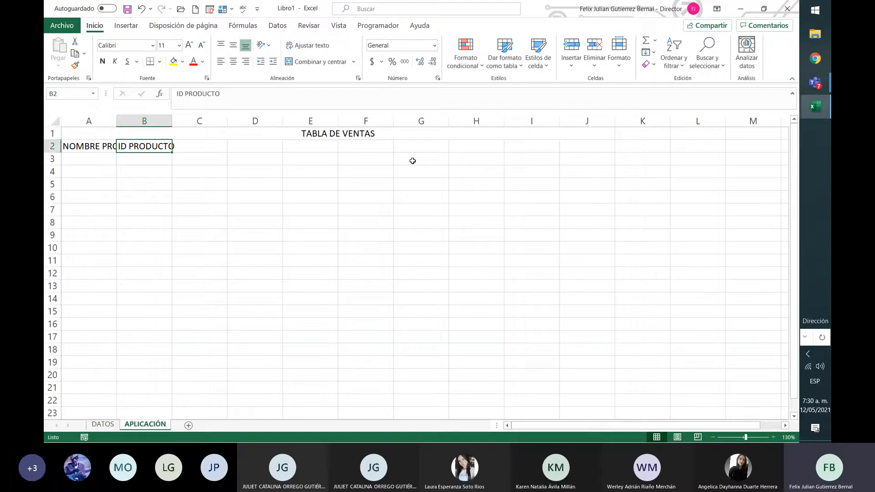
key("Right")
type("AREA")
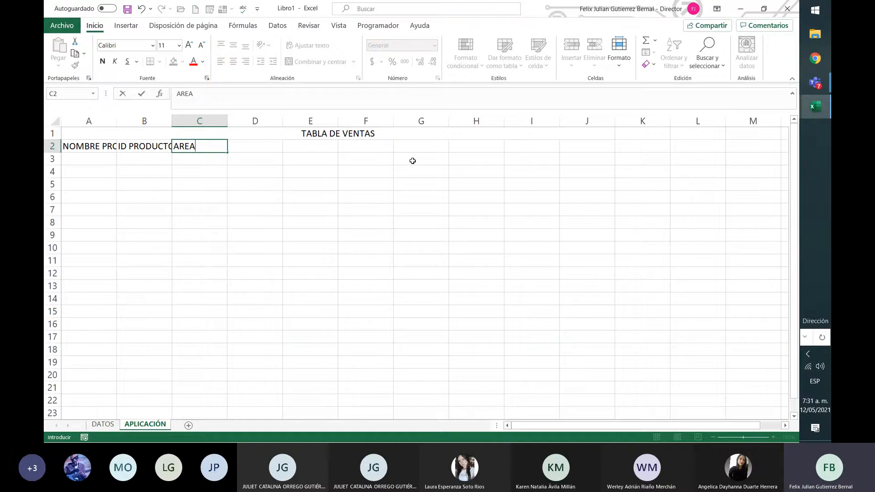
key("Tab")
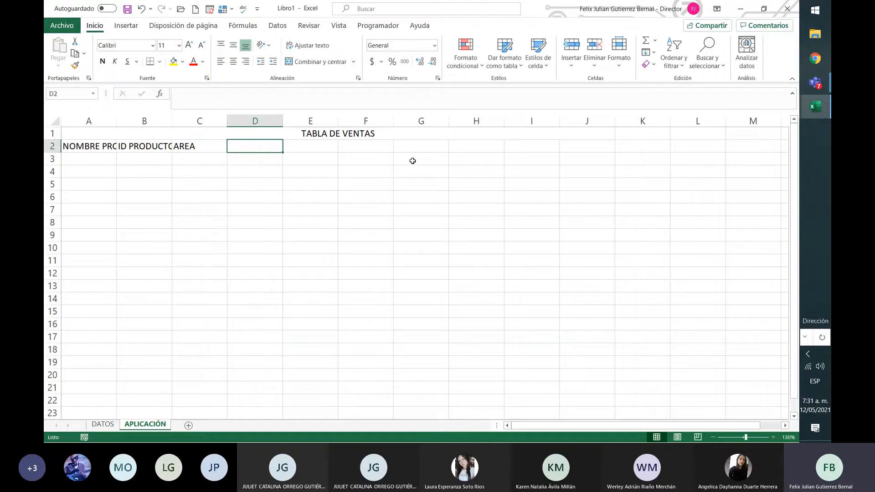
Enter the column header TIPO DE PRODUCTO in cell D2.
type("TIO")
key("BackSpace")
type("P")
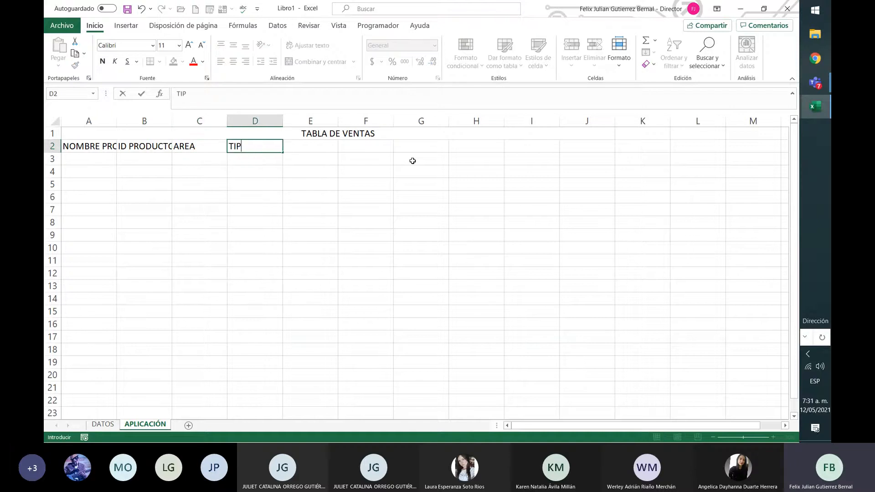
type("O DE PRODUCTO")
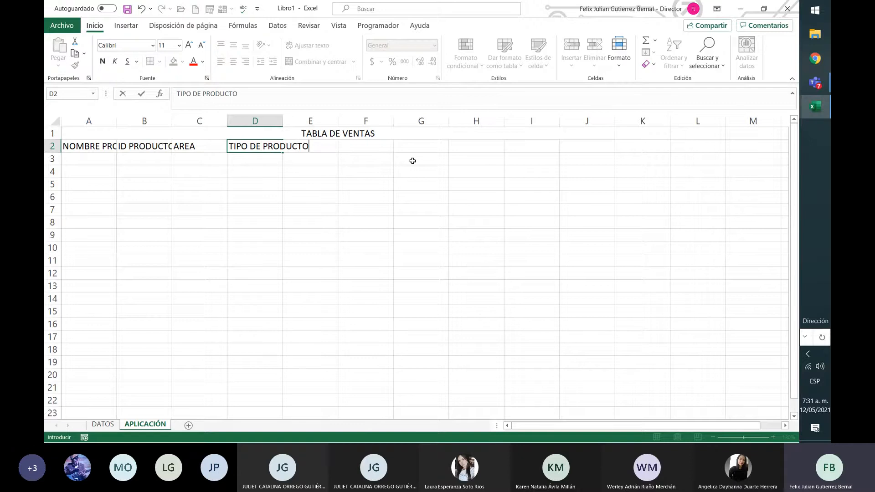
key("Return")
key("Up")
key("Left")
key("Right")
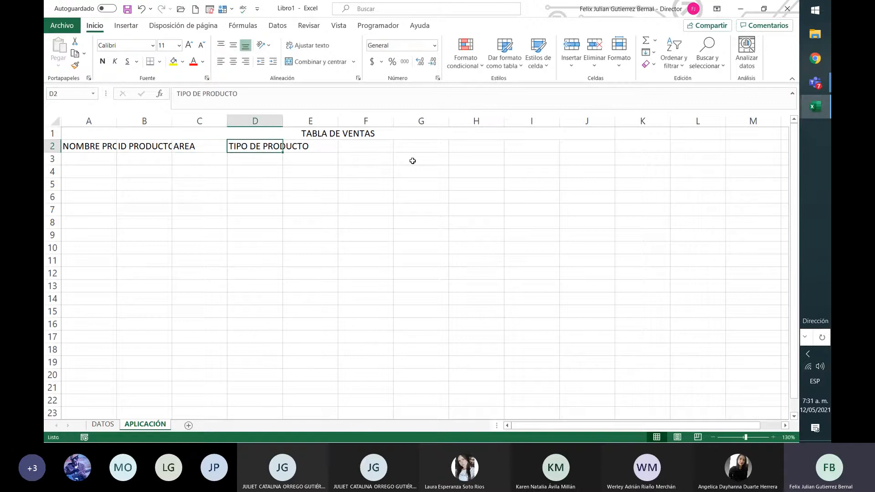
Enter the column header FECHA VENCIMIENTO in cell E2 and copy it to cell F2.
key("Right")
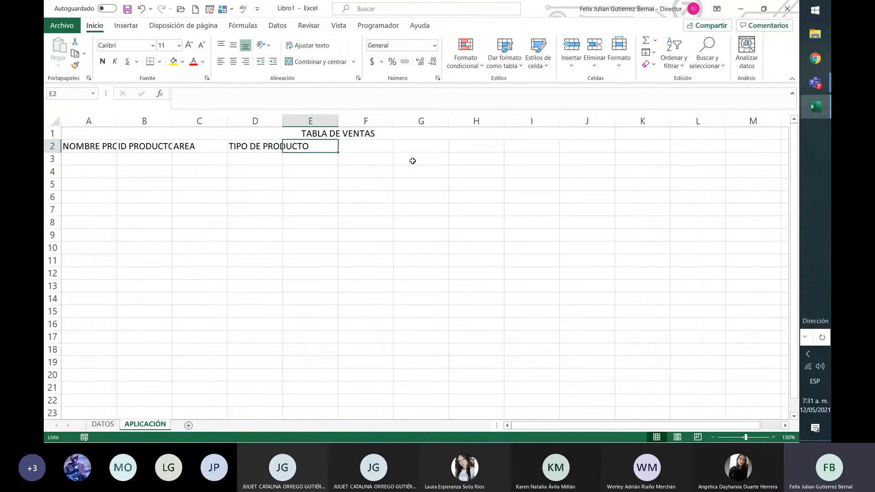
type("FECHA VENCI")
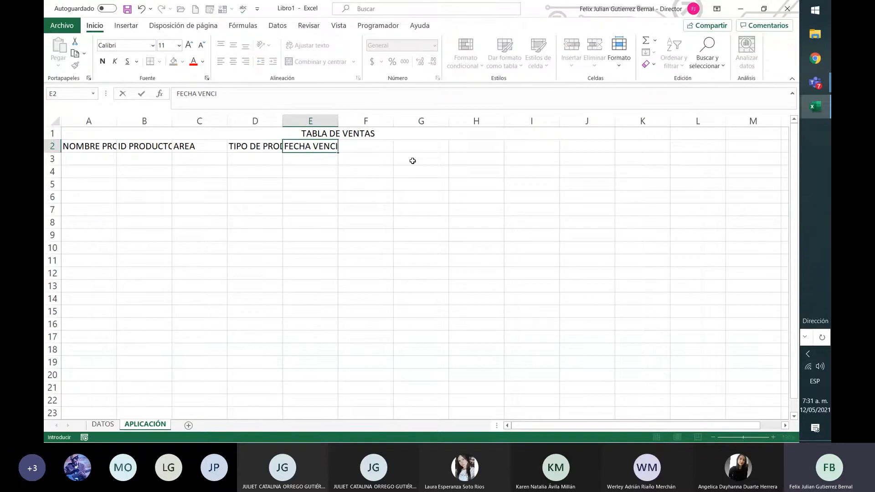
type("MIENTO")
key("Return")
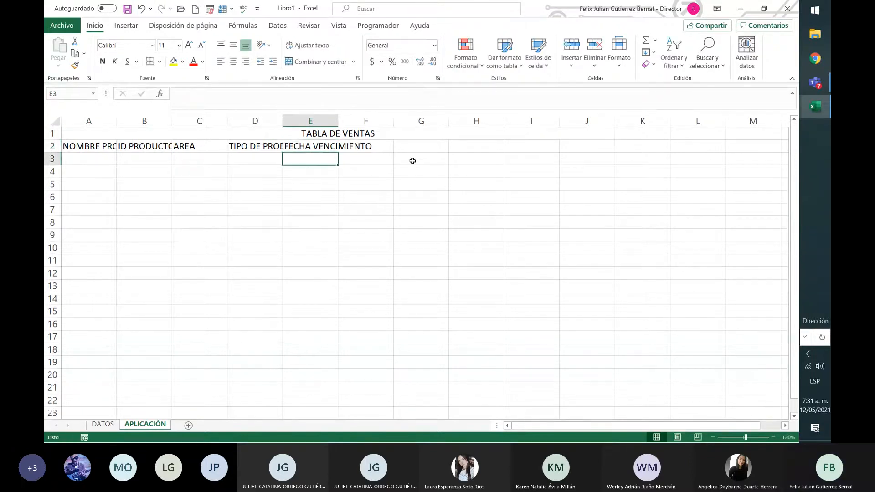
key("Up")
key("ctrl+c")
key("Right")
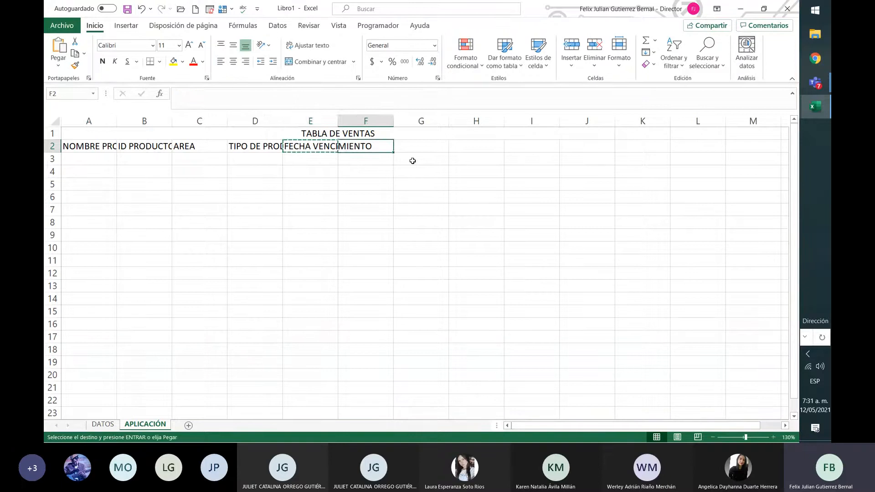
key("ctrl+v")
Replace the header in cell E2 with FECHA DE FABRICACIÓN.
key("Left")
type("FECH")
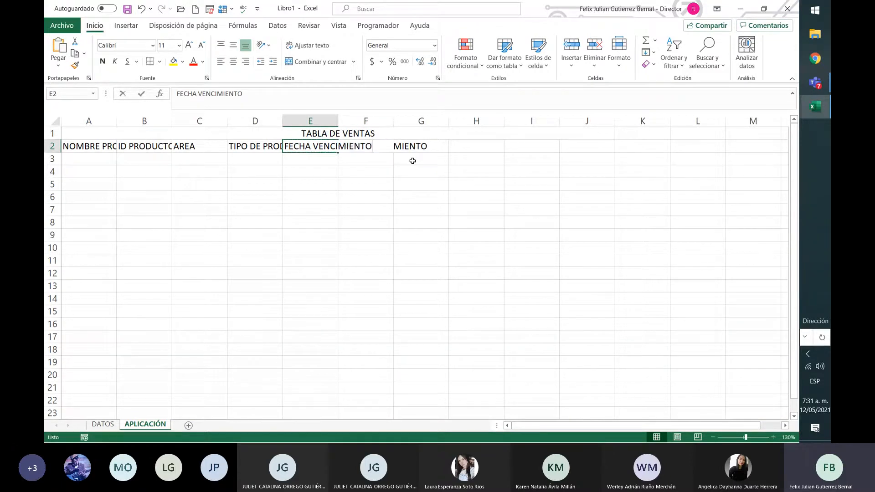
type("A DE")
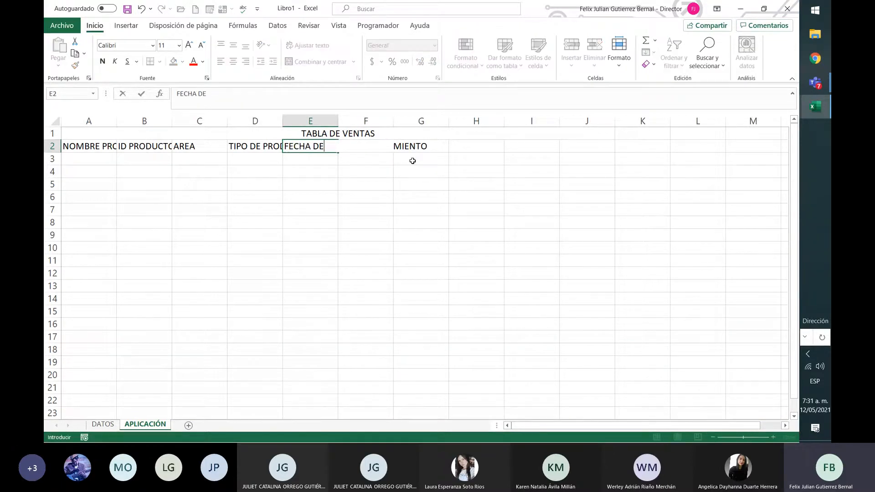
type(" FABRICACI")
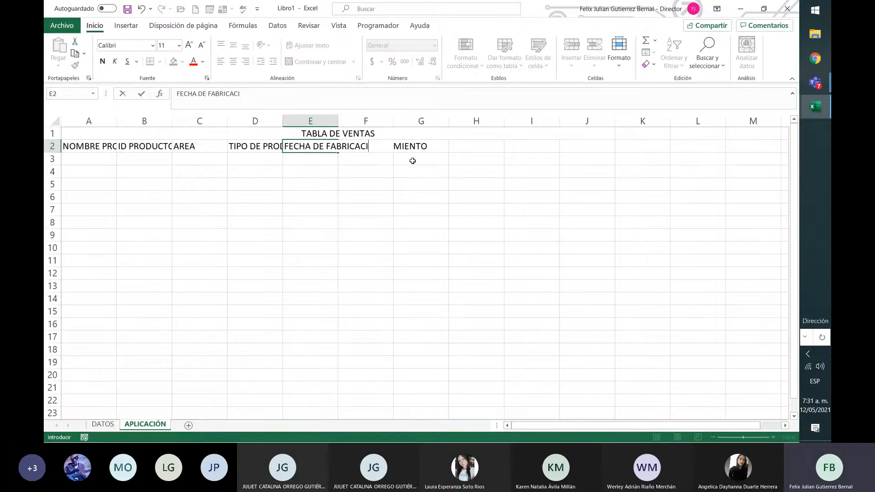
type("ON")
key("Return")
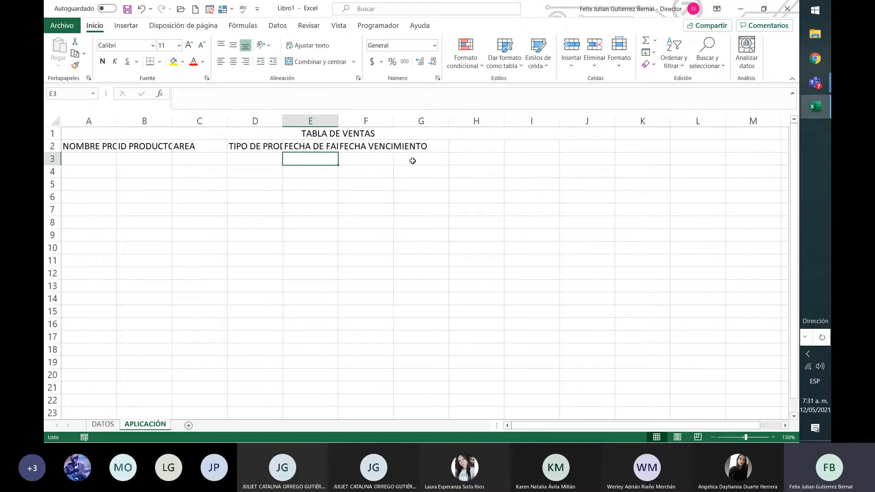
key("Up")
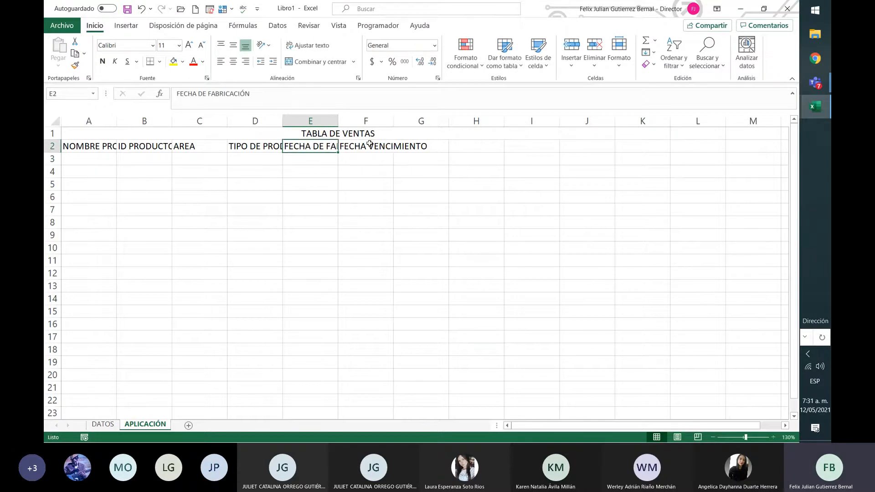
Autofit the widths of columns A through F to their header texts in row 2.
double_click(338, 121)
double_click(283, 121)
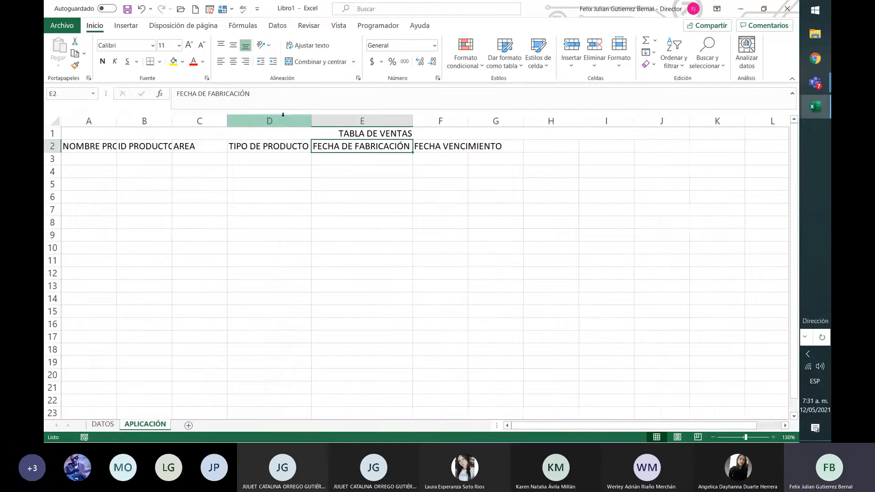
double_click(228, 122)
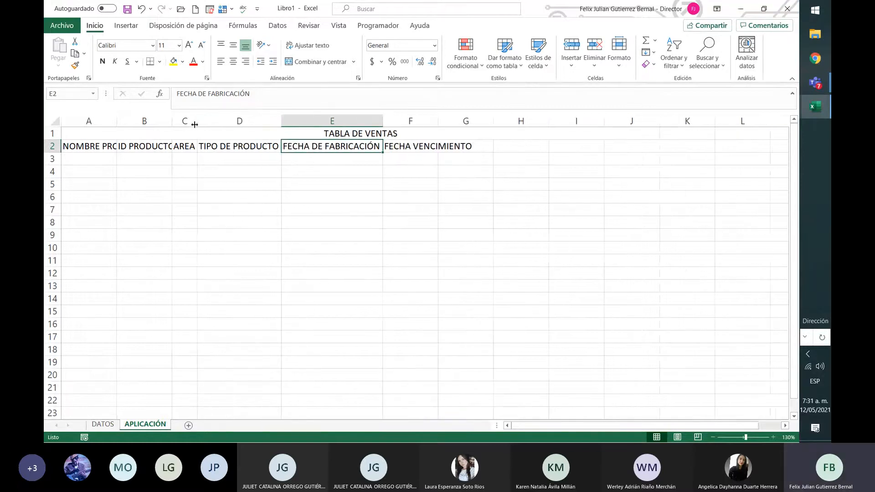
double_click(172, 120)
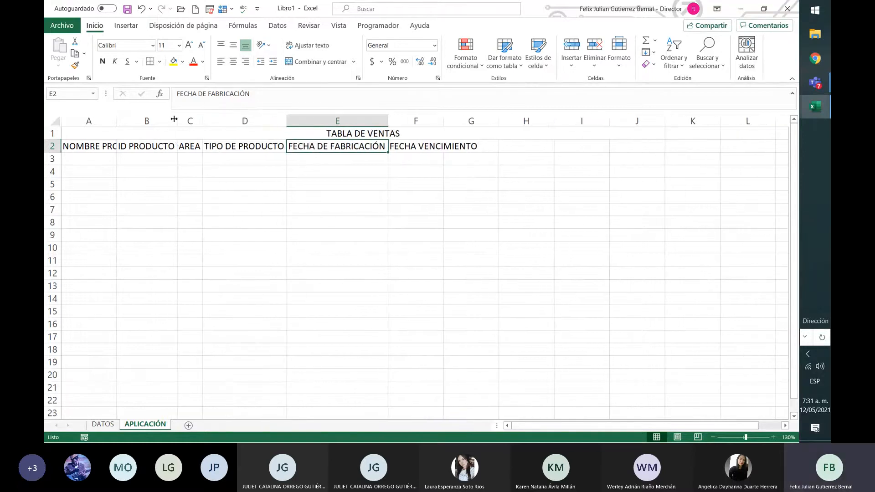
double_click(443, 121)
left_click(494, 159)
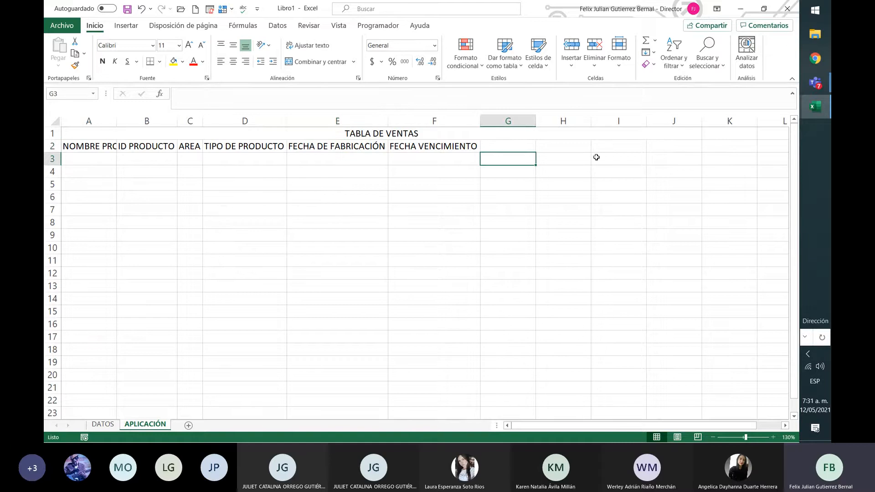
double_click(114, 126)
left_click(103, 144)
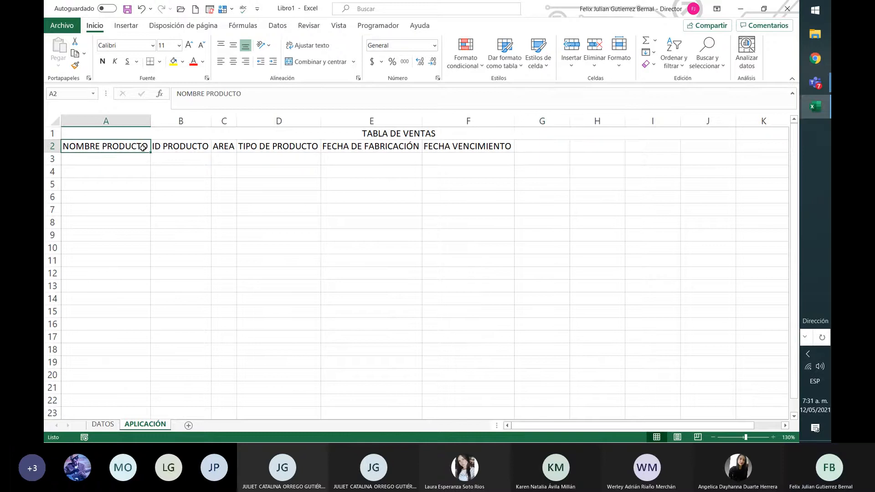
left_click_drag(143, 147, 510, 150)
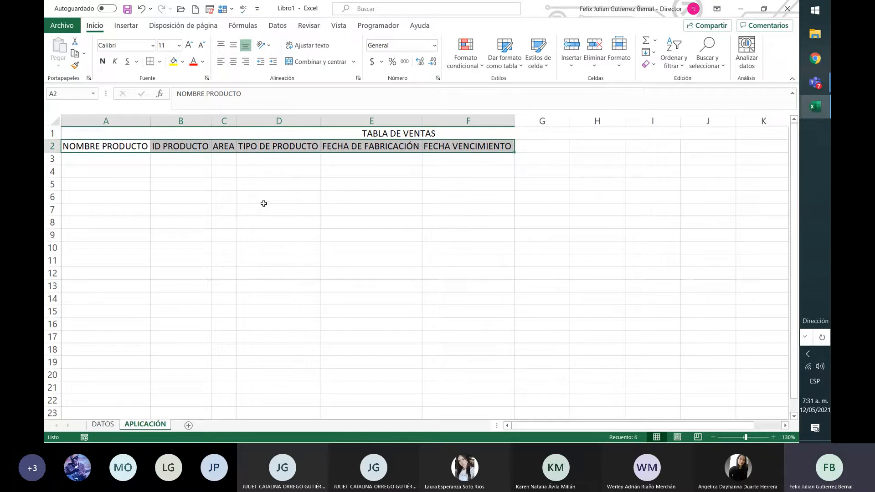
left_click(124, 159)
type("jNFÑWQCNLAK")
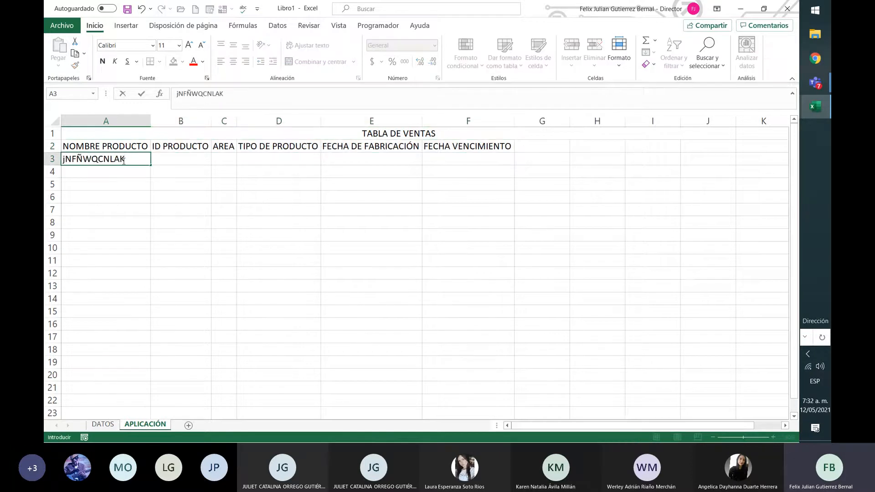
key("Tab")
type("caklnc")
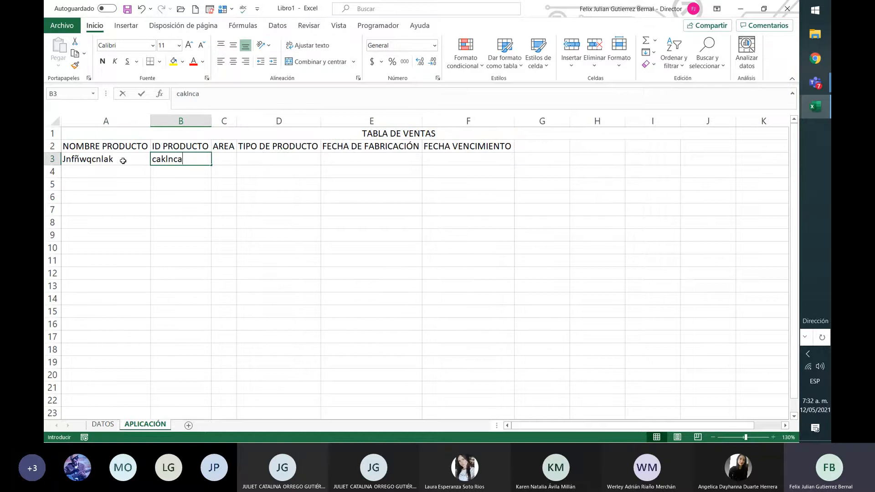
key("BackSpace")
key("BackSpace")
key("BackSpace")
key("BackSpace")
key("BackSpace")
key("BackSpace")
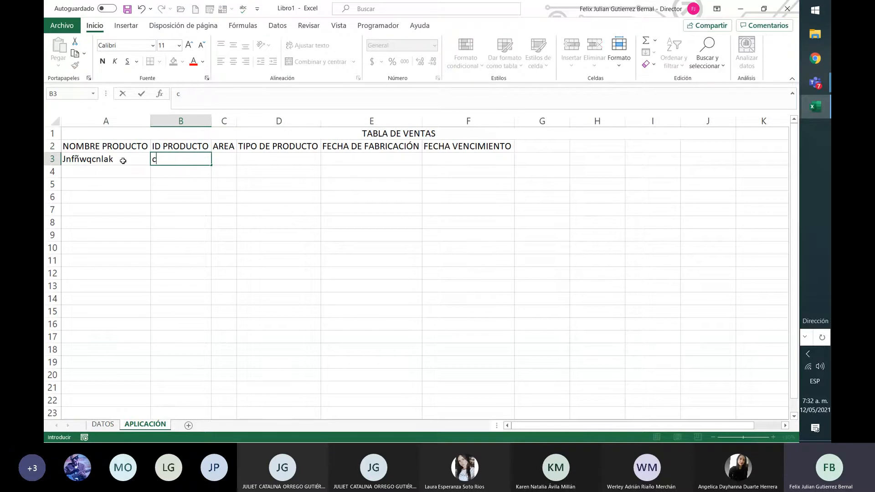
left_click(123, 161)
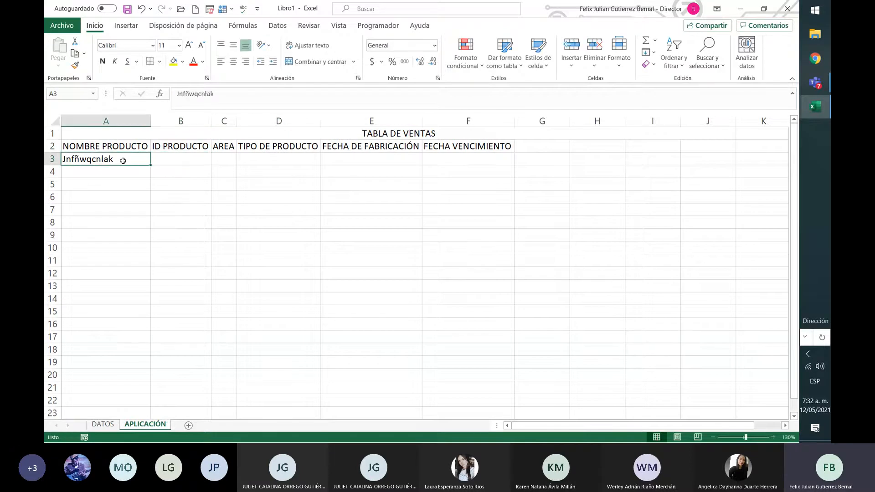
key("Delete")
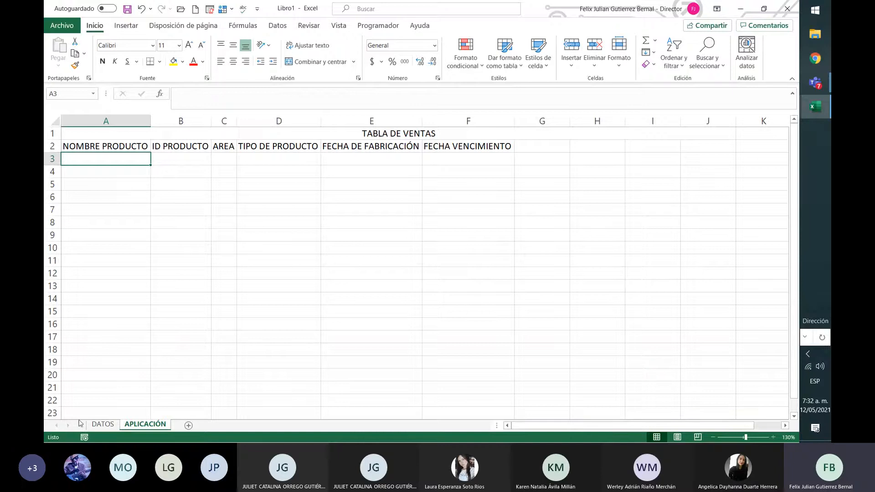
Switch to the DATOS sheet and select cell A1.
left_click(101, 424)
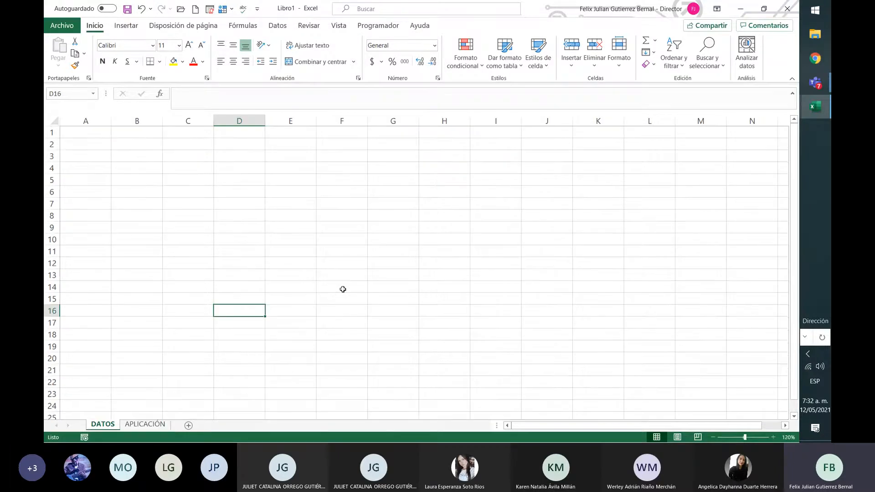
left_click(102, 136)
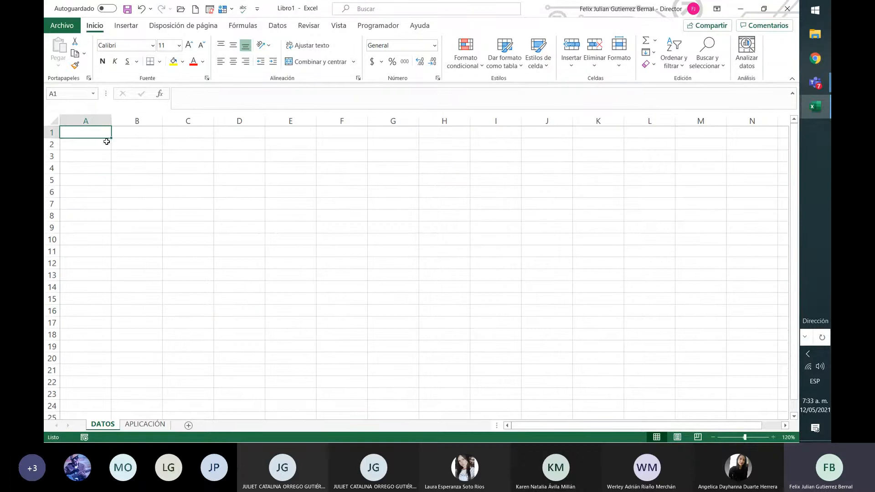
type("nom")
key("BackSpace")
key("BackSpace")
key("BackSpace")
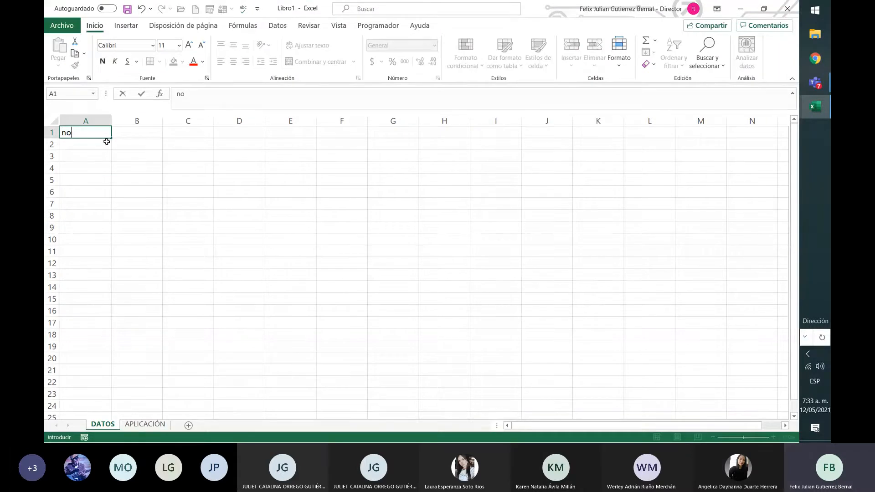
type("MONBRE DEL PROU")
key("BackSpace")
type("DUCTO")
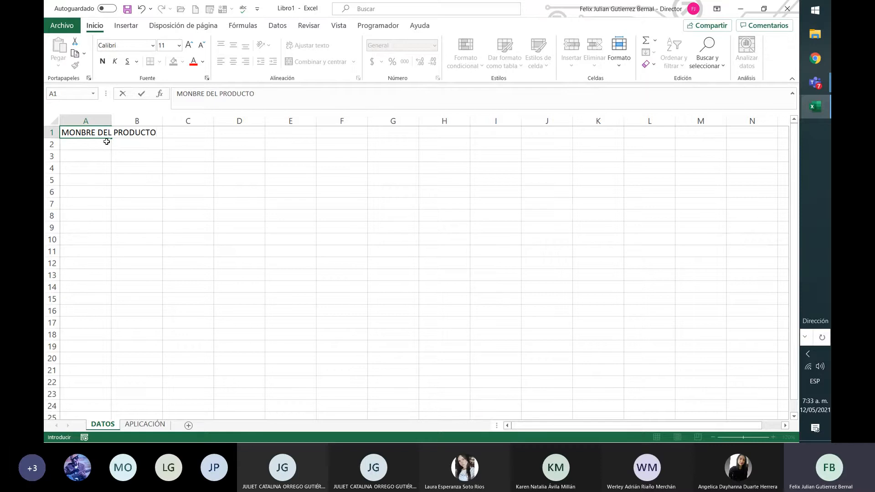
key("Return")
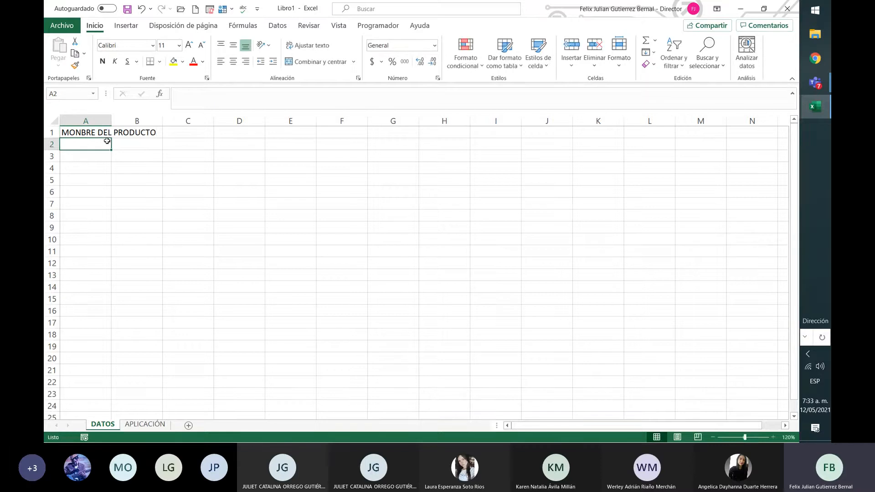
Enter the header NOMBRE in cell A1 of the DATOS sheet, replacing any existing text.
left_click(107, 133)
type("NOMBRE")
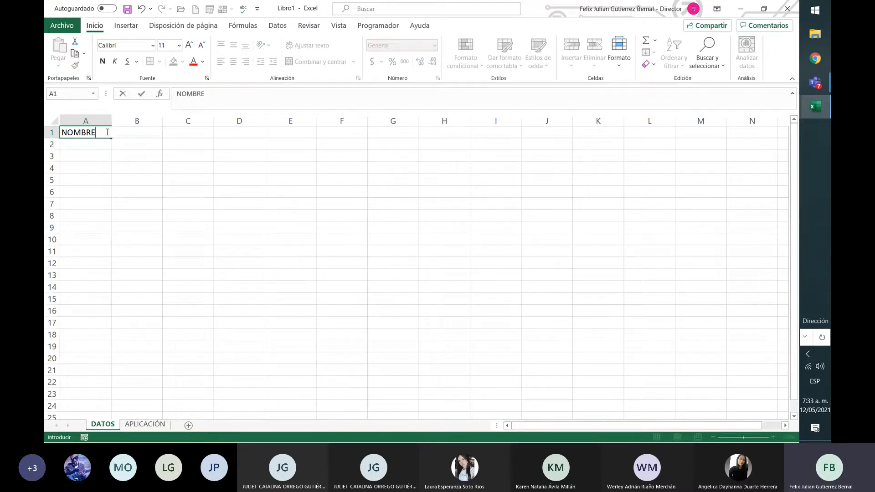
key("Return")
key("BackSpace")
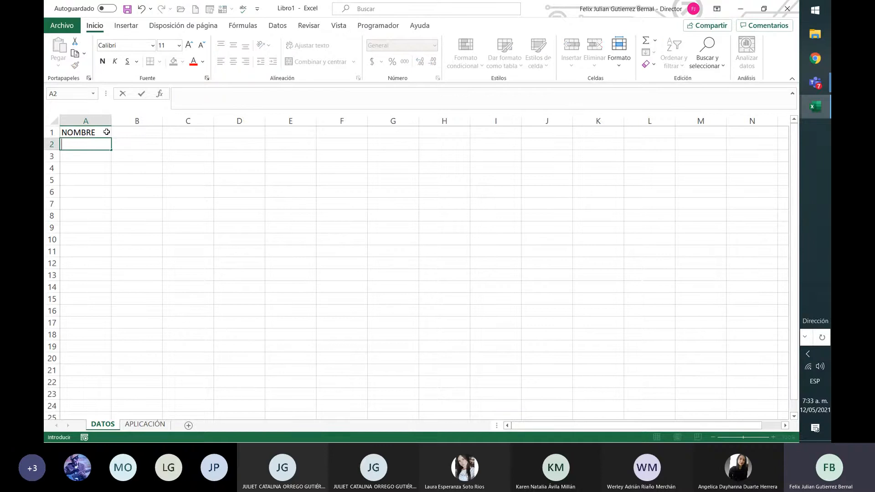
Change the header in cell A1 of the DATOS sheet to NOMBRE DEL PRODUCTO.
left_click(106, 132)
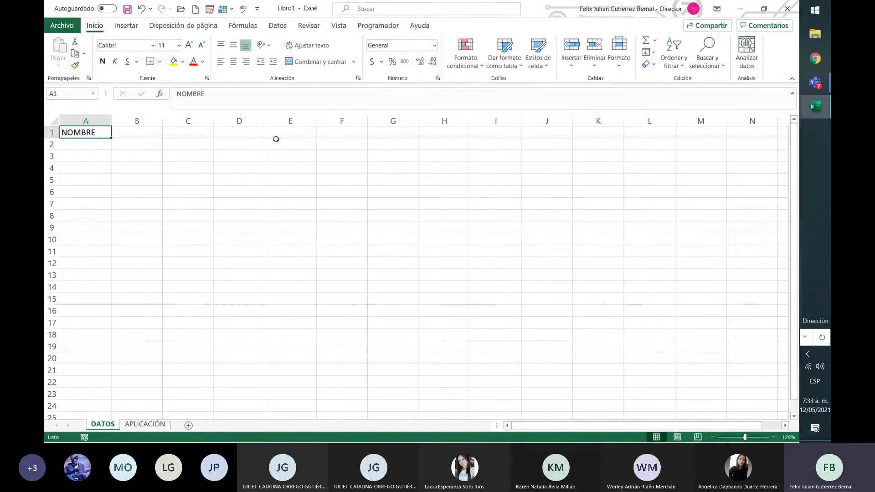
left_click(297, 95)
type("DE")
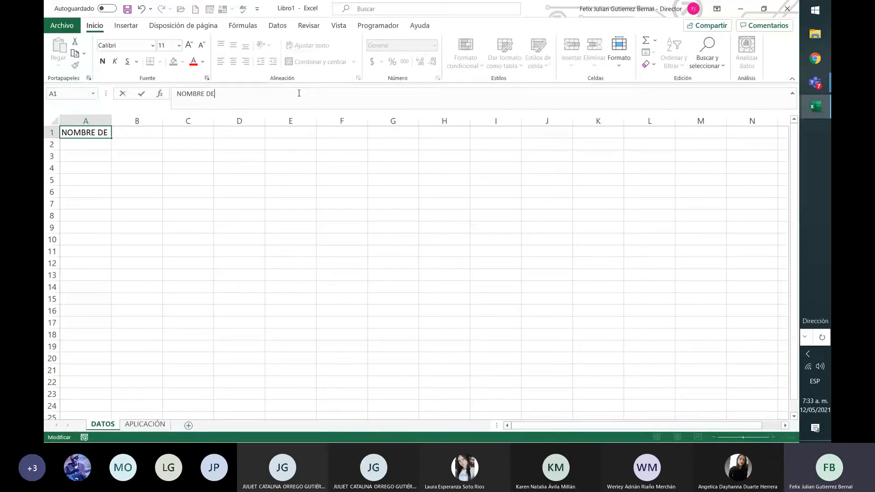
type("L PROCUD")
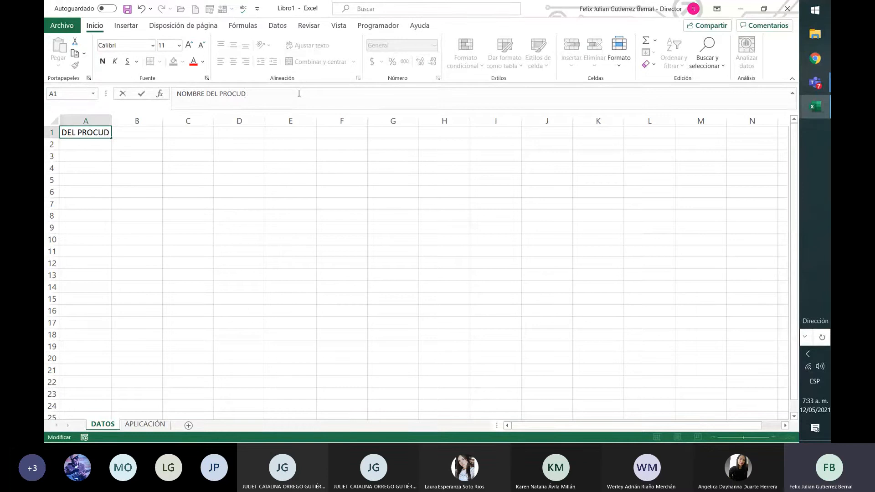
key("BackSpace")
key("BackSpace")
key("BackSpace")
type("DUCTO")
key("Return")
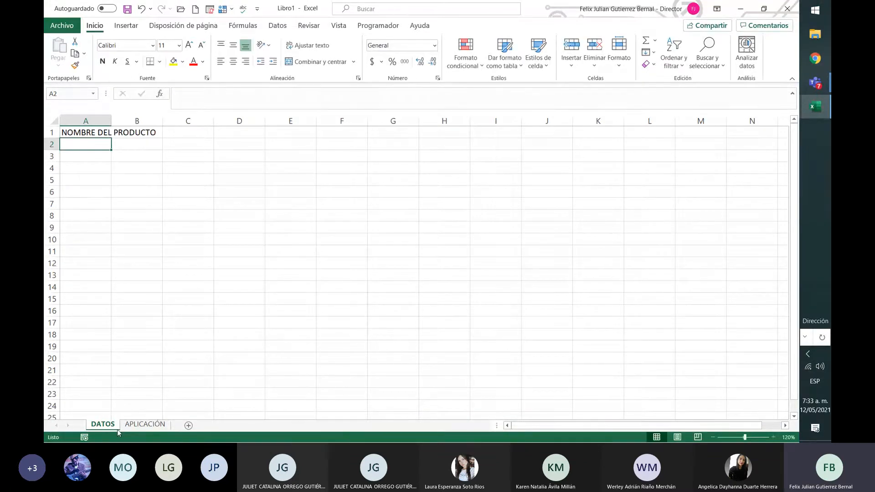
Check the headers on the APLICACIÓN sheet and autofit column A of the DATOS sheet to its header text.
left_click(144, 424)
left_click(194, 163)
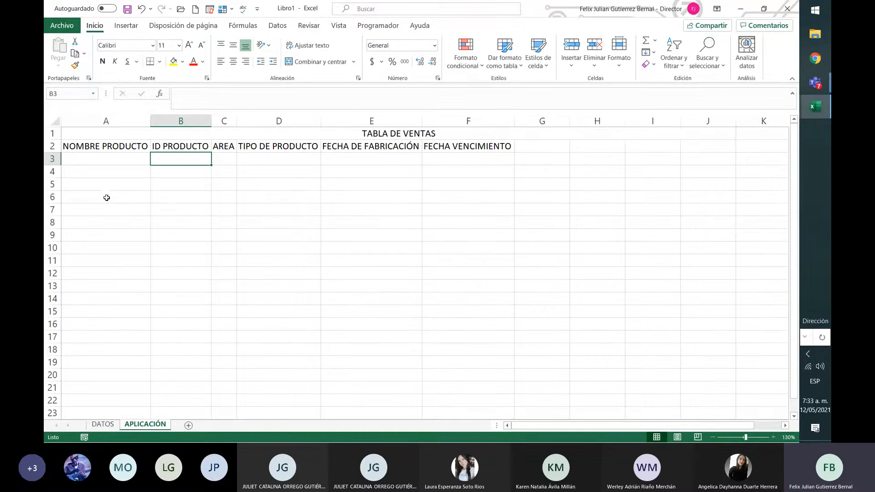
left_click(103, 424)
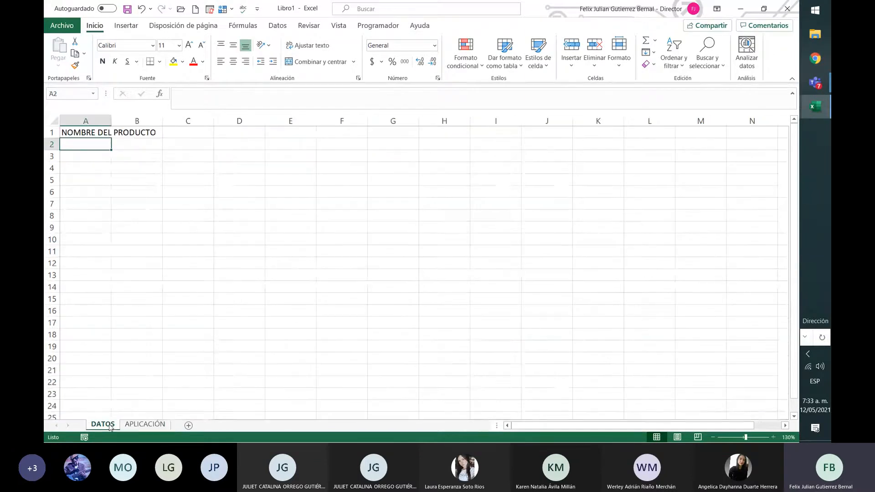
double_click(112, 121)
left_click_drag(149, 148, 150, 230)
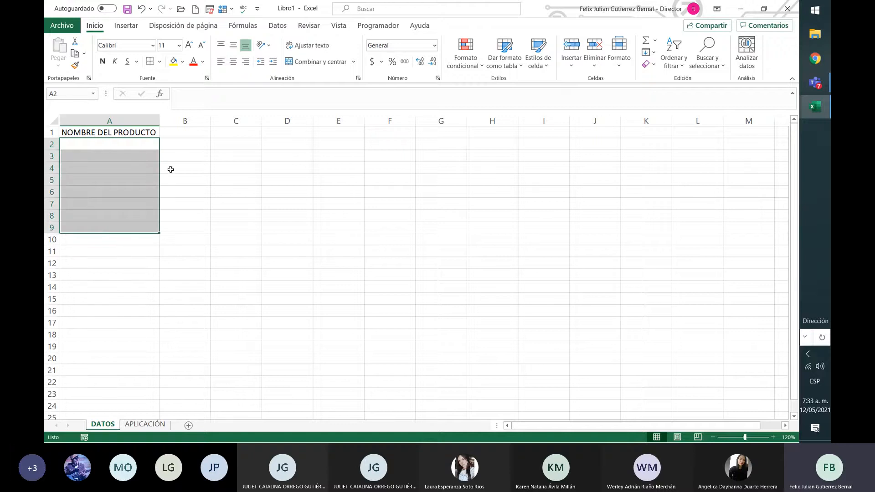
Copy the headers ID PRODUCTO through FECHA VENCIMIENTO from B2:F2 of the APLICACIÓN sheet into the DATOS sheet starting at cell B1.
left_click(193, 134)
left_click(141, 425)
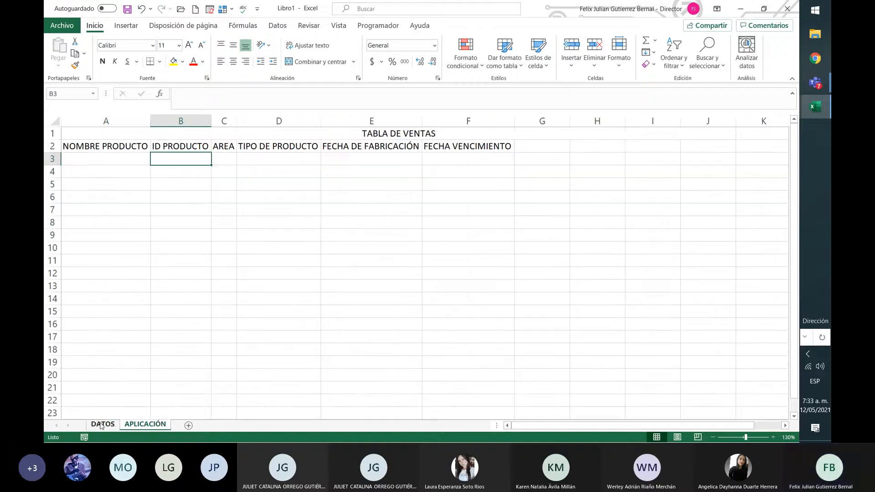
left_click_drag(193, 145, 442, 145)
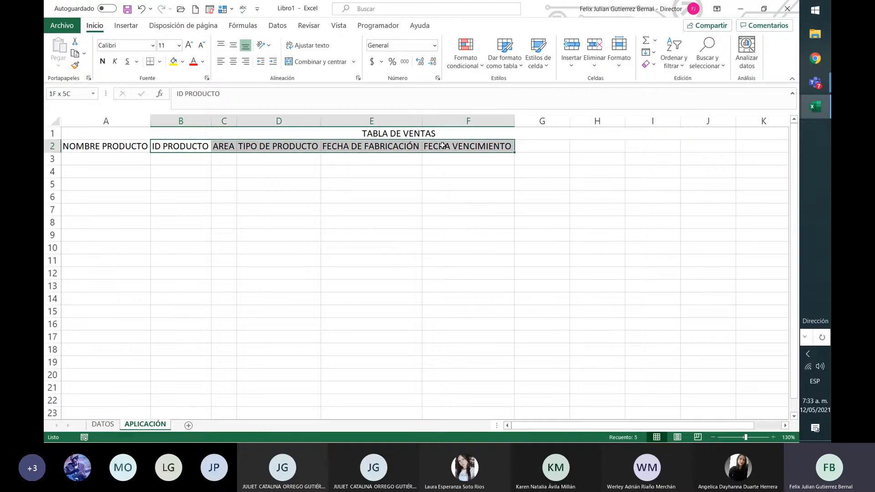
key("ctrl+c")
left_click(103, 424)
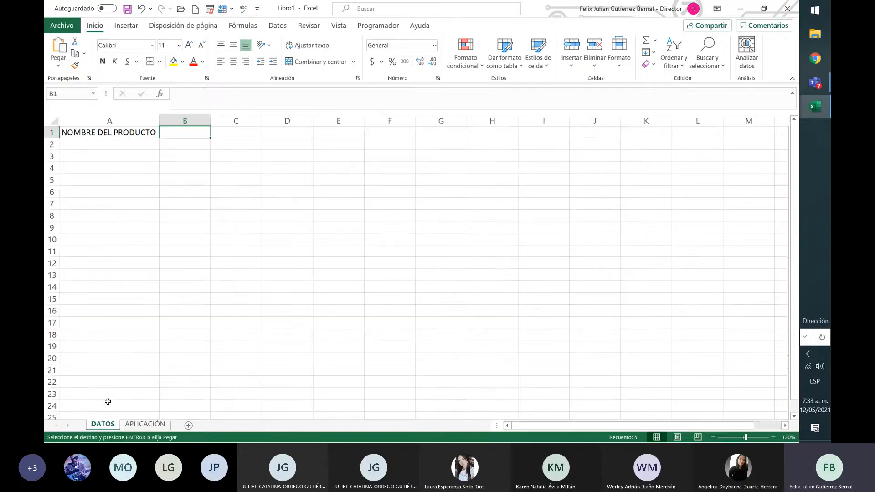
key("ctrl+v")
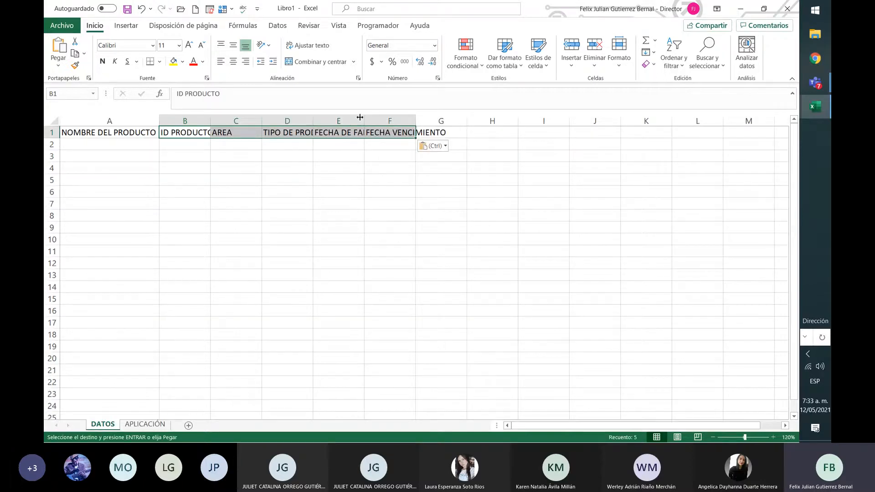
Autofit the widths of columns B through F on the DATOS sheet to their header texts.
double_click(262, 121)
left_click_drag(210, 120, 211, 120)
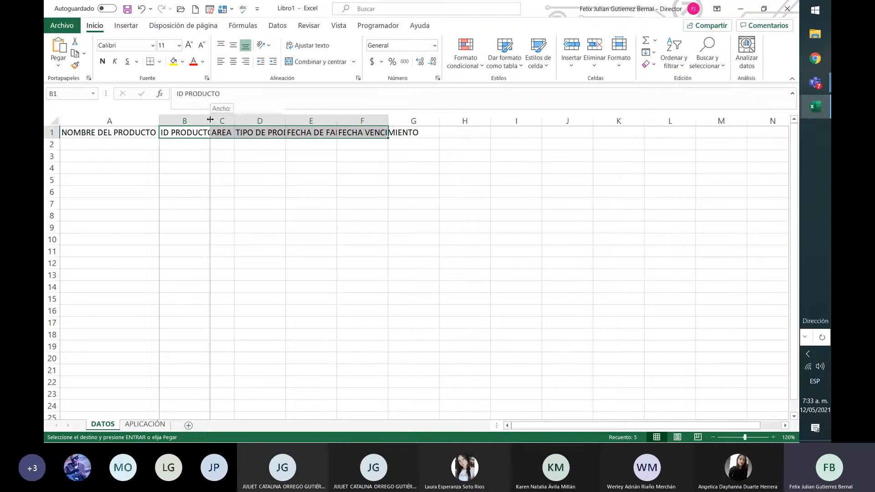
double_click(286, 120)
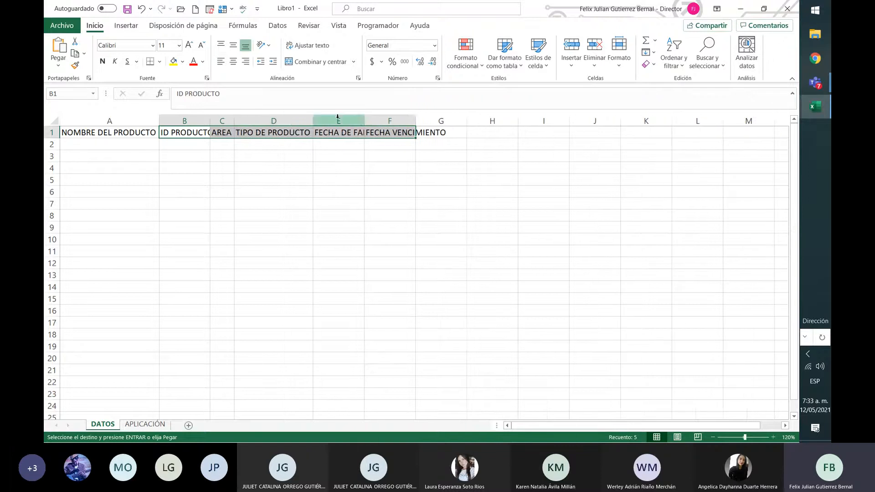
double_click(365, 121)
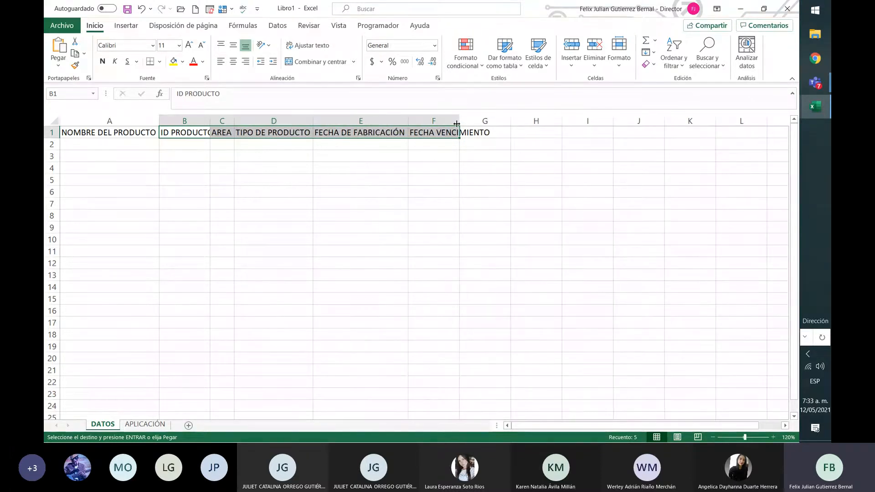
double_click(210, 121)
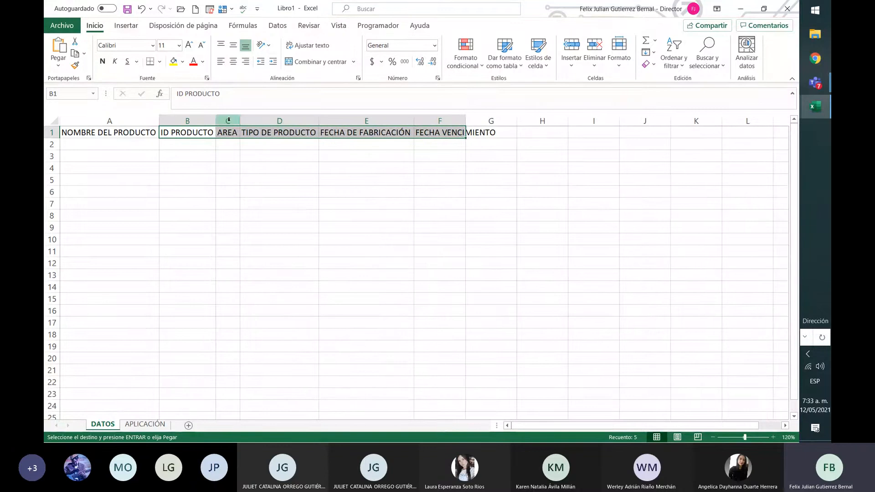
left_click(230, 191)
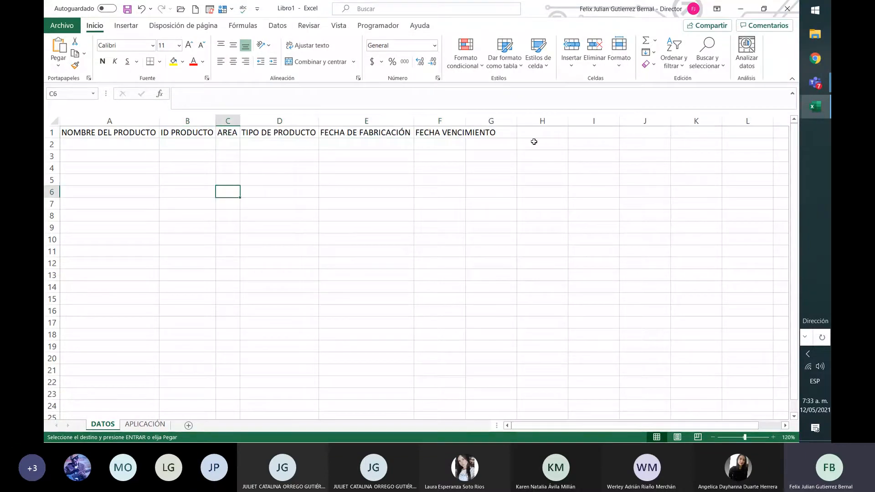
double_click(465, 121)
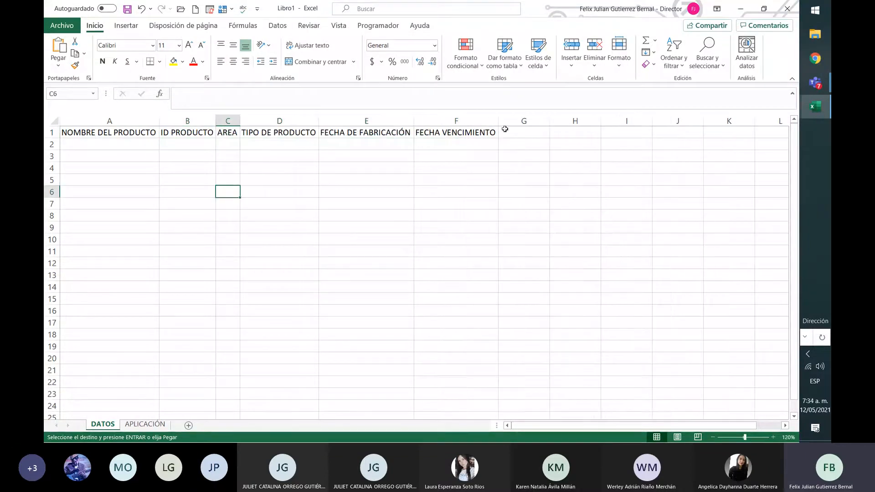
Enter the product names PERFUME 1 in cell A2 and PERFUME 2 in cell A3.
left_click(139, 143)
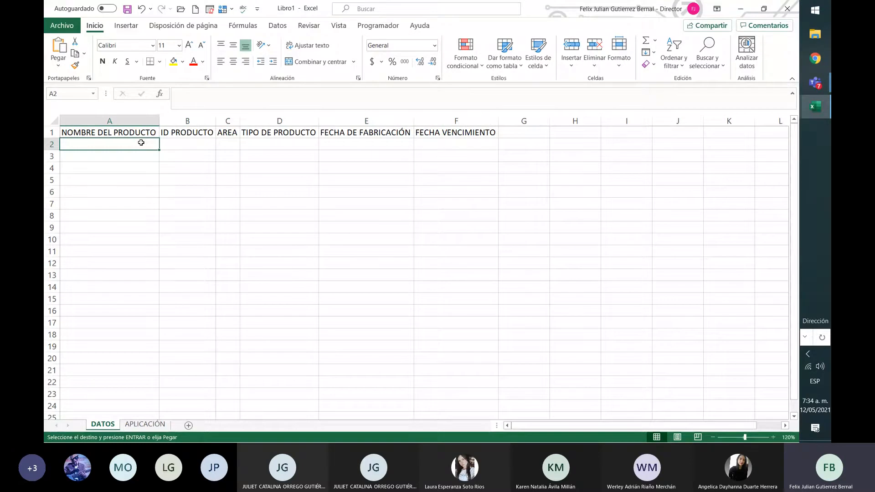
left_click(144, 166)
left_click(145, 145)
type("PERFUME ")
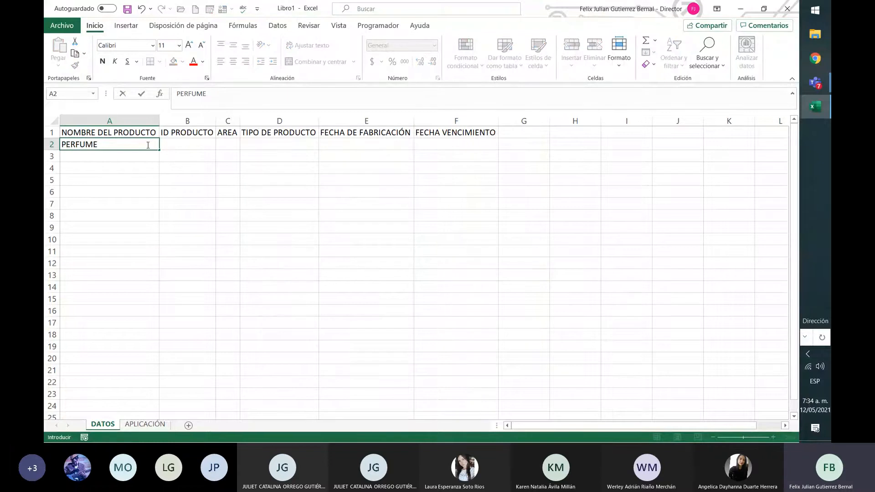
type("1")
key("Return")
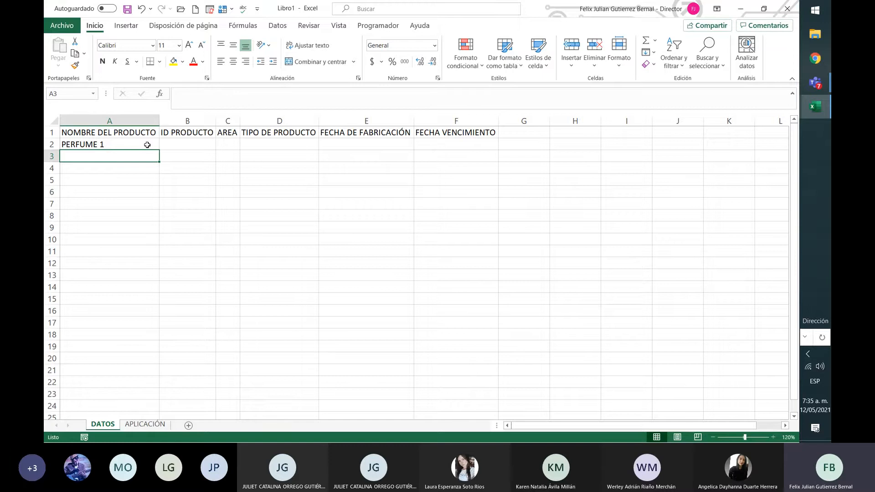
type("PERFUME2")
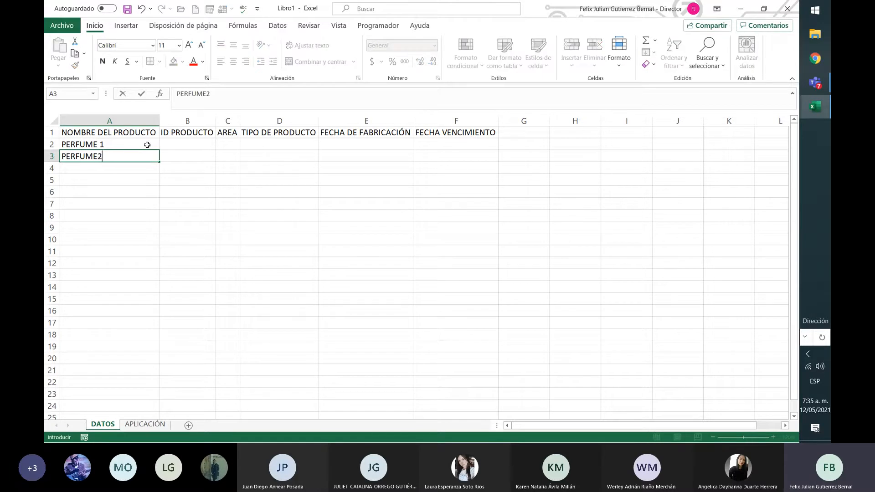
key("Return")
key("Up")
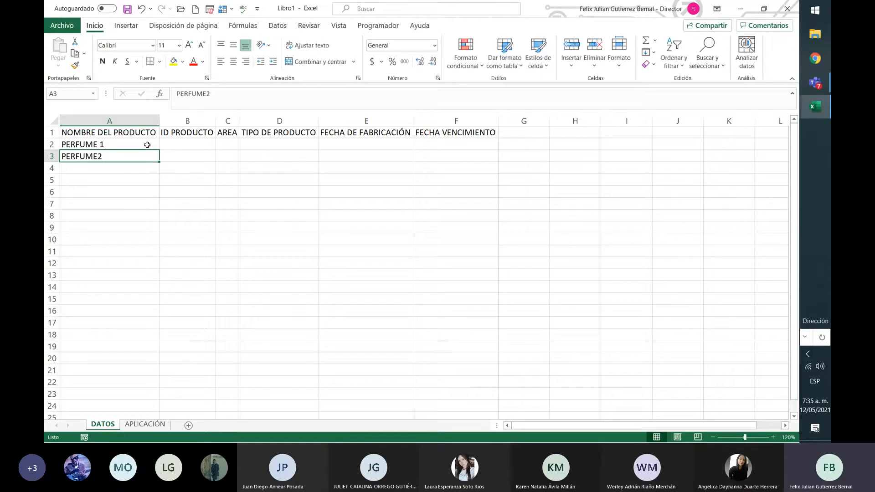
left_click(206, 95)
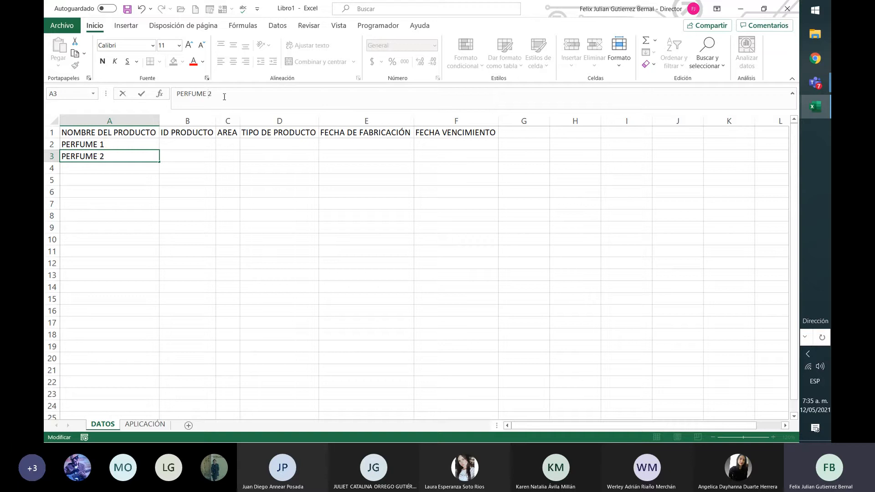
key("Return")
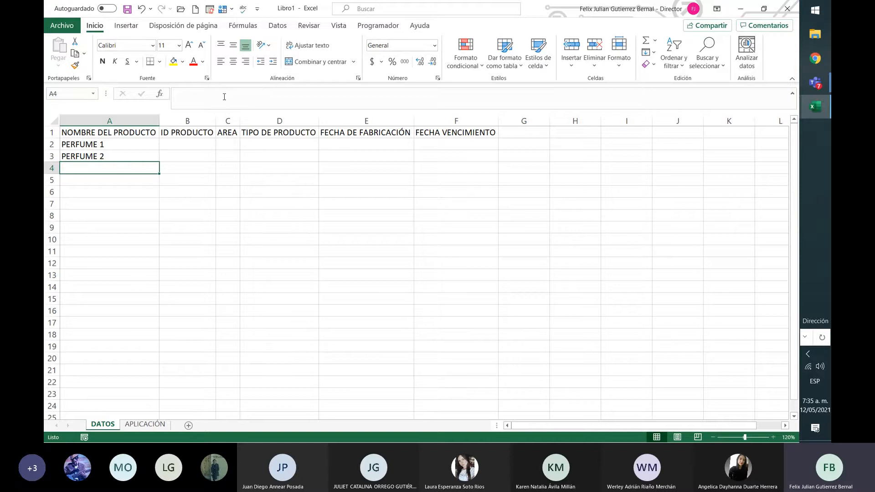
Enter the product names camisa 1 in cell A4 and camisa 2 in cell A5.
type("cami")
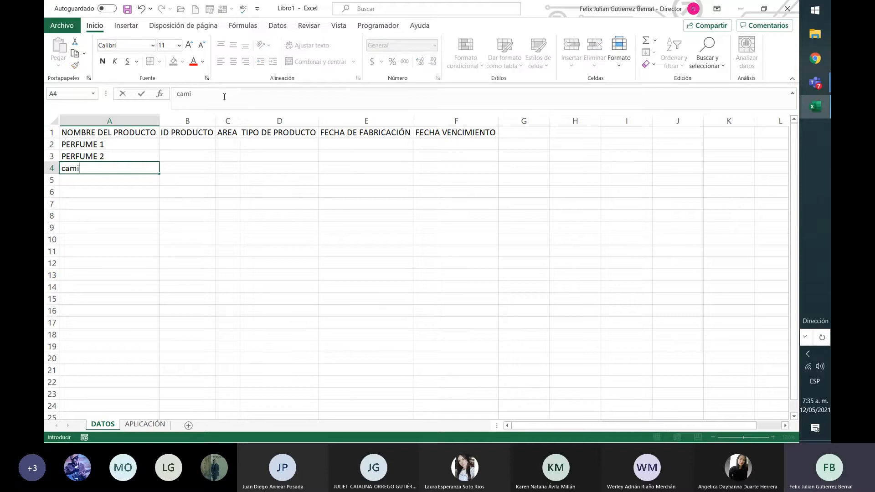
type("sa 1")
key("Return")
type("camisa 2")
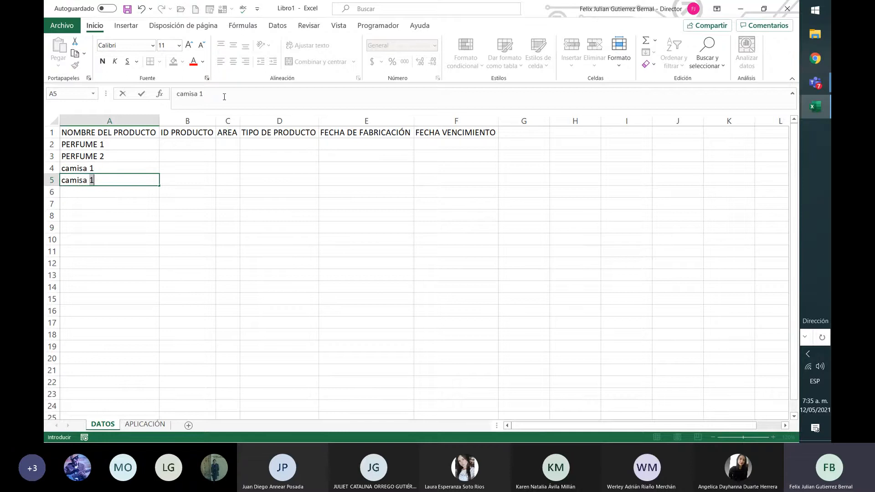
key("Return")
Enter the product names pantalon 1 in cell A6 and pantalon 2 in cell A7.
type("panta")
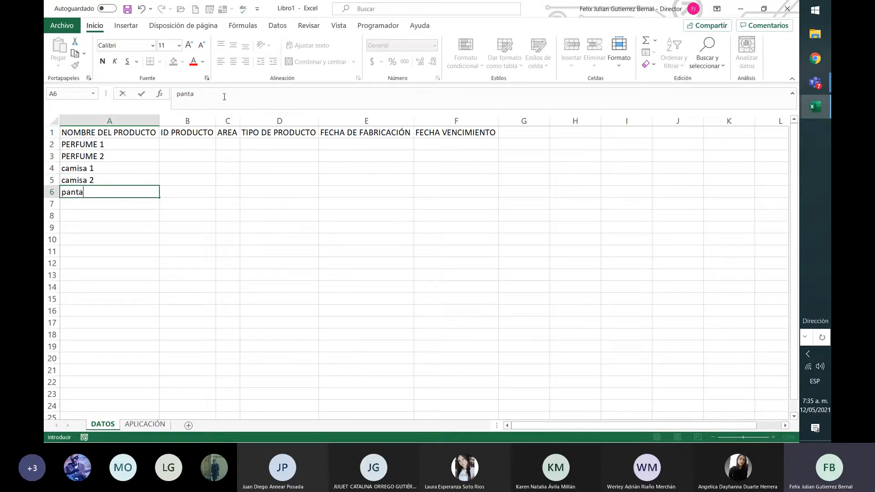
type("lon 1")
key("Return")
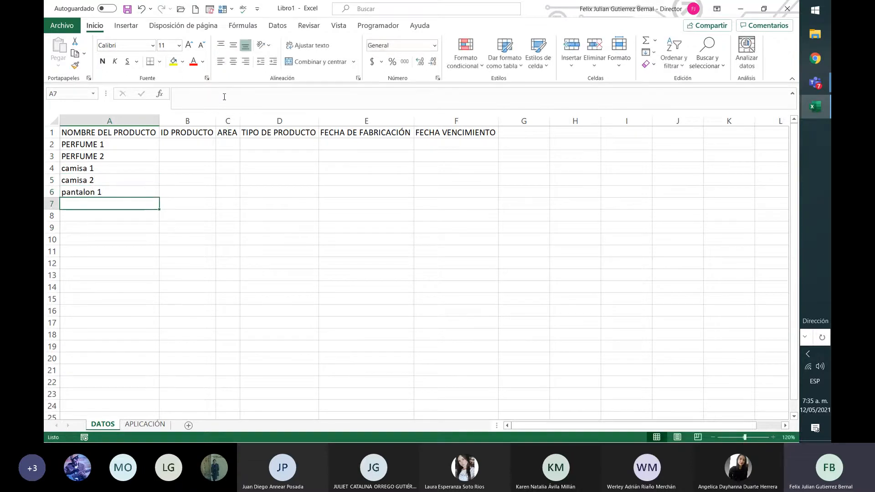
type("pantal")
type("on 2")
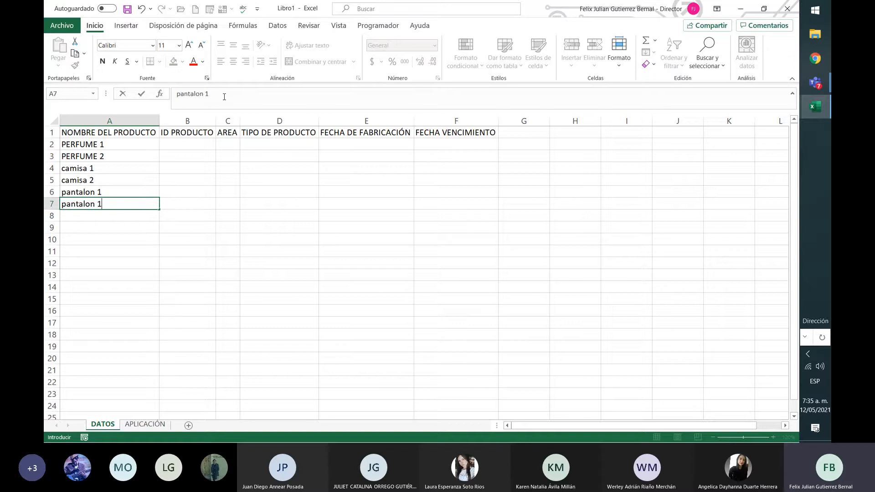
key("Return")
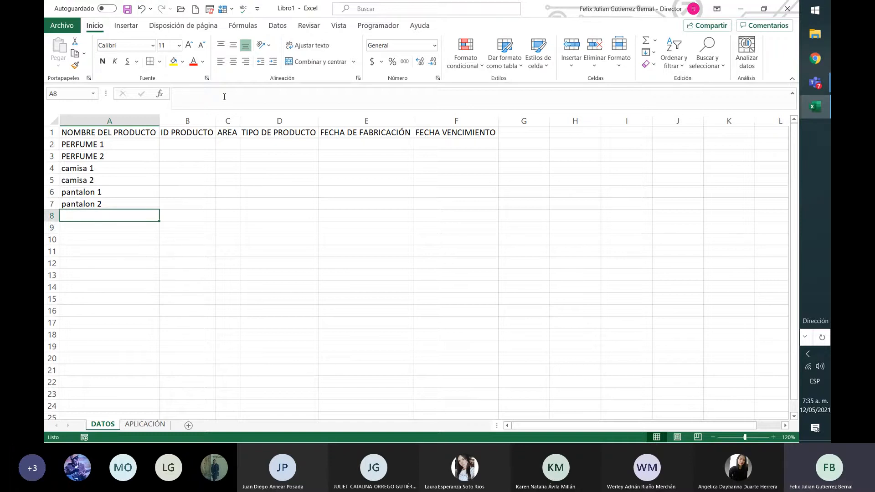
Enter the product name medias in cell A8.
key("Up")
key("Down")
key("Up")
key("Up")
key("Up")
key("Up")
key("Up")
key("Down")
key("Down")
key("Down")
key("Down")
key("Down")
type("medias")
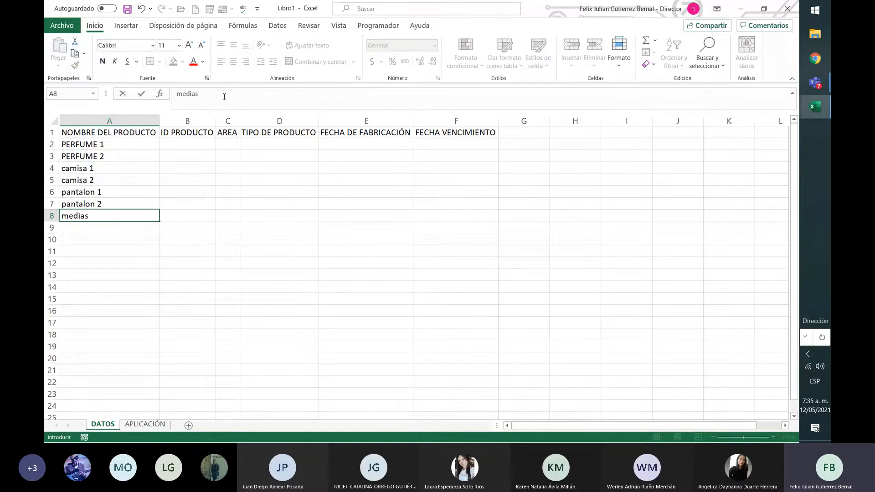
key("Return")
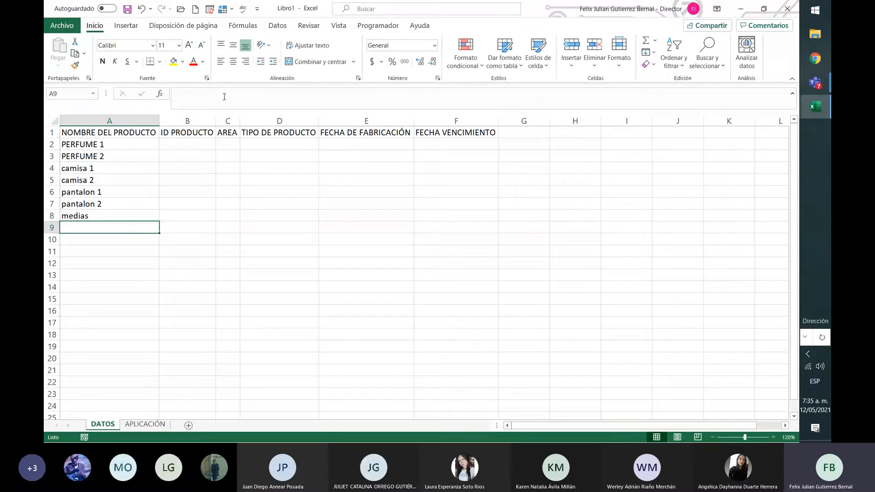
Enter the product name blusa 1 in cell A9.
type("blusa")
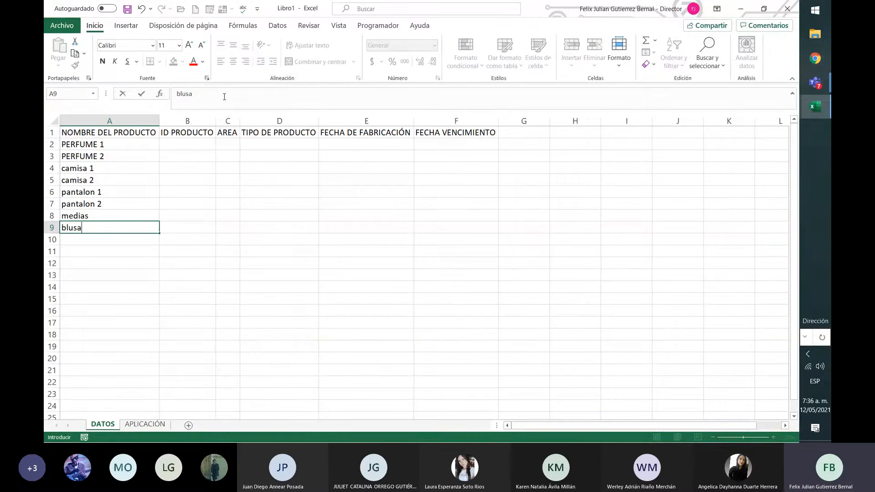
type(" 1")
key("Return")
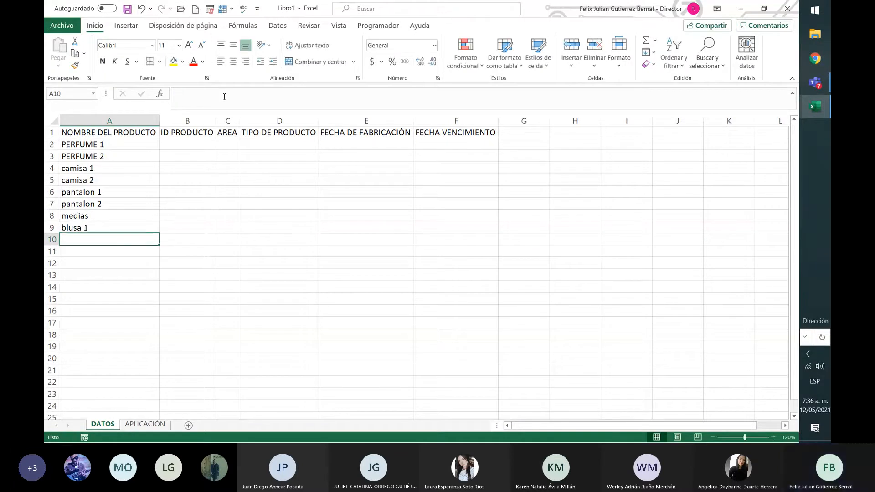
key("Up")
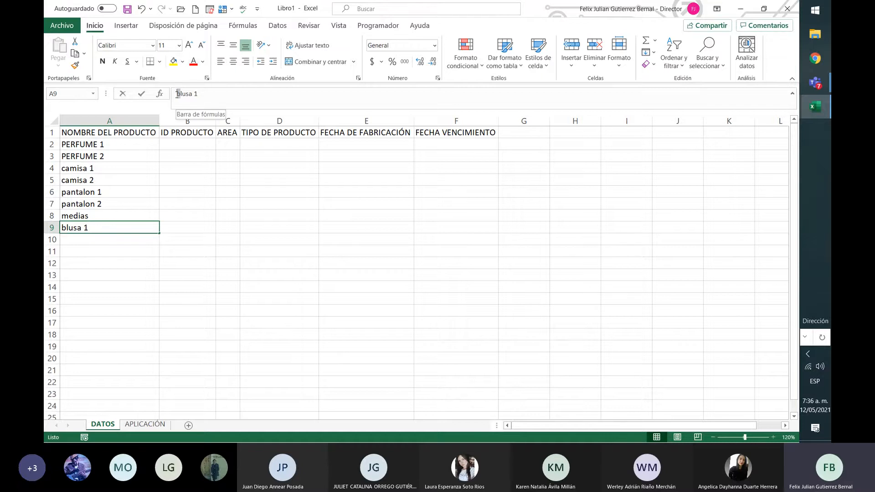
left_click(95, 203)
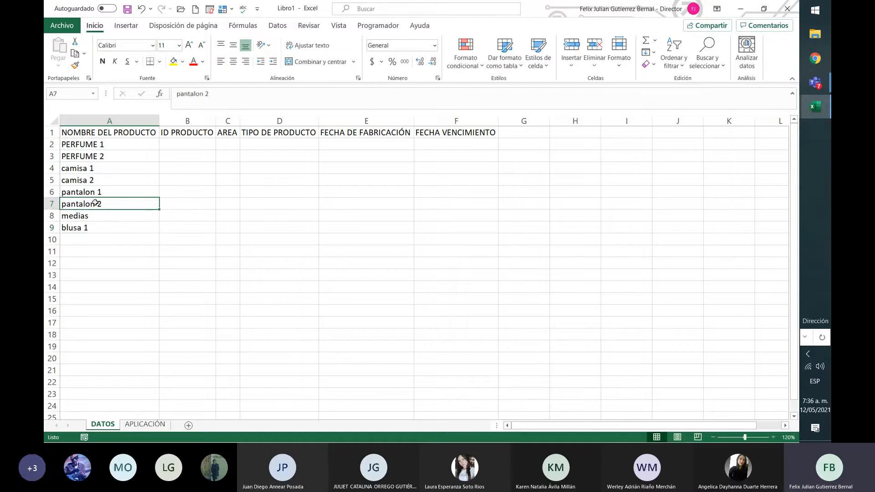
left_click(201, 95)
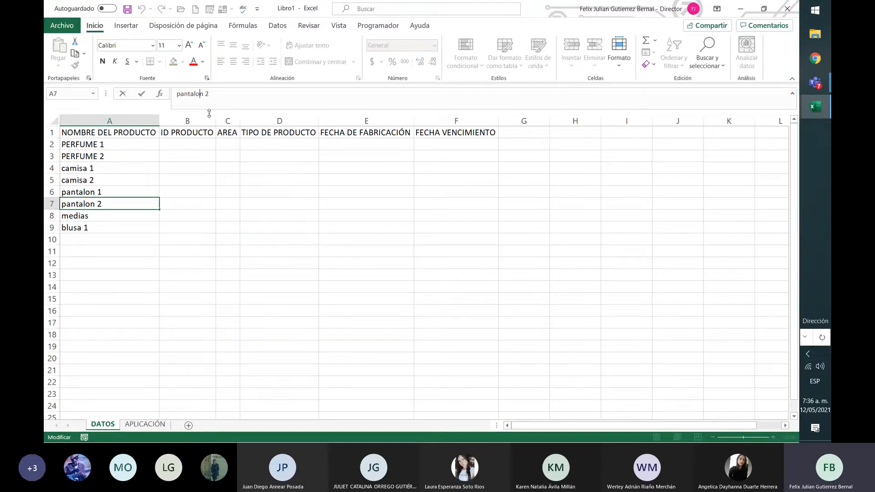
left_click(86, 194)
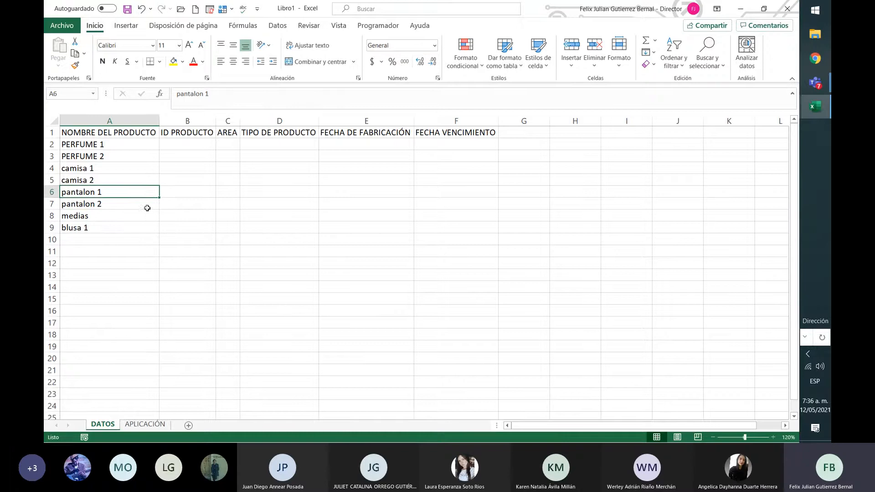
left_click(103, 204)
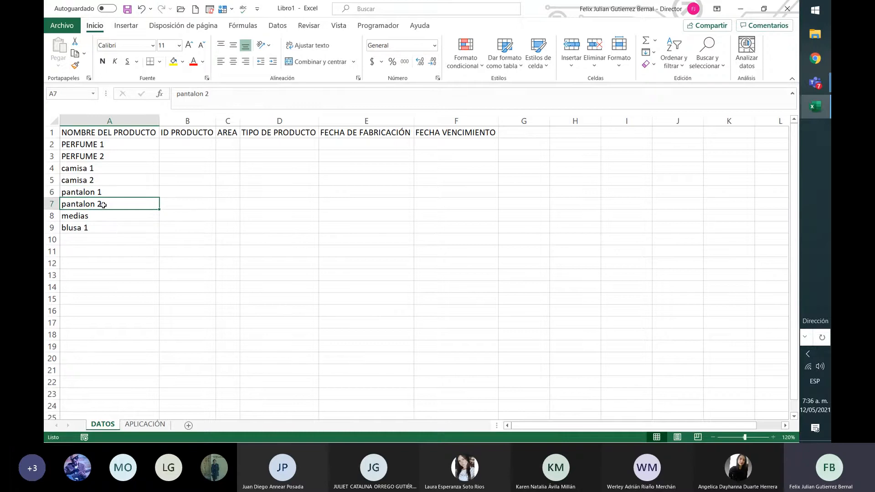
Rewrite the perfume names in cells A2 and A3 as Perfume 1 and Perfume 2.
left_click(104, 146)
left_click(130, 165)
left_click(136, 147)
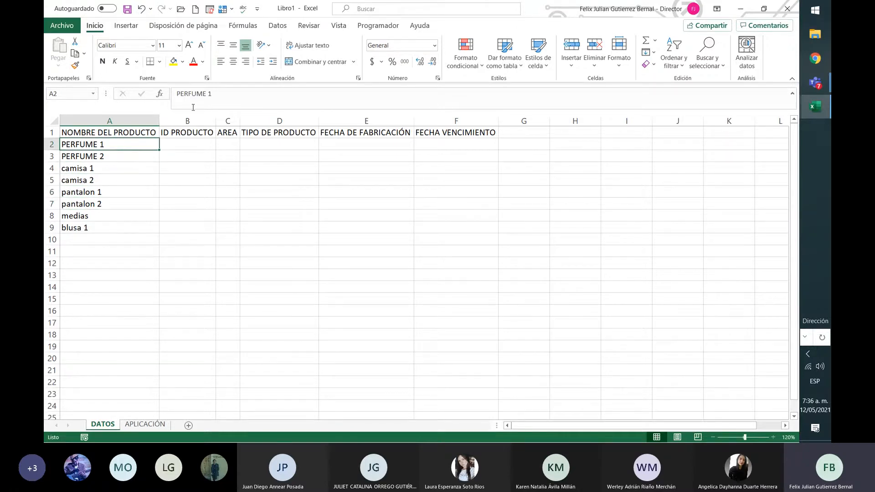
left_click_drag(178, 95, 319, 103)
type("Perfume 1")
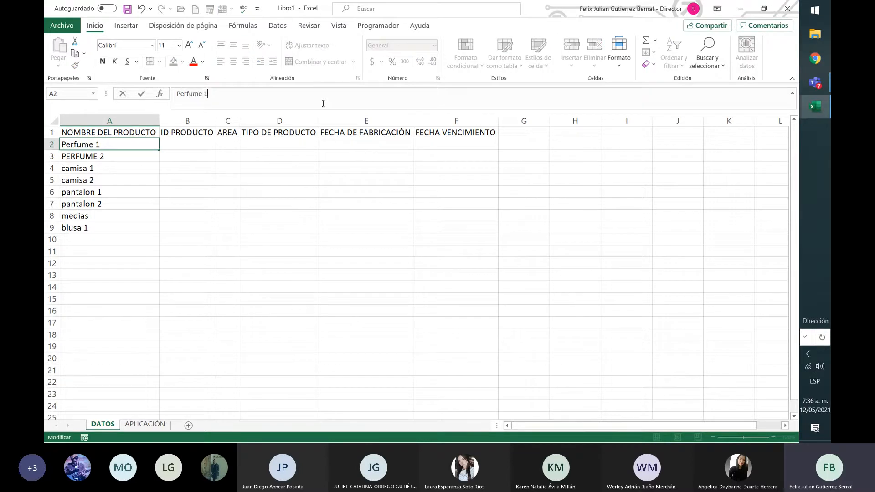
key("Return")
triple_click(323, 104)
type("Perfume 2")
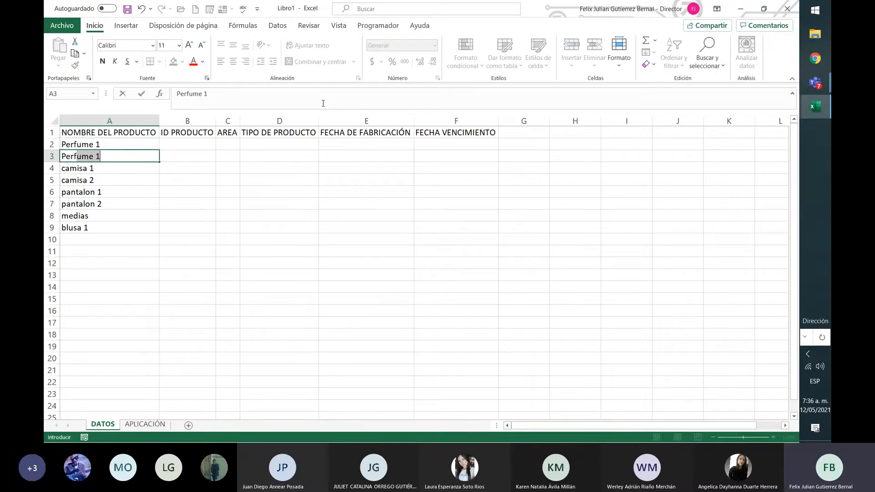
key("Return")
Fill the ID PRODUCTO column with the numbers 1 to 8 in cells B2 to B9.
key("Up")
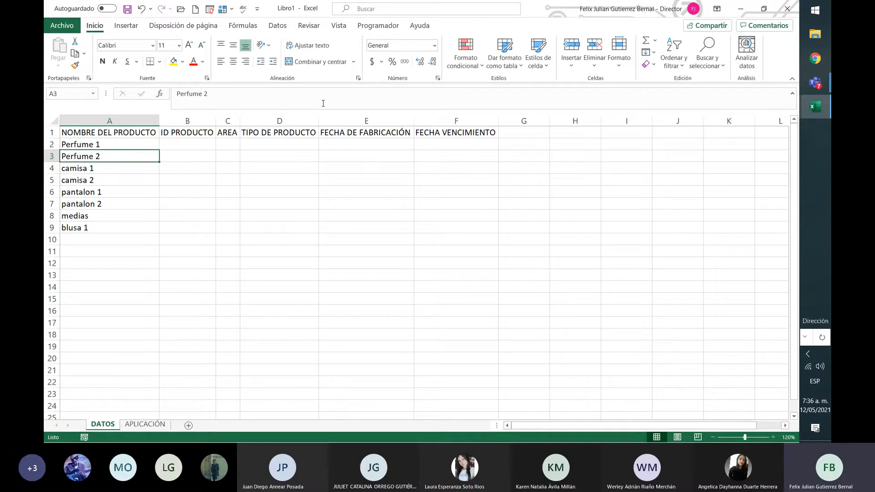
key("Up")
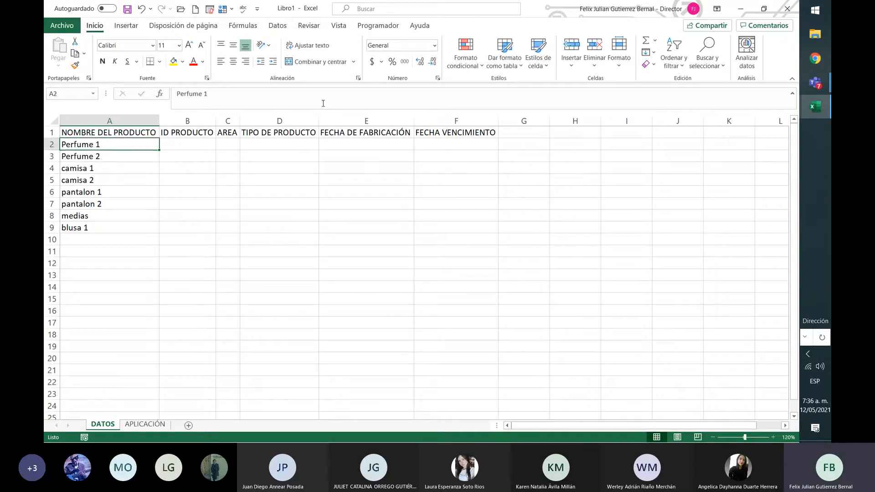
key("Right")
type("1 2 3 ")
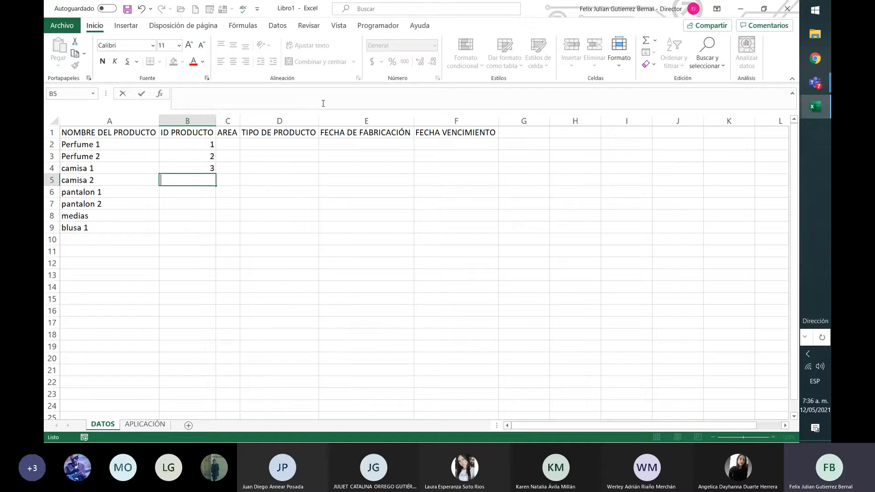
type("4 5 6 7 8 9")
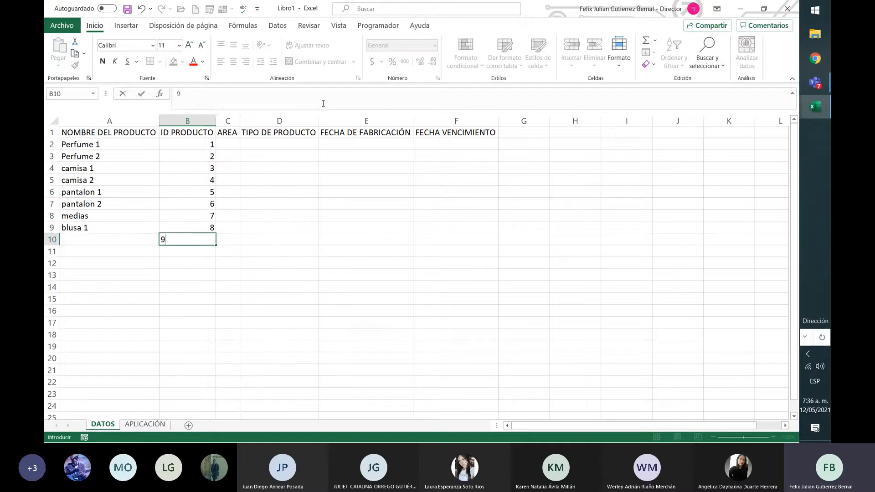
key("BackSpace")
key("Up")
key("Right")
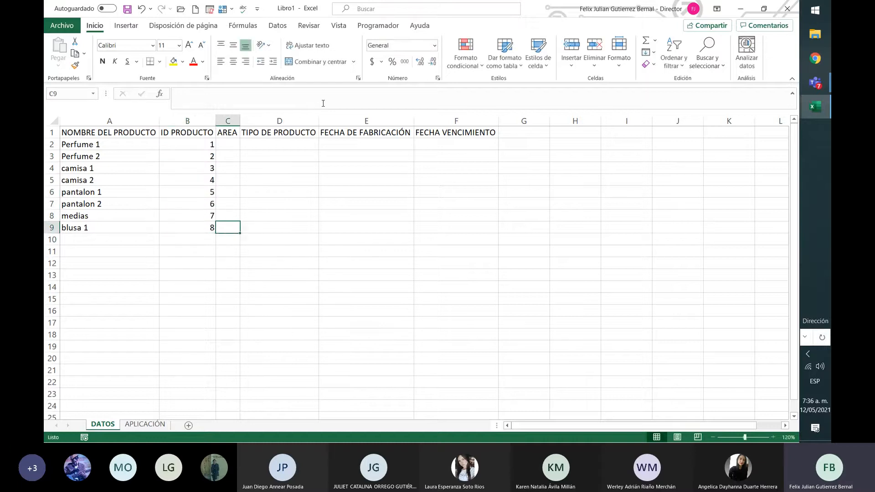
Clear the product IDs of pantalon 2, medias and blusa 1 in cells B7 to B9.
key("Left")
key("Up")
key("Up")
key("Up")
key("Up")
key("Up")
key("Up")
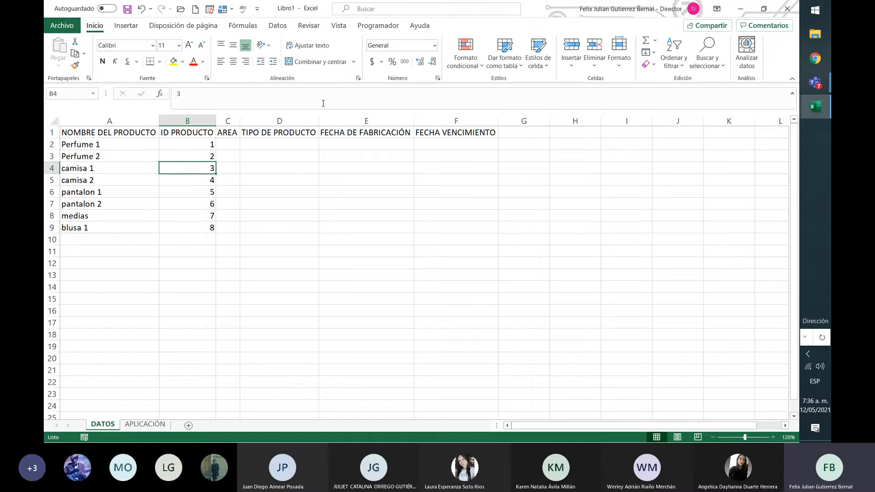
key("Down")
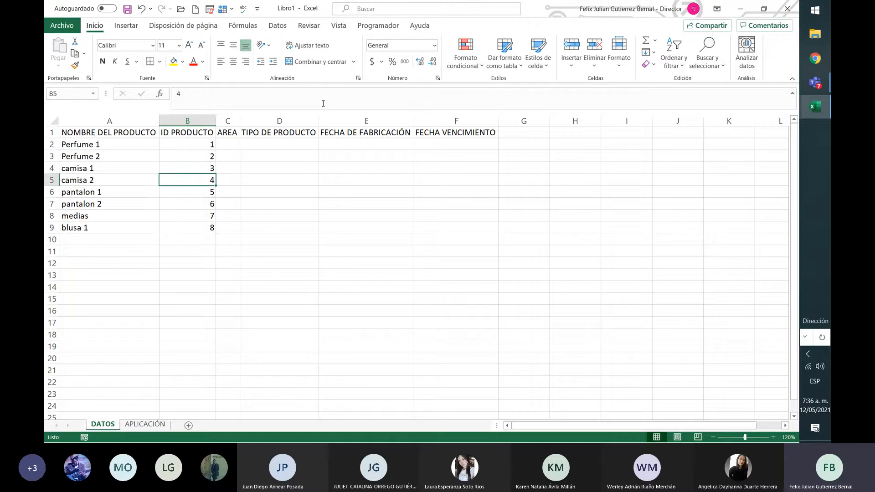
key("Down")
key("Down")
key("shift+Down")
key("shift+Down")
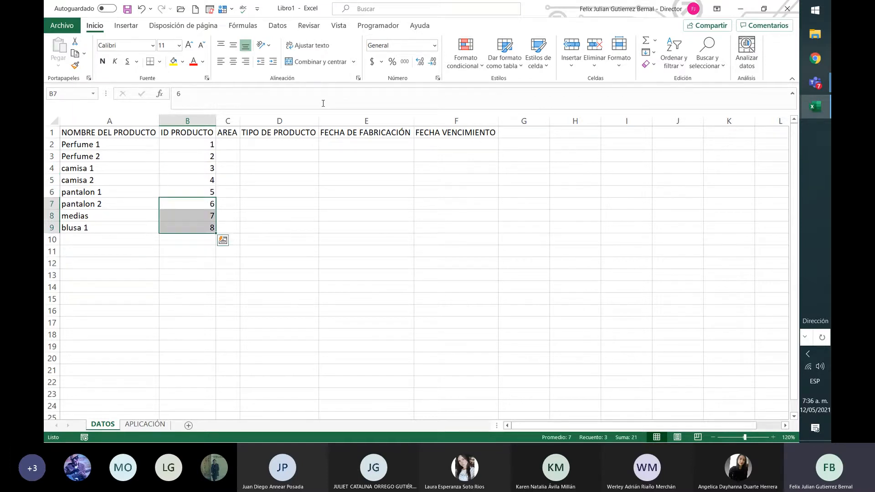
key("Delete")
key("Down")
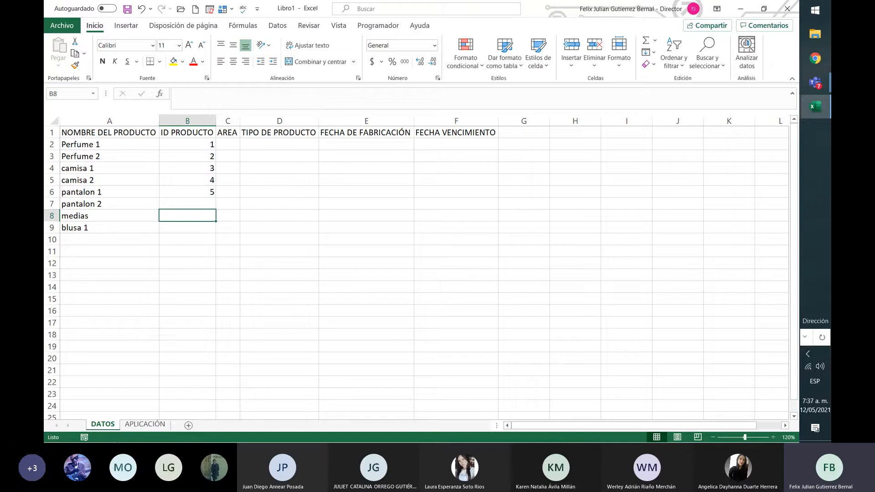
Check the sales table headers on the APLICACIÓN sheet and return to the DATOS sheet.
left_click(145, 425)
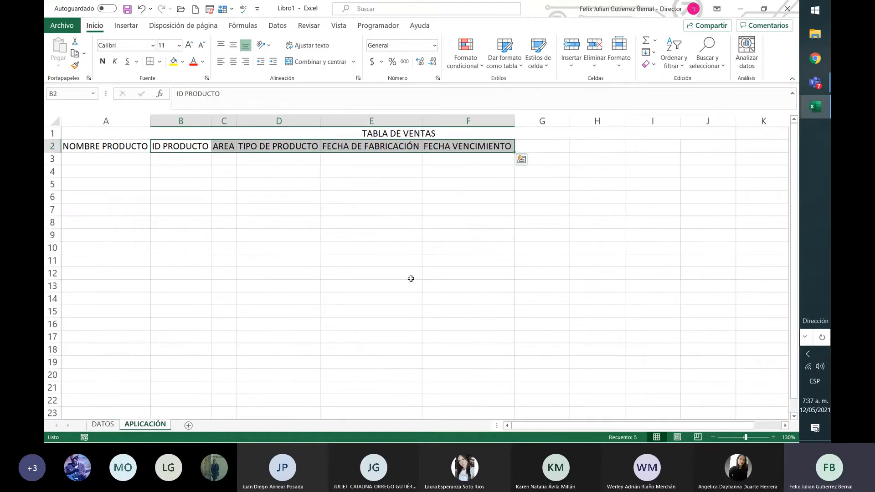
left_click(402, 184)
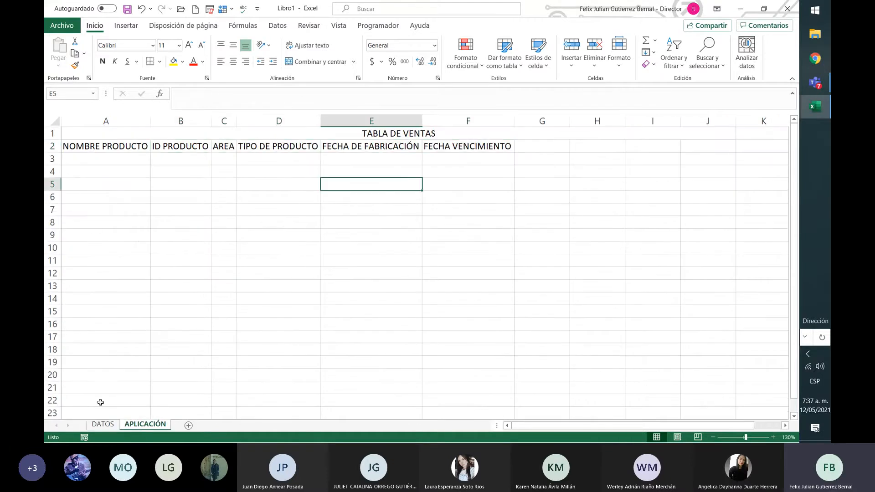
left_click(104, 425)
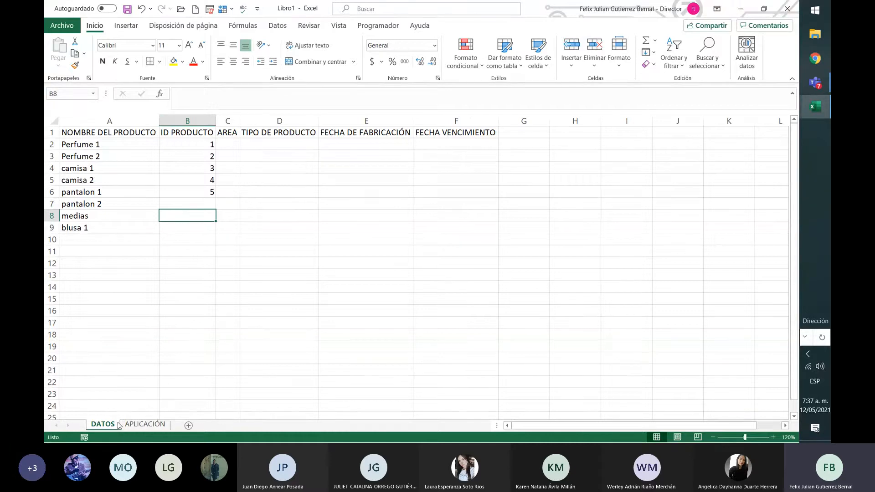
Enter the areas cundinamanrca in cell C2 and Bogotá in cell C3.
left_click(233, 146)
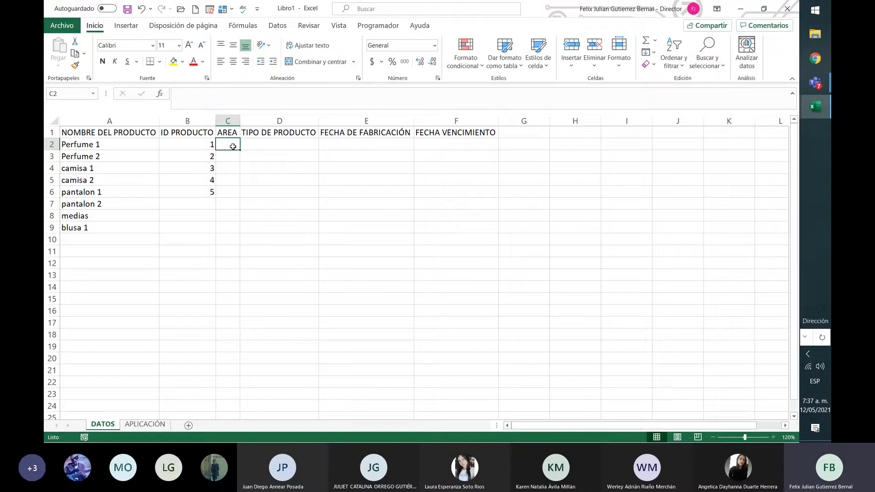
type("cundinamanrca")
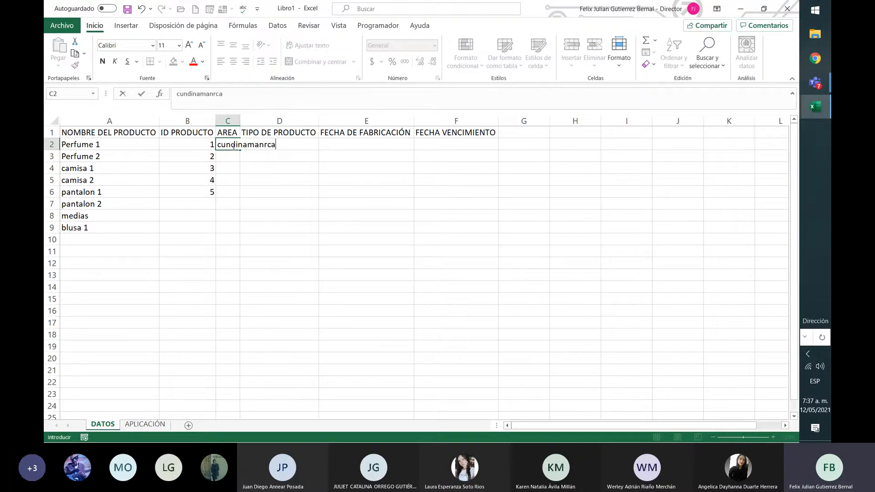
key("Return")
type("Bogotá")
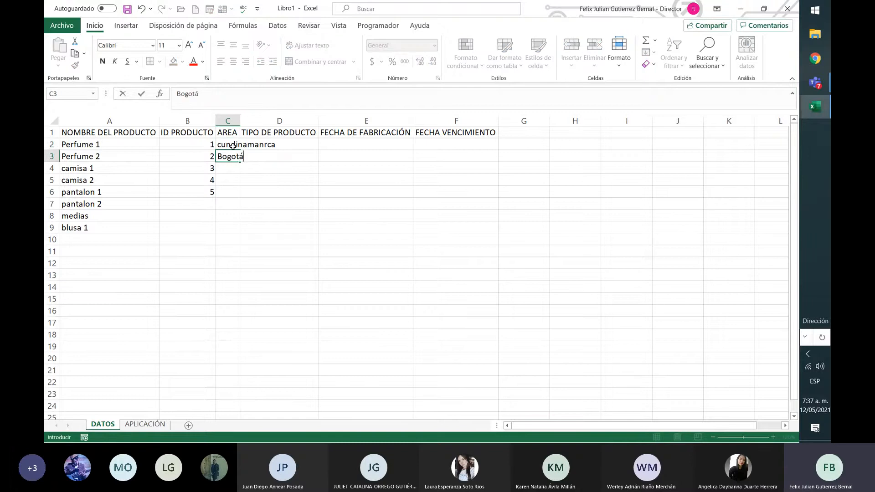
key("Return")
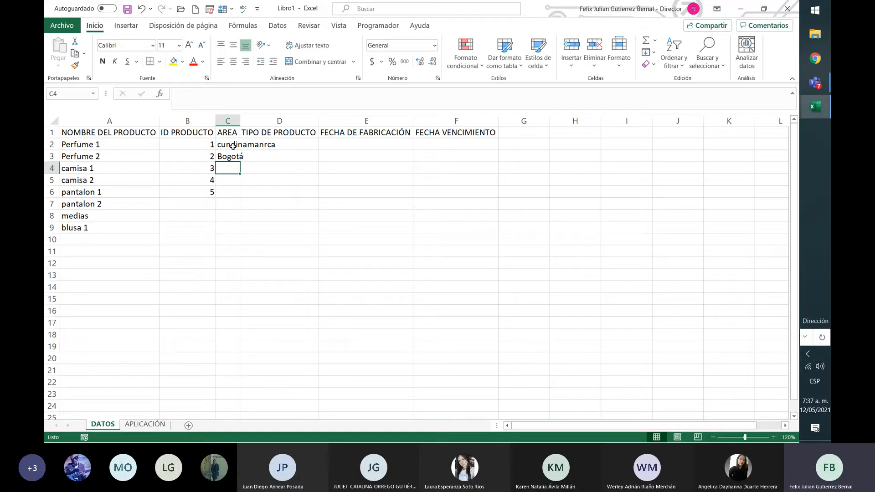
Enter the area Antioquia in cell C4.
type("ANtioqu")
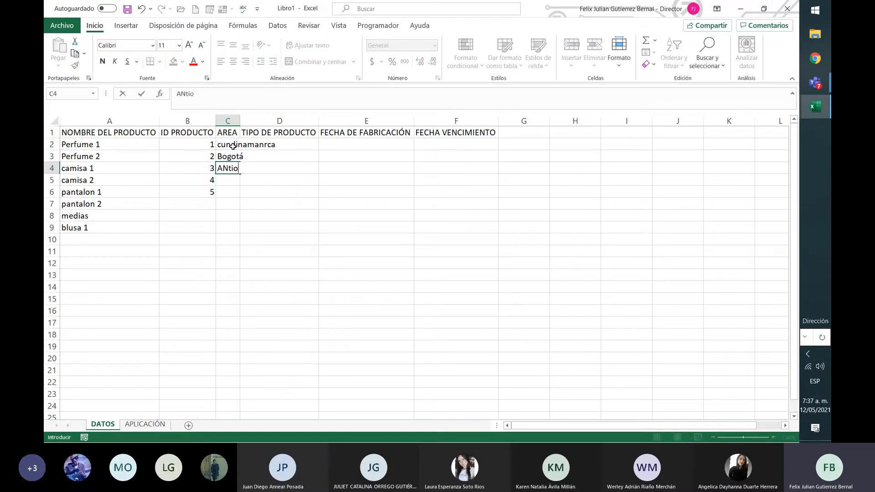
key("BackSpace")
key("BackSpace")
key("BackSpace")
key("BackSpace")
key("BackSpace")
key("BackSpace")
type("ntio")
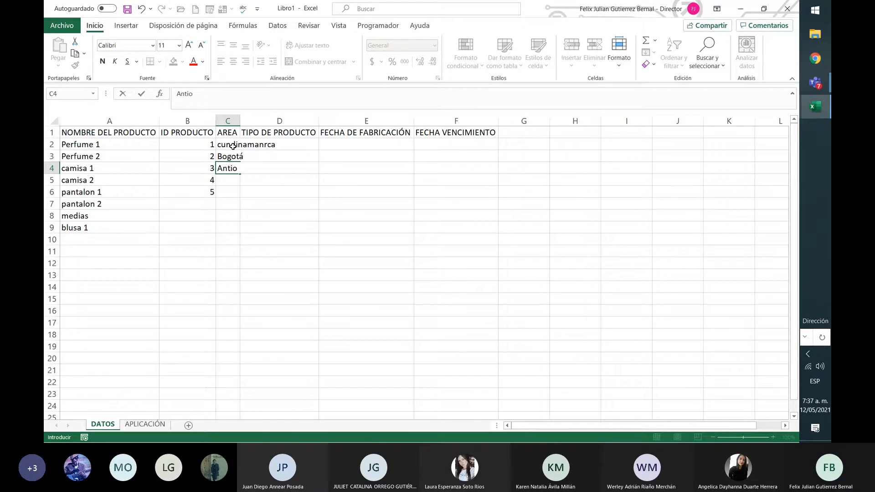
type("quia")
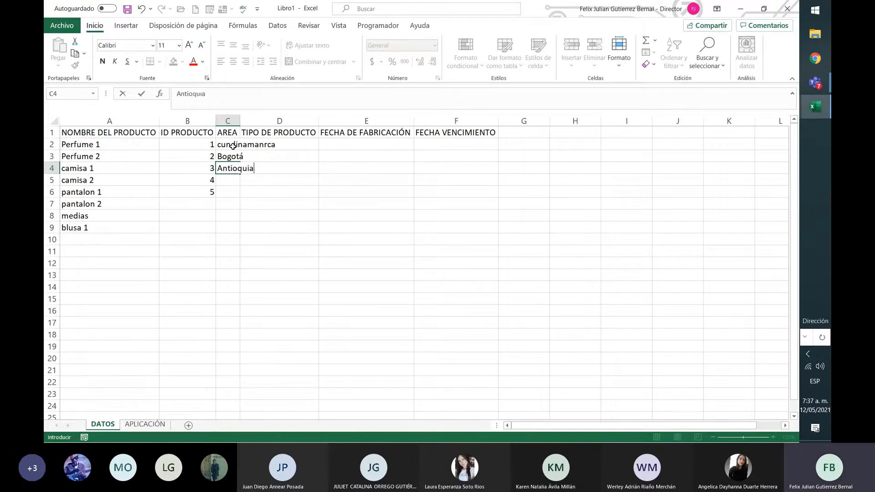
key("Return")
Enter the areas Boyacá, with its accent, in cell C5 and Santander in cell C6.
type("Boyaca")
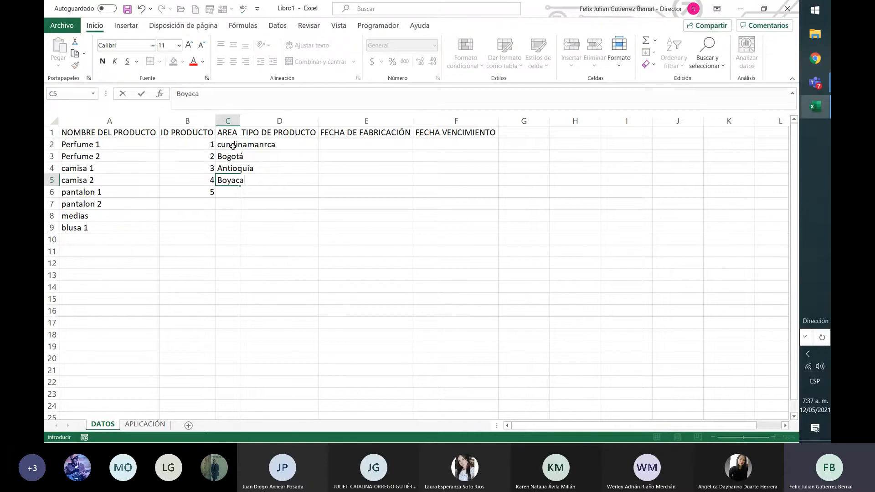
key("Return")
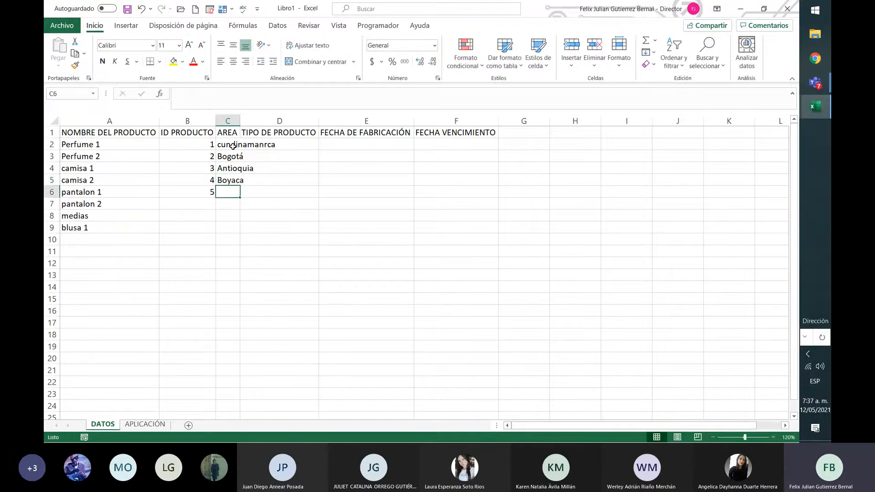
key("Up")
key("F2")
key("BackSpace")
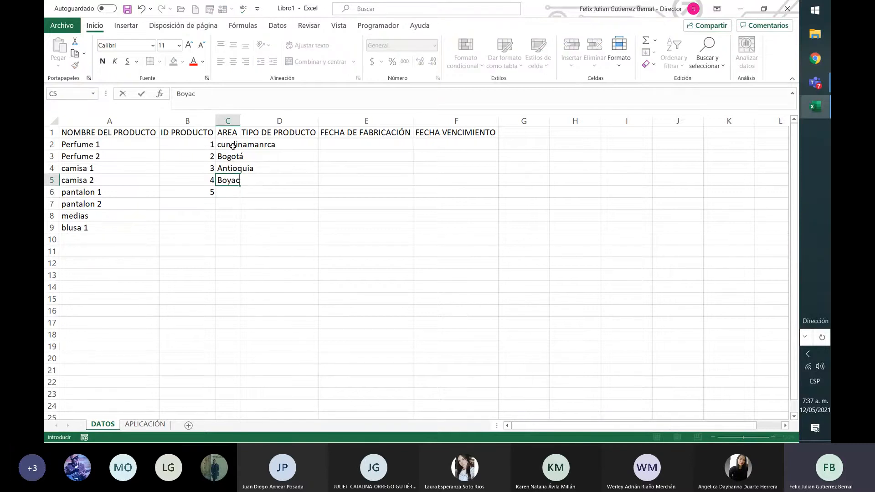
type("á")
key("Return")
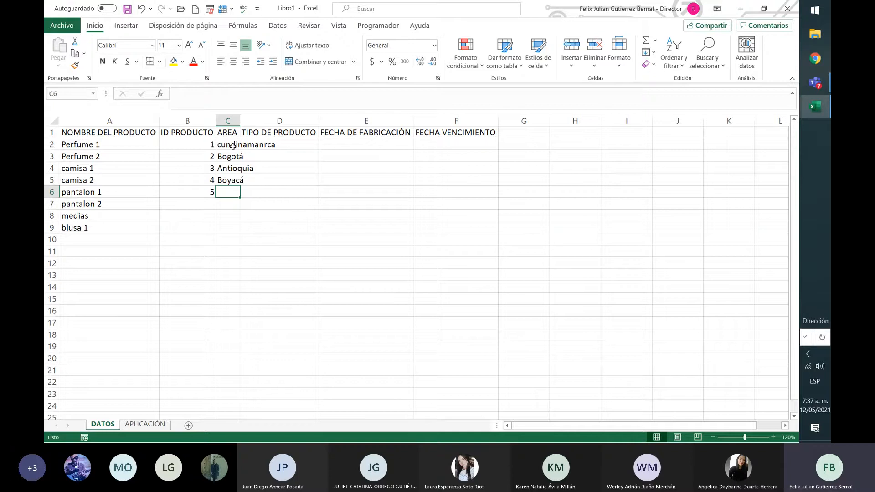
type("Santander")
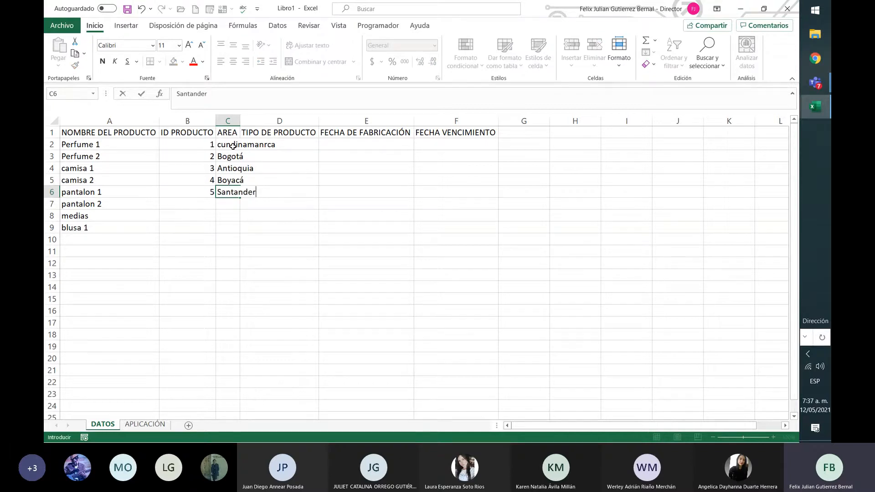
key("Return")
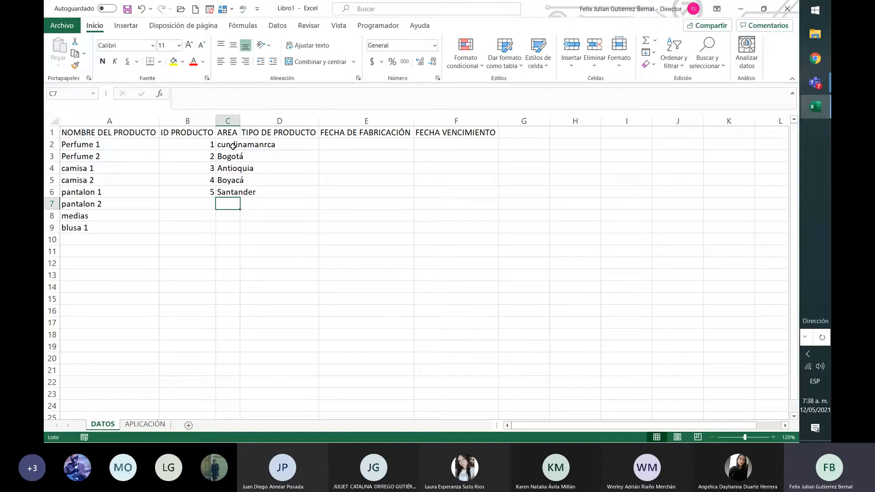
Enter the area Tolima in cell C7 and correct the spelling of the area in cell C2 to Cundinamarca.
type("Tolima")
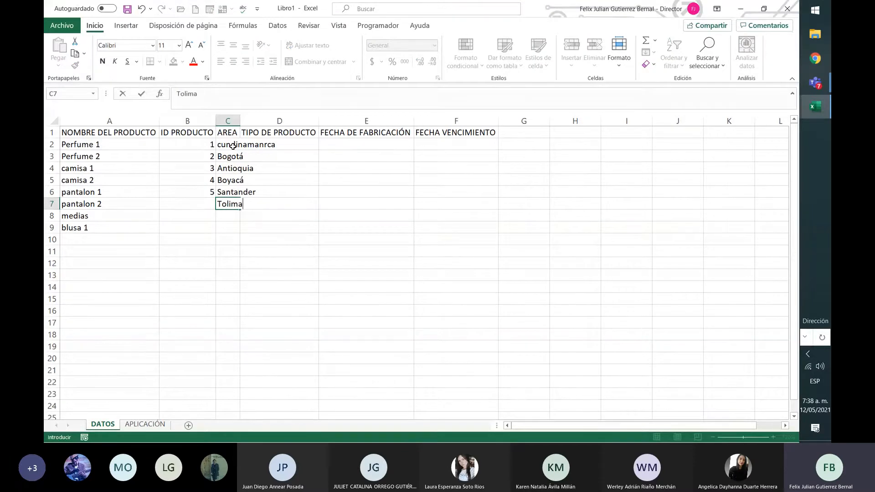
left_click(235, 146)
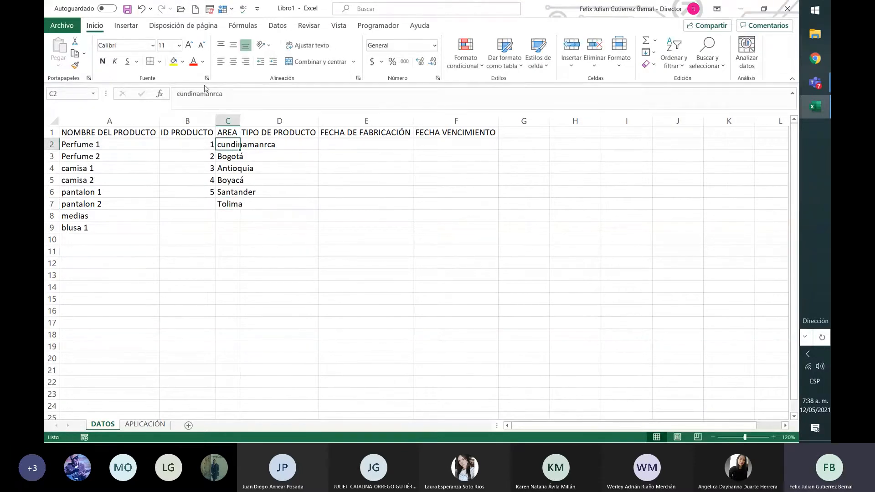
left_click(180, 96)
key("BackSpace")
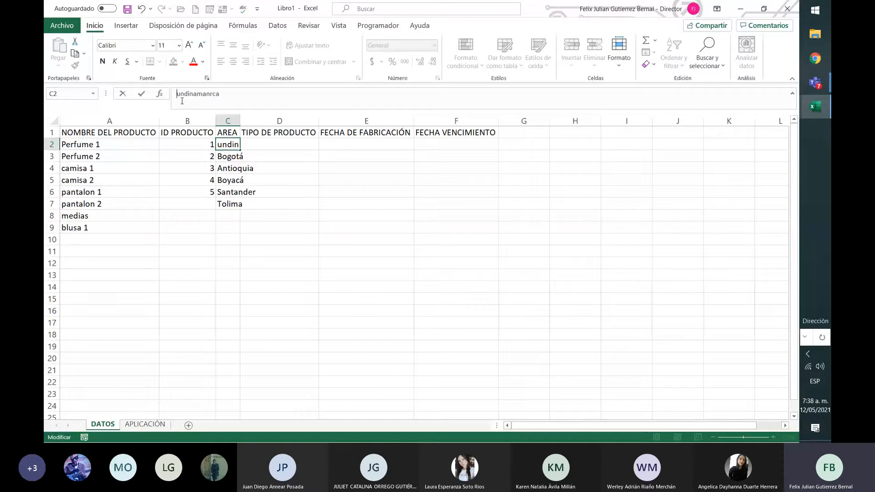
type("C")
left_click(215, 97)
key("BackSpace")
key("Return")
key("Down")
key("Up")
key("Up")
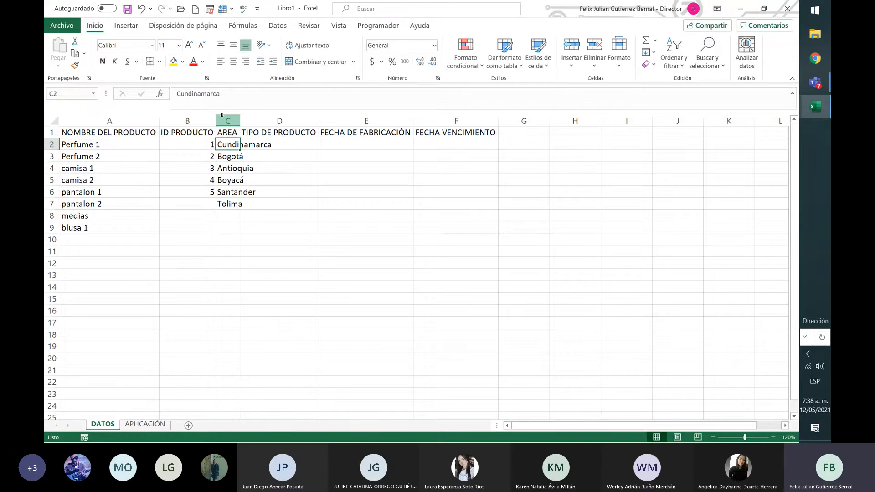
Autofit the width of the AREA column to its contents.
key("Down")
key("Down")
key("Down")
key("Down")
key("Down")
key("Left")
key("Left")
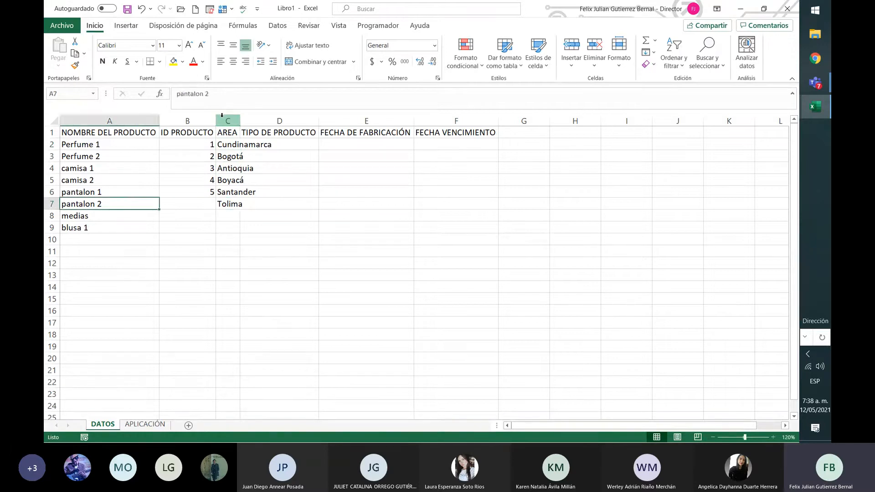
key("Right")
key("Right")
key("Right")
key("Up")
key("Up")
key("Up")
key("Up")
key("Up")
key("Up")
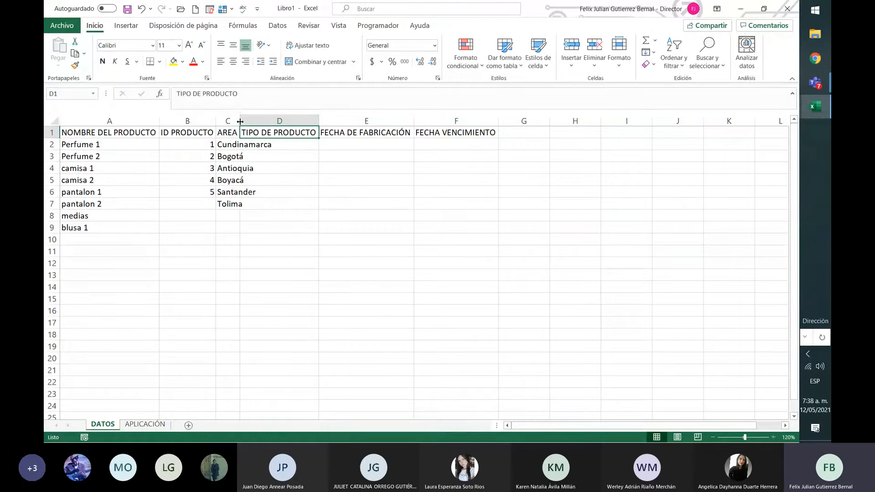
double_click(240, 120)
Enter the product types ropa in cell D2 and perfumes in cell D3.
left_click(340, 149)
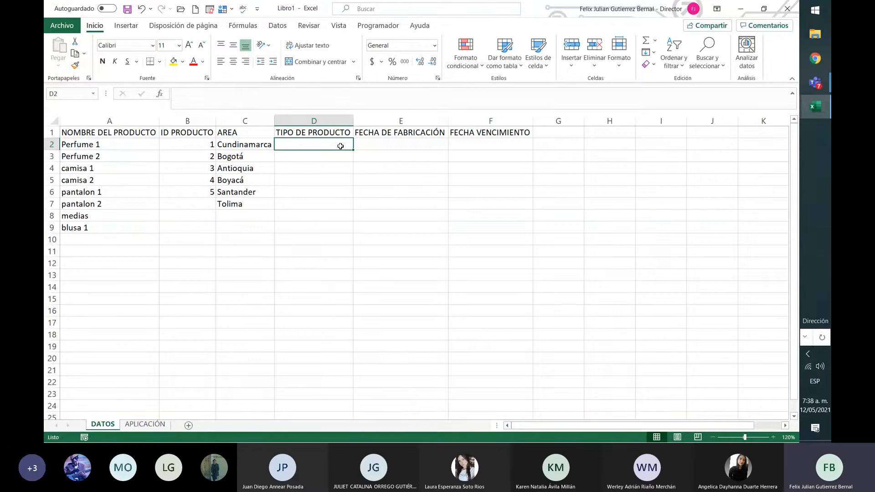
type("ropa")
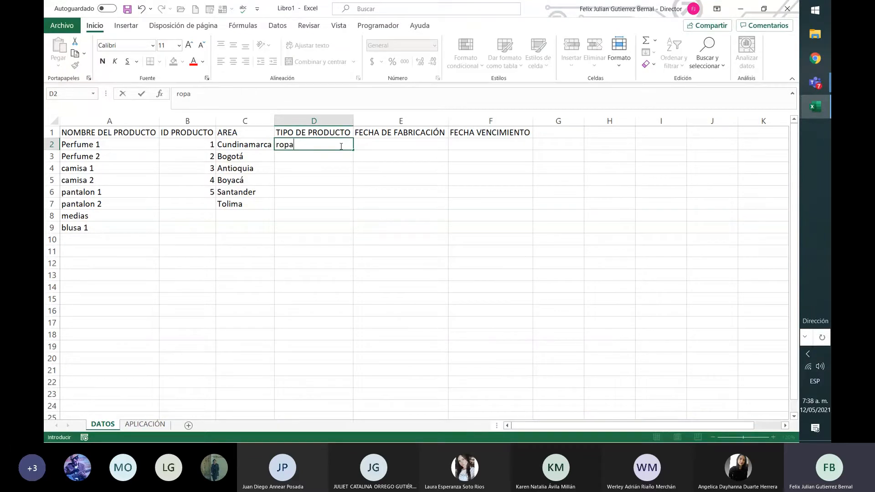
key("Return")
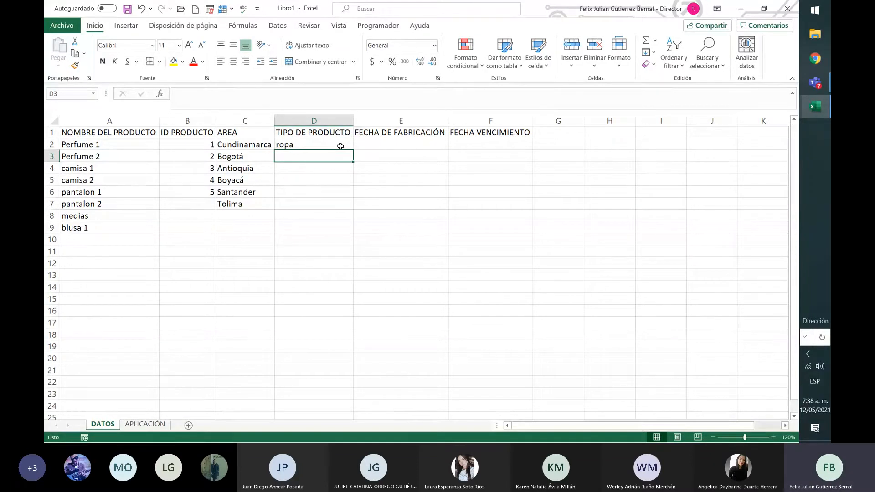
type("p")
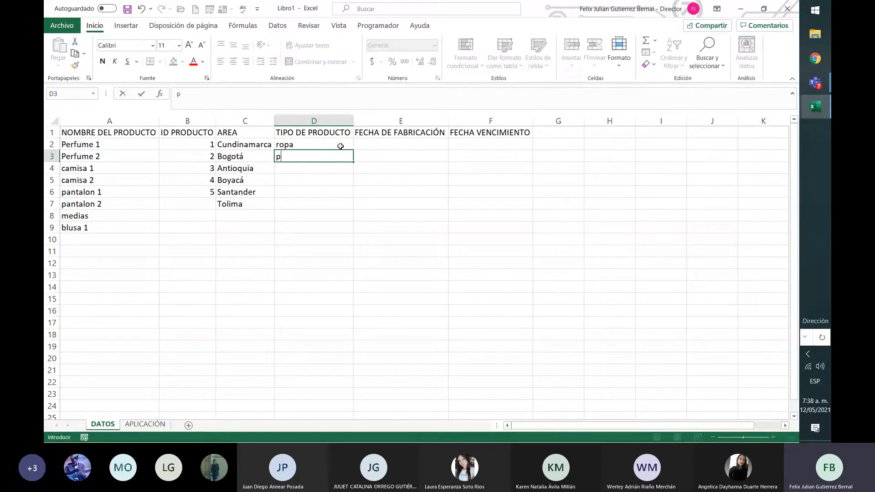
type("ermufes")
key("Return")
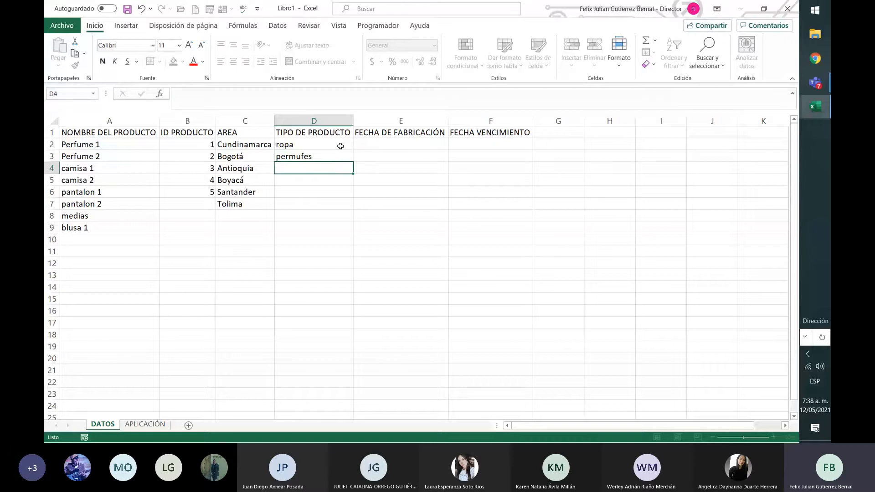
key("Up")
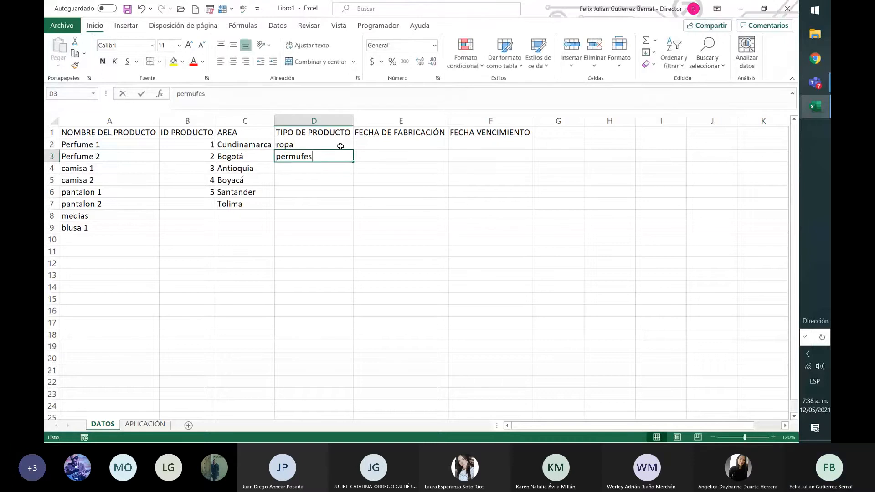
type("perfumes")
key("Return")
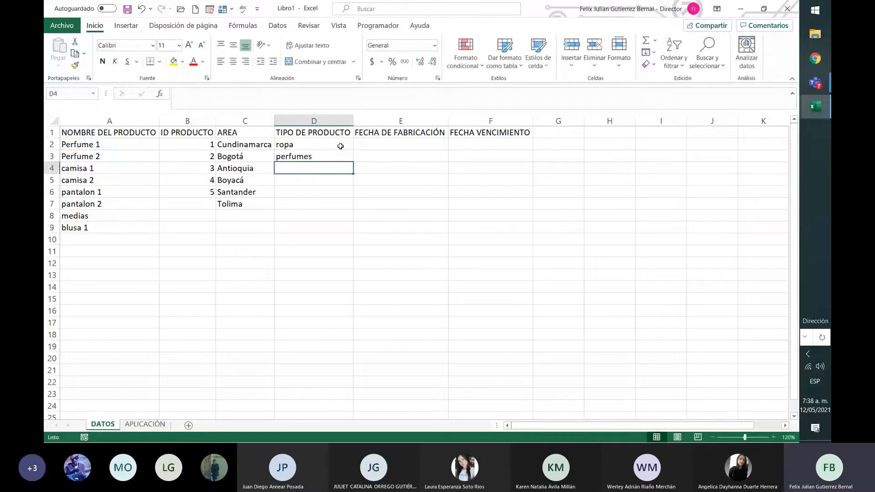
Enter the manufacturing dates 10/05/2021 in cell E2 and 16/05/2021 in cell E3.
key("Up")
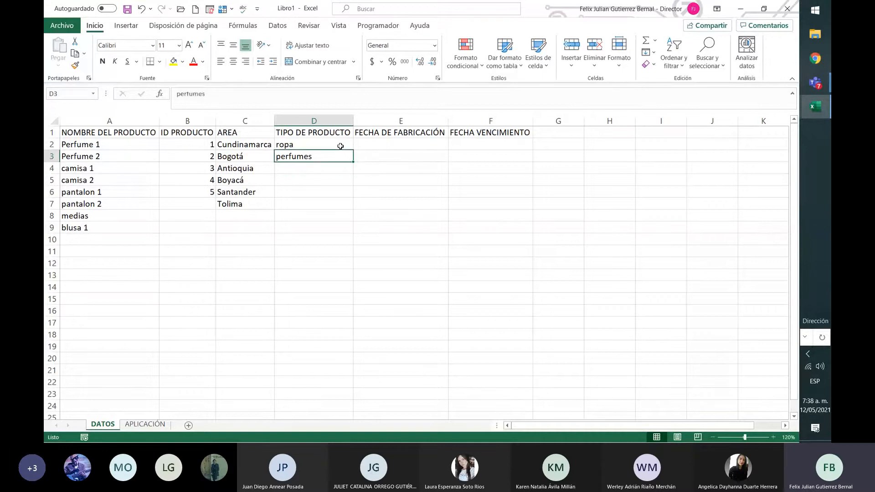
key("Up")
key("Right")
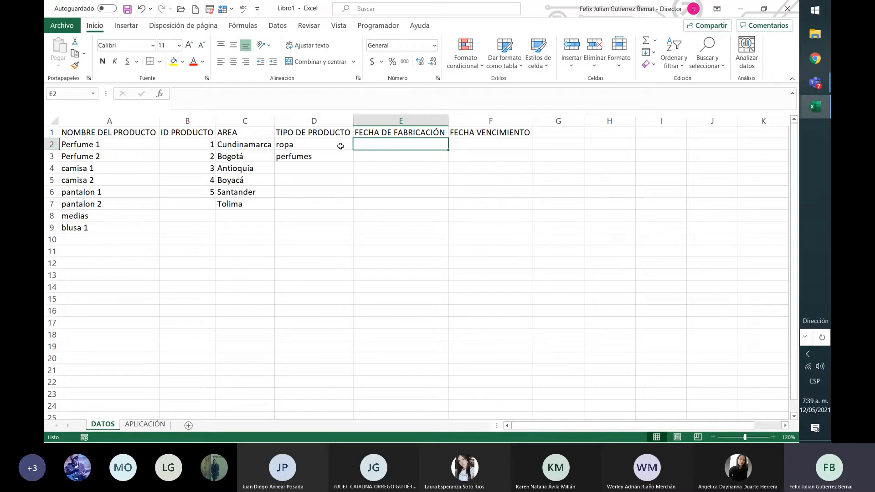
type("10")
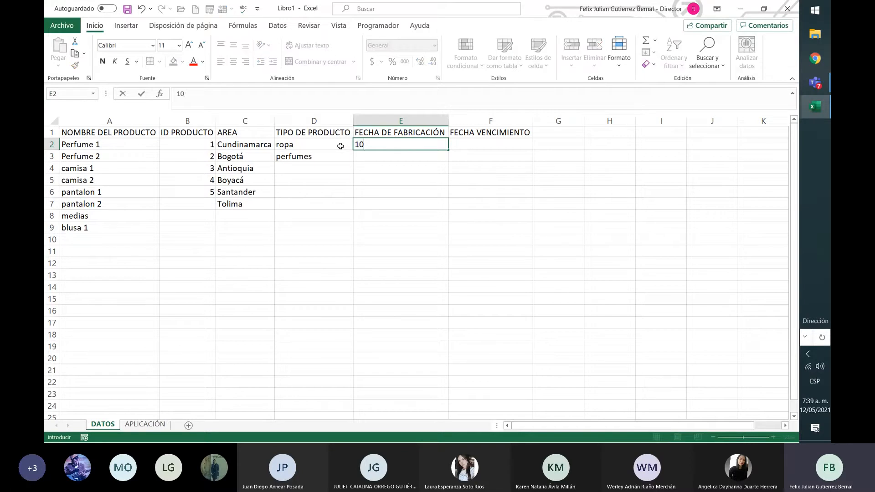
type("/05/2021")
key("Return")
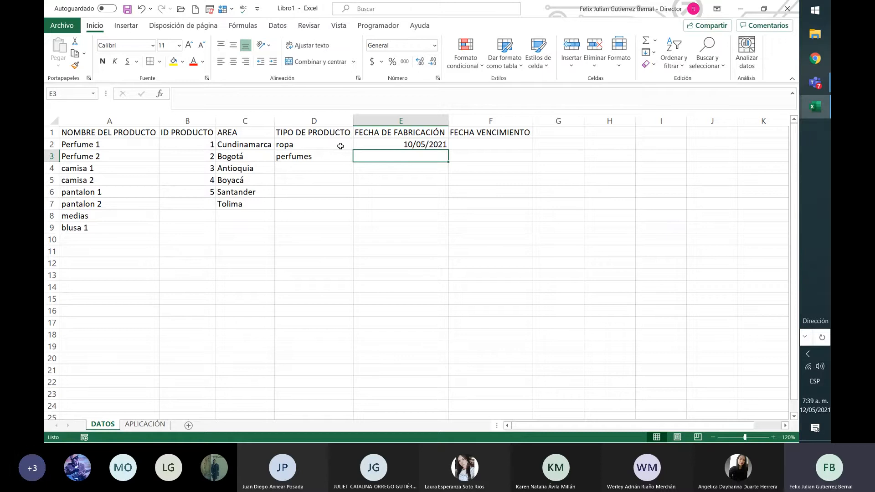
type("16/05")
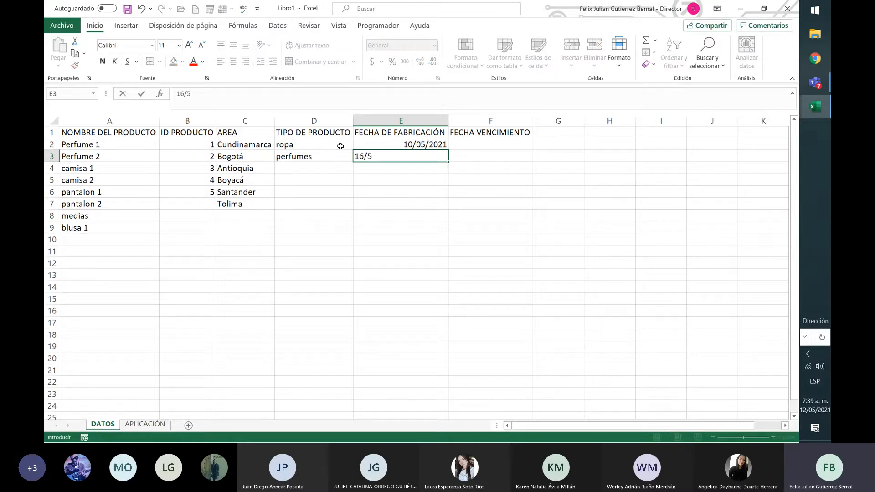
type("/2021")
key("Return")
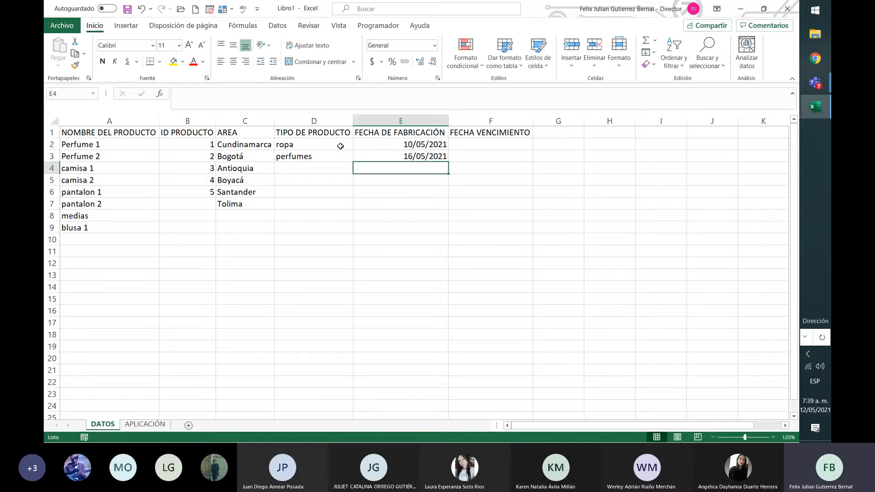
Enter the expiry date 10/05/2021 in cell F2.
key("Up")
key("Up")
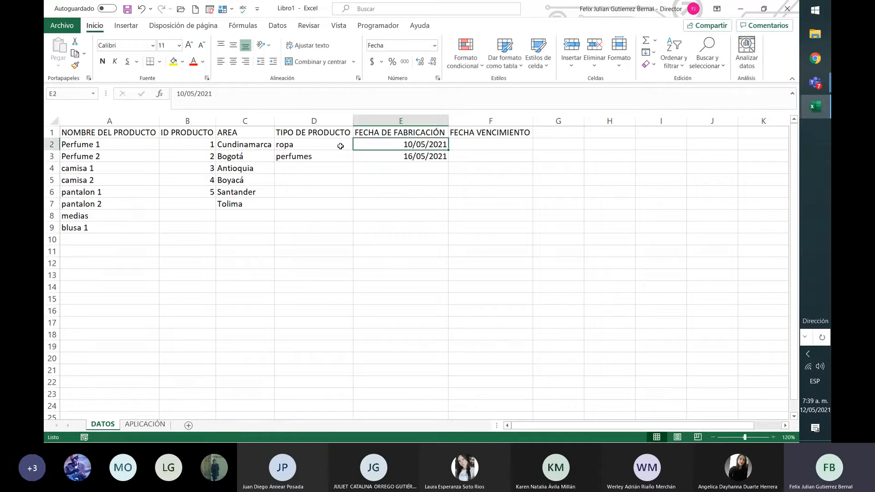
key("Right")
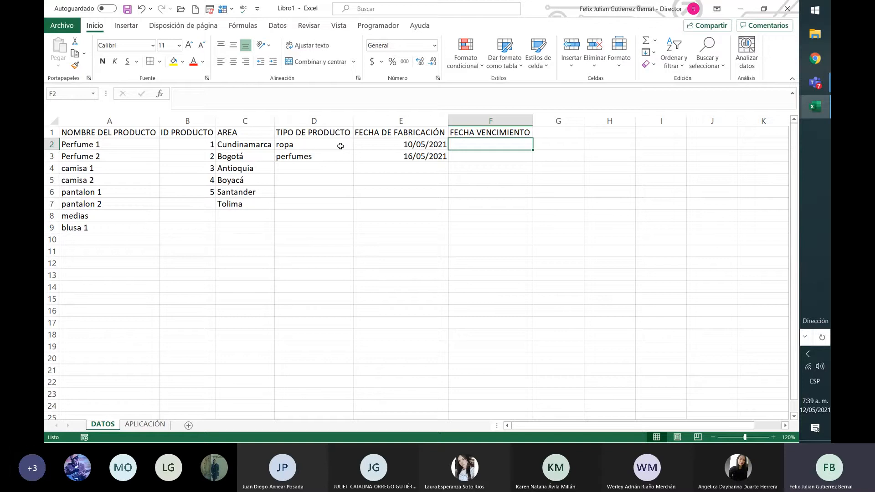
type("10/")
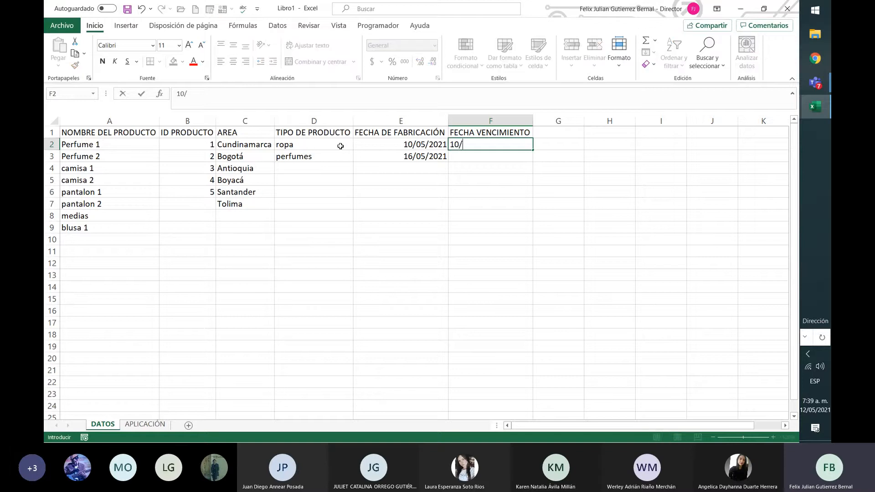
type("05/2021")
key("Return")
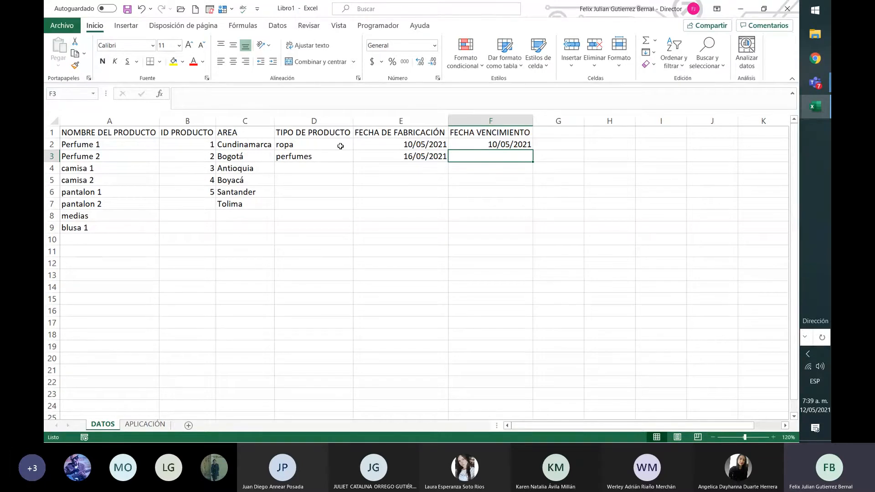
Enter the expiry date 10/05/2022 in cell F3 and extend the yearly date series from F2:F3 down to F6.
type("10/02")
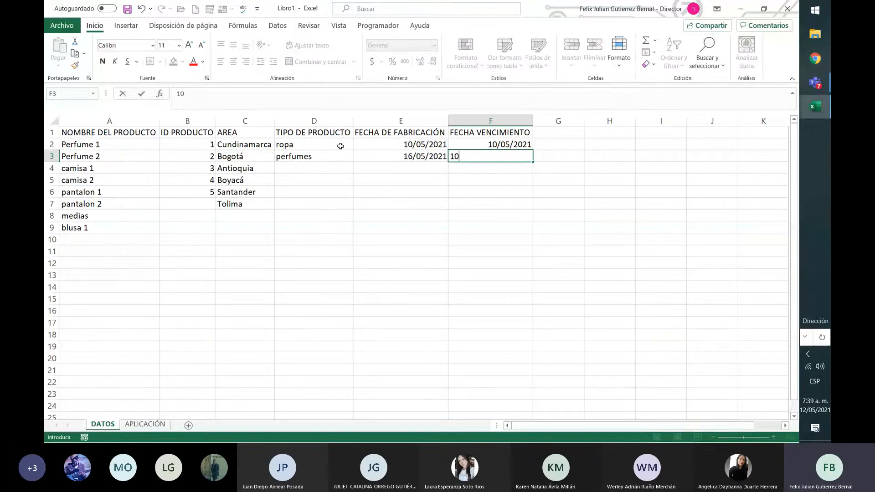
key("BackSpace")
key("BackSpace")
type("052022")
key("BackSpace")
key("BackSpace")
key("BackSpace")
key("BackSpace")
type("/2022")
key("Return")
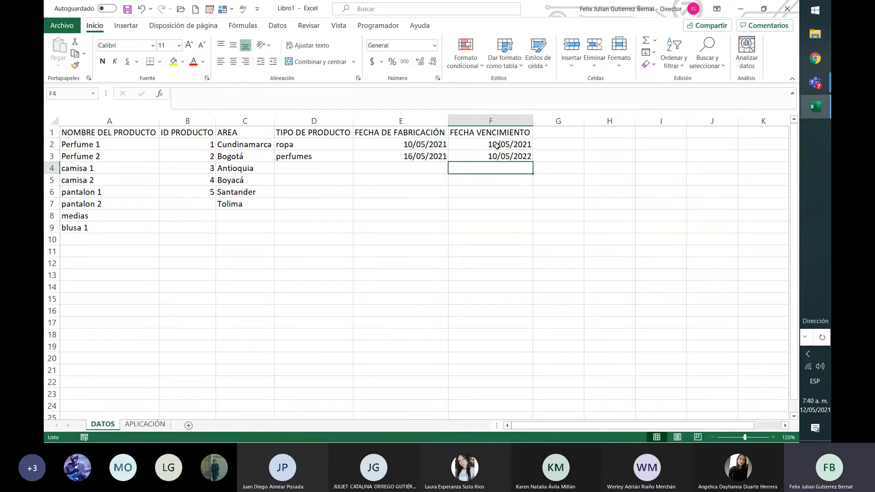
left_click_drag(497, 146, 536, 195)
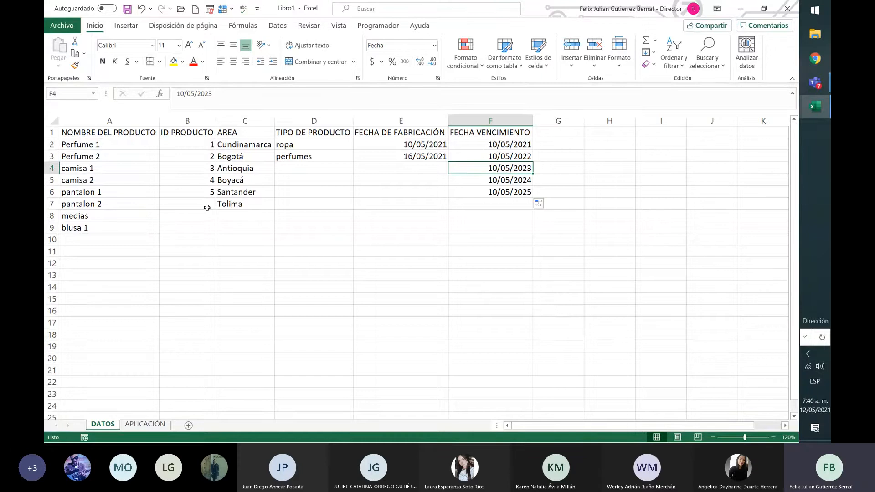
Review the DATOS table A1:F9 as a whole and each of its column lists one by one.
left_click_drag(95, 133, 503, 235)
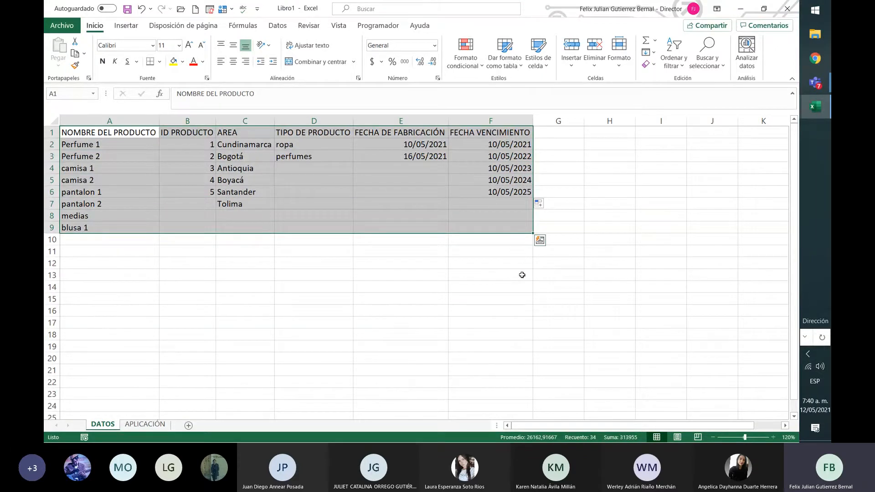
left_click(511, 289)
left_click_drag(115, 132, 123, 225)
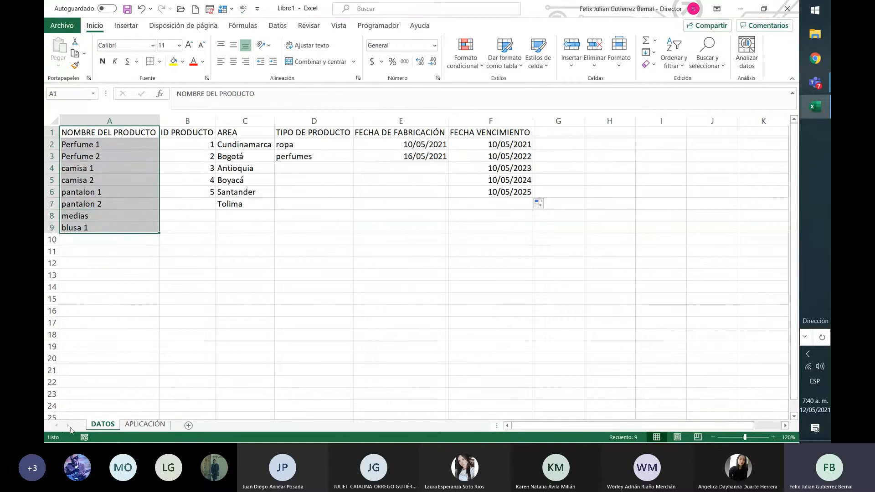
left_click_drag(207, 131, 210, 186)
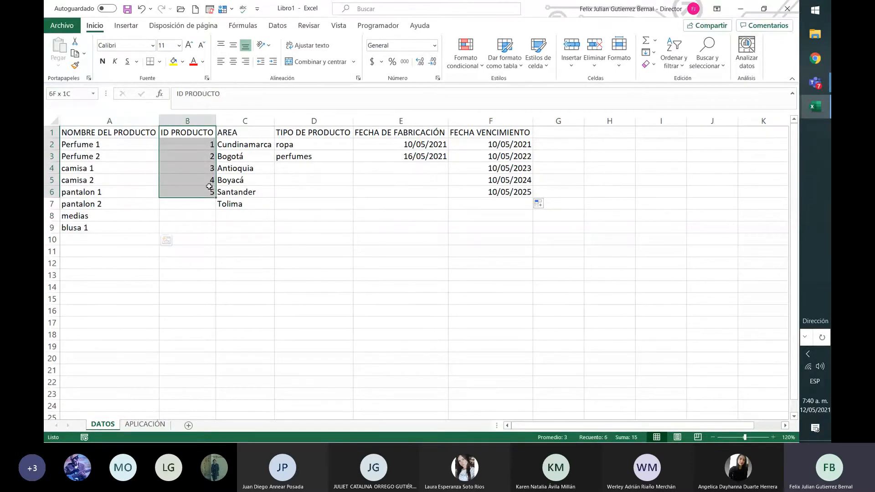
left_click_drag(251, 134, 254, 197)
left_click_drag(307, 133, 314, 158)
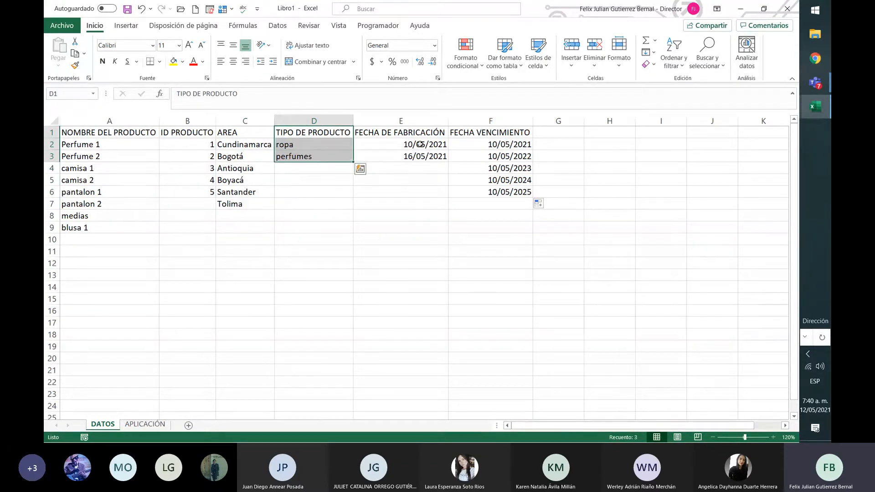
left_click_drag(419, 133, 422, 145)
left_click_drag(485, 133, 497, 195)
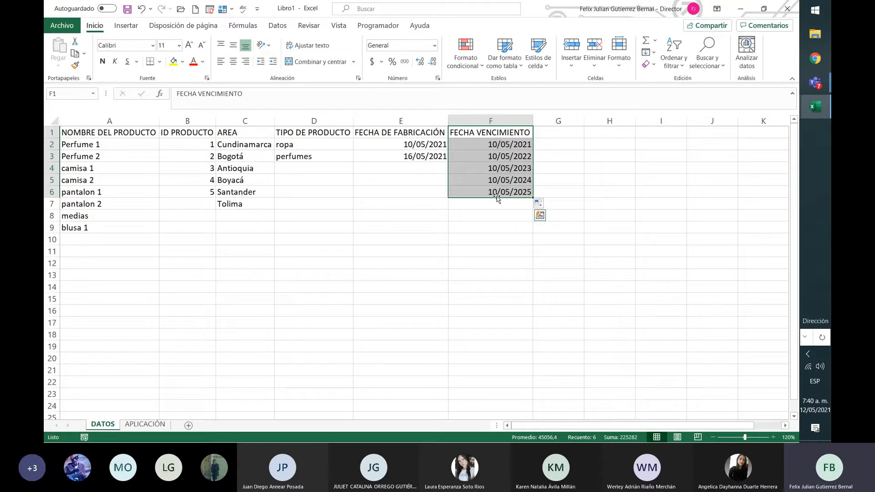
Define the workbook-scope name NOMBRE_DEL_PRODUCTO for the product list DATOS!A2:A9 and widen the name manager's value column.
left_click(142, 133)
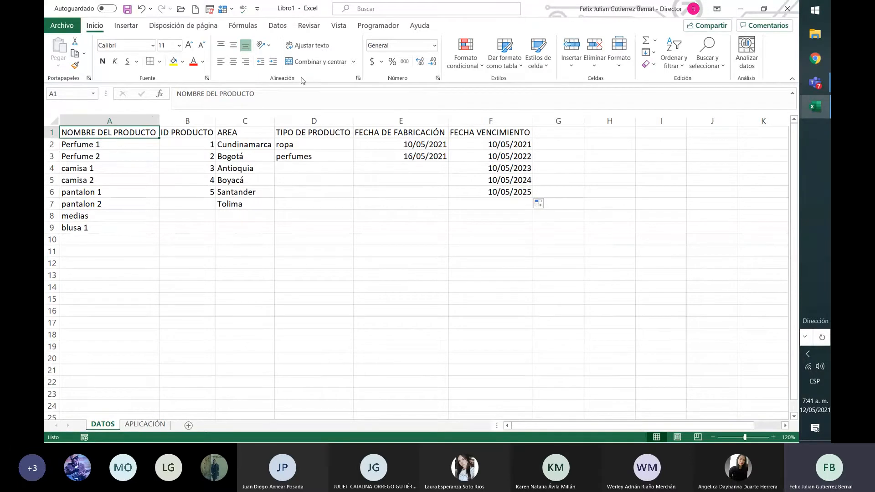
left_click(239, 26)
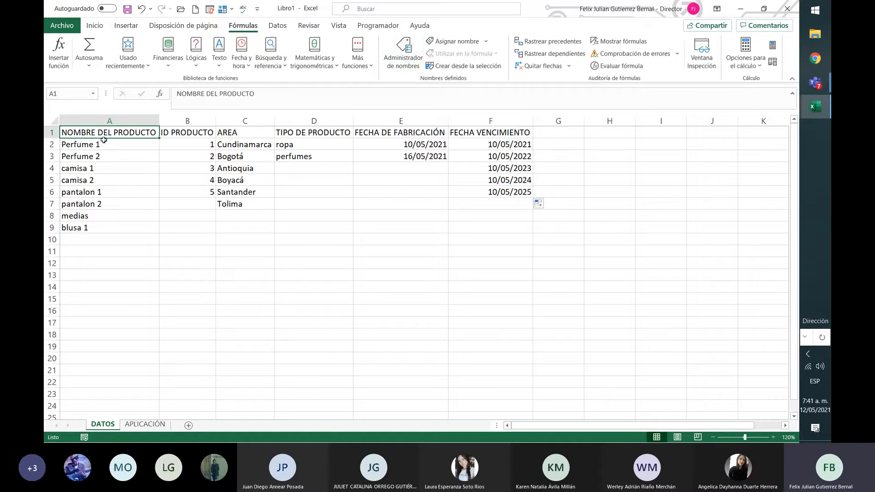
left_click(409, 64)
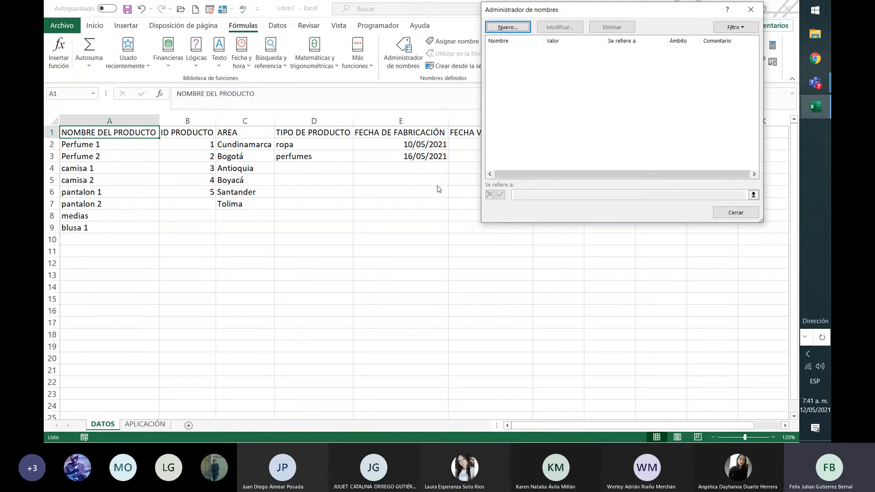
left_click(509, 28)
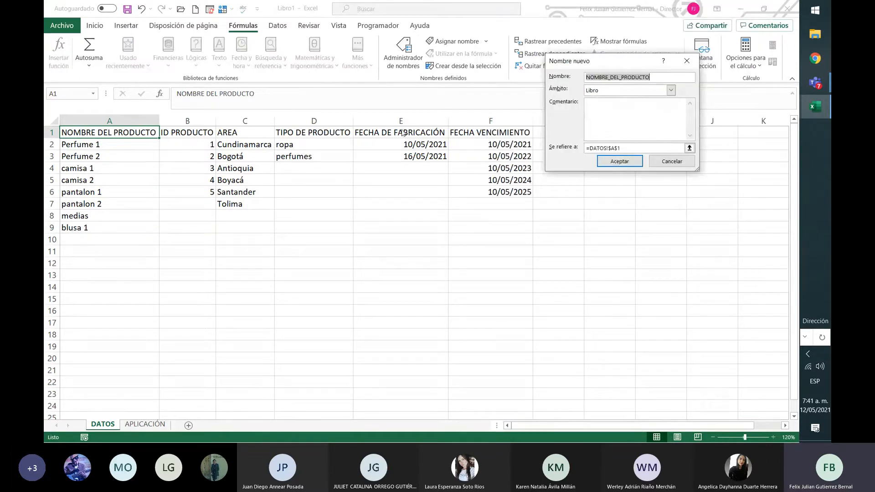
left_click(690, 149)
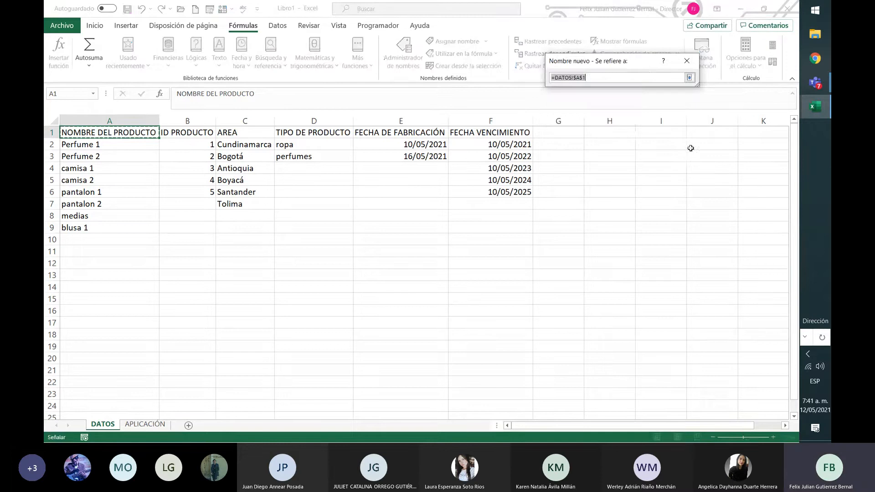
left_click_drag(132, 144, 114, 227)
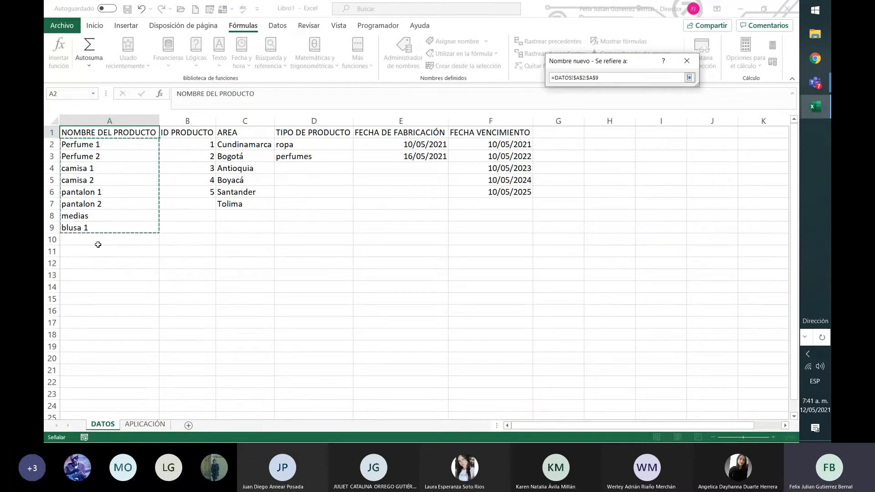
left_click(689, 77)
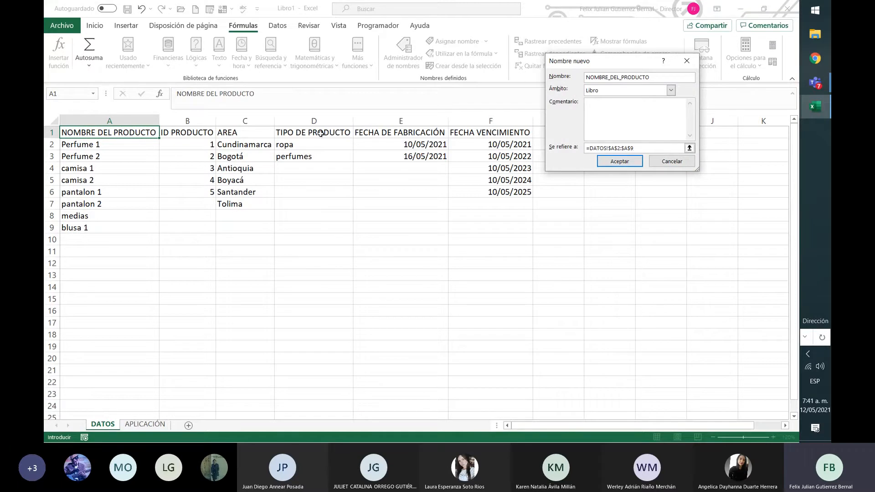
left_click(620, 92)
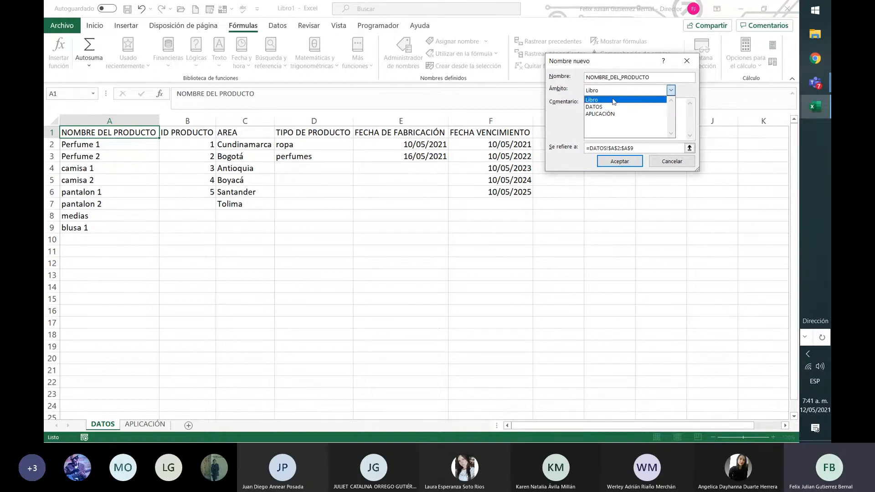
left_click(614, 101)
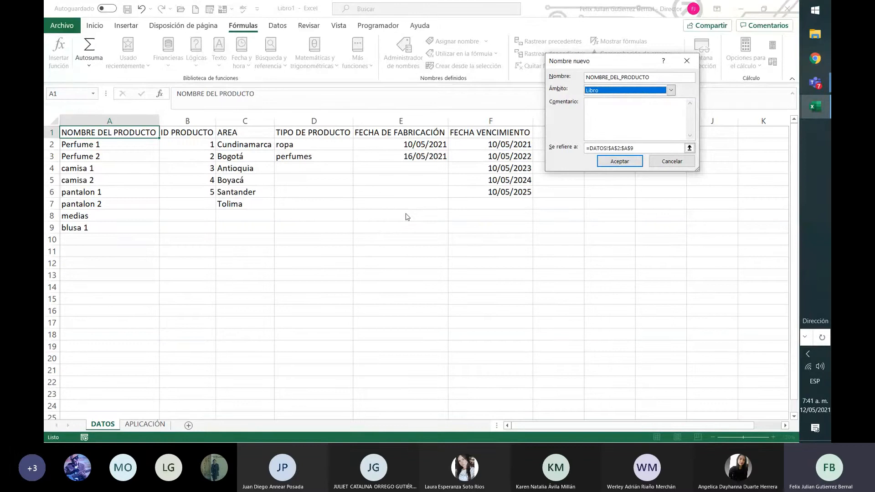
left_click(634, 162)
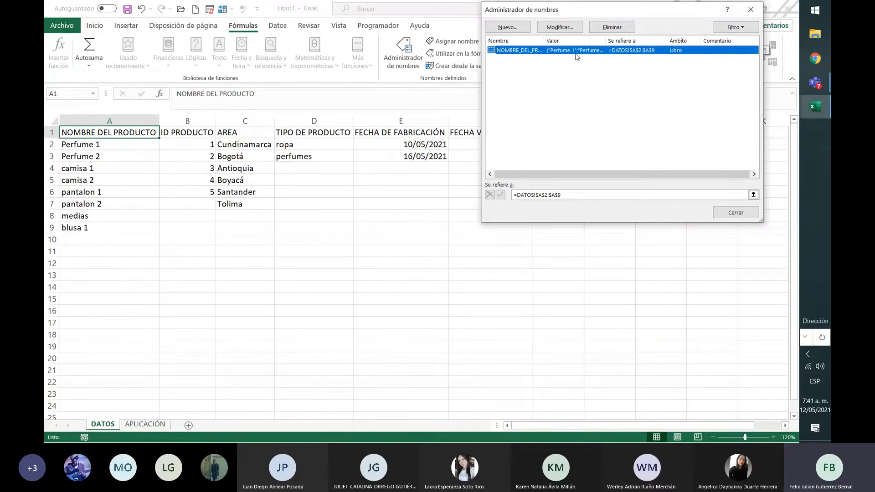
left_click_drag(607, 42, 613, 60)
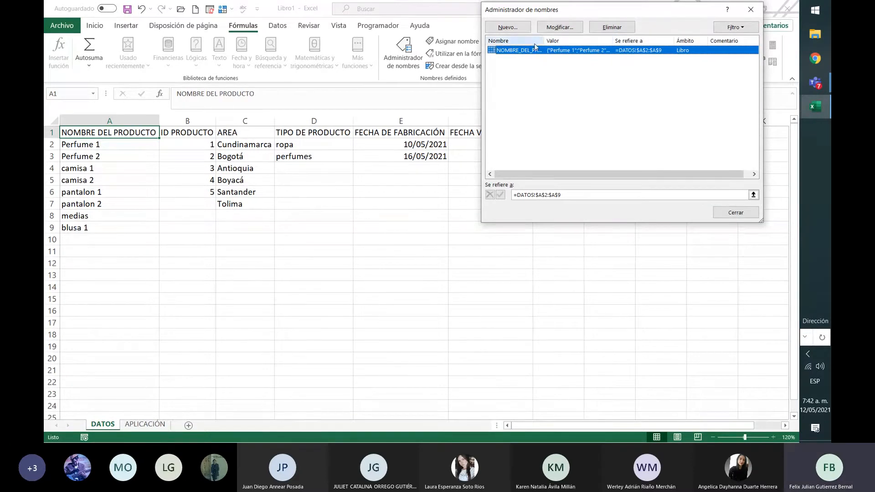
Define the workbook-scope name ID_PRODUCTO for the ID list DATOS!B2:B6, using an underscore instead of a space.
left_click(508, 27)
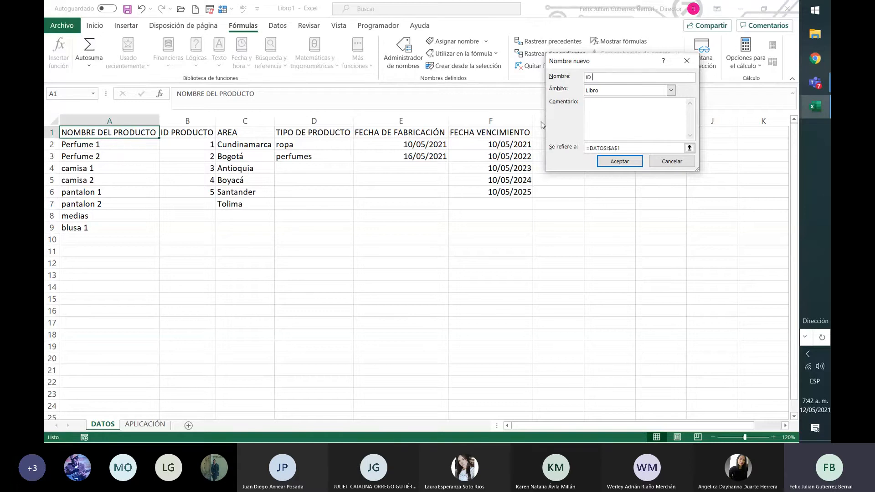
type("ID PRODUCTO")
left_click(690, 148)
left_click_drag(204, 142, 205, 197)
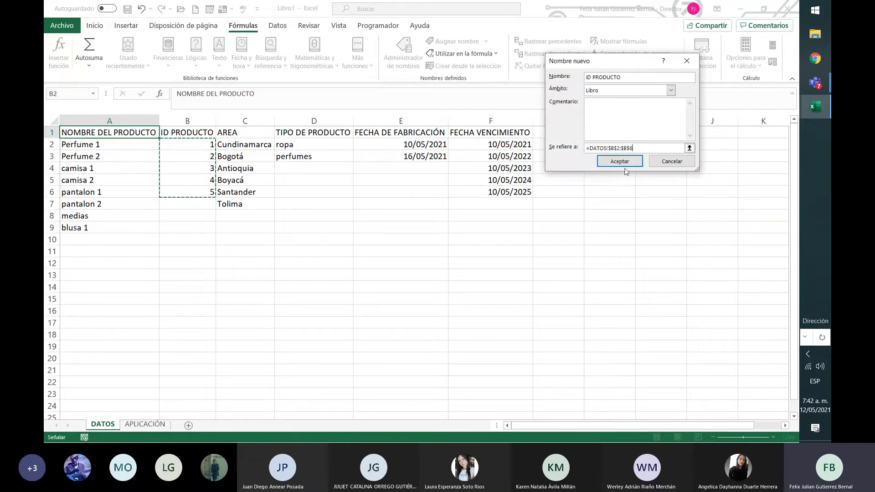
left_click(631, 162)
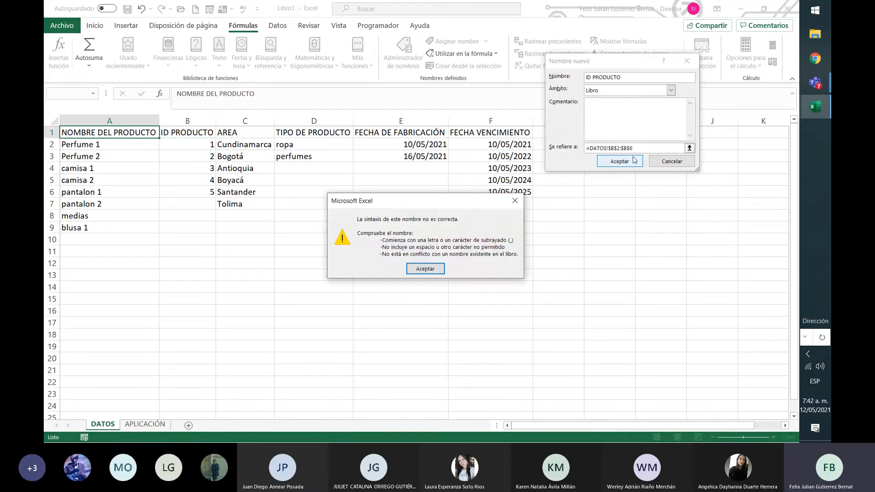
left_click(430, 268)
left_click(594, 78)
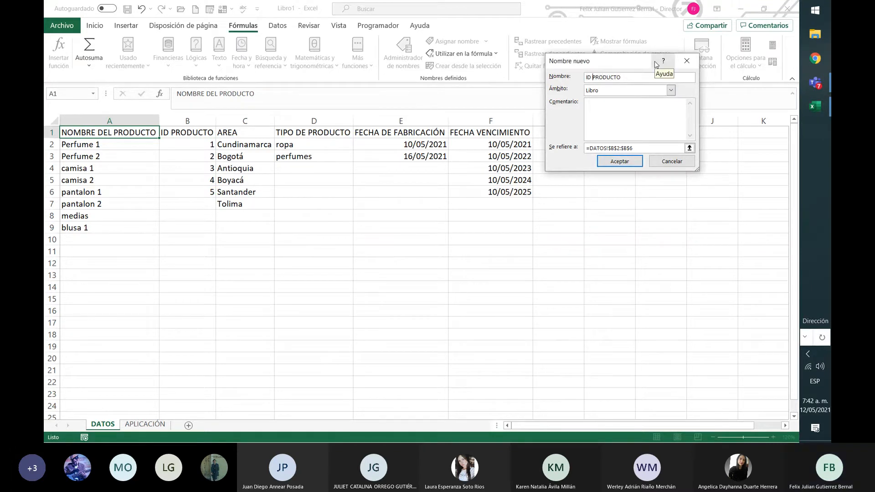
key("Return")
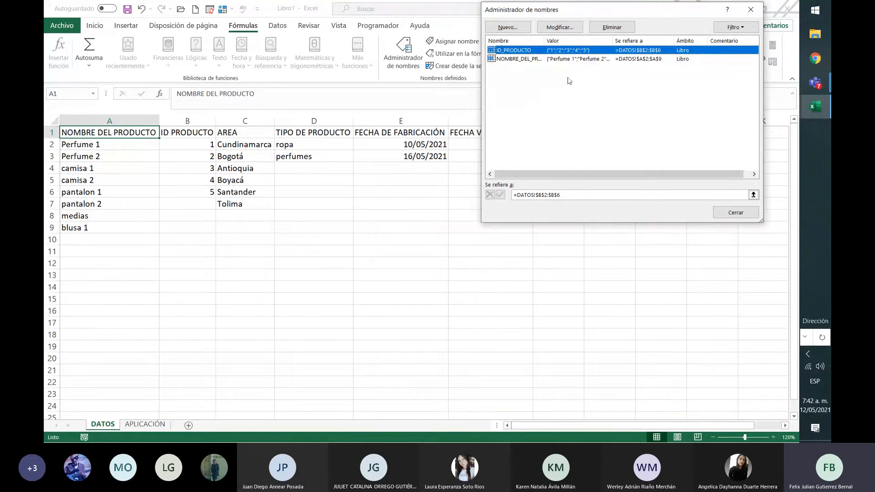
Define the workbook-scope name ÁREA for the area list DATOS!C2:C7.
left_click(521, 25)
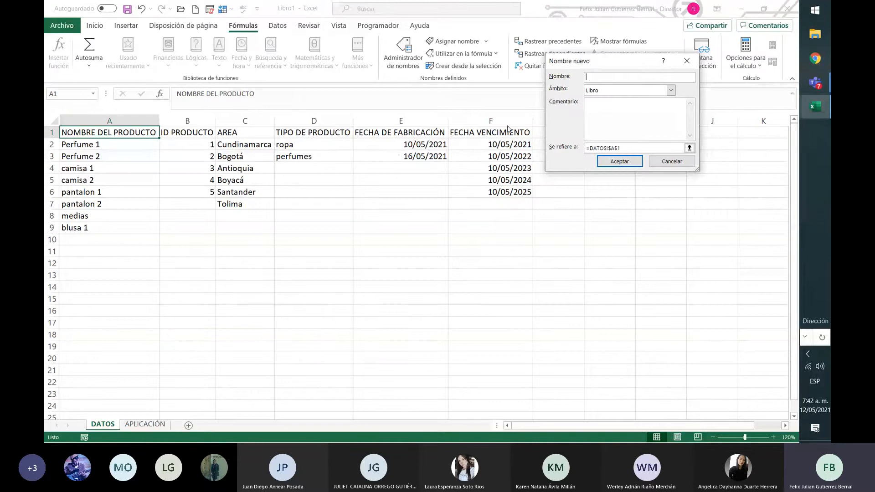
type("ÁREA")
left_click(690, 148)
left_click_drag(255, 144, 255, 204)
left_click(689, 77)
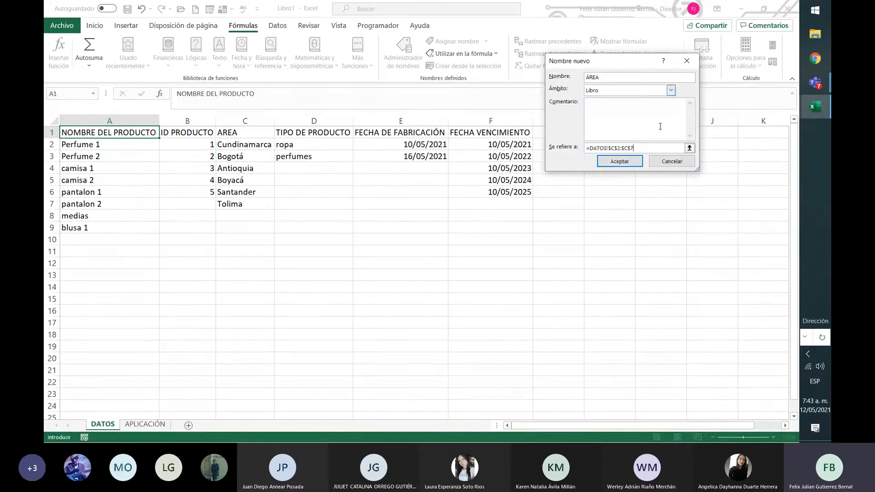
left_click(624, 157)
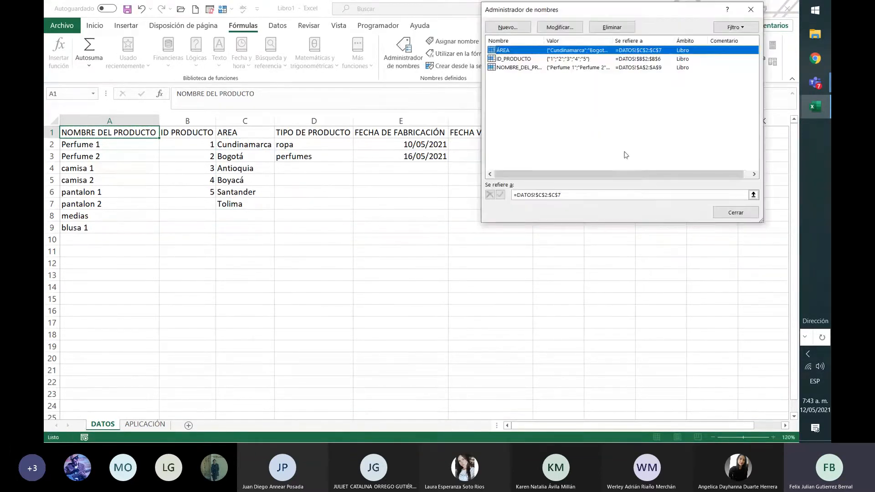
Define the workbook-scope name TIPO_DE_PRODUCTO for the product type list DATOS!D2:D3.
left_click(508, 27)
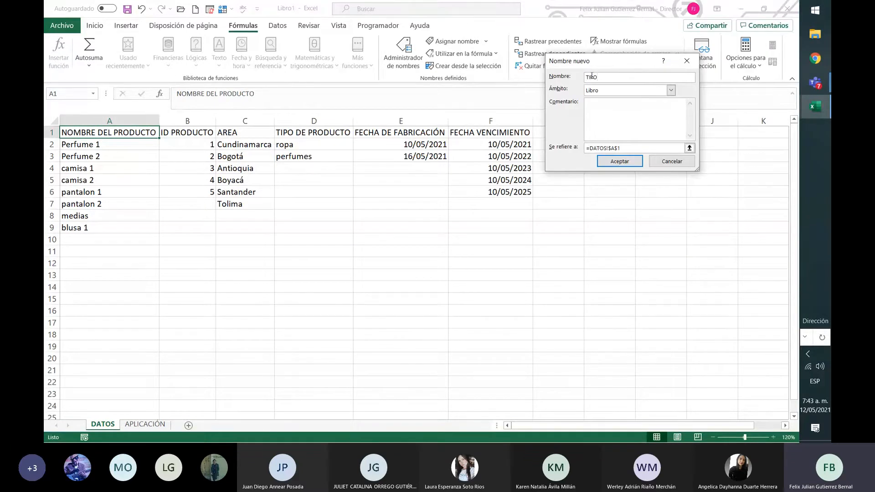
type("TIPO_DE_PRODUCTO")
left_click(689, 148)
left_click_drag(321, 144, 329, 154)
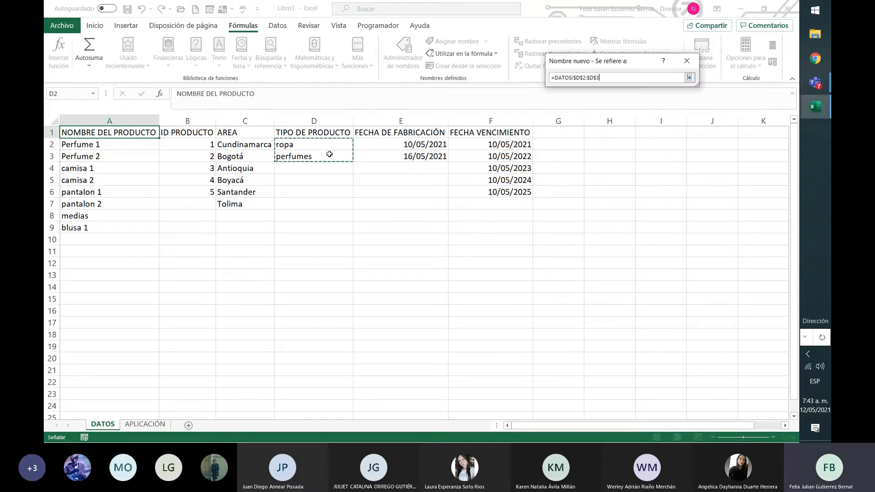
key("Return")
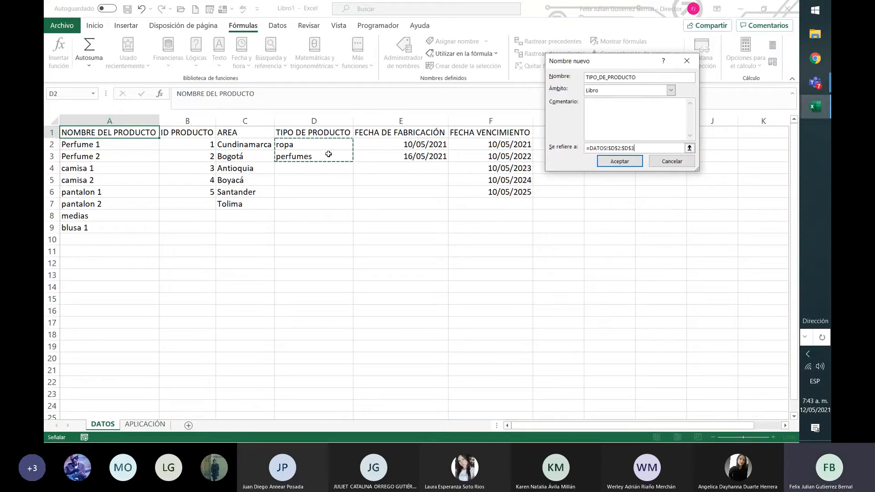
left_click(602, 161)
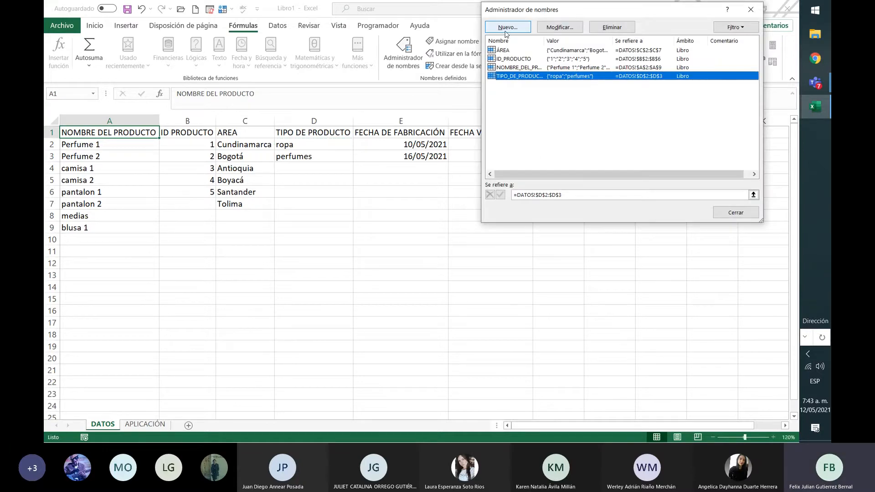
Define the workbook-scope name FECHA_FAB for the manufacturing dates DATOS!E2:E3.
left_click(507, 29)
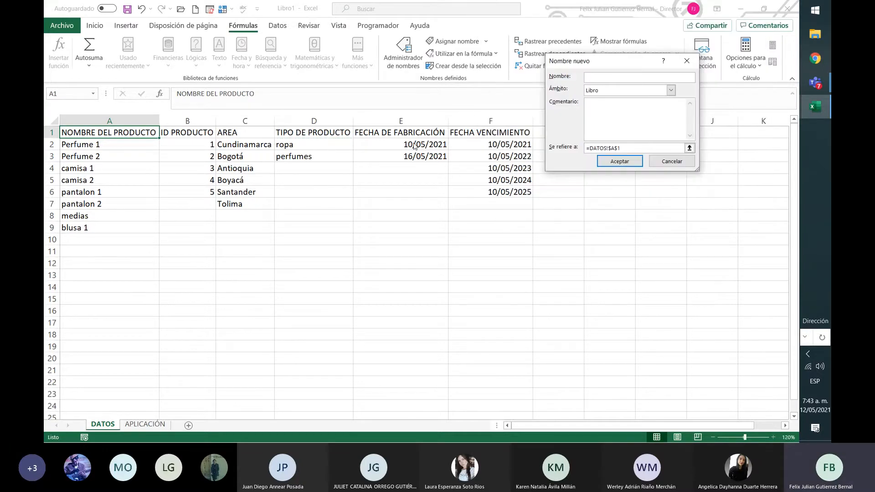
type("FECHA_FAB")
left_click(689, 149)
left_click_drag(434, 144, 433, 159)
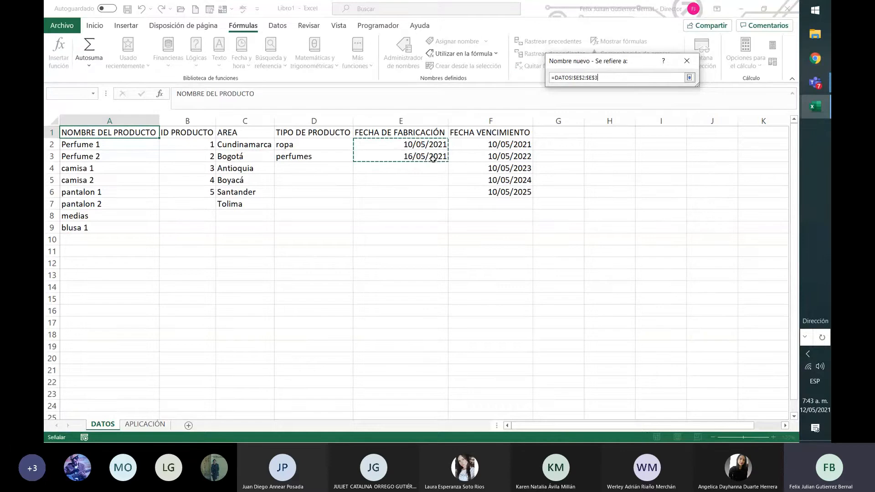
key("Return")
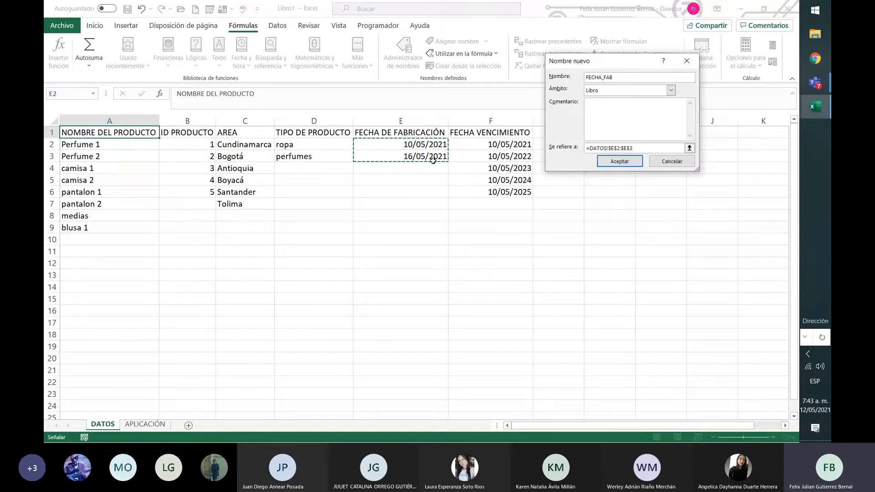
left_click(629, 162)
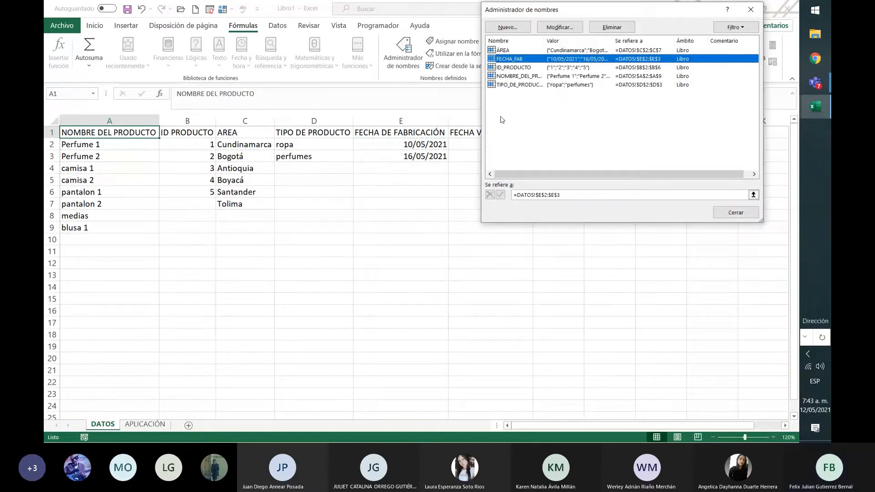
Define the workbook-scope name FECHA_VENCE for the expiry dates DATOS!F2:F6 and close the name manager.
left_click(508, 27)
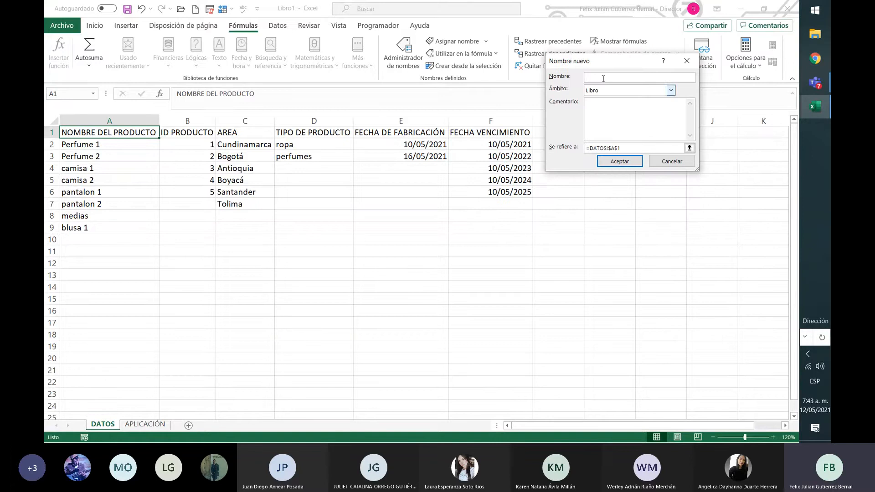
type("FECHA_VENC")
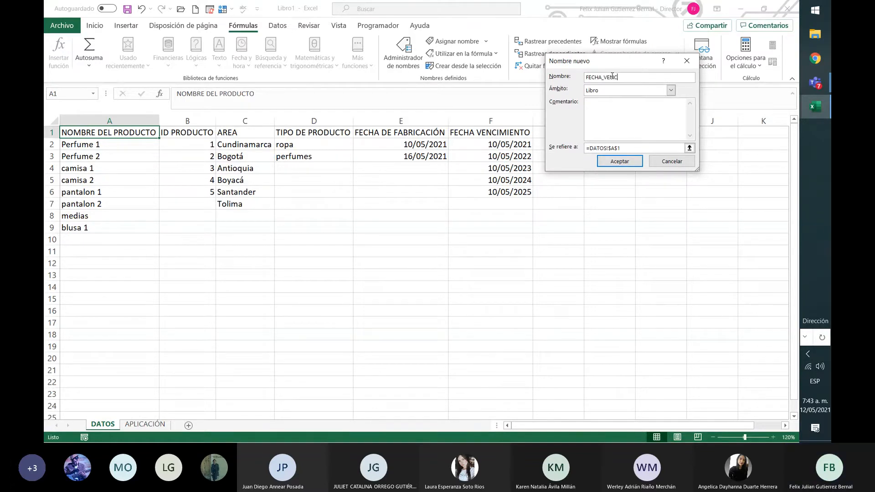
type("E")
left_click(689, 149)
left_click(513, 144)
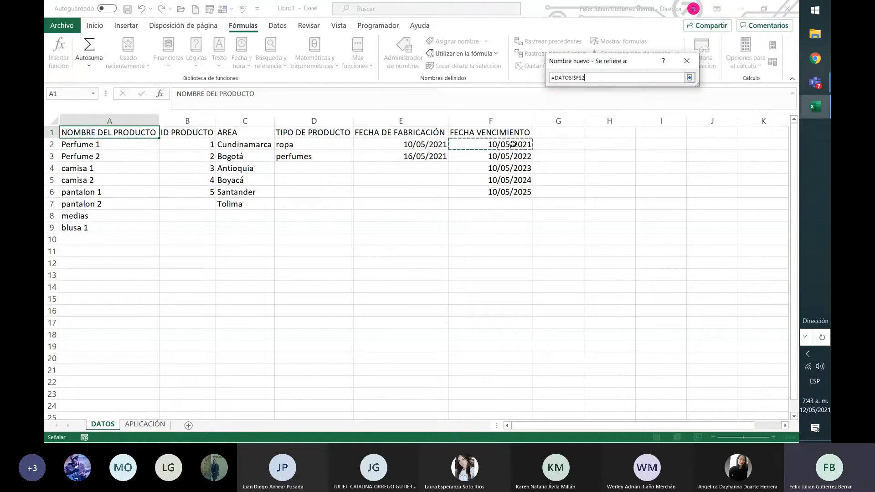
left_click_drag(512, 145, 503, 190)
left_click(689, 77)
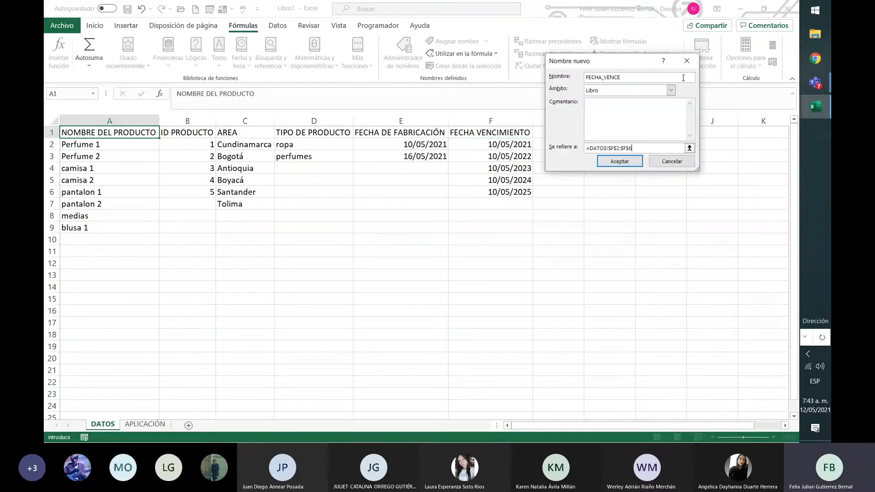
left_click(620, 161)
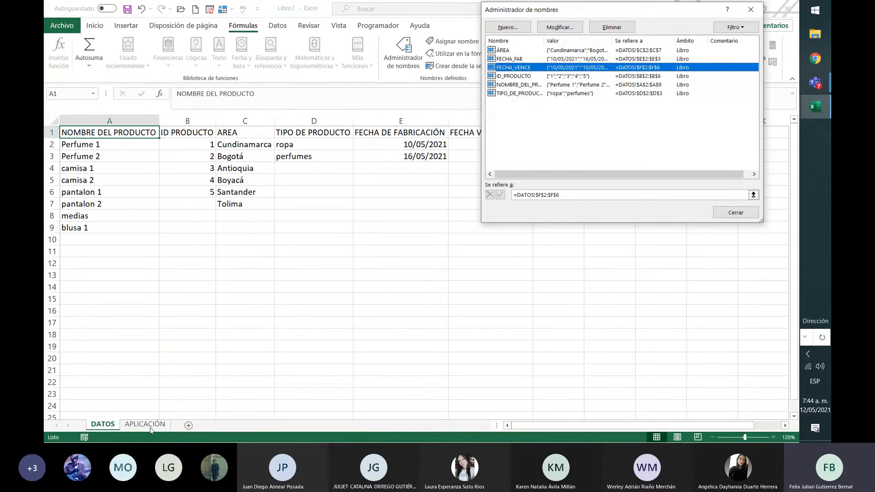
left_click(725, 212)
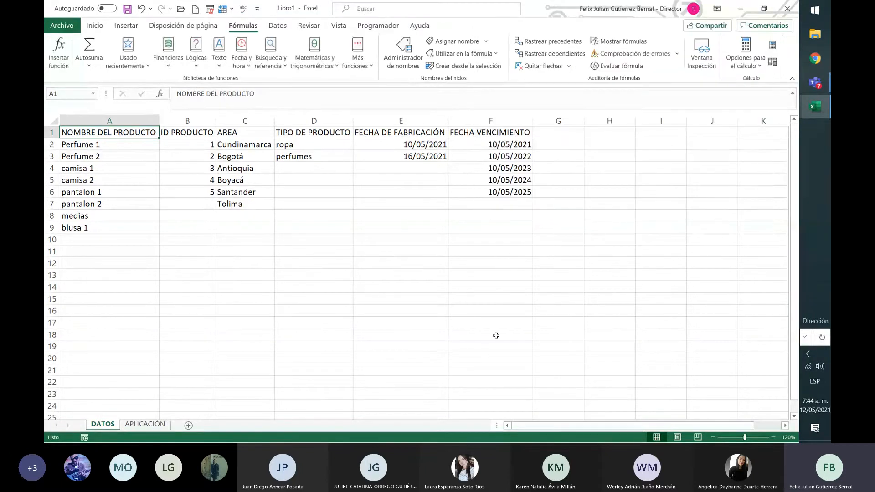
Select the cells A3:A201 under NOMBRE PRODUCTO on the APLICACIÓN sheet.
left_click(144, 424)
left_click(129, 157)
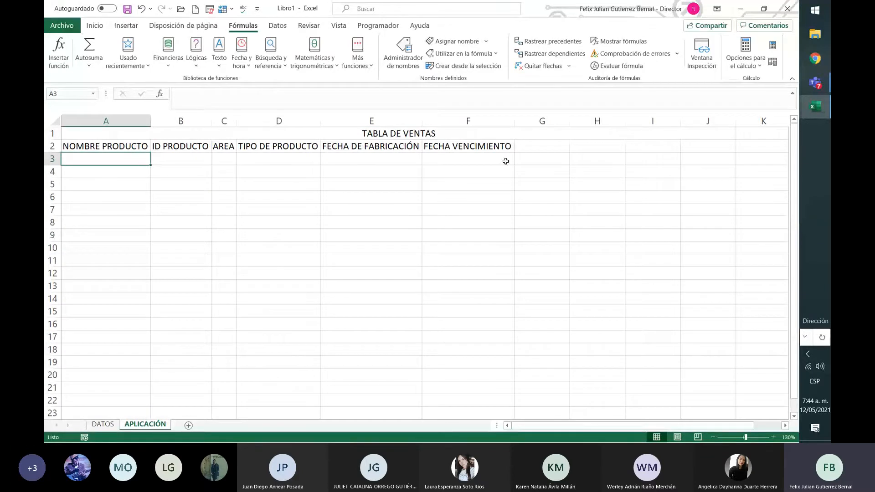
left_click(456, 160)
left_click(103, 157)
left_click(461, 160)
left_click(133, 160)
mouse_move(138, 161)
left_mouse_down()
mouse_move(143, 392)
mouse_move(105, 441)
mouse_move(125, 328)
mouse_move(129, 344)
mouse_move(140, 158)
left_mouse_up()
scroll(271, 273, "up", 13)
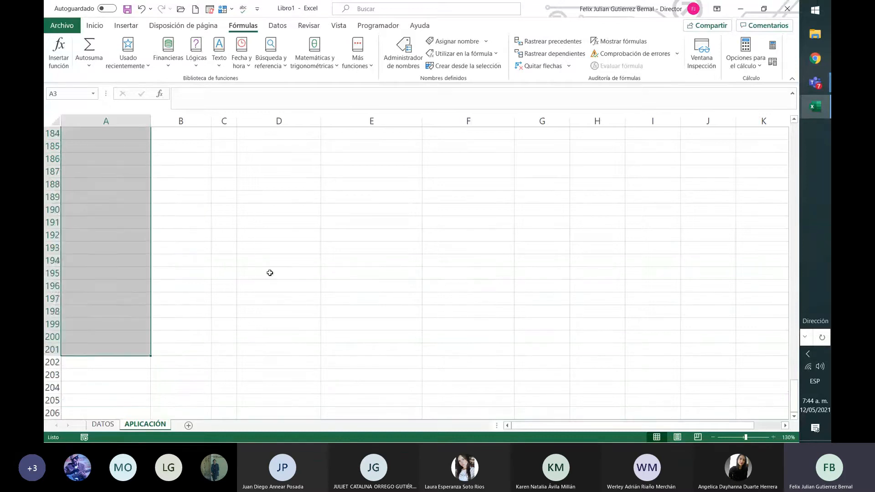
scroll(272, 291, "up", 20)
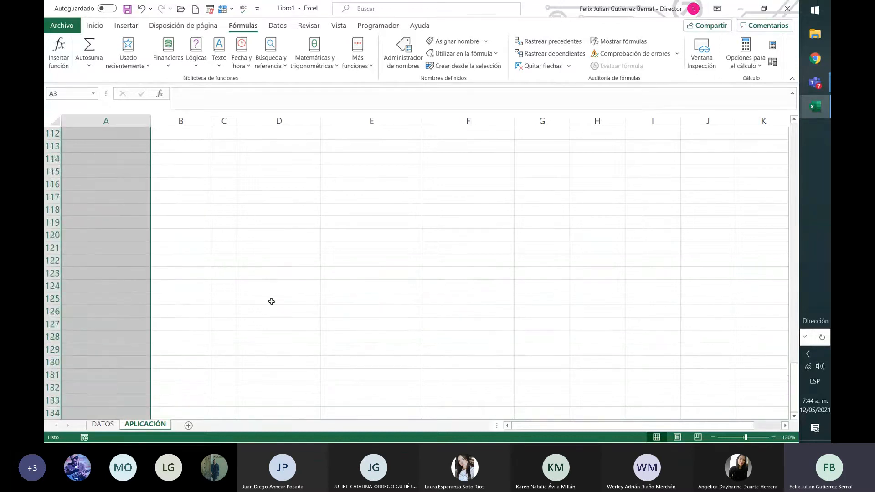
scroll(272, 302, "up", 20)
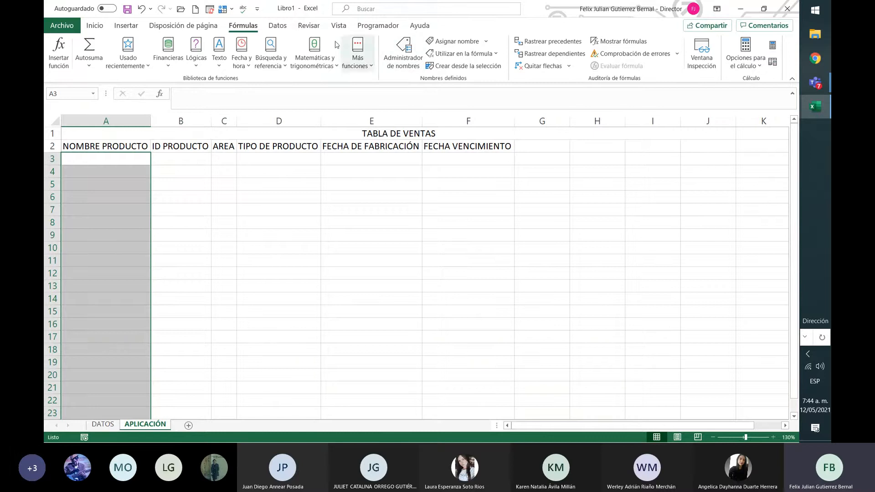
Start a data validation rule for the selected cells that allows Número entero, and review the comparison options, keeping entre.
left_click(275, 28)
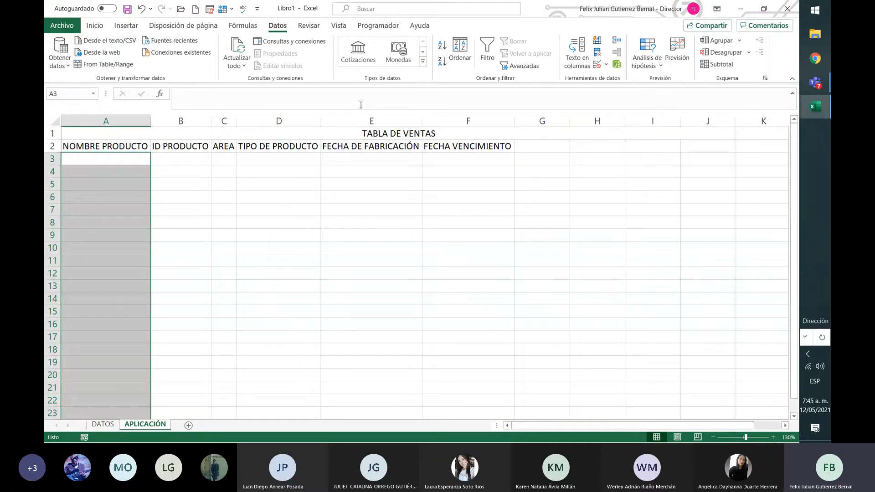
left_click(607, 69)
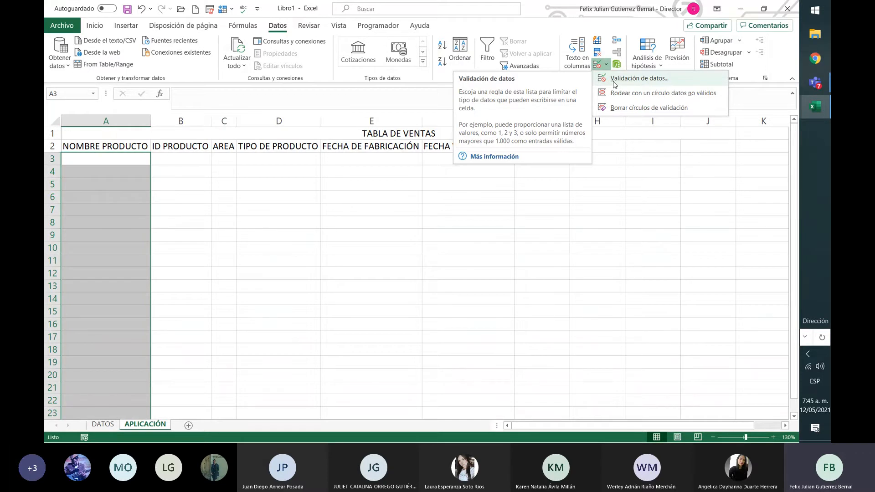
left_click(637, 82)
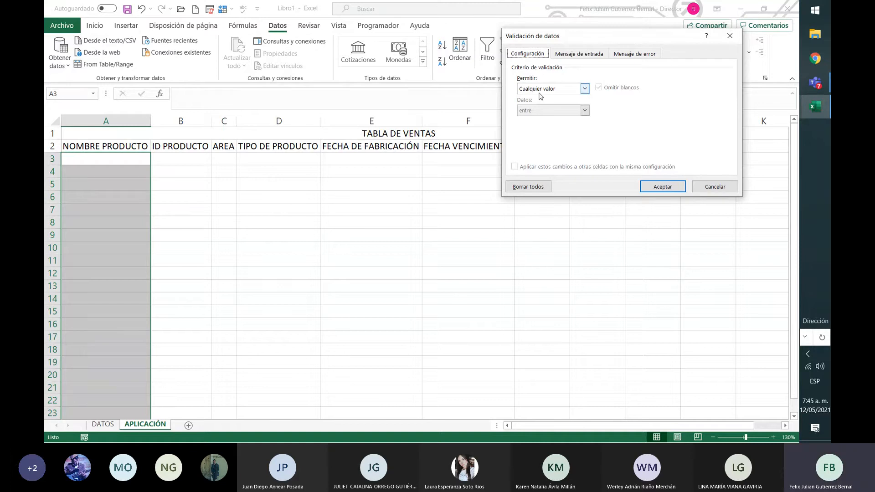
left_click(585, 88)
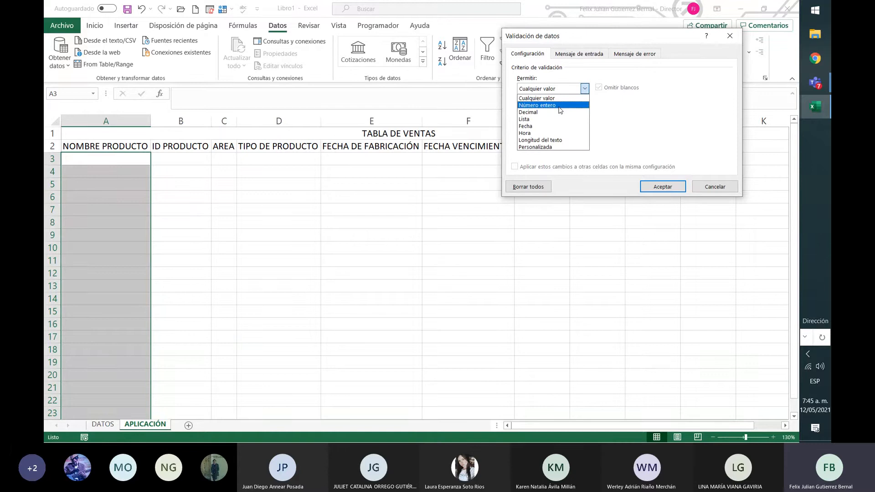
left_click(560, 105)
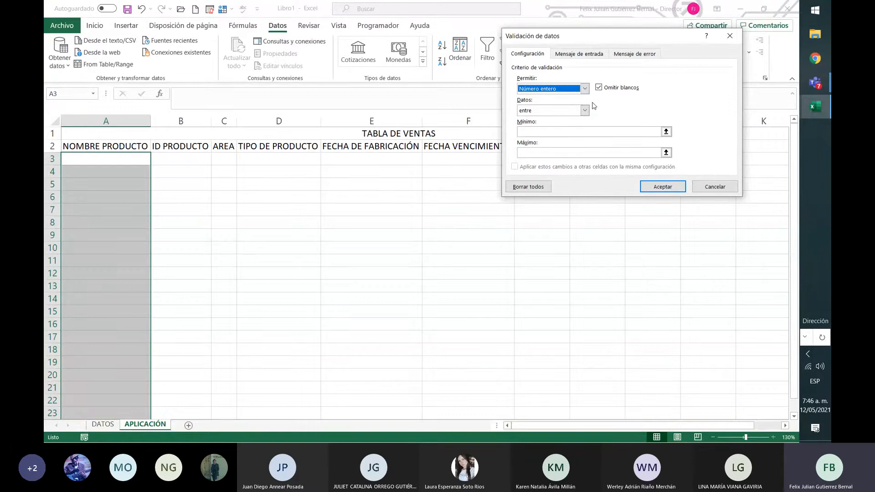
left_click(585, 112)
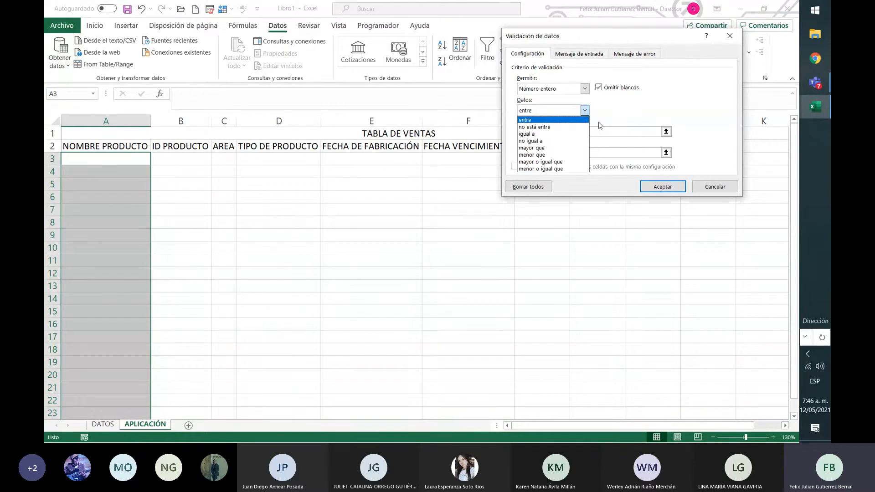
left_click(585, 111)
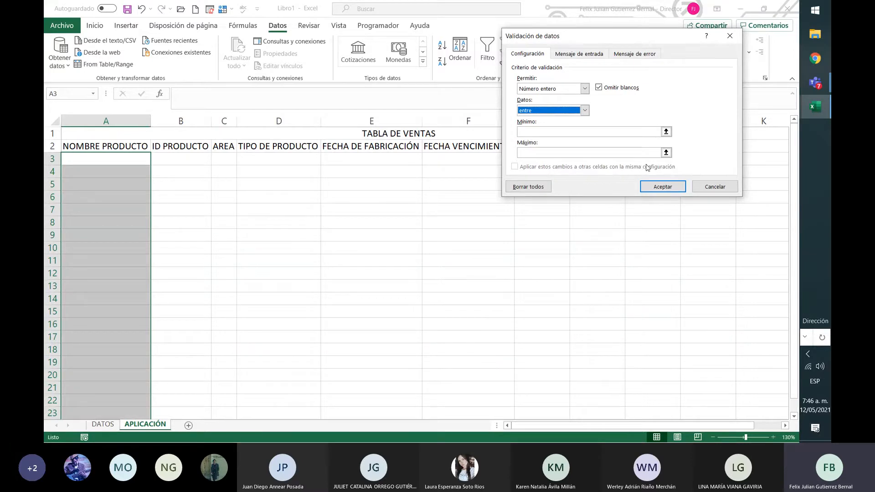
Review the settings offered by the Decimal, Fecha, Hora, Longitud del texto and Personalizada validation criteria.
left_click(585, 89)
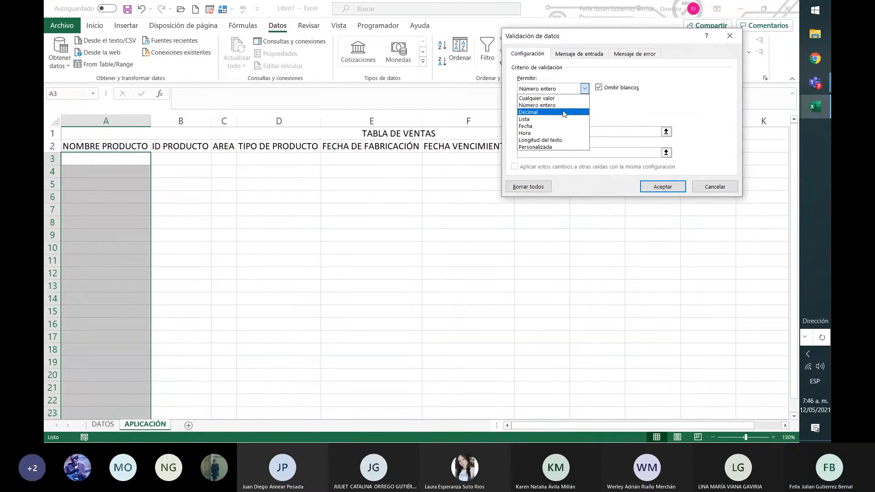
left_click(566, 112)
left_click(647, 132)
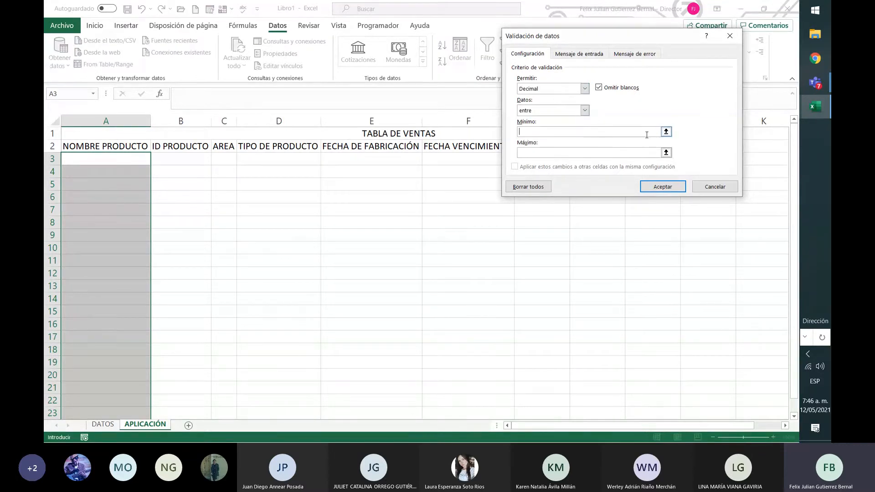
left_click(585, 89)
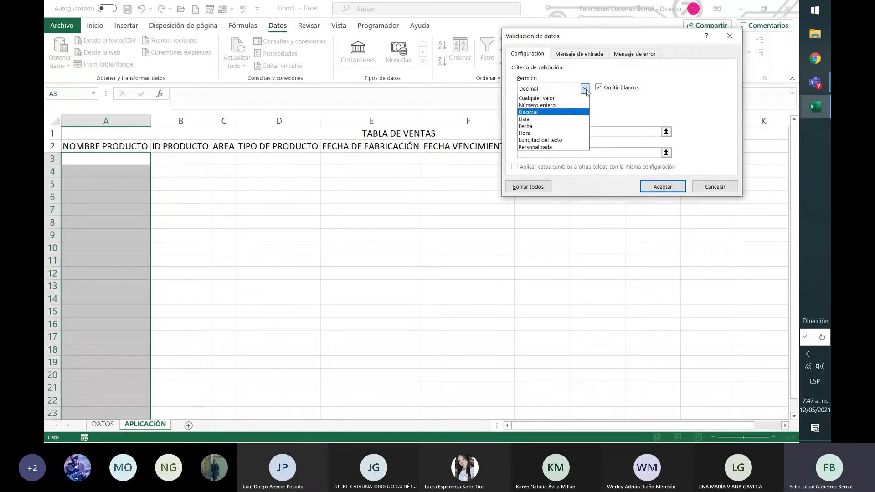
left_click(573, 127)
left_click(585, 111)
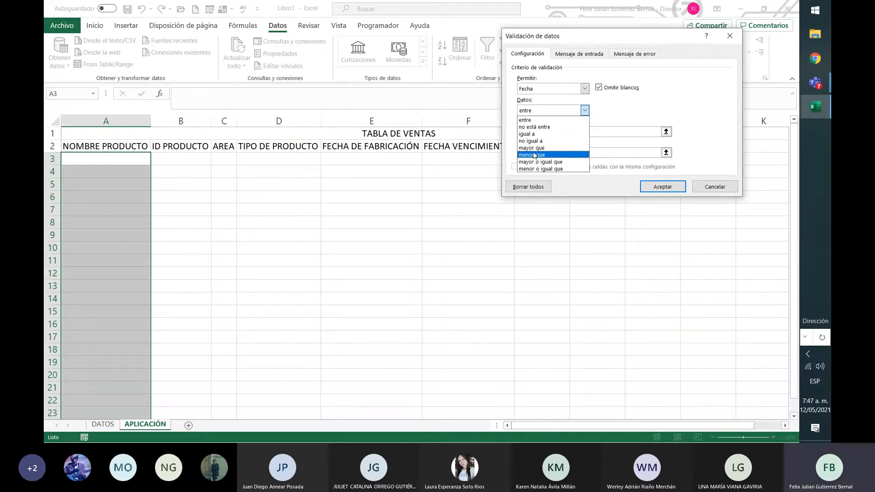
left_click(587, 91)
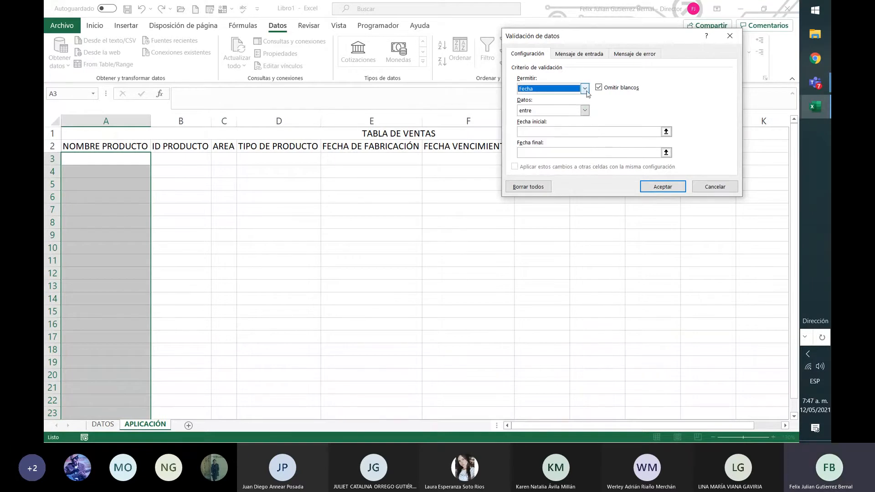
left_click(585, 90)
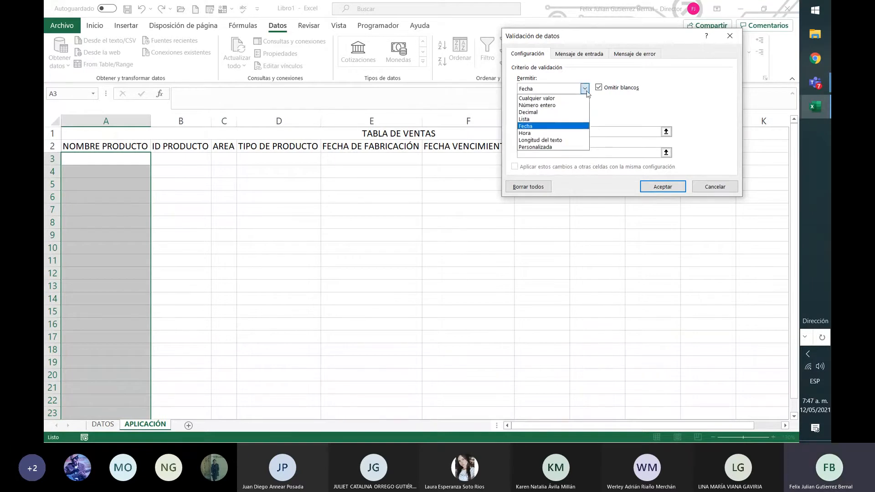
left_click(573, 133)
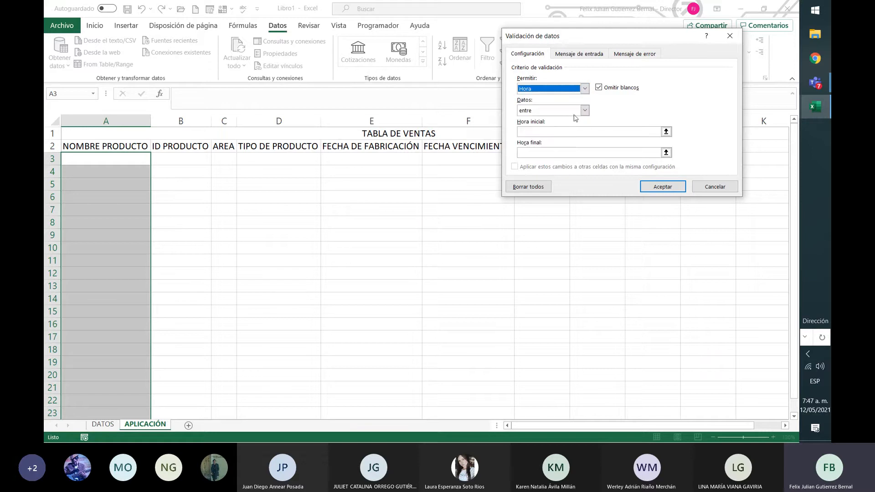
left_click(585, 89)
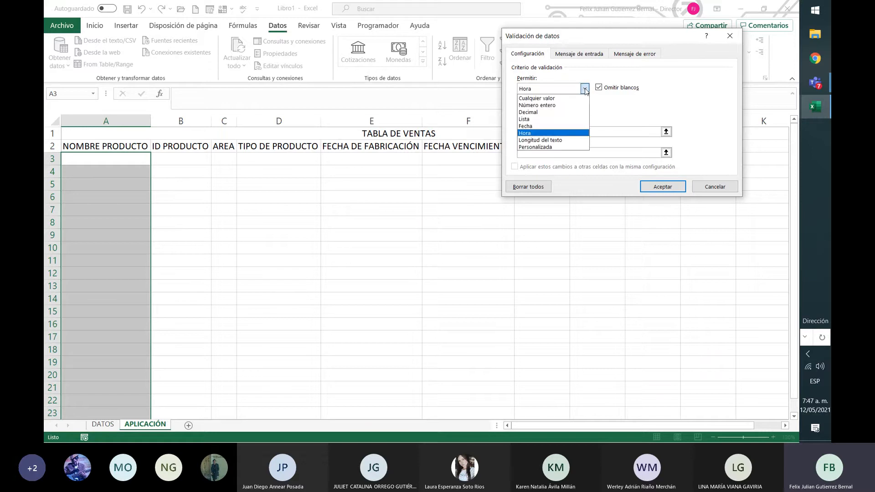
left_click(573, 139)
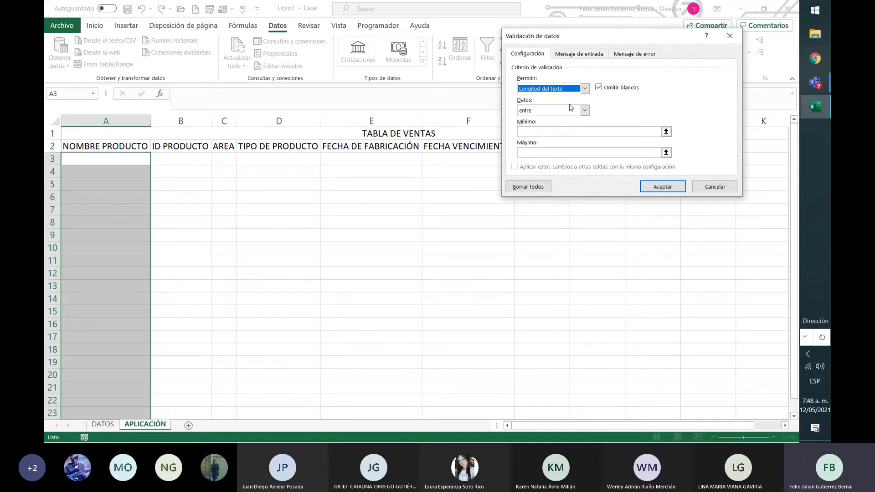
left_click(585, 89)
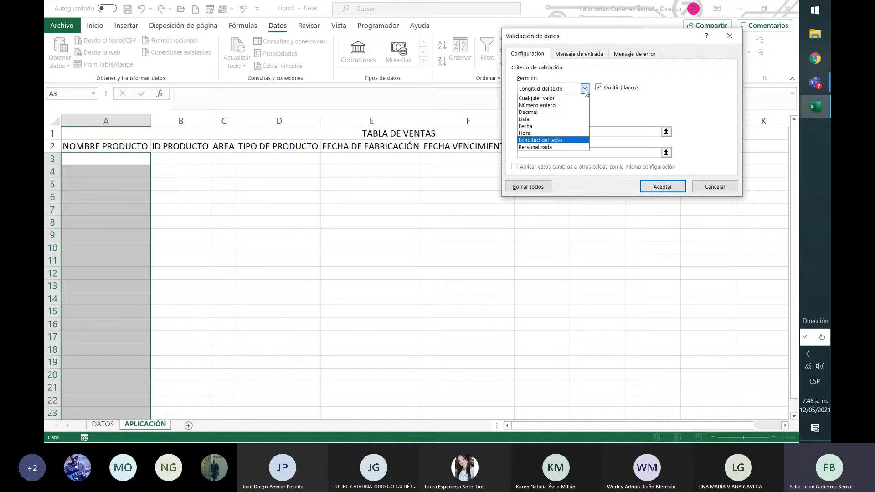
left_click(569, 148)
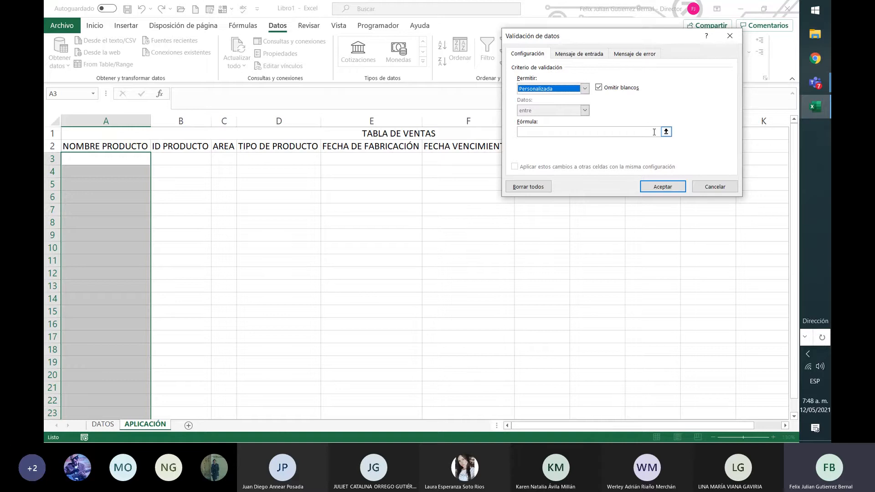
Set the validation criterion to Lista, keeping the in-cell dropdown list enabled.
left_click(584, 89)
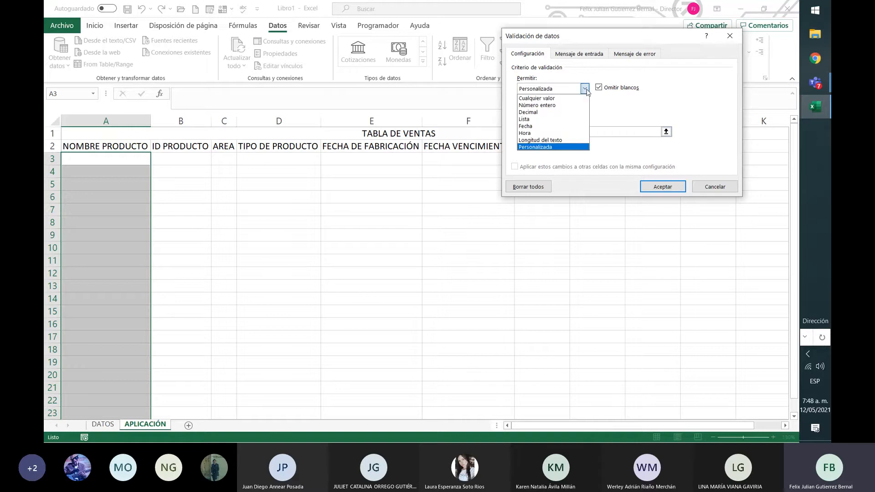
left_click(571, 120)
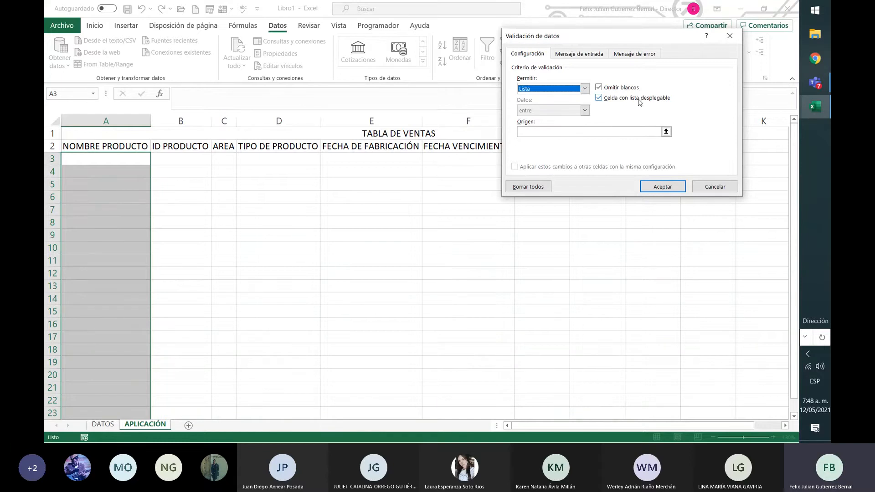
left_click(603, 100)
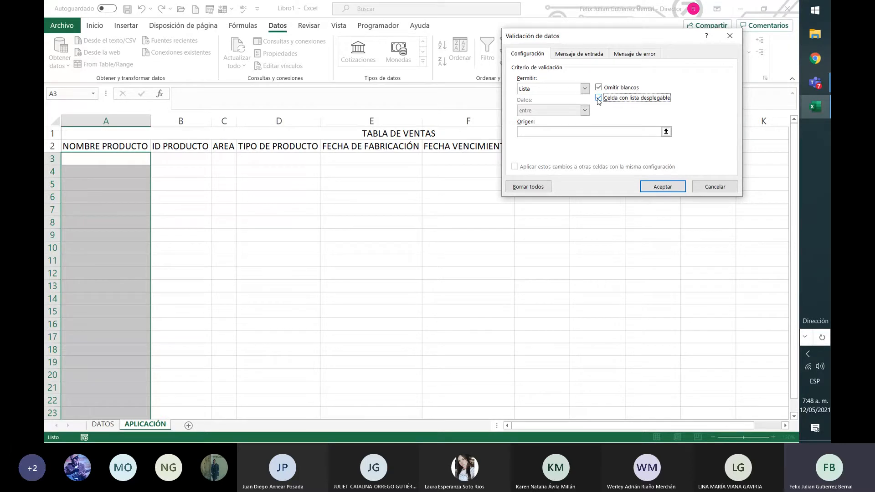
left_click(598, 99)
Set the list's source to the product names in DATOS!A2:A9, referenced as NOMBRE_DEL_PRODUCTO, and apply the validation.
left_click(592, 132)
left_click(667, 131)
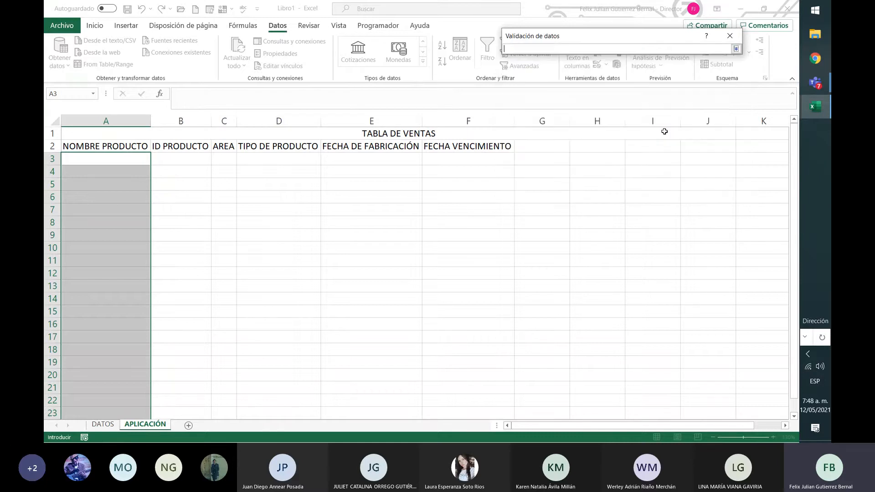
left_click(103, 424)
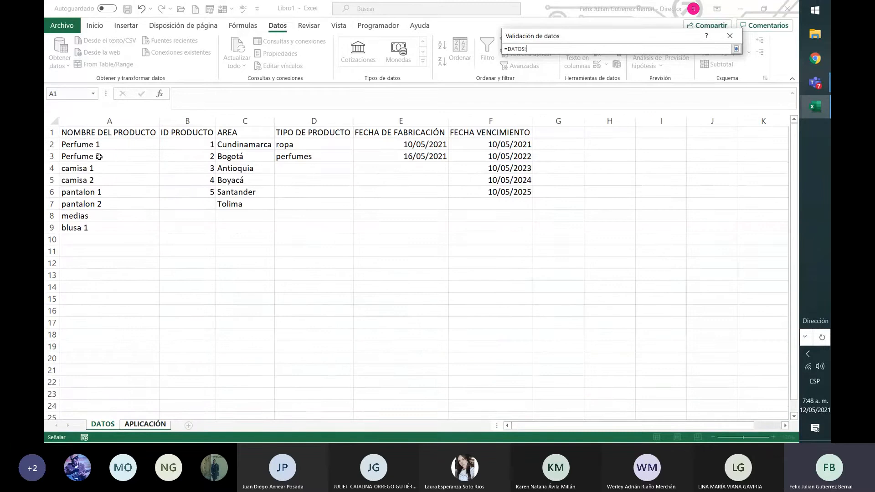
left_click_drag(101, 145, 114, 231)
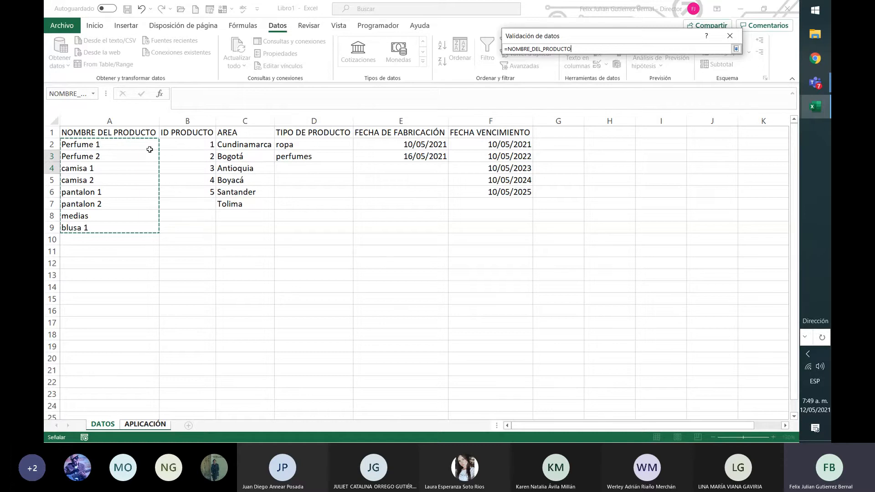
left_click_drag(148, 151, 131, 258)
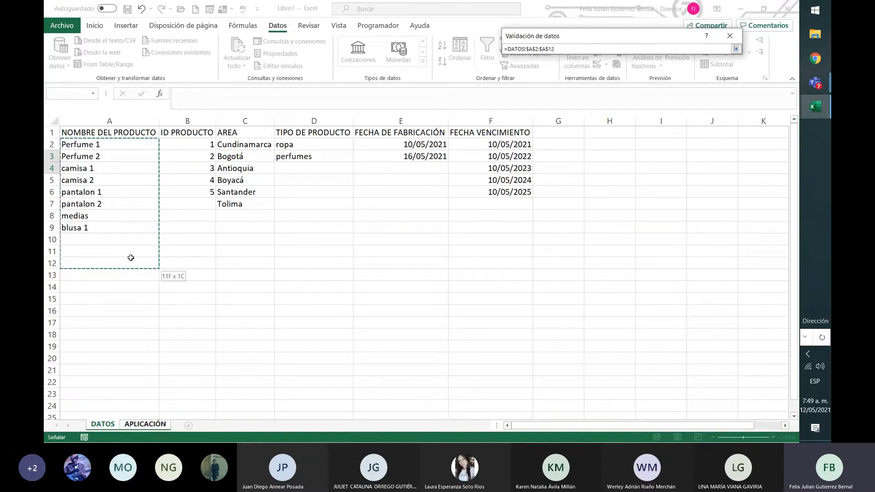
left_click_drag(131, 258, 135, 230)
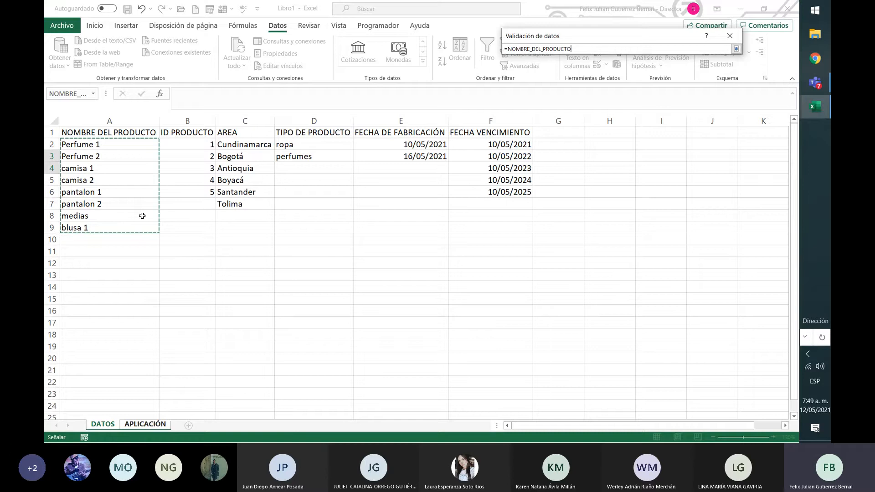
left_click(737, 49)
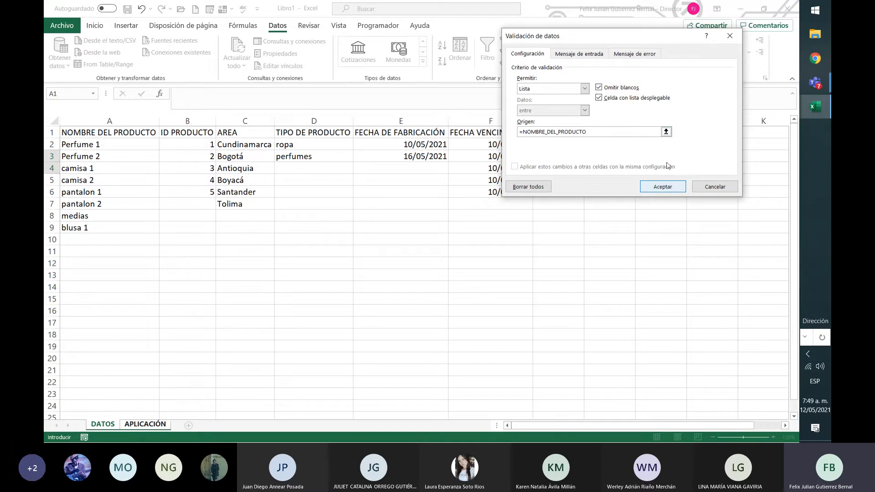
left_click(664, 190)
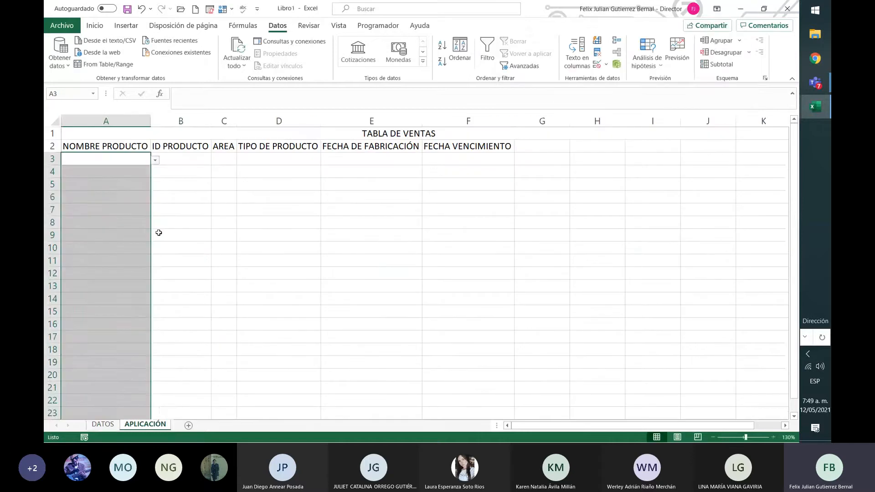
Check the product options offered by the dropdown list in cell A3, without choosing any.
left_click(156, 233)
left_click(127, 161)
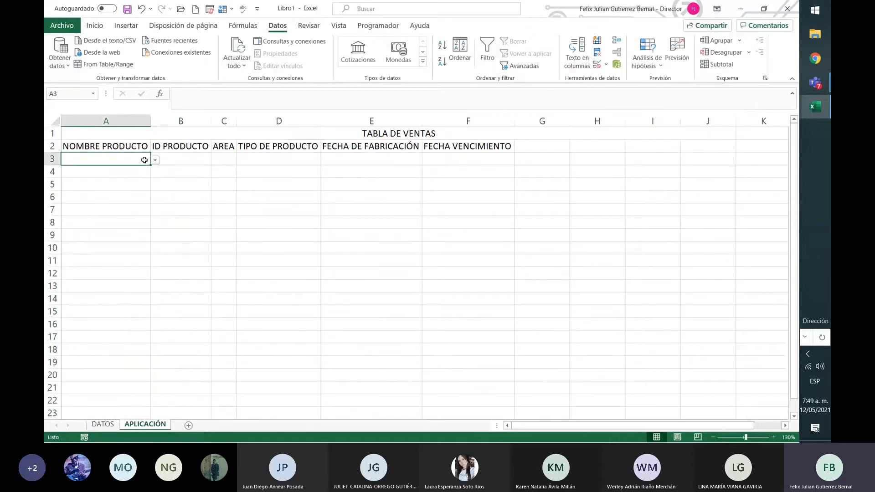
left_click(155, 161)
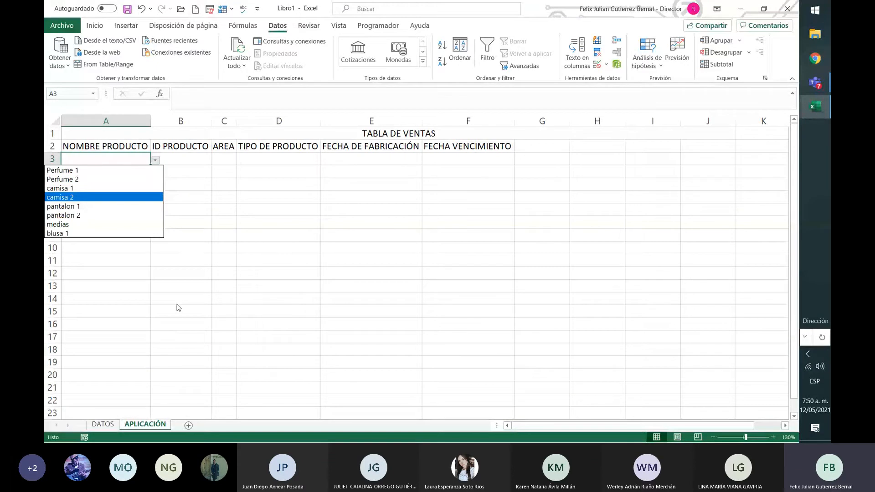
key("Escape")
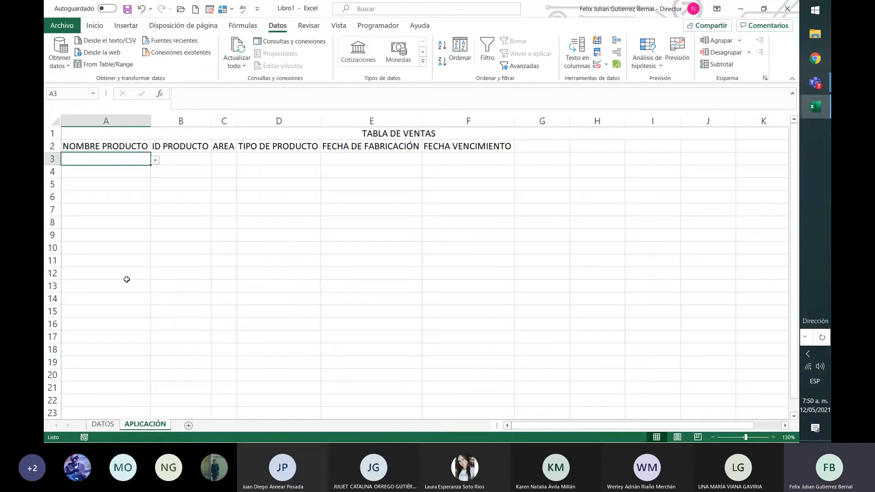
Reselect the validated NOMBRE PRODUCTO cells from A3 down and give their data validation the input message PRODUCTO.
left_click_drag(130, 161, 136, 305)
scroll(166, 302, "up", 4)
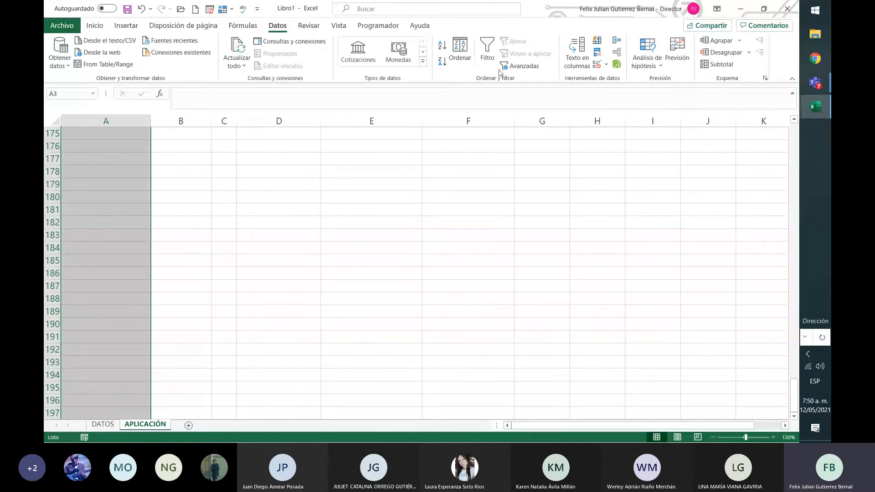
left_click(606, 64)
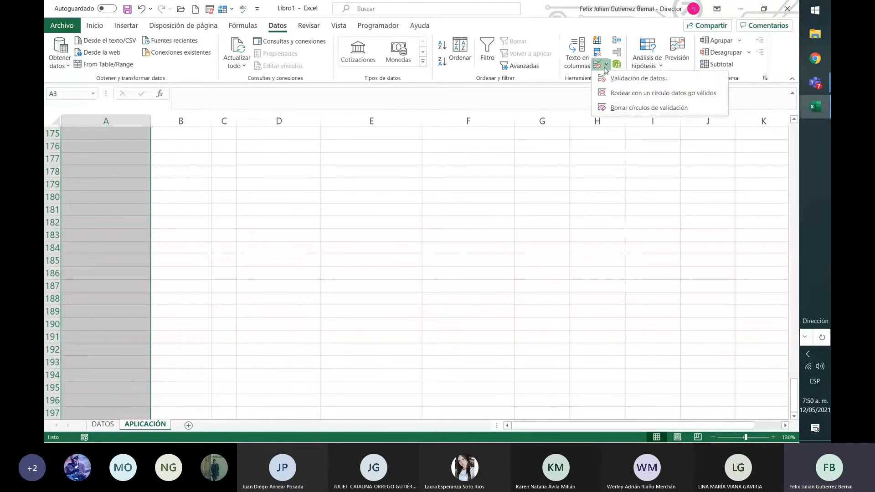
left_click(631, 81)
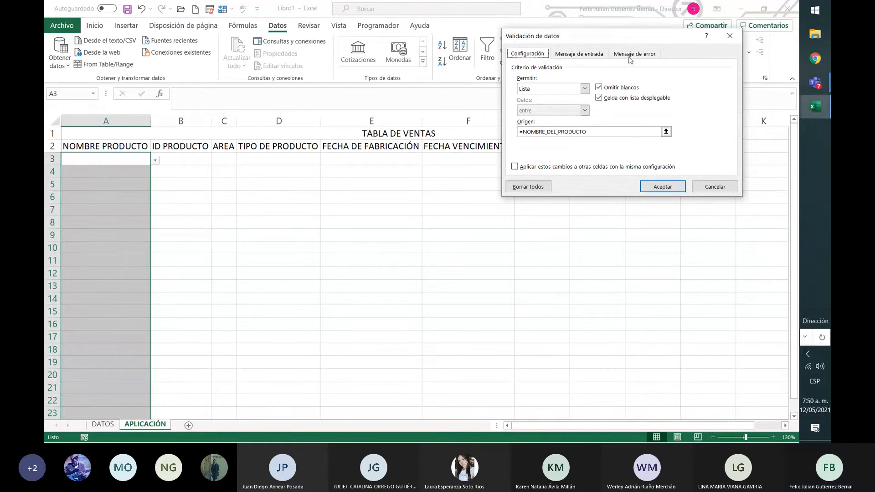
left_click(582, 54)
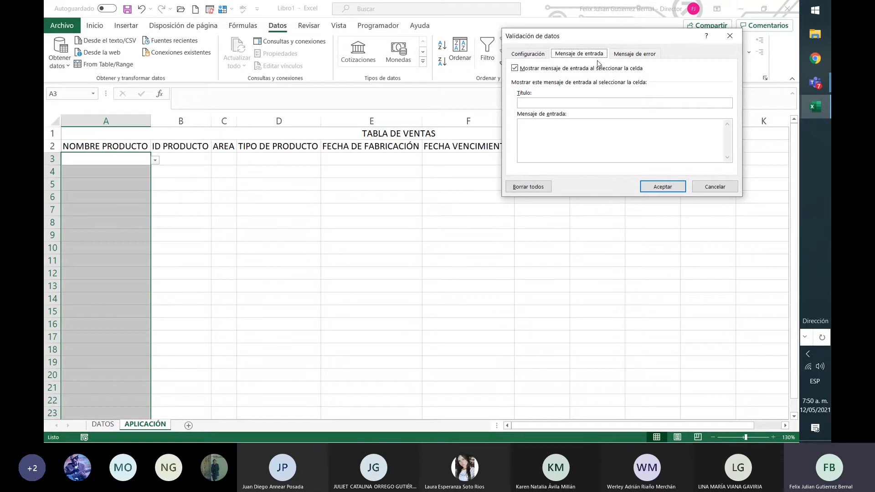
left_click(601, 136)
type("PRODUCTO")
Set the validation's error message to "NO ESTA EN LA LISTA DE PRODUCTOS. PREGUNTE A SU COORDINADO" and apply the changes.
left_click(648, 53)
left_click(658, 136)
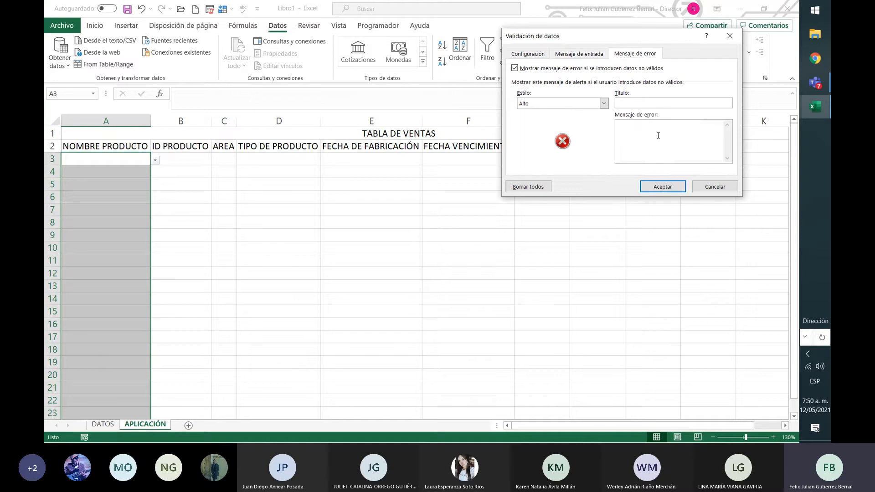
type("NO ESTA EN L")
type("A LISTA DE PRO")
type("DUCTOS.")
type("PREGUNTE")
type(" A")
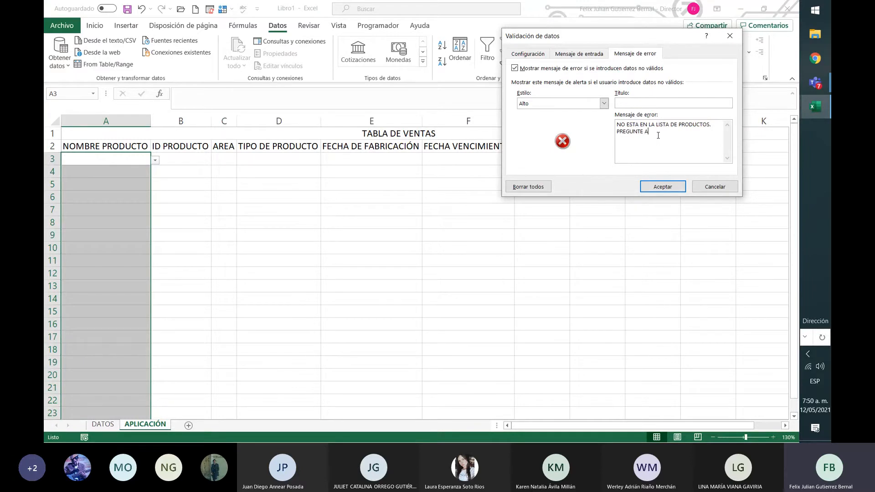
type(" SU COORDINARDO")
key("BackSpace")
key("BackSpace")
key("BackSpace")
type("DO")
left_click(663, 186)
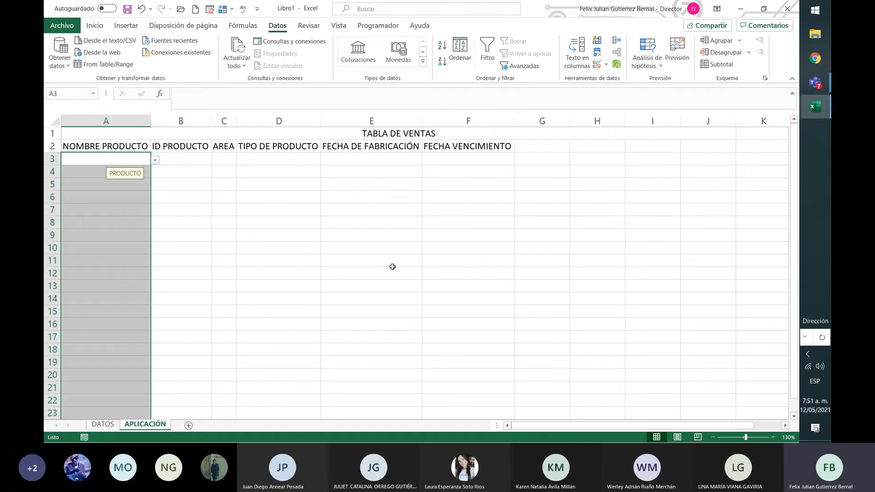
Select individual cells between A4 and A8 to check the input message on the NOMBRE PRODUCTO column.
left_click(100, 174)
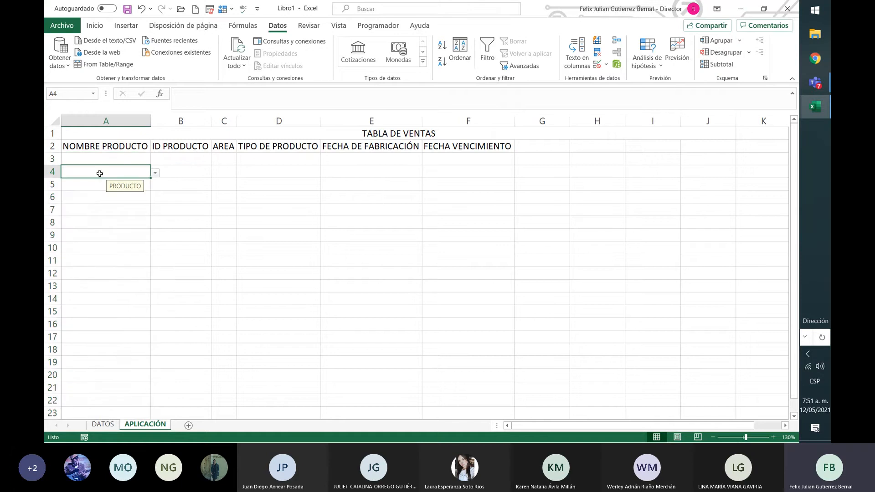
left_click(92, 185)
left_click(95, 200)
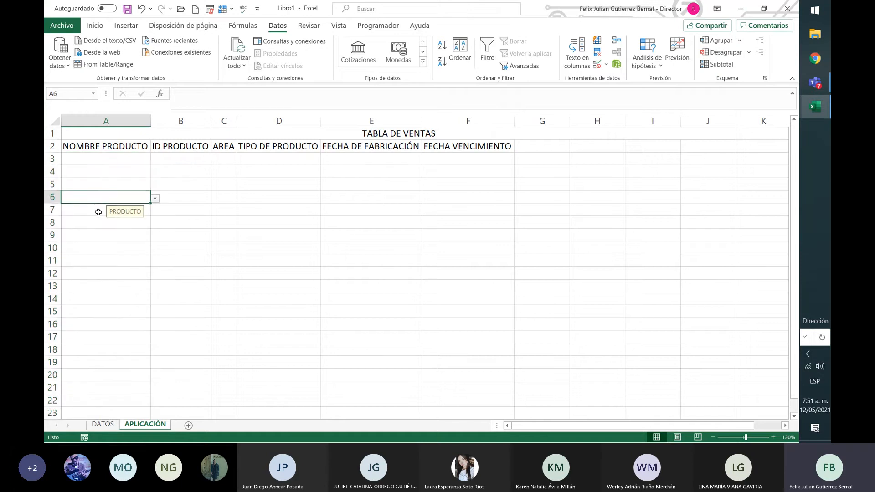
left_click(98, 212)
left_click(98, 223)
left_click(110, 209)
left_click(114, 197)
left_click(117, 184)
left_click(121, 171)
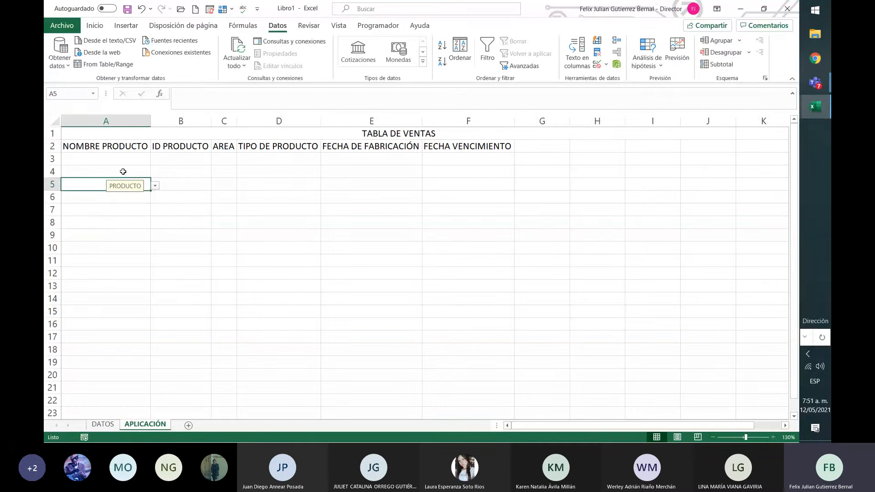
Test the NOMBRE PRODUCTO error message by entering BJHCJHVN in cell A3, retry the entry once, and cancel it.
left_click(130, 159)
type("BJHCJHVN")
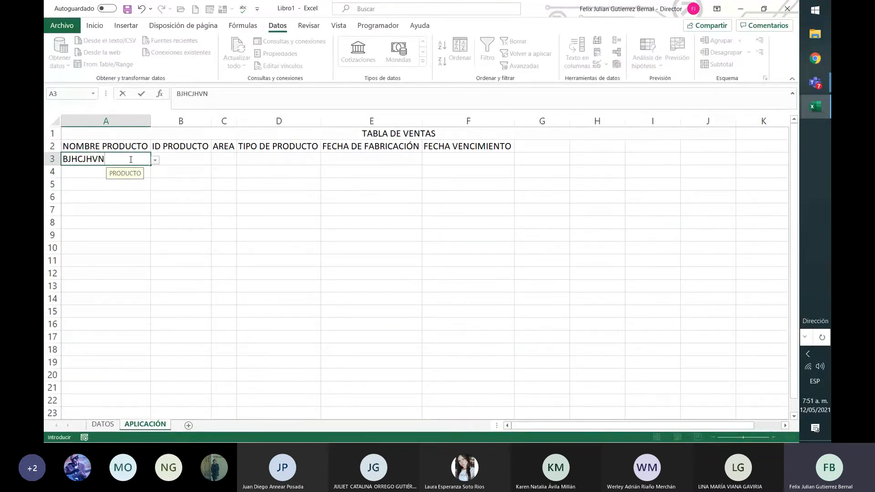
key("Return")
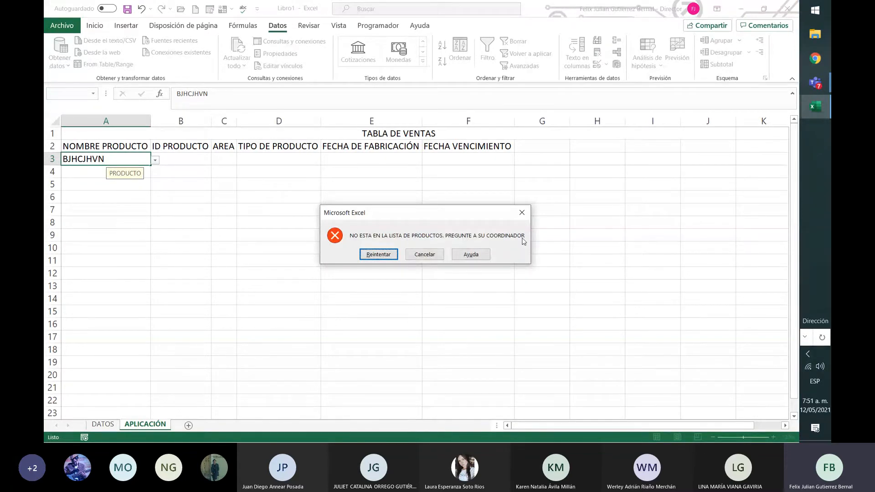
left_click(385, 258)
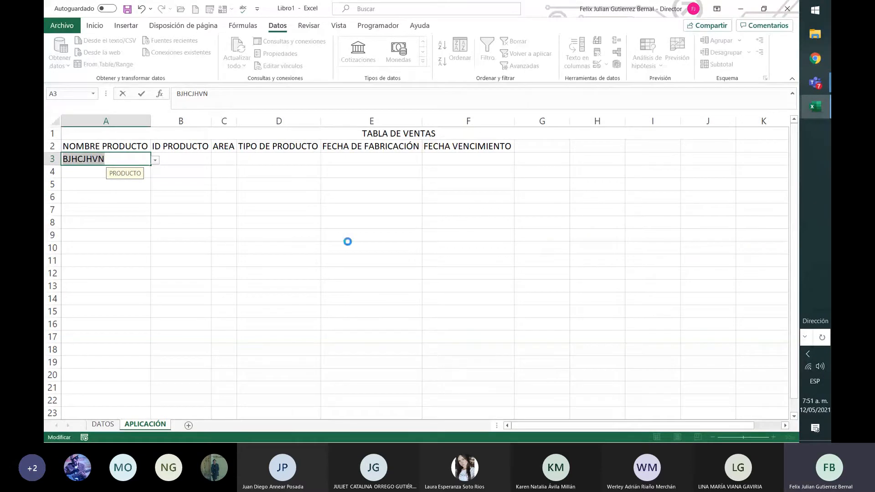
key("Return")
left_click(419, 256)
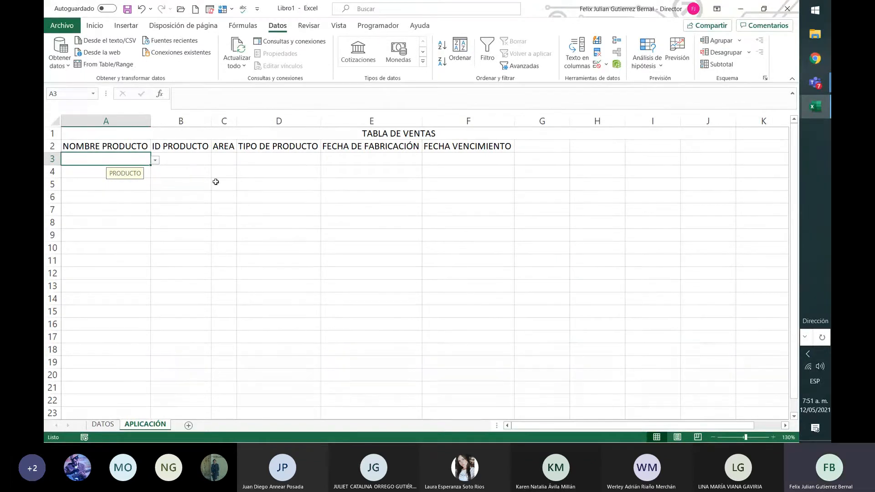
Give the ID PRODUCTO cells B3:B201 a list data validation with =ID_PRODUCTO as its source.
left_click(195, 158)
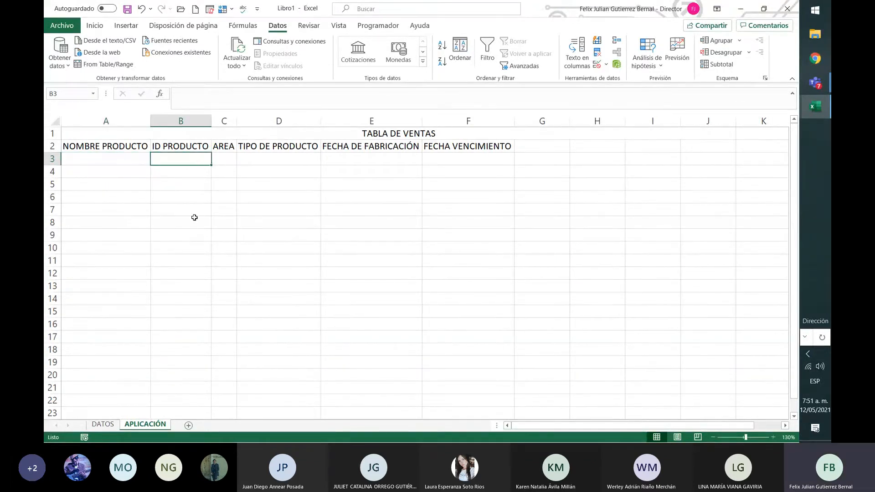
left_click_drag(194, 159, 200, 262)
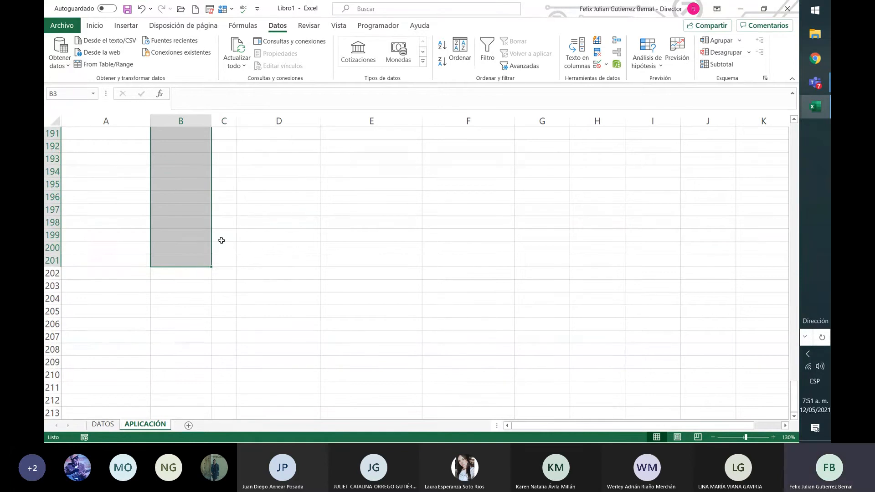
left_click(606, 66)
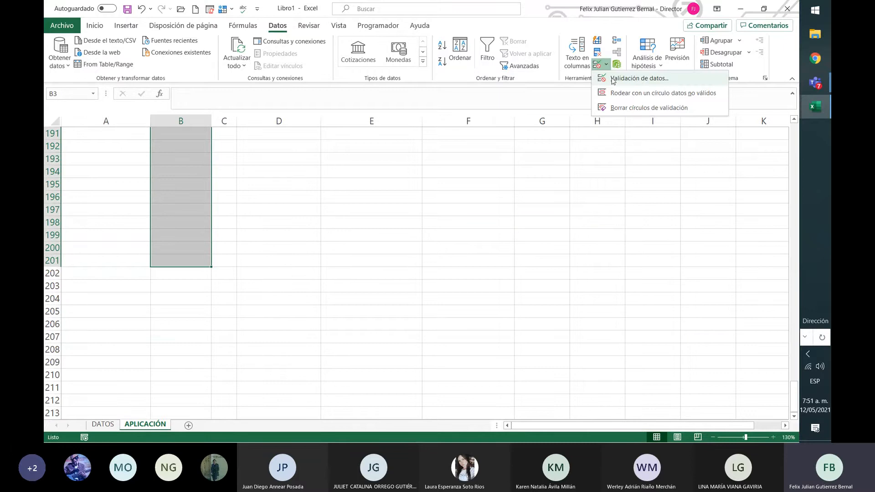
left_click(613, 80)
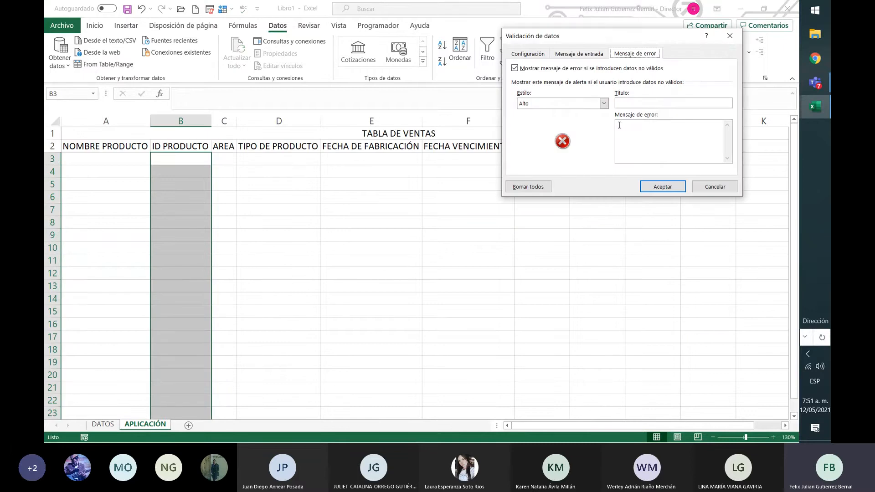
left_click(630, 102)
left_click(539, 56)
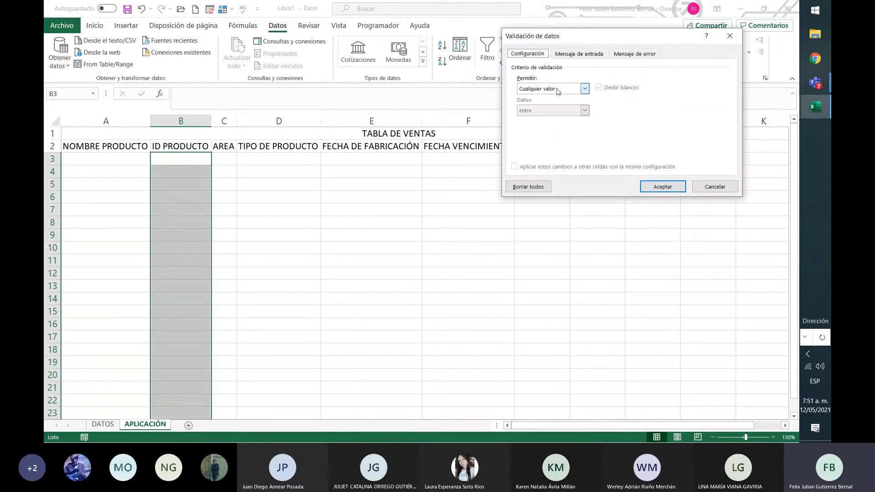
left_click(585, 88)
left_click(567, 119)
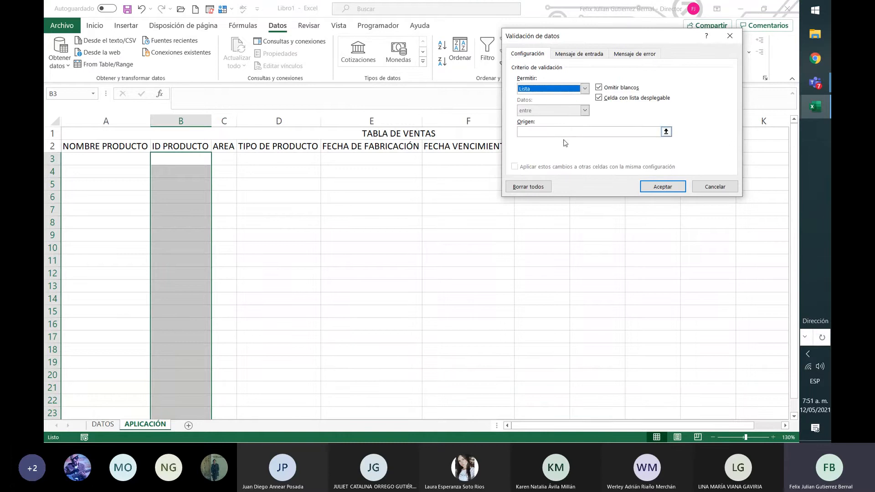
left_click(625, 133)
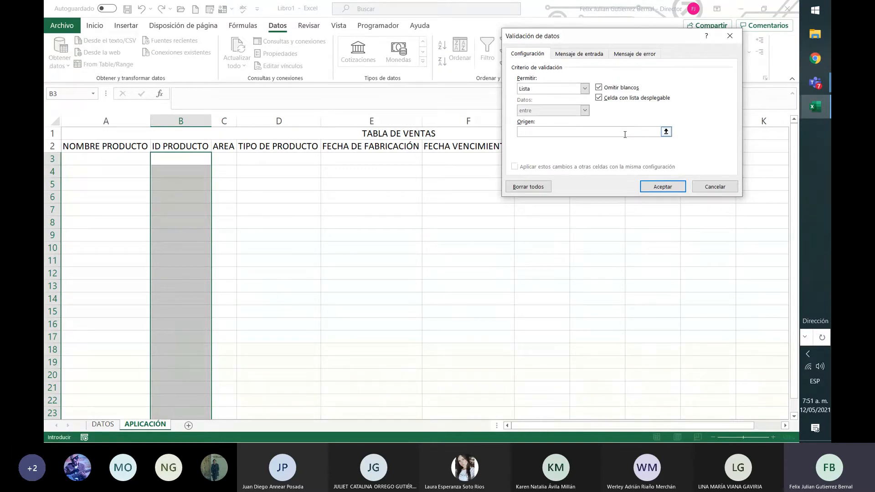
type("=ID_PRODUCTO")
Set the ID PRODUCTO validation's input message to "NUMERO ID".
left_click(586, 55)
left_click(594, 139)
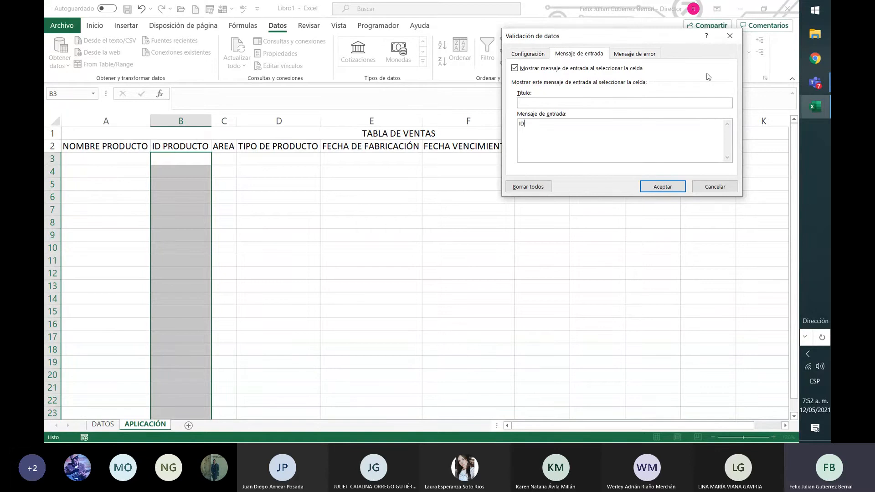
type("NUMERO")
Set the error message to "NO ESTA EN LA LISTA DE ID, PREGUNTE A SU COORDINADOR", copy its text, and apply the validation.
left_click(640, 55)
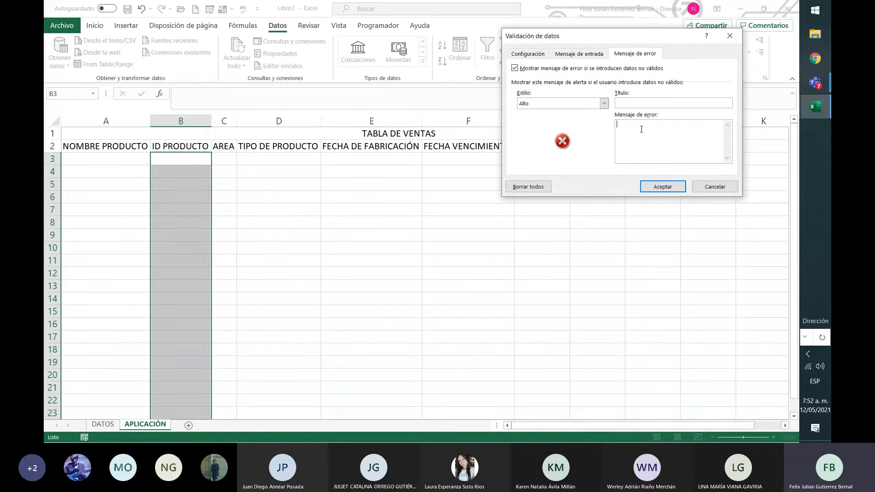
type("NO ESTA EN LA LISTA DE ID, PREGUNTE A SU COORDINADOR")
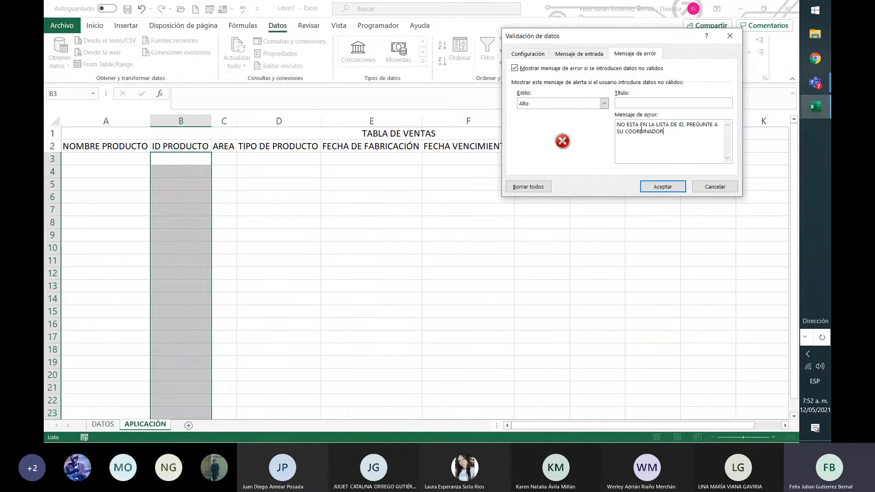
key("shift+Up")
key("shift+Left")
key("shift+Left")
key("shift+Left")
key("shift+Left")
key("shift+Left")
key("shift+Left")
key("shift+Left")
key("shift+Left")
key("shift+Left")
key("shift+Left")
key("shift+Left")
key("shift+Left")
key("shift+Left")
key("shift+Left")
key("shift+Left")
key("shift+Left")
key("ctrl+c")
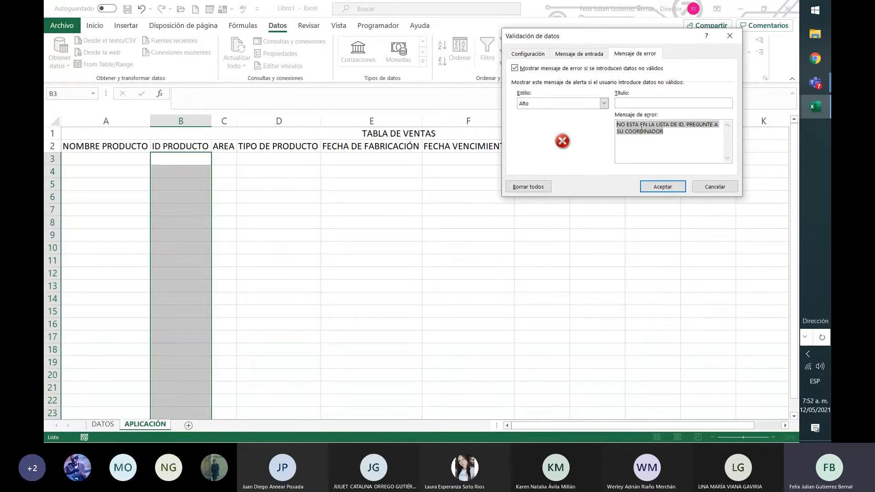
left_click(673, 190)
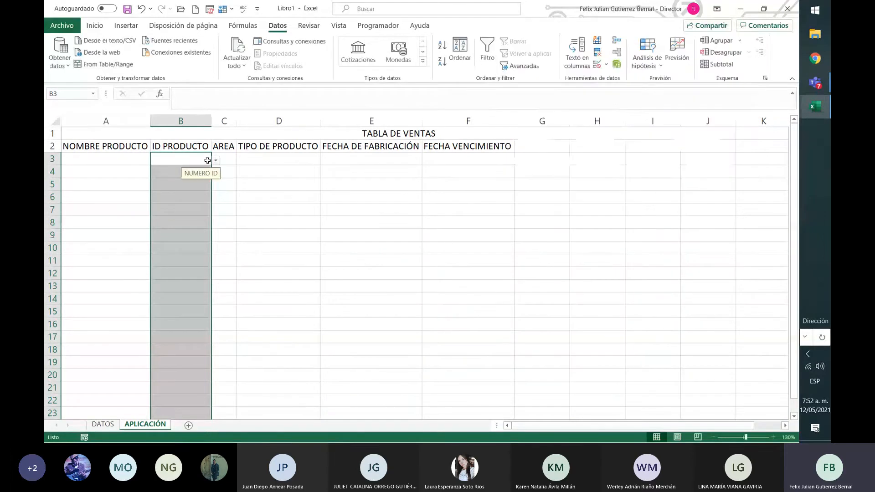
Check the ID options offered by the dropdown list in cell B3, without choosing any.
left_click(188, 157)
left_click(216, 160)
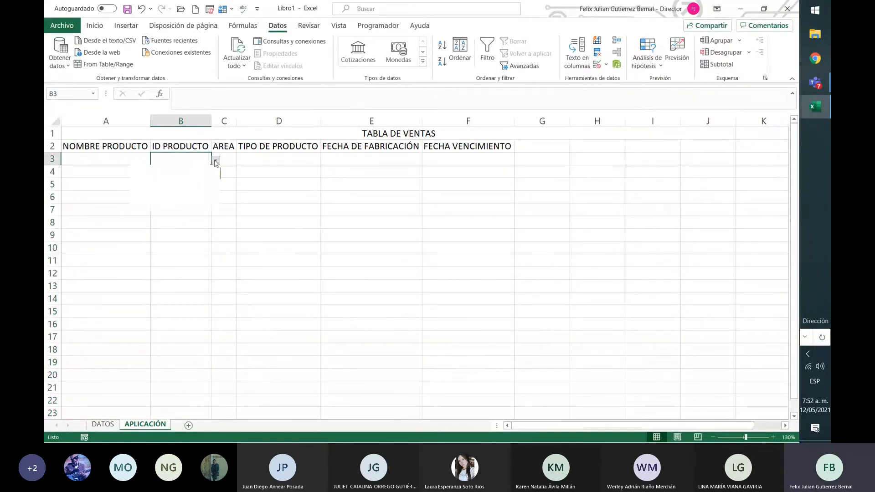
left_click(209, 258)
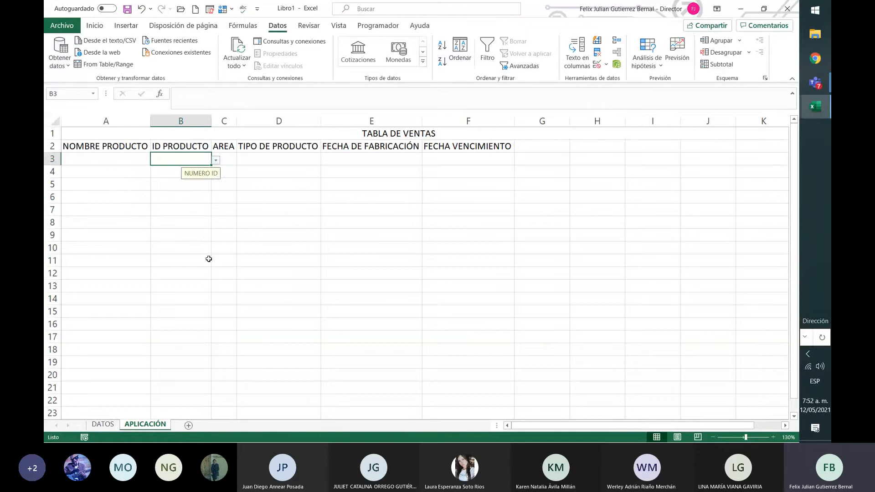
Give the AREA cells from C3 down a list data validation with the area named list as its source.
left_click(225, 160)
left_click(224, 95)
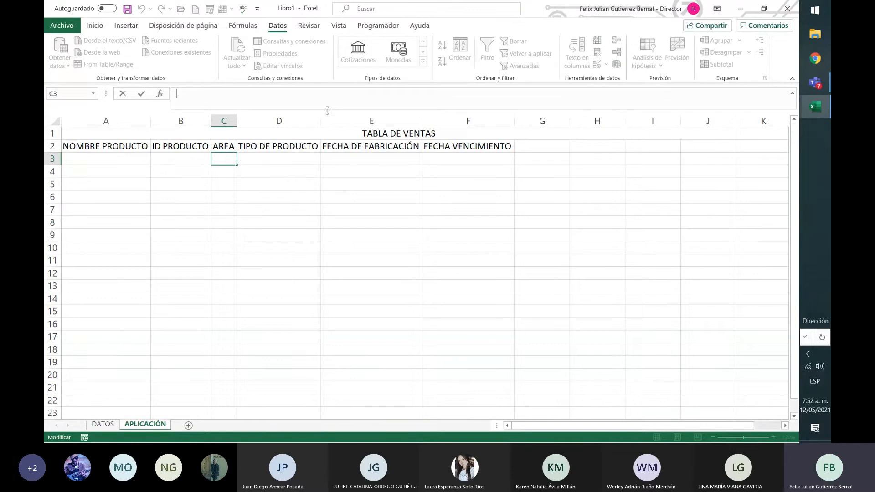
left_click_drag(235, 158, 233, 300)
left_click(597, 64)
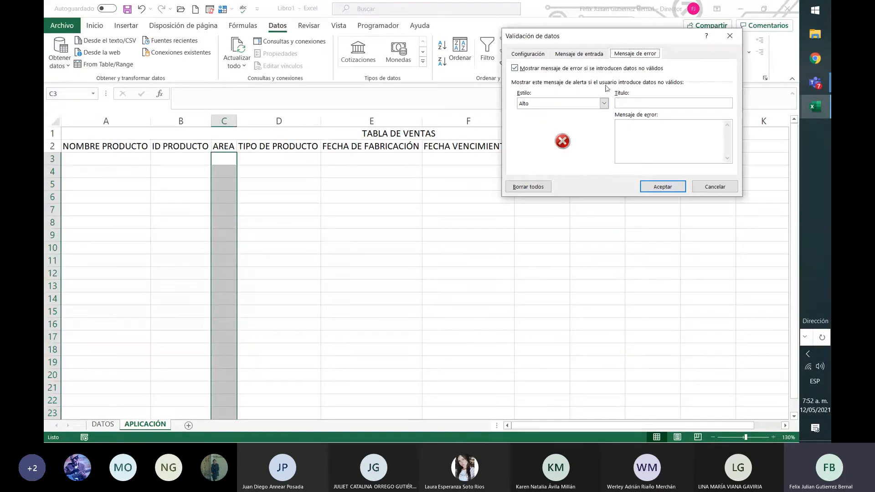
left_click(538, 55)
left_click(546, 91)
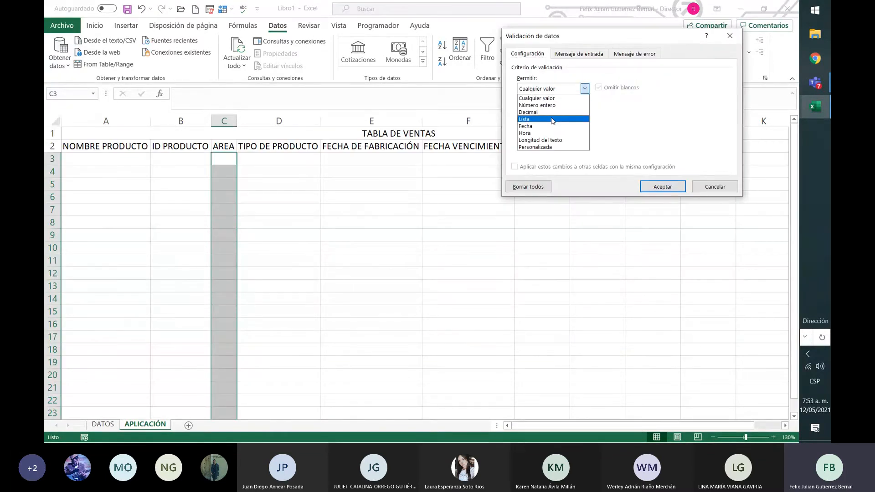
left_click(554, 119)
left_click(560, 132)
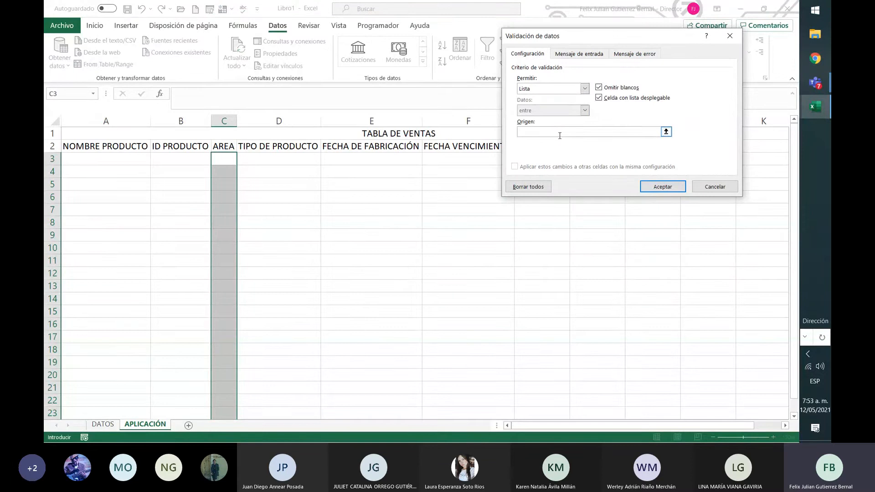
type("=ÁREA")
Set the AREA validation's input message to "DEPTO COLOMBIA".
left_click(584, 55)
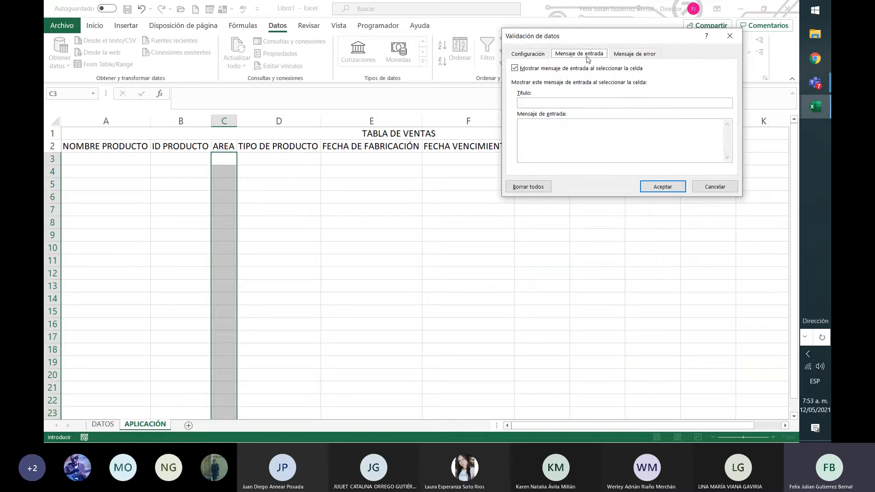
left_click(590, 126)
type("DEPTO COL")
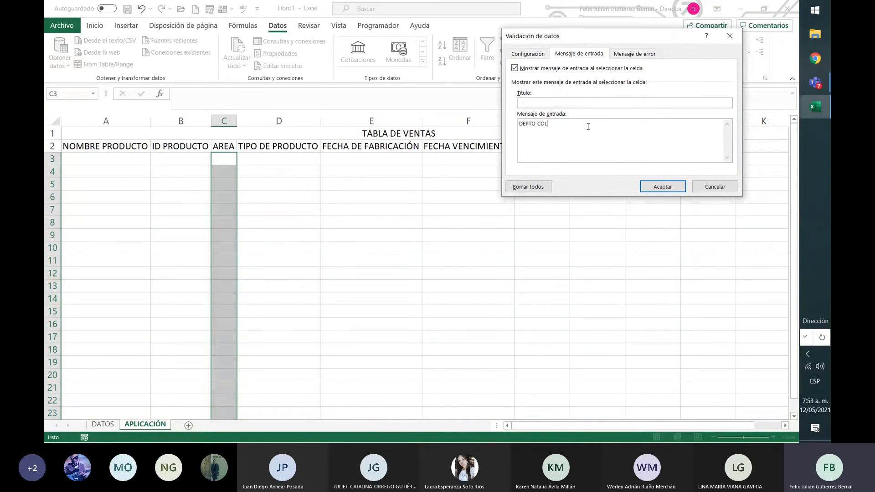
type("OMBIA")
Paste the copied error message, edit it to "NO ESTA EN LA LISTA DE DEPARTAMENTOS, PREGUNTE A SU COORDINADOR", and apply the AREA validation.
left_click(647, 54)
left_click(636, 127)
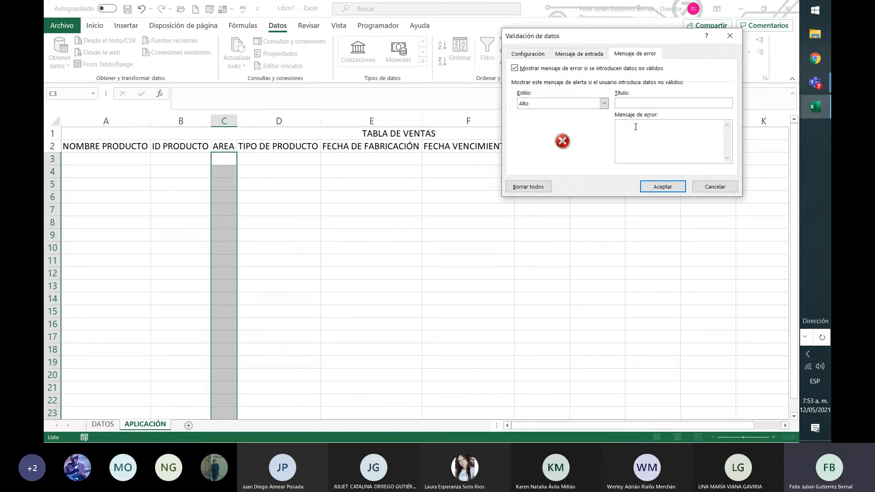
key("ctrl+v")
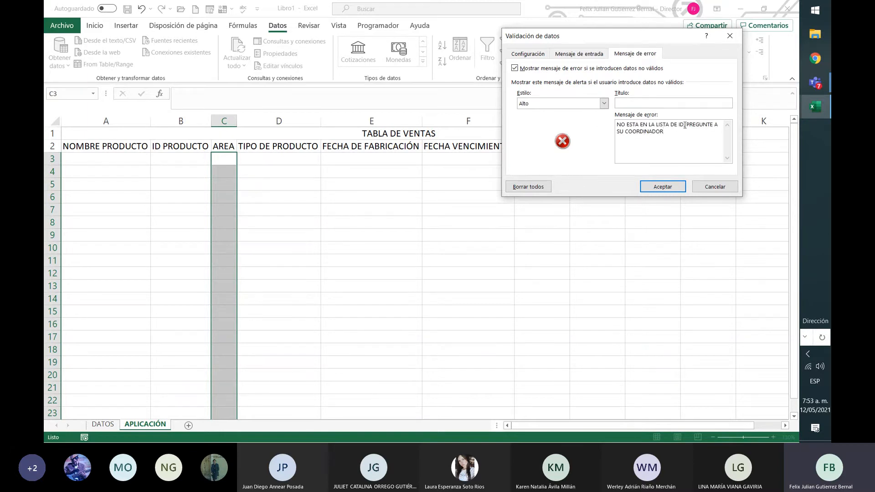
key("BackSpace")
key("BackSpace")
key("BackSpace")
type("DEPARTAMENTOS,")
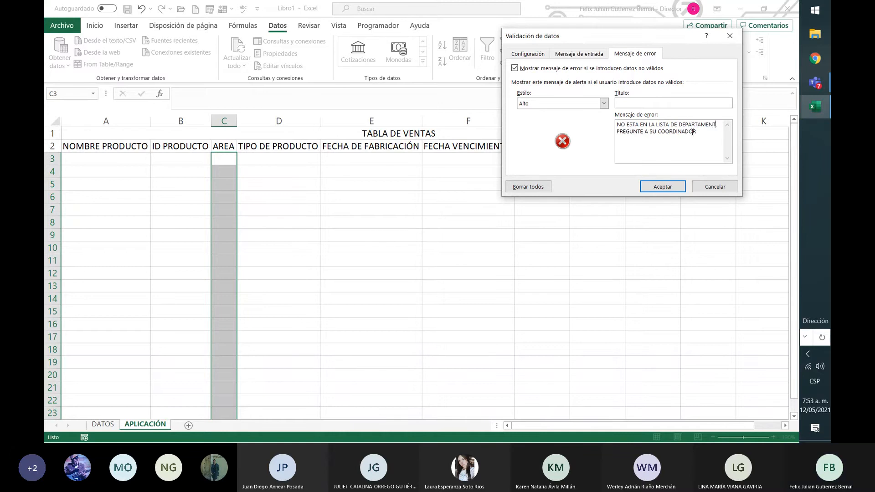
left_click(669, 187)
Give the TIPO DE PRODUCTO cells D3:D201 a list data validation with =TIPO_DE_PRODUCTO as its source.
left_click_drag(306, 161, 323, 367)
left_click_drag(291, 409, 310, 304)
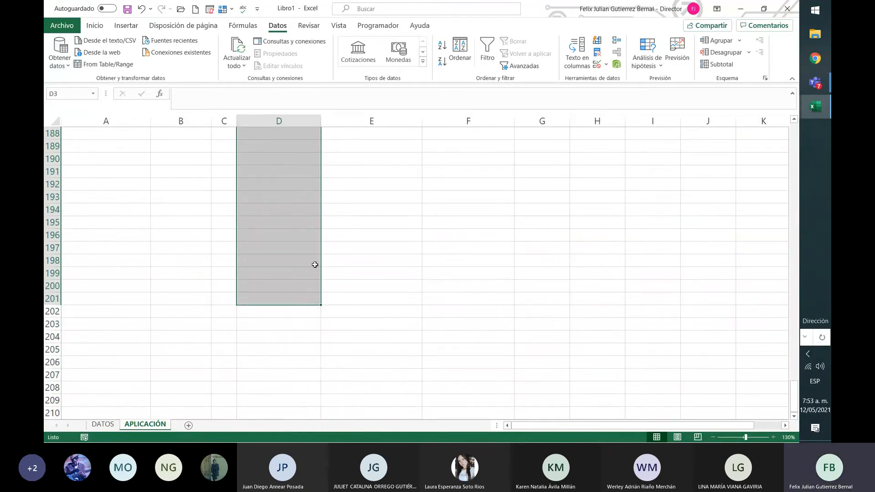
left_click(607, 63)
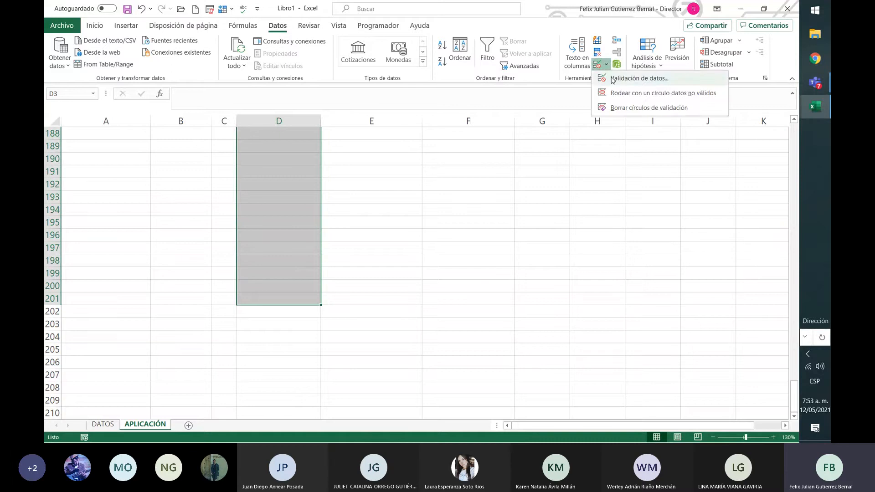
left_click(624, 76)
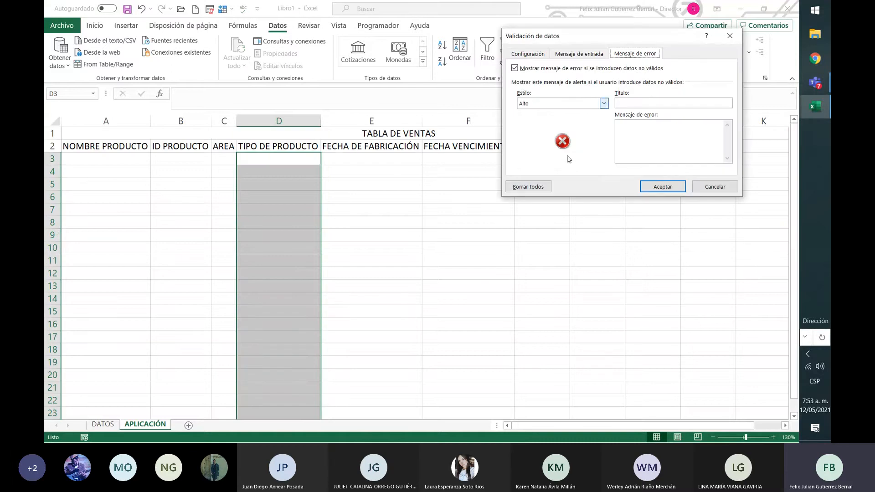
left_click(537, 55)
left_click(585, 88)
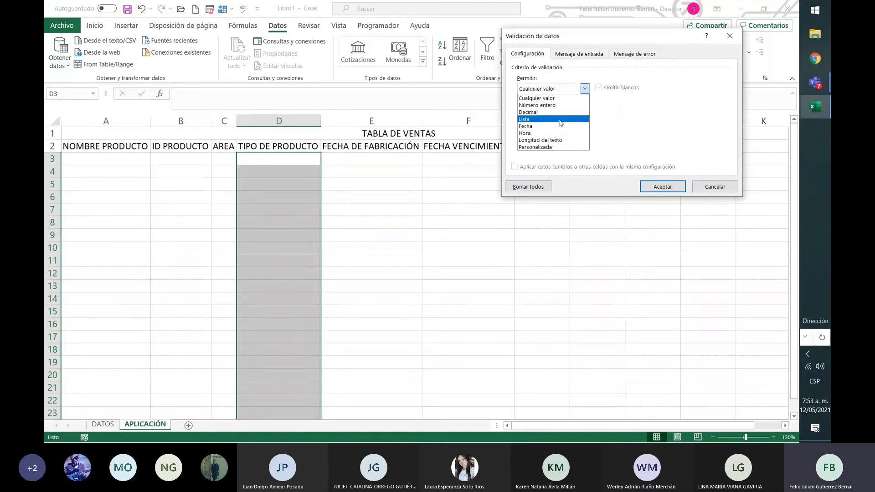
left_click(562, 119)
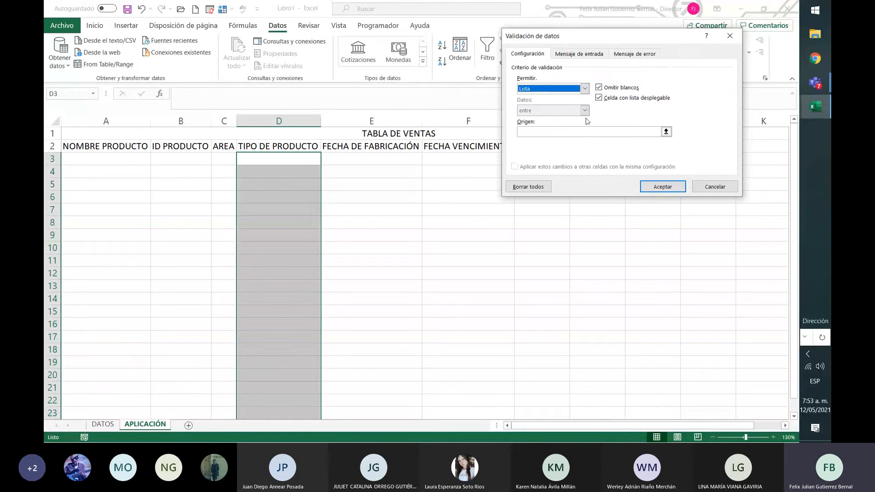
left_click(574, 132)
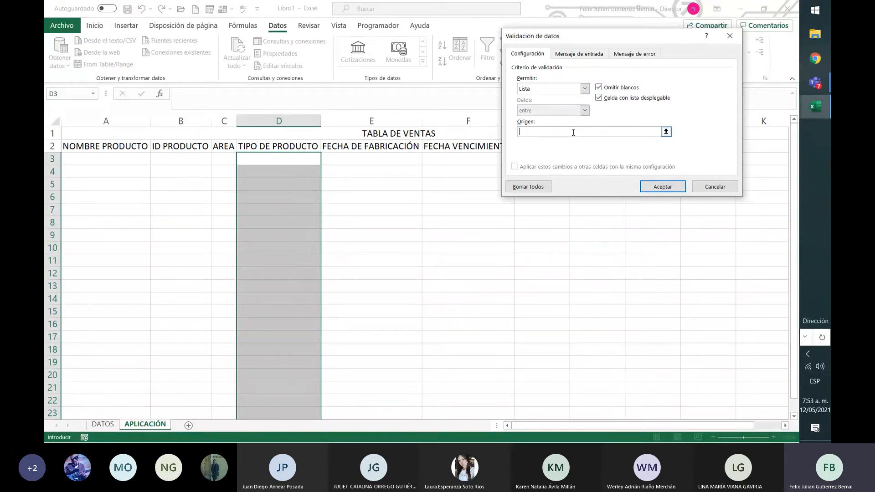
type("=")
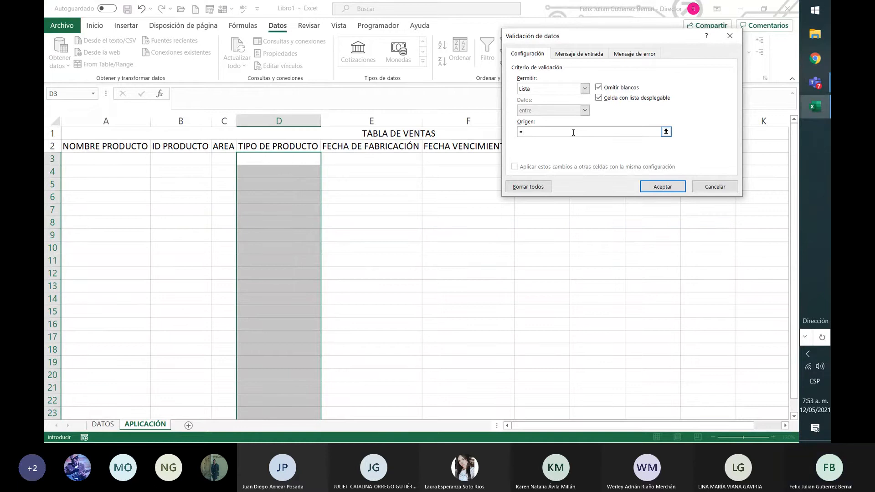
type("TIPO_DE_PRODUCTO")
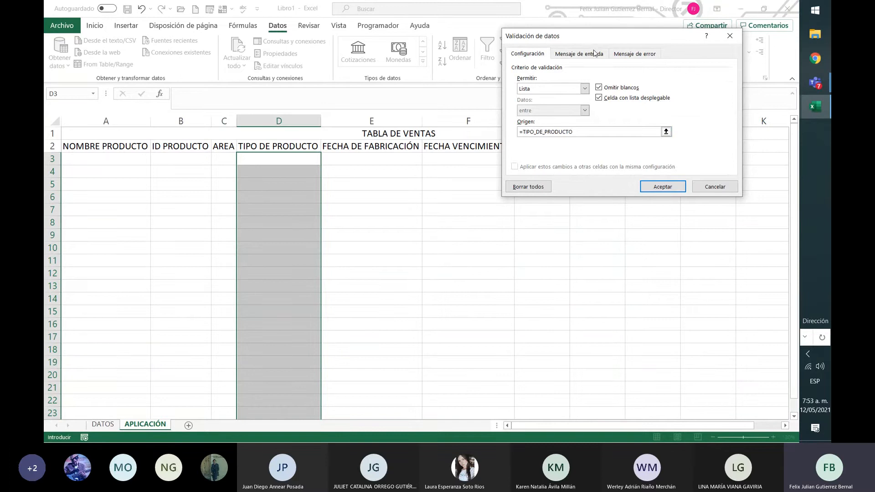
Check the source of the TIPO DE PRODUCTO validation and set its input message to "FRUPO DE PRODUCTO".
left_click(579, 54)
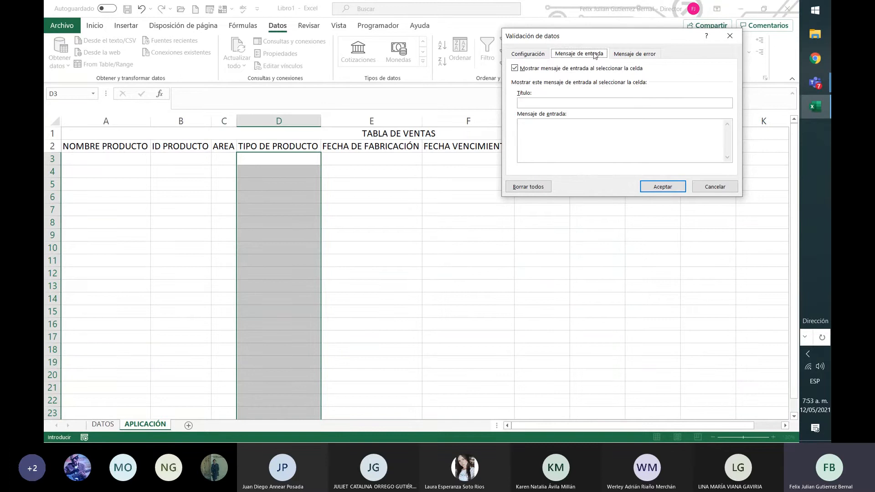
left_click(537, 56)
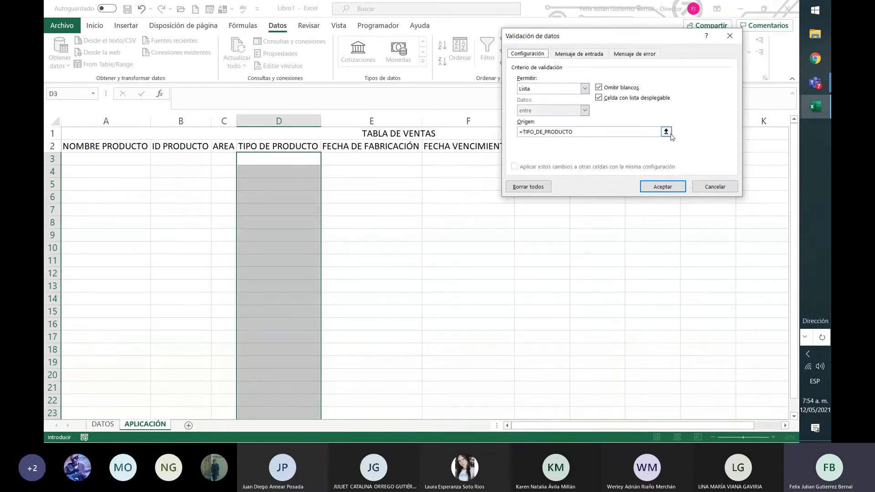
left_click(669, 133)
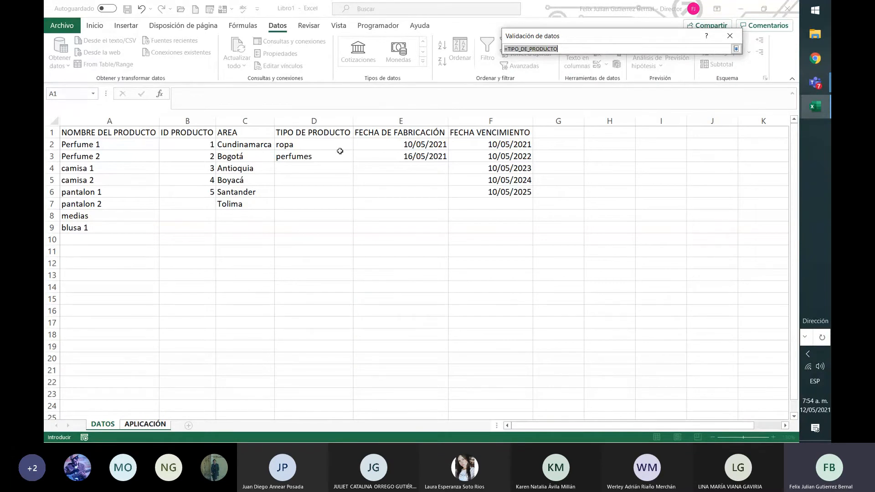
left_click(736, 48)
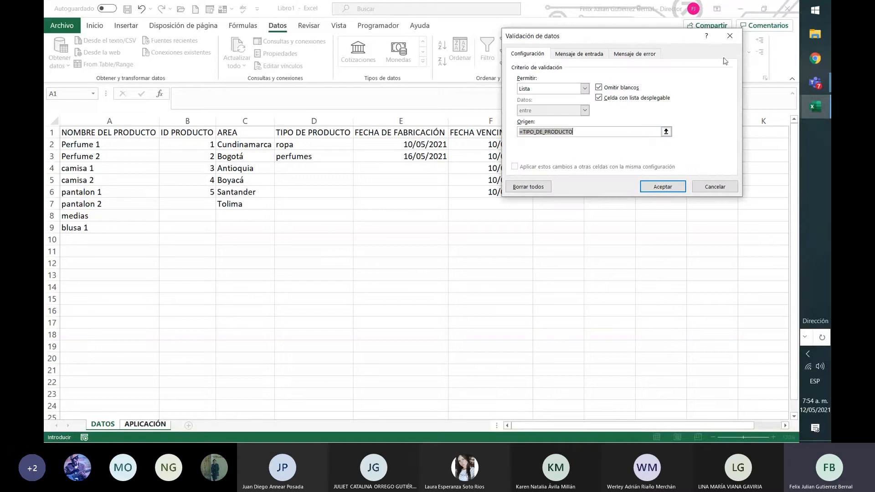
left_click(606, 55)
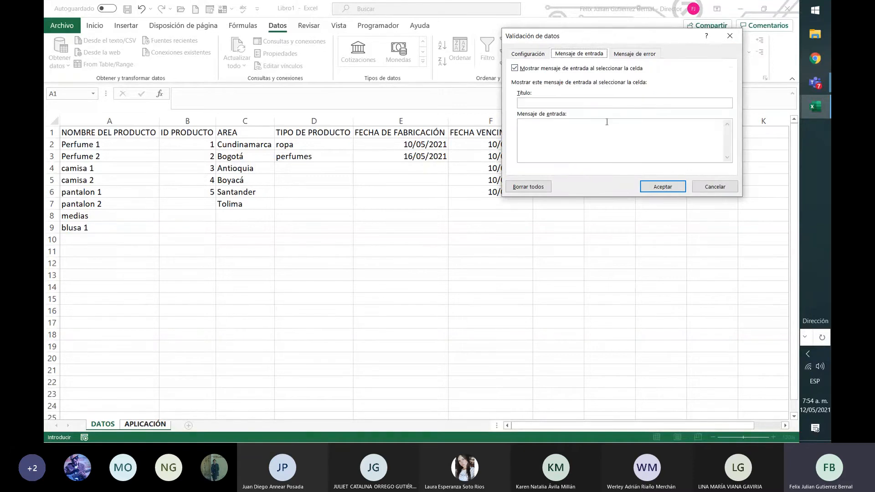
left_click(604, 146)
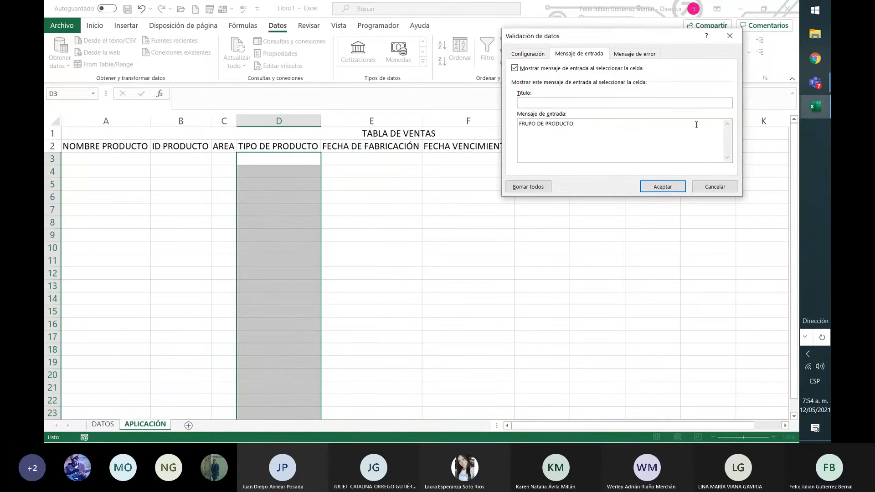
Paste the copied error message, edit it to "NO ESTA EN LA LISTA DE TIPO, PREGUNTE A SU COORDINADOR", and apply the TIPO DE PRODUCTO validation.
left_click(653, 56)
left_click(658, 148)
type("NO ESTA EN LA LISTA DE ID, PREGUNTE A SU COORDINADOR")
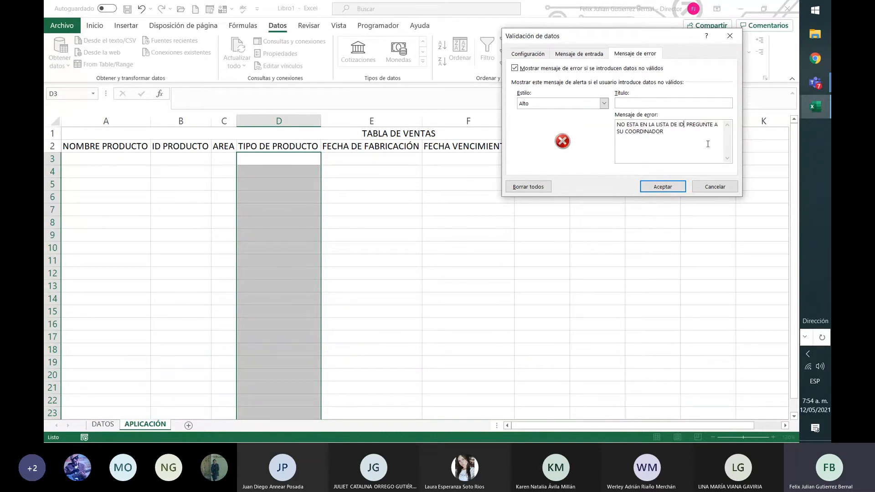
key("BackSpace")
key("BackSpace")
type("TIPOS")
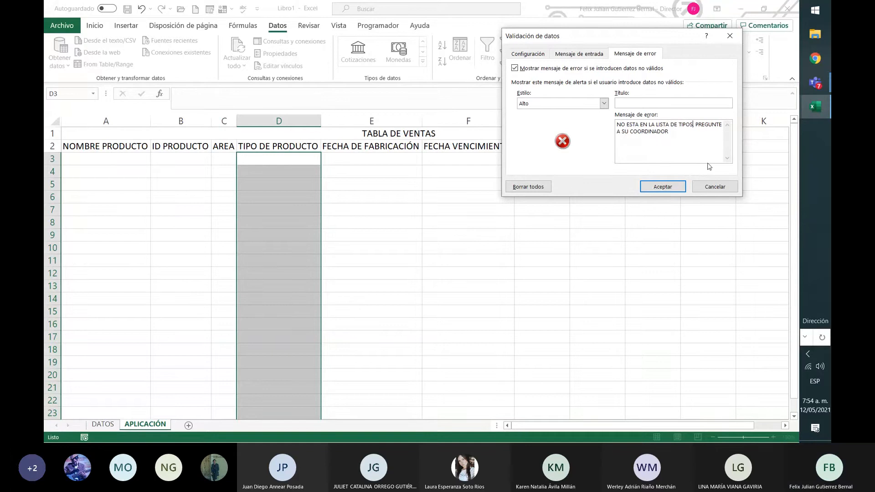
left_click(675, 187)
Check the drop-down lists and input messages of the TIPO DE PRODUCTO and AREA cells in row 3.
left_click(345, 177)
left_click(386, 163)
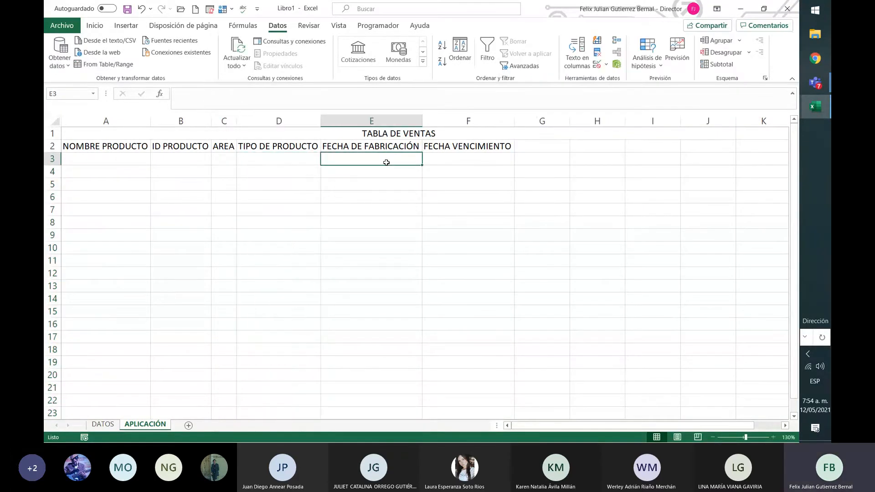
left_click(228, 172)
left_click(295, 160)
left_click(326, 161)
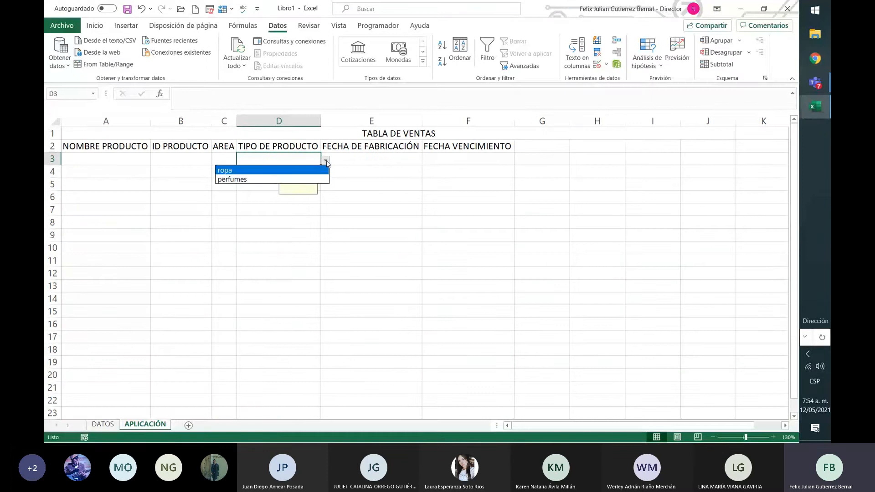
left_click(295, 205)
left_click(220, 159)
left_click(239, 159)
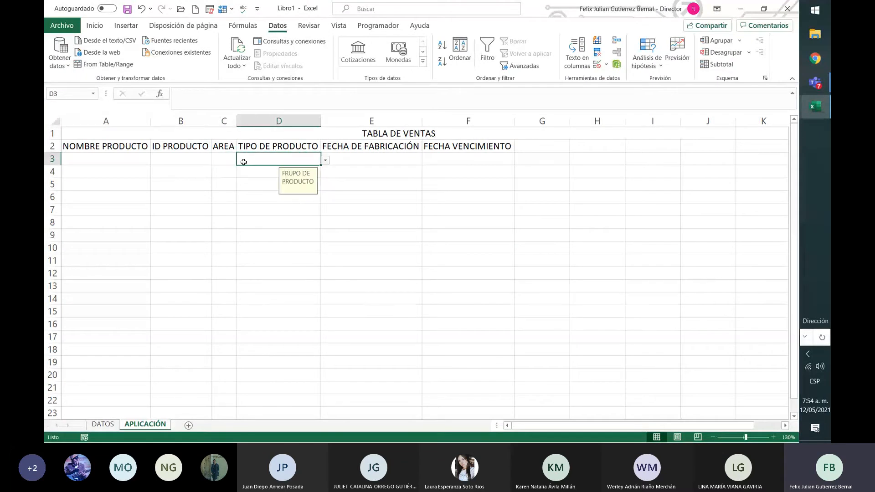
left_click(235, 160)
left_click(241, 160)
left_click(214, 274)
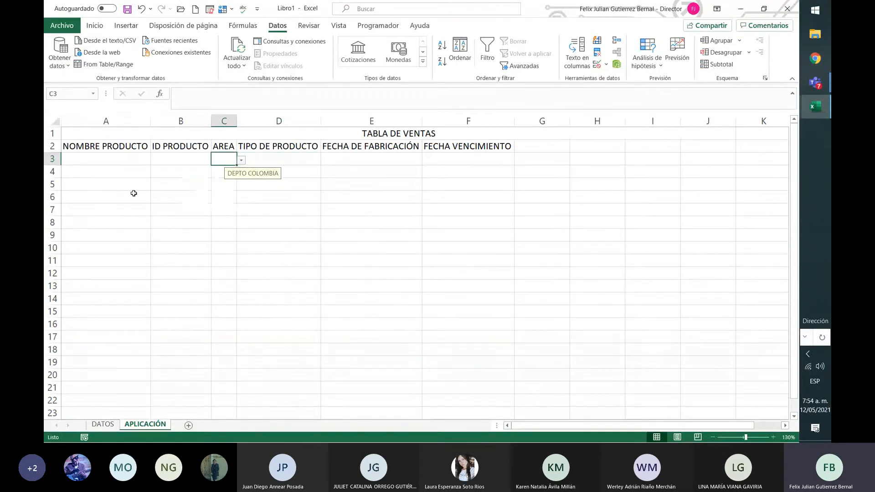
Start a data validation on the FECHA DE FABRICACIÓN cells E3:E201 that allows only dates (Fecha).
left_click(363, 160)
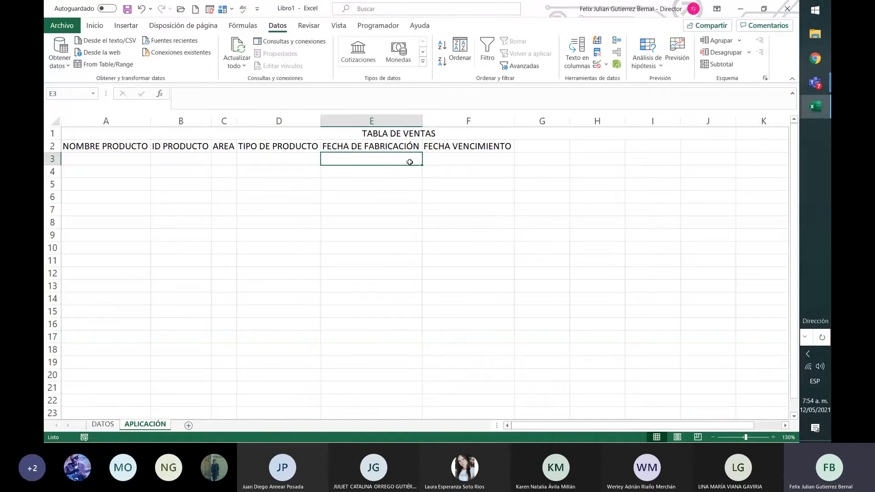
left_click_drag(410, 162, 362, 235)
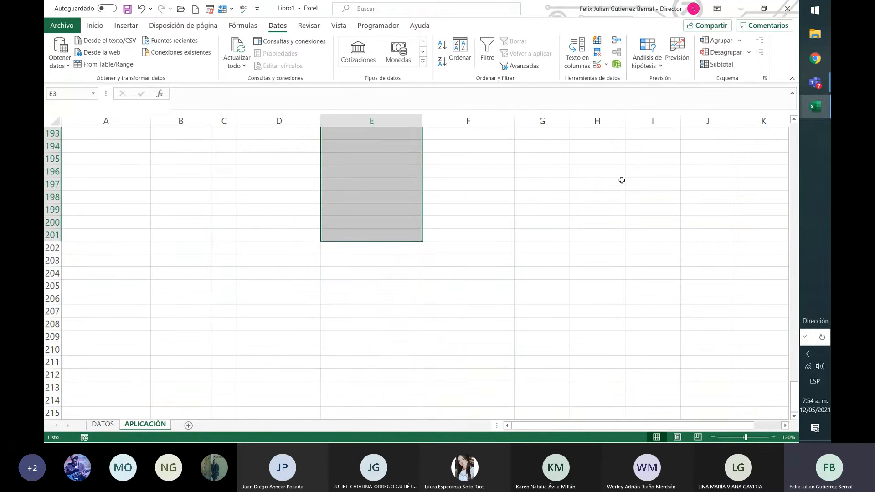
scroll(618, 180, "up", 6)
scroll(610, 76, "up", 1)
scroll(607, 81, "up", 1)
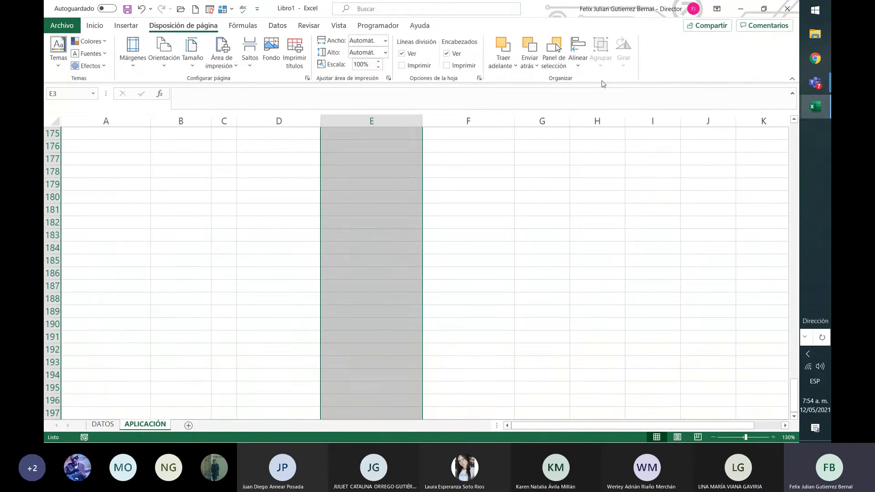
scroll(109, 54, "down", 2)
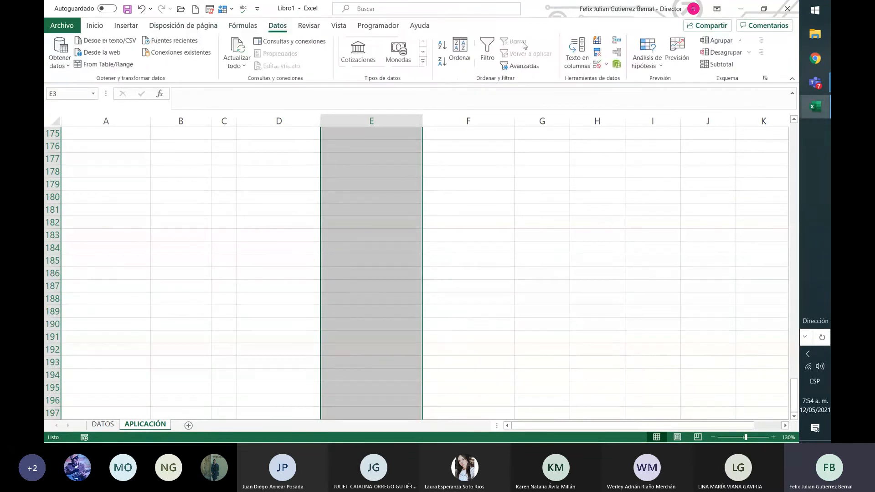
scroll(597, 68, "up", 3)
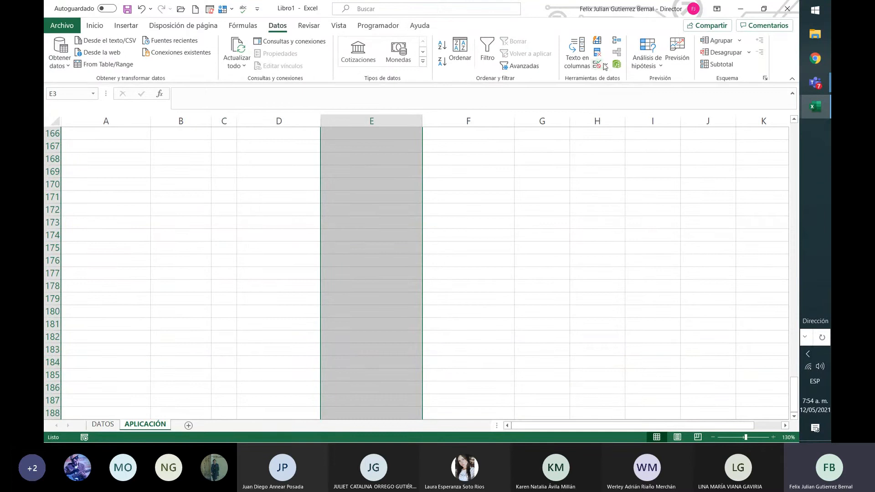
left_click(607, 66)
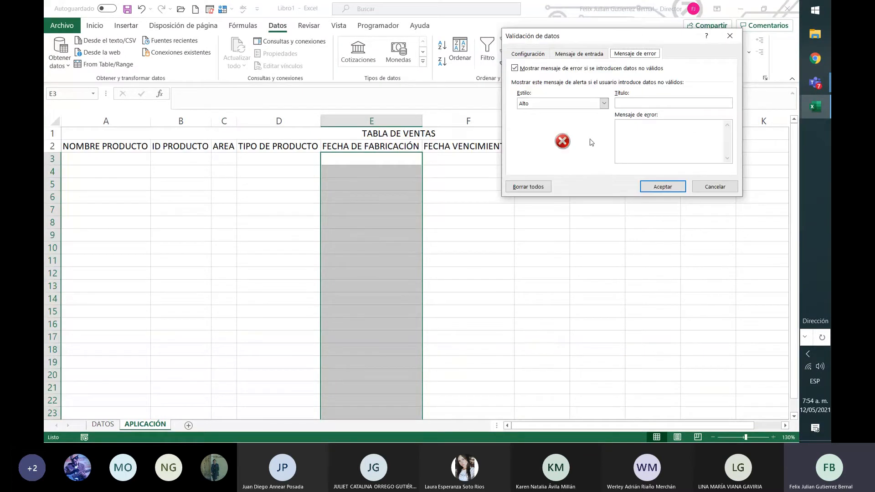
left_click(528, 53)
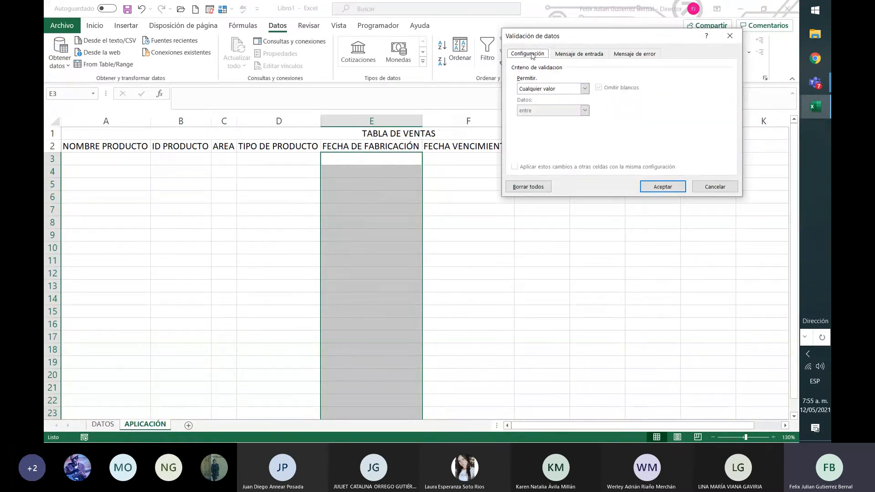
left_click(585, 88)
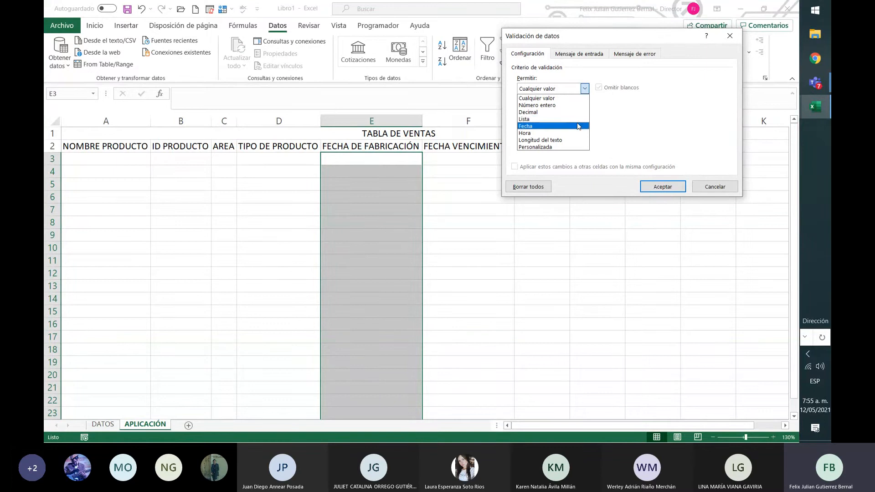
left_click(577, 126)
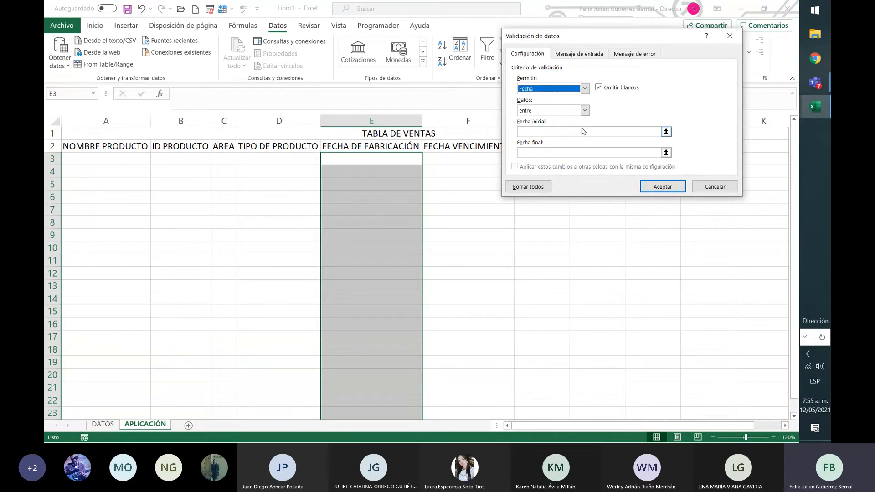
Set the date validation's start date to =DATOS!E2 and its end date to =DATOS!E3 by picking those cells.
left_click(658, 132)
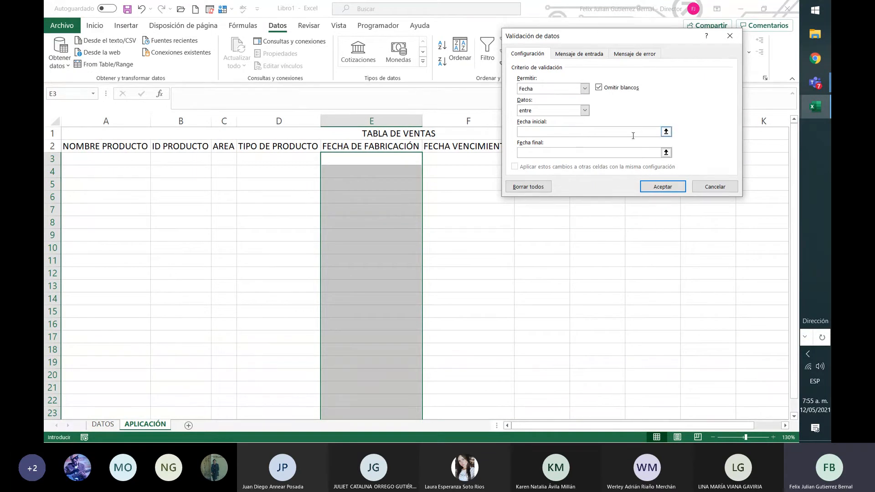
left_click(666, 132)
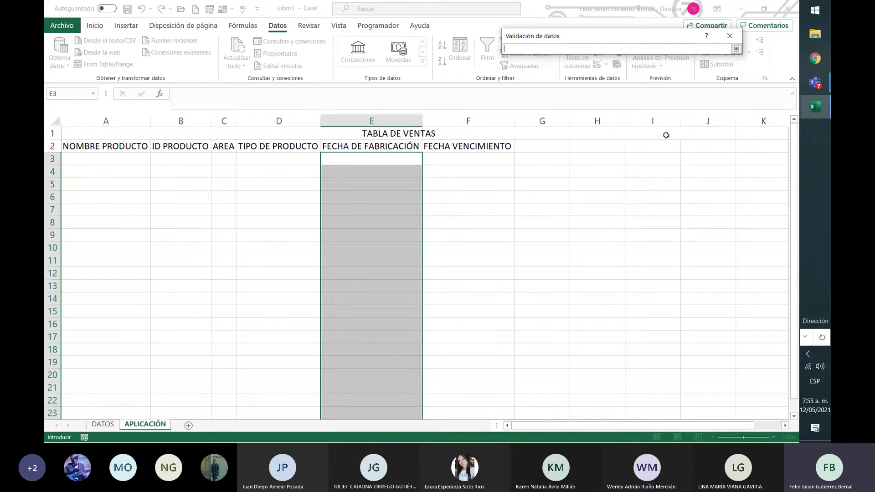
left_click(103, 424)
left_click(433, 144)
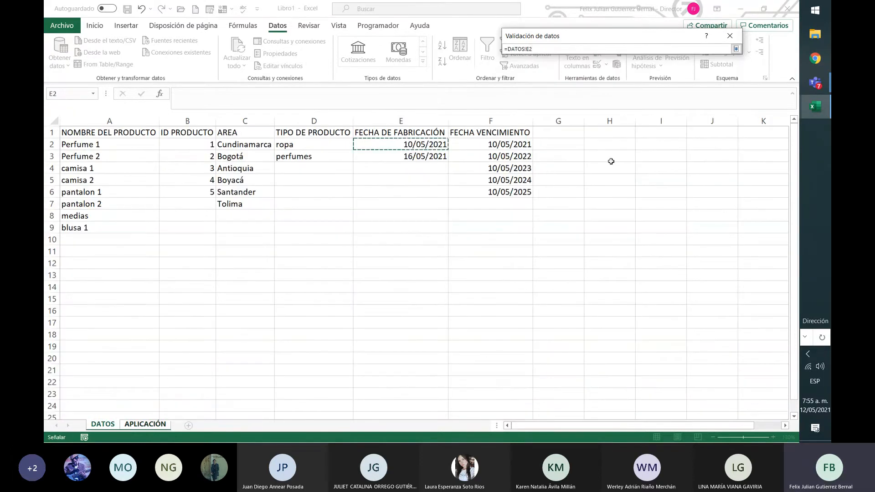
left_click(735, 49)
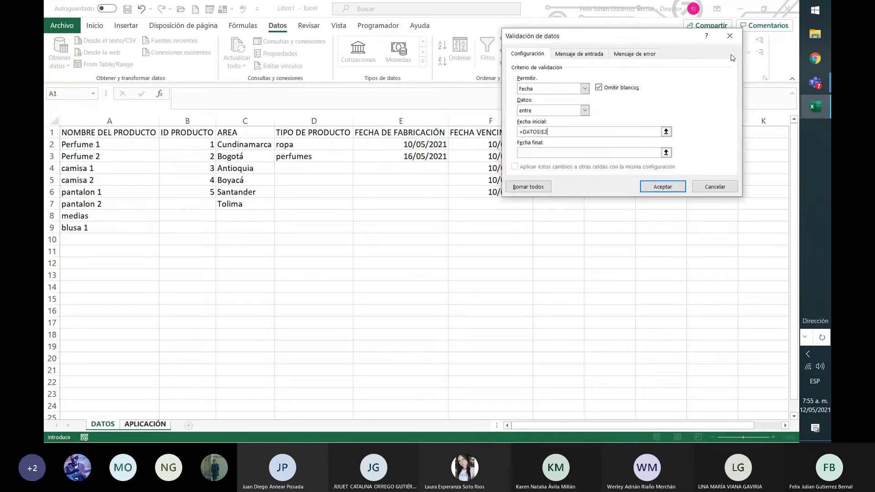
left_click(666, 153)
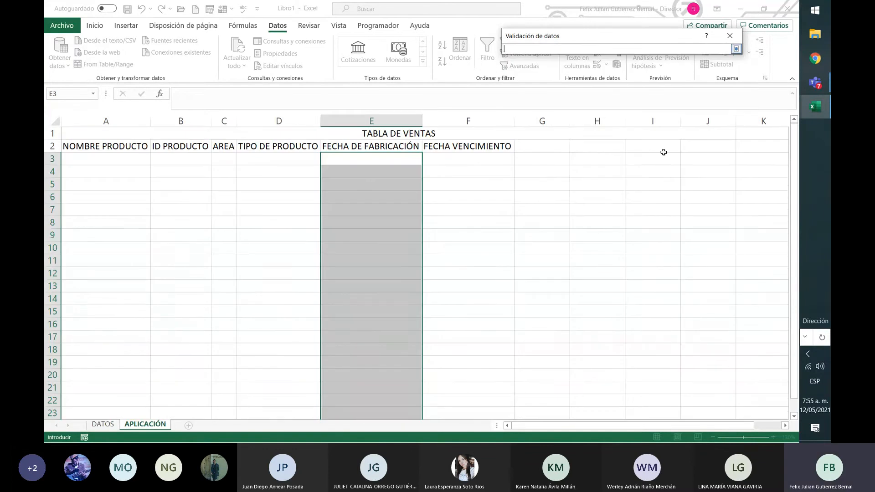
left_click(102, 424)
left_click(433, 157)
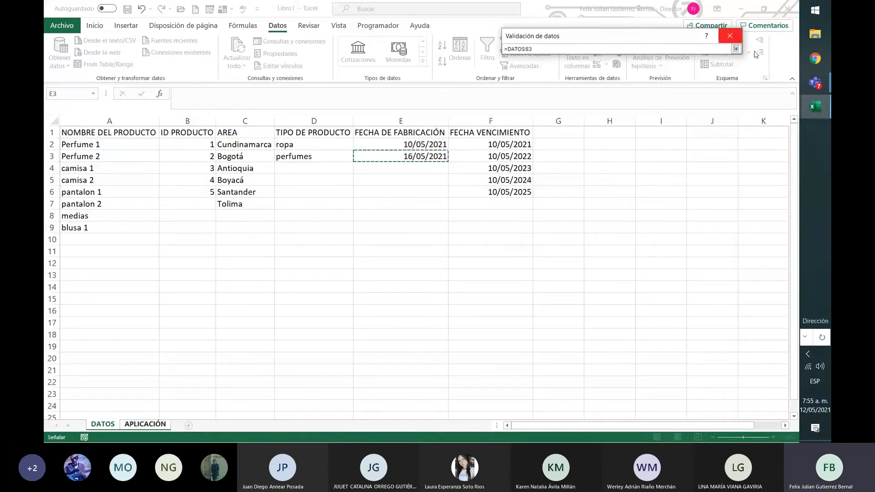
left_click(737, 48)
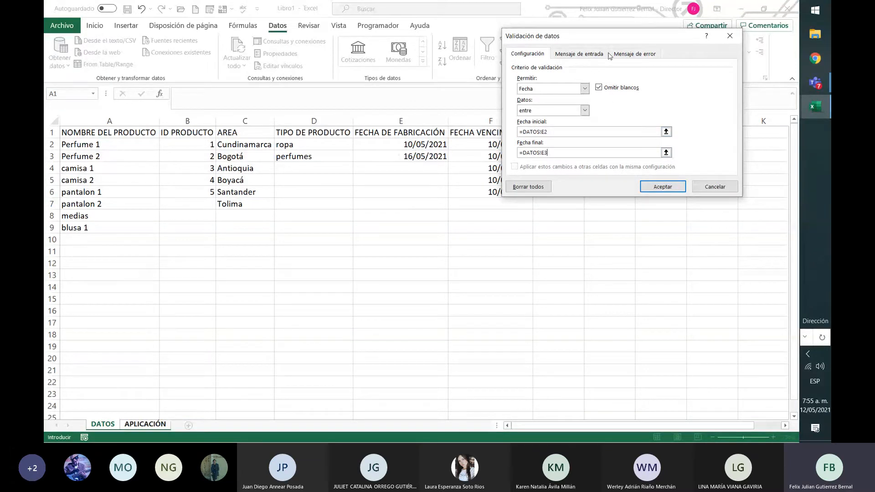
Set the FECHA DE FABRICACIÓN validation's input message to "SEMANA 20".
left_click(584, 55)
left_click(616, 135)
type("SEMANA 20")
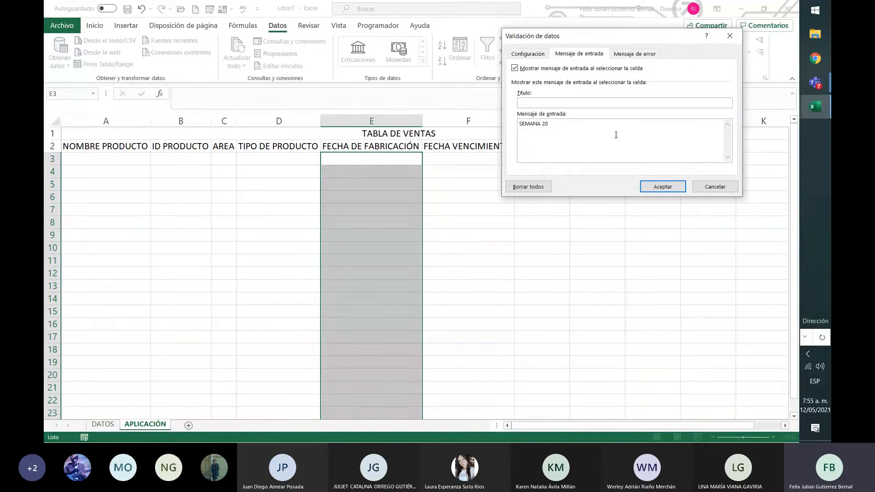
Paste the copied error message into the FECHA DE FABRICACIÓN validation and edit it to "ESTA FUERA DE LA SEMANA, PREGUNTE A SU COORDINADOR".
left_click(645, 54)
left_click(664, 124)
key("ctrl+v")
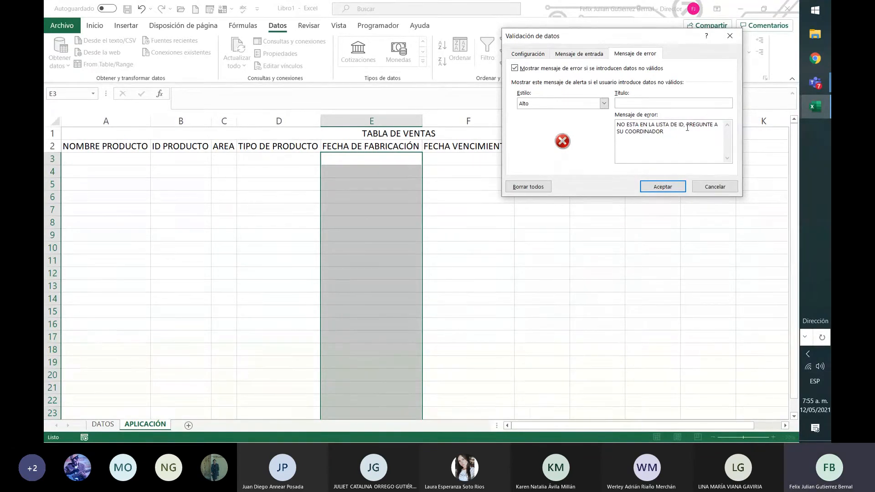
left_click_drag(687, 128, 546, 127)
type("ESTA D")
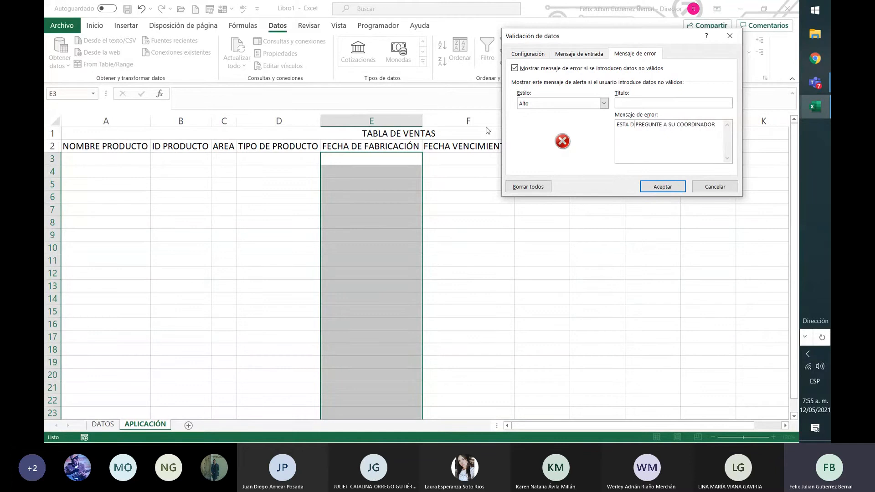
key("BackSpace")
type("FUERA D")
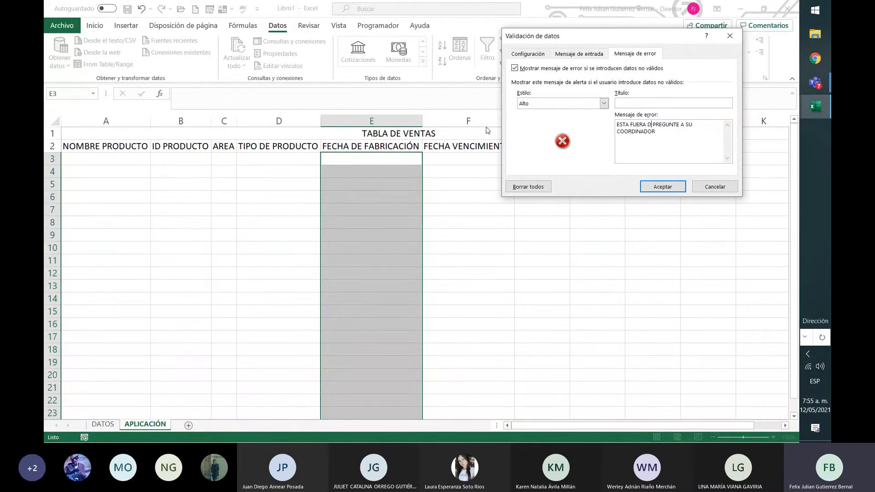
type("E LA SEMANA")
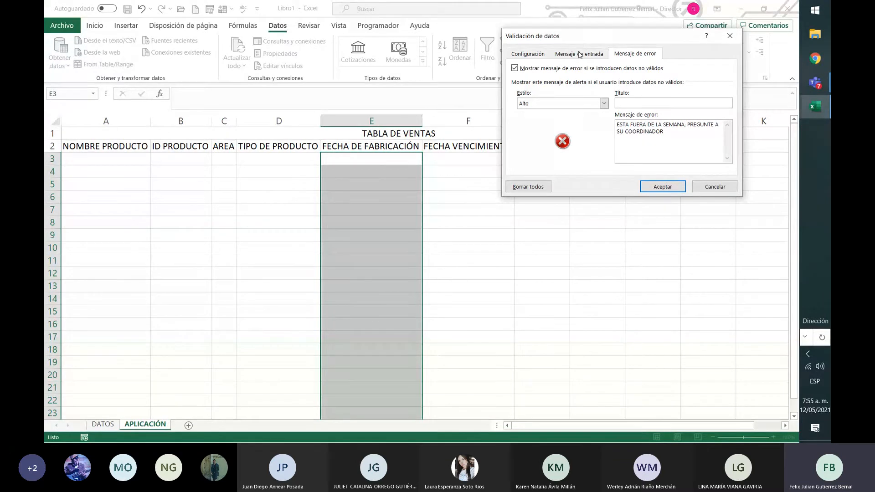
Apply the FECHA DE FABRICACIÓN validation after checking its date limits, and go to the DATOS sheet.
left_click(565, 54)
left_click(544, 55)
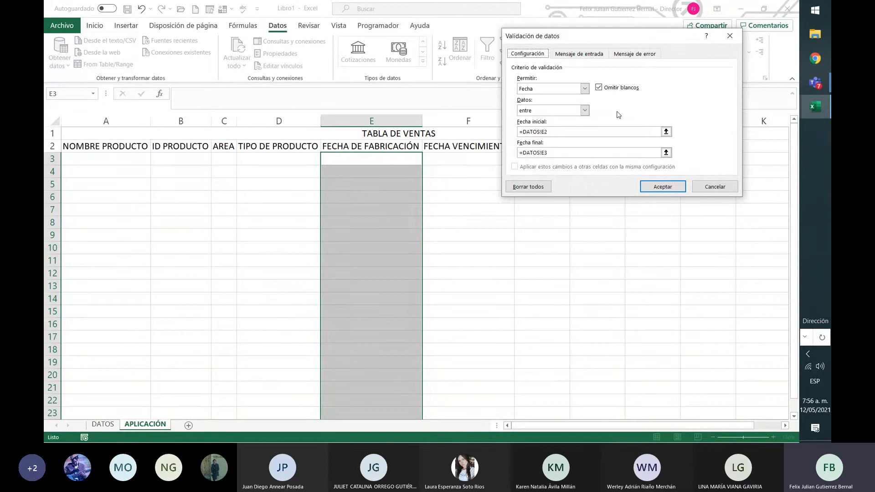
key("Return")
left_click(102, 424)
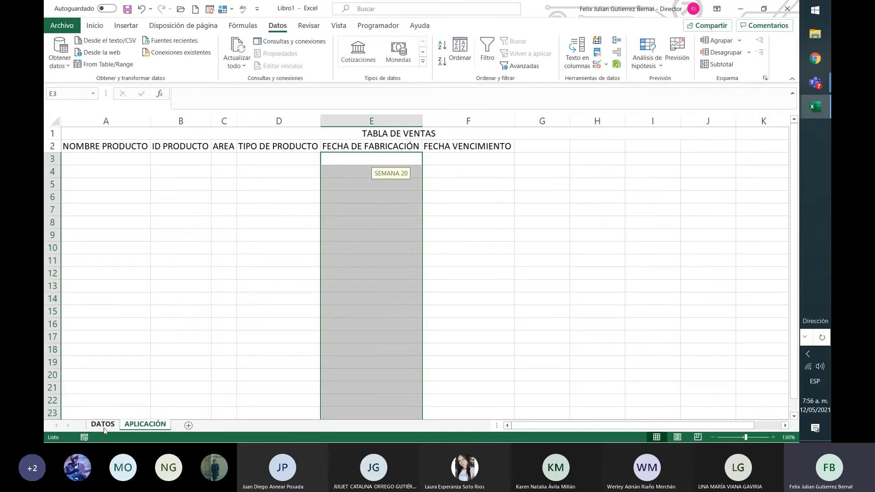
Enter the heading "FECHA" in cell E5 of the DATOS sheet, below the two limit dates.
left_click(425, 142)
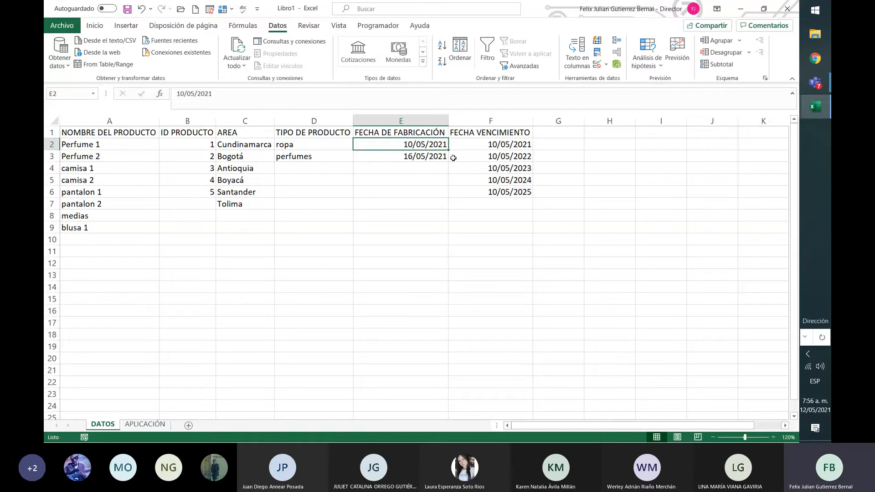
key("ctrl+Page_Down")
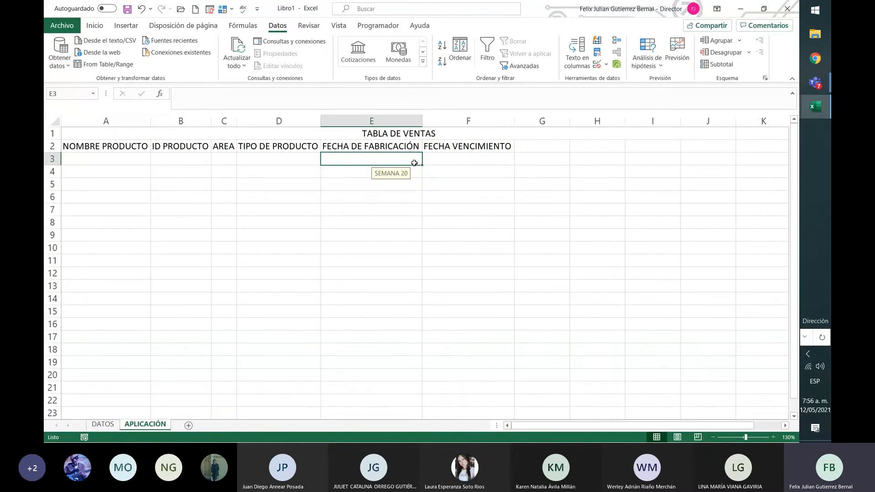
left_click(101, 424)
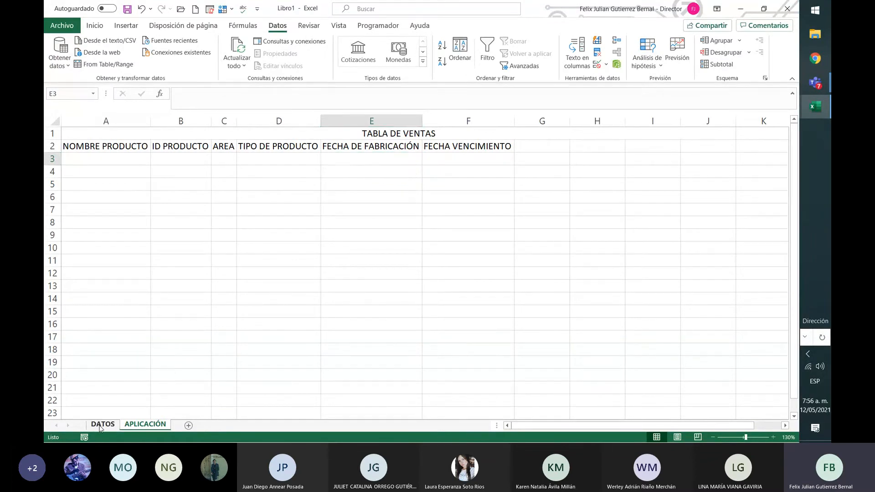
left_click(404, 180)
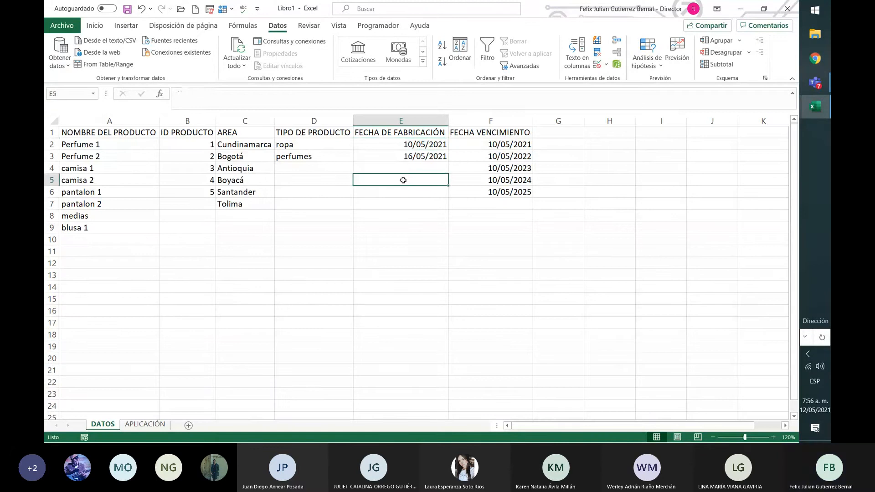
type("FECH")
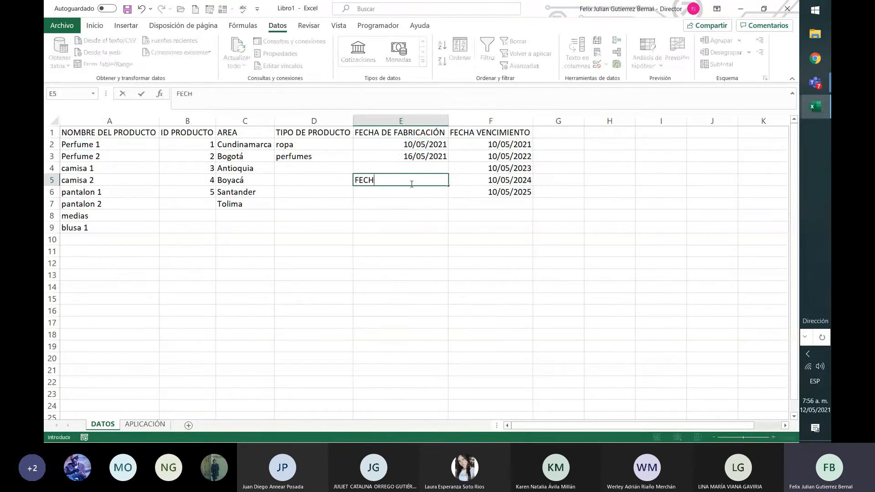
type("A")
key("Return")
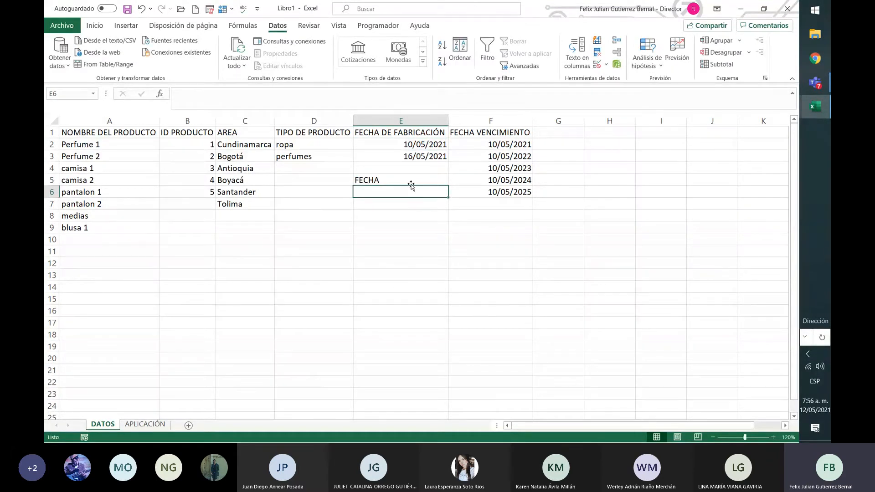
Link E6 to the start date with =E2 and enter =E2+1 in E7.
type("=")
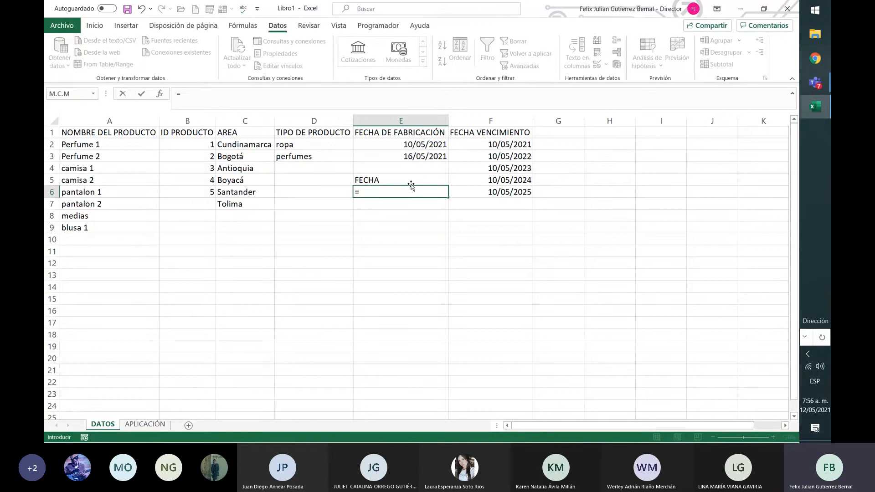
left_click(422, 147)
key("Return")
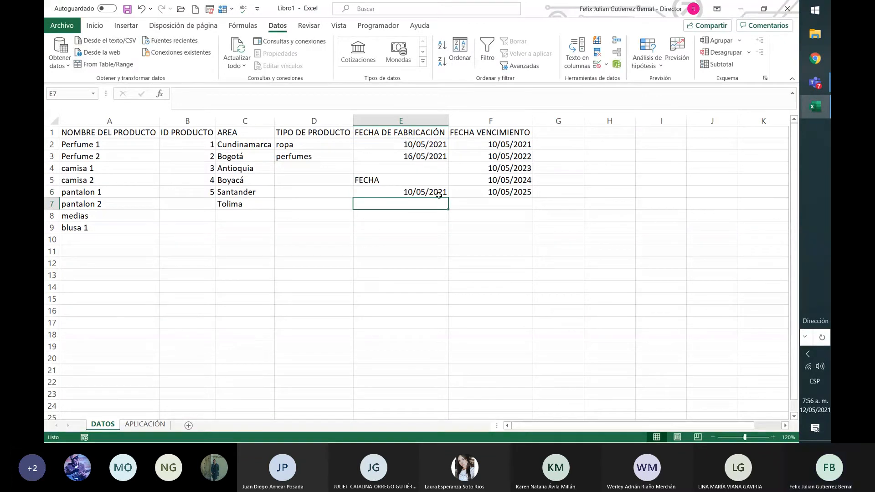
type("=")
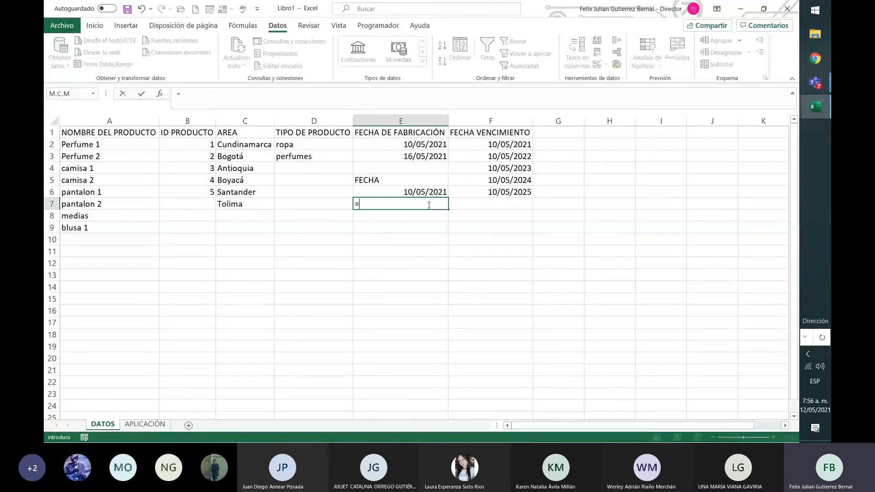
left_click(428, 148)
type("+1")
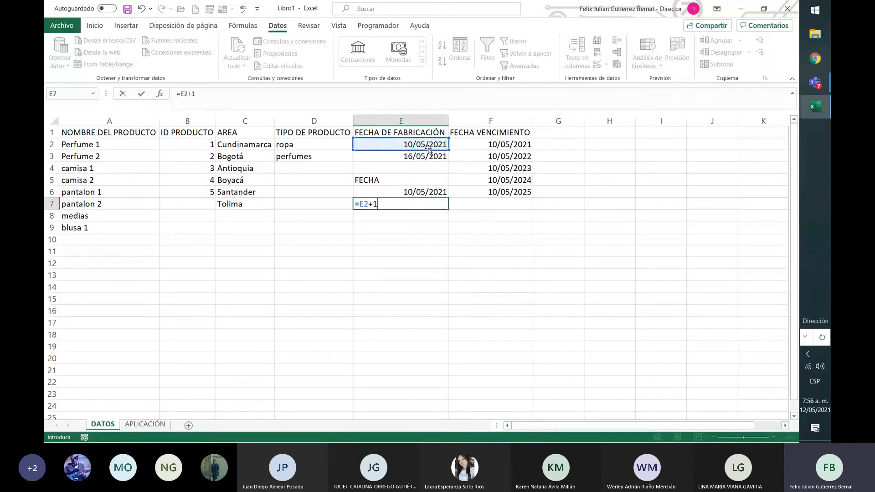
key("Return")
Try to fill the date formulas in E6:E7 down through E11.
left_click_drag(431, 194, 445, 259)
left_click(453, 227)
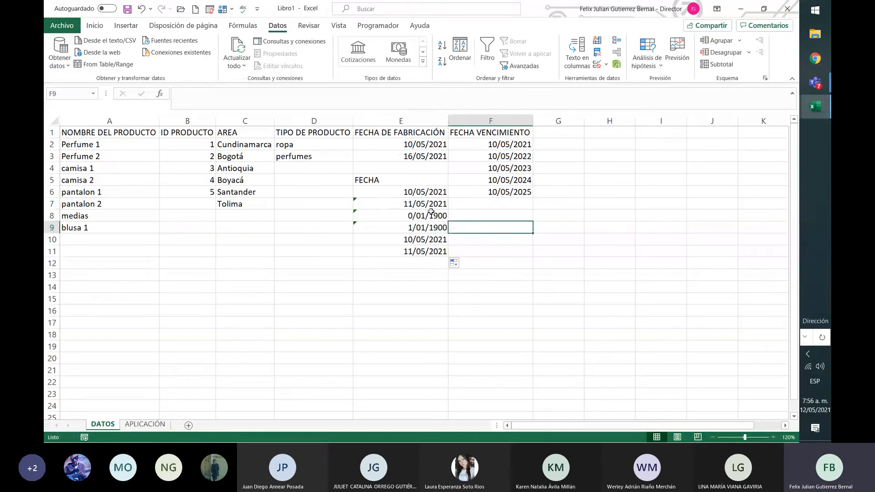
left_click(430, 205)
Replace the formula in E8 with =E7+1.
left_click(441, 217)
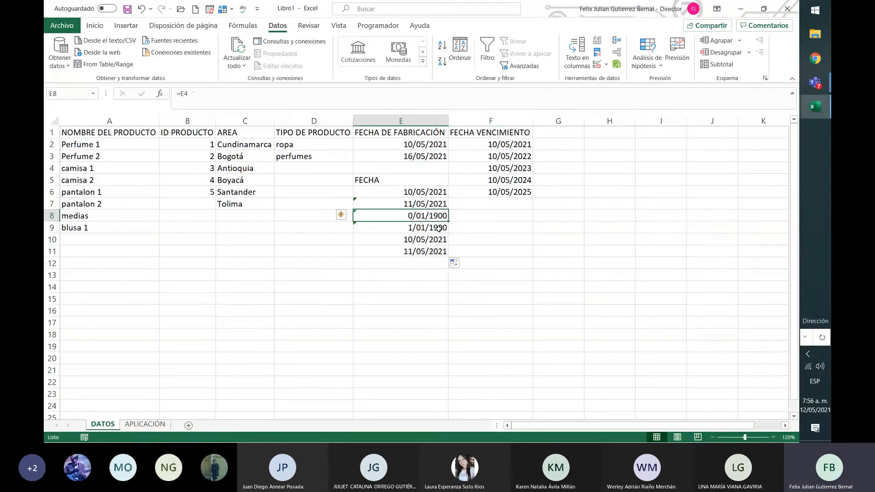
key("F2")
key("BackSpace")
key("BackSpace")
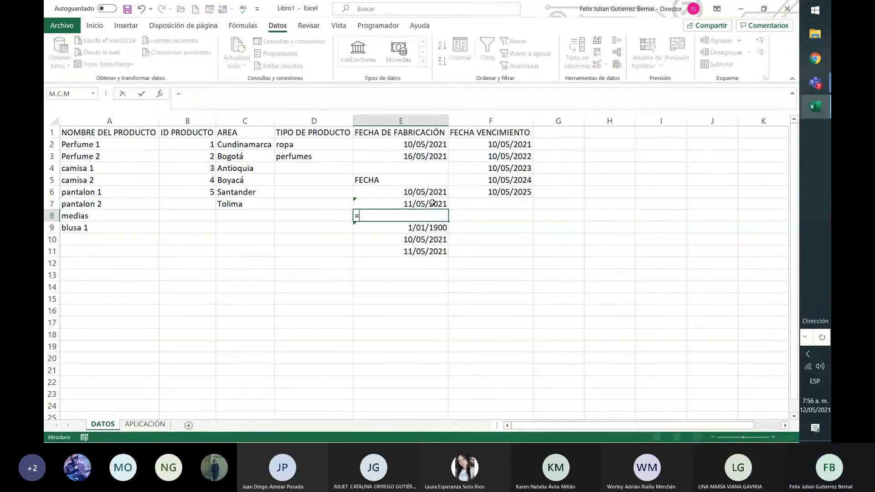
left_click(432, 203)
type("+1")
key("Return")
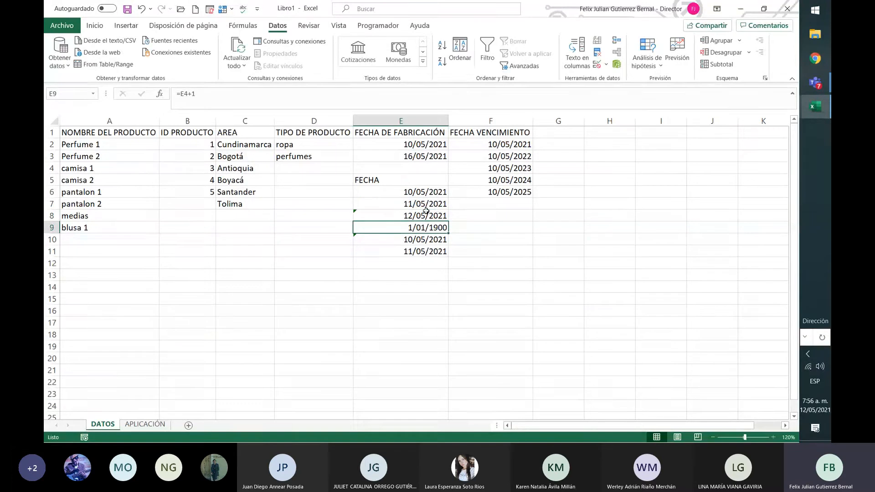
Try filling the formulas from E6:E8 down to E11, undo that fill, and fill from E7:E8 instead.
left_click_drag(431, 192, 446, 254)
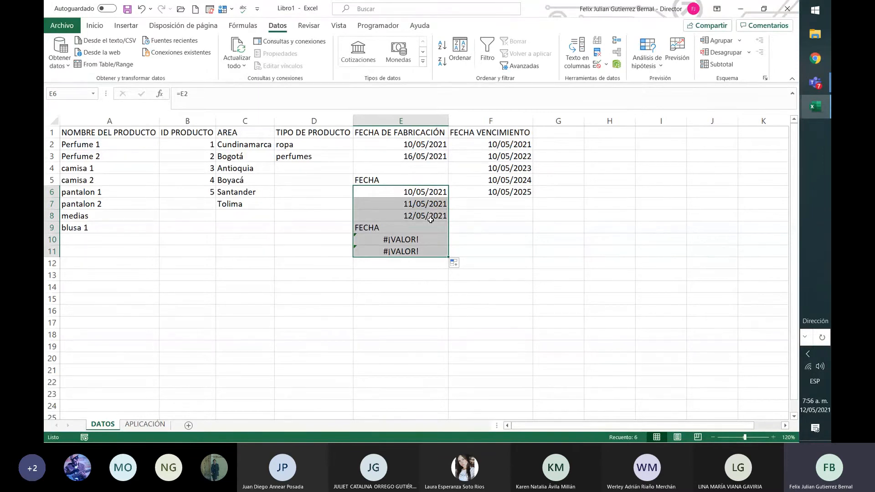
left_click(433, 204)
left_click_drag(437, 206, 448, 255)
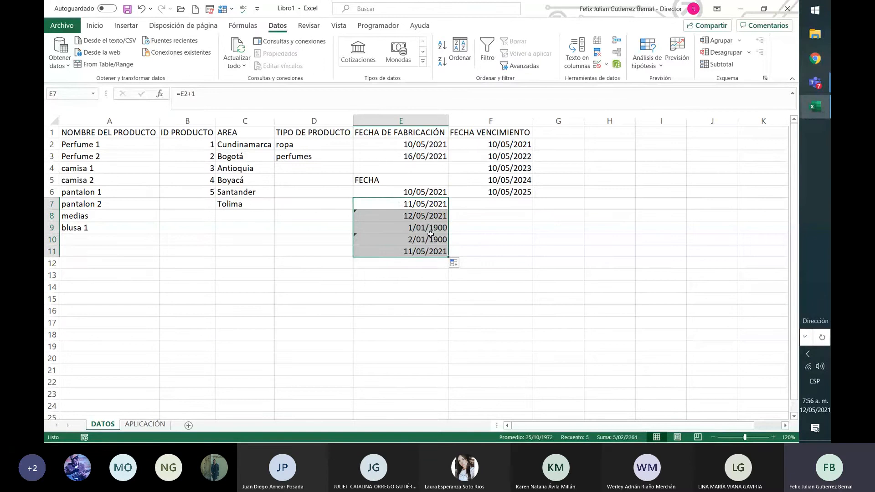
Replace the formula in E9 with =E8+1.
left_click(440, 226)
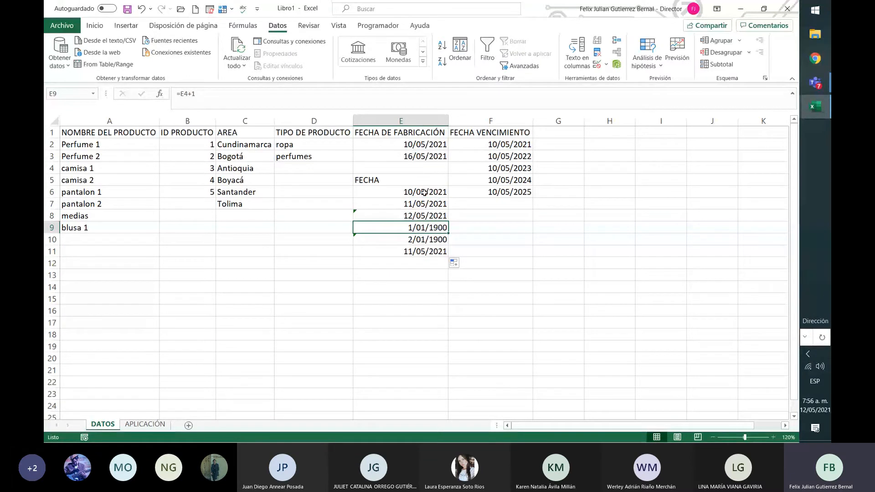
type("=")
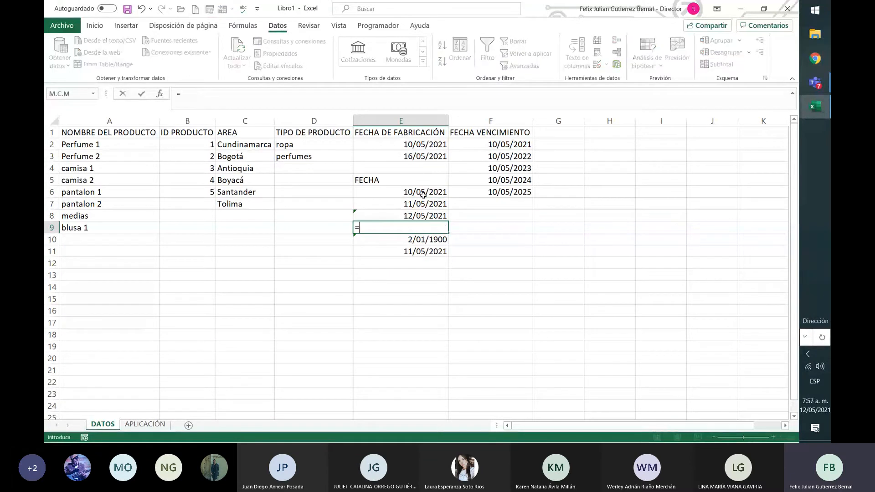
left_click(445, 218)
type("+1")
key("Return")
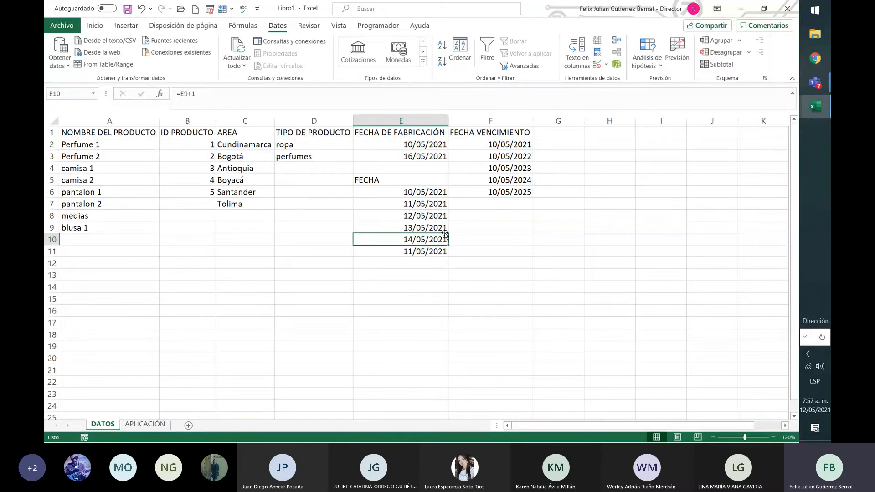
Replace the formula in E11 with =E10+1.
left_click(444, 252)
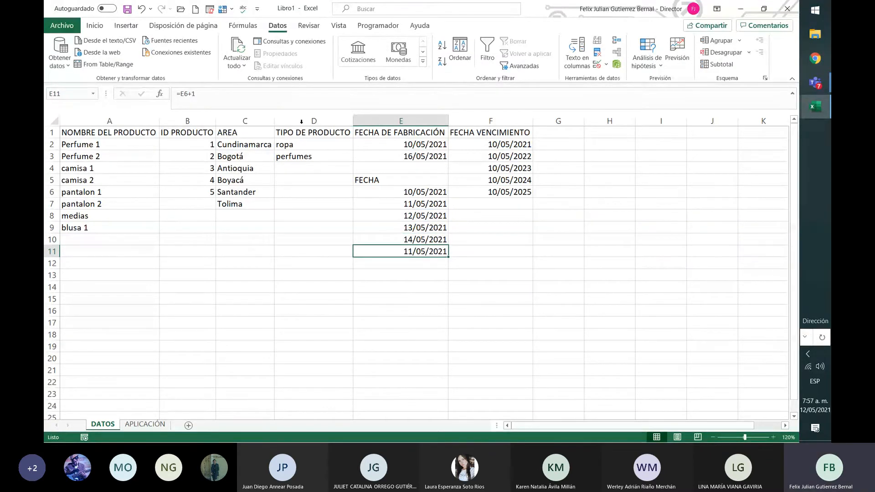
type("=")
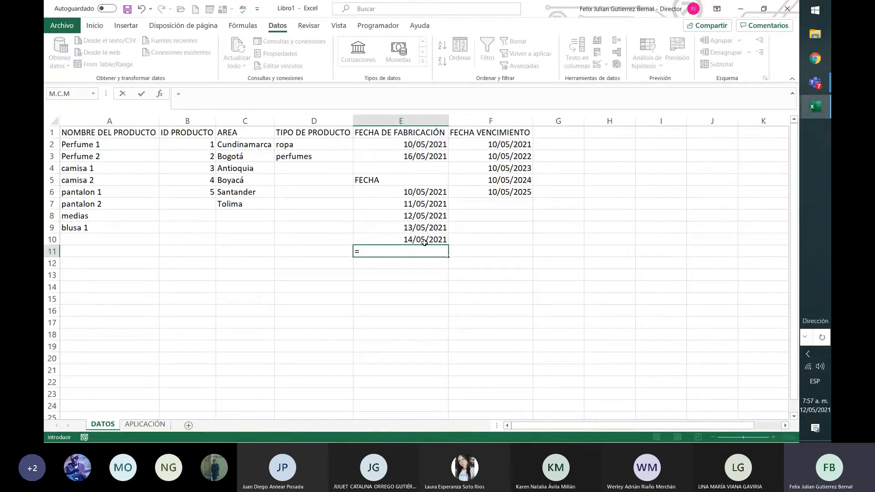
left_click(422, 241)
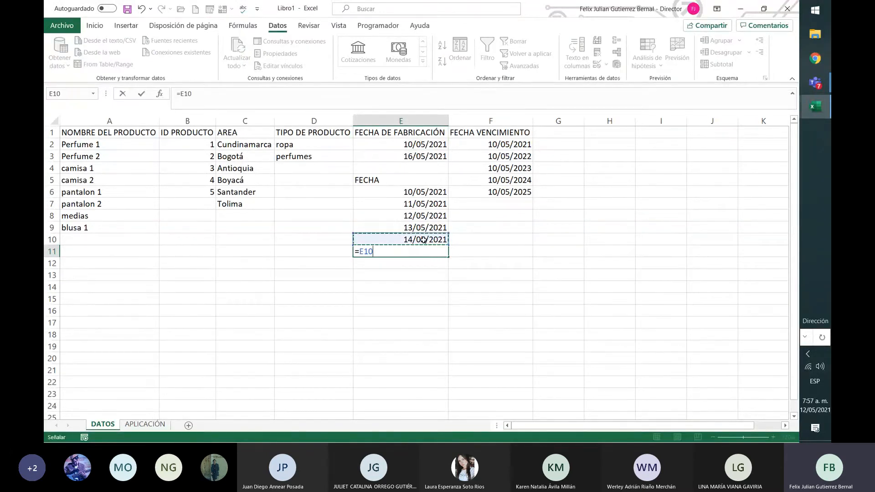
type("+1")
key("Return")
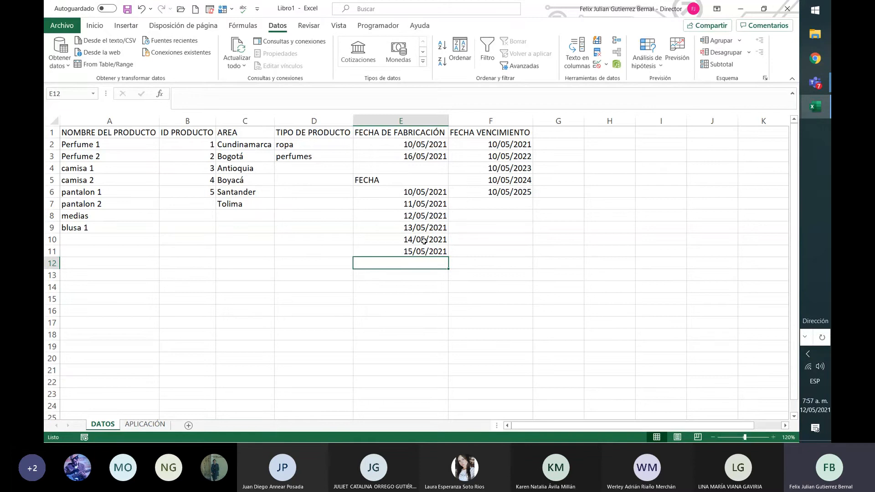
Extend the date list by entering =E11+1 in E12.
type("=")
left_click(425, 251)
type("+")
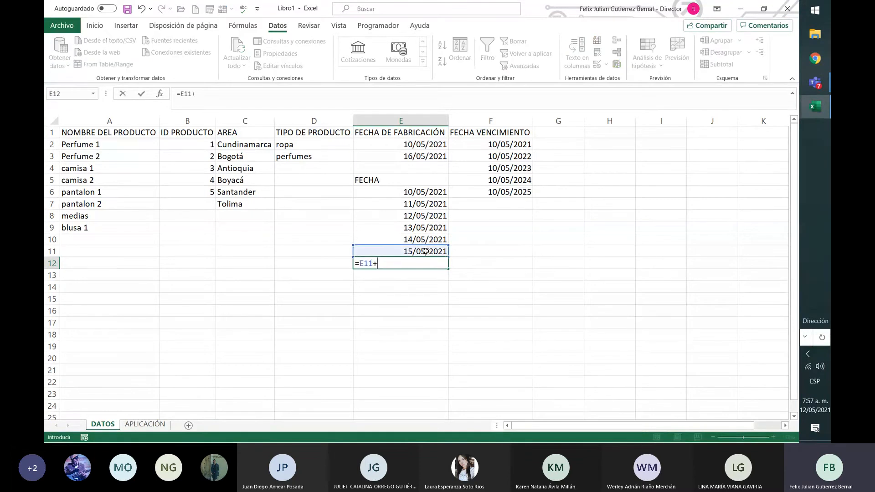
type("1")
key("Return")
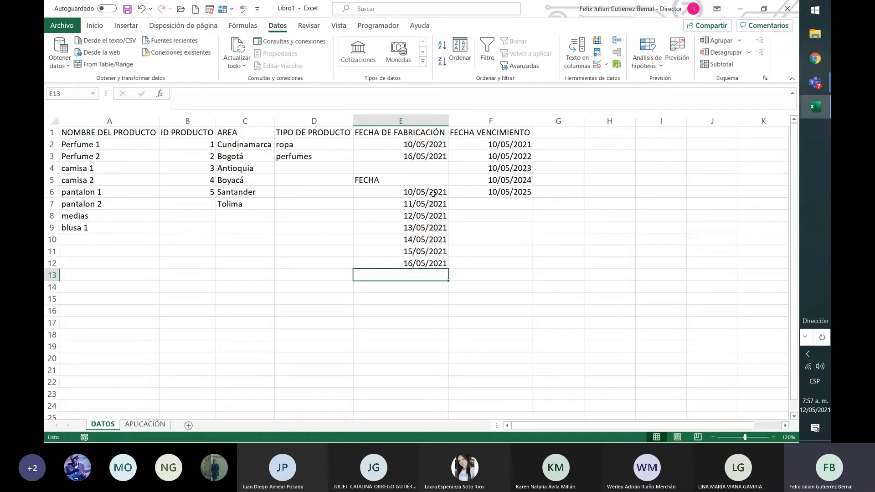
Replace the formula in E12 with =E3 to link the last date of the list to the end date.
left_click_drag(433, 193, 437, 258)
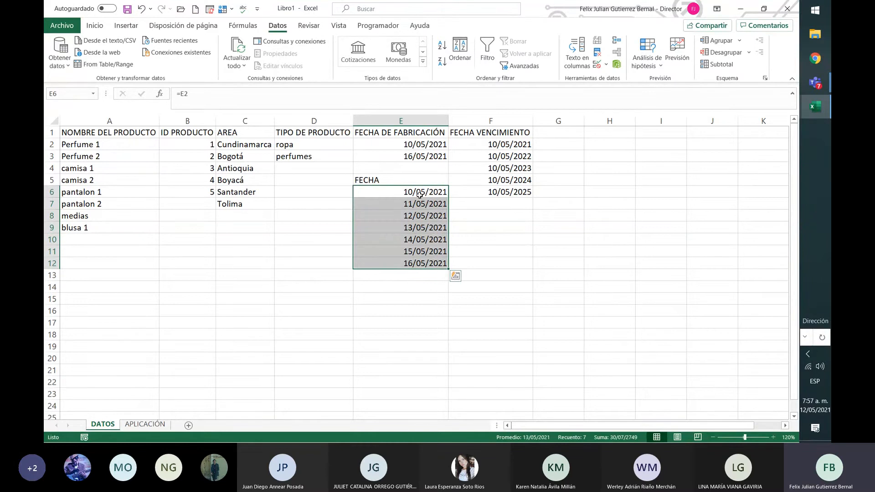
left_click(424, 192)
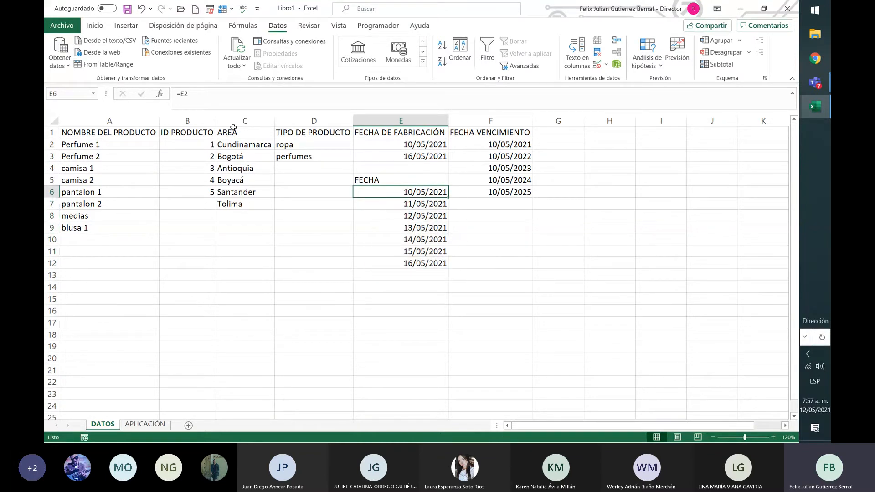
left_click(435, 264)
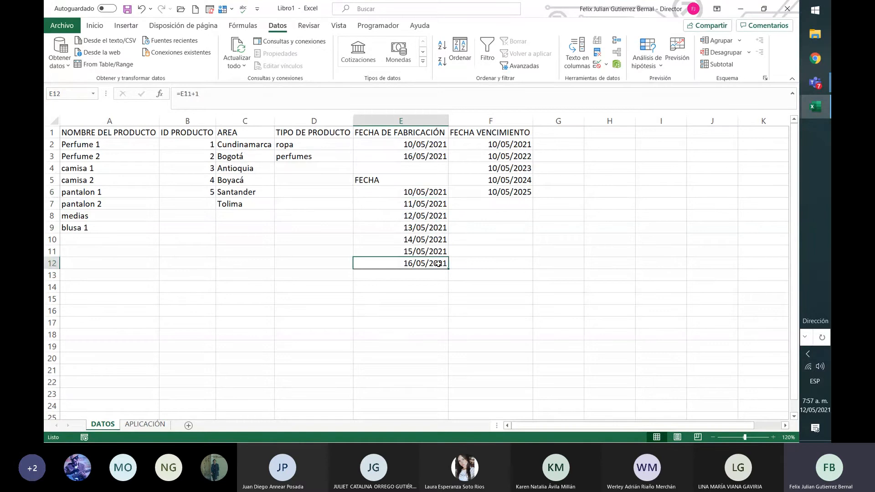
left_click_drag(219, 93, 184, 95)
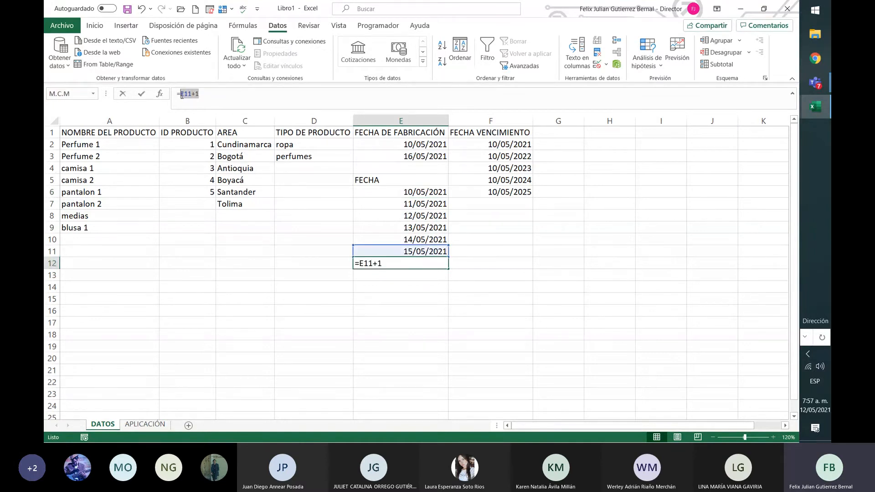
key("BackSpace")
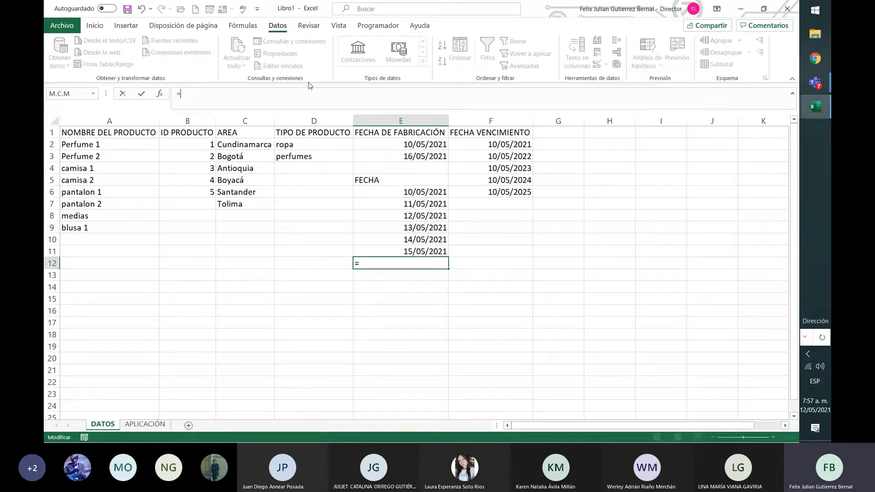
left_click(414, 157)
key("Return")
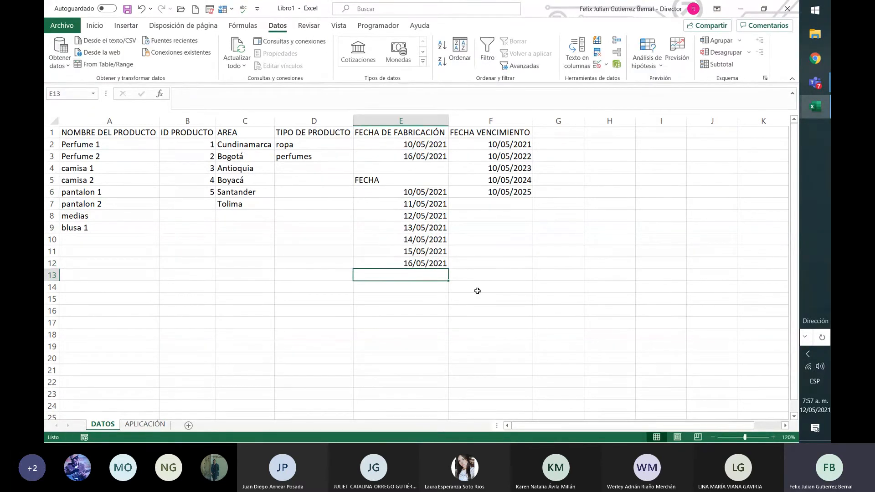
Check the formulas of the intermediate dates in E7 to E11 under the FECHA heading.
left_click(421, 204)
left_click(423, 216)
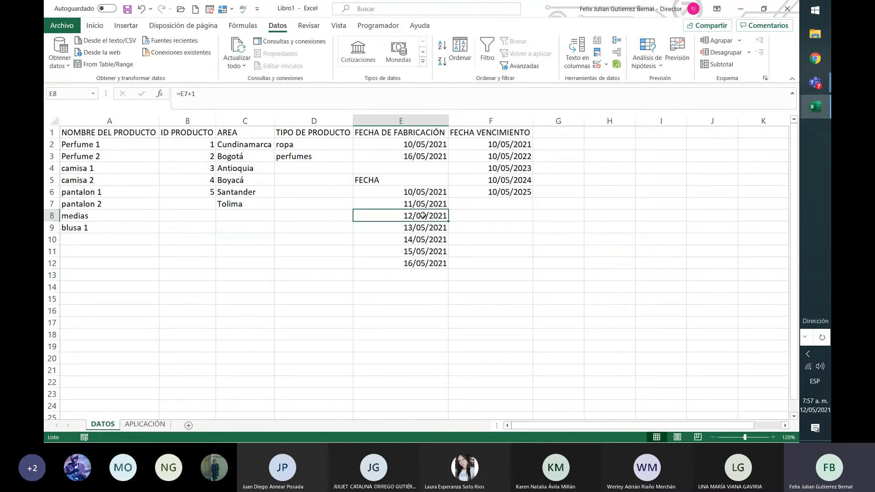
key("Down")
key("Down")
key("Down")
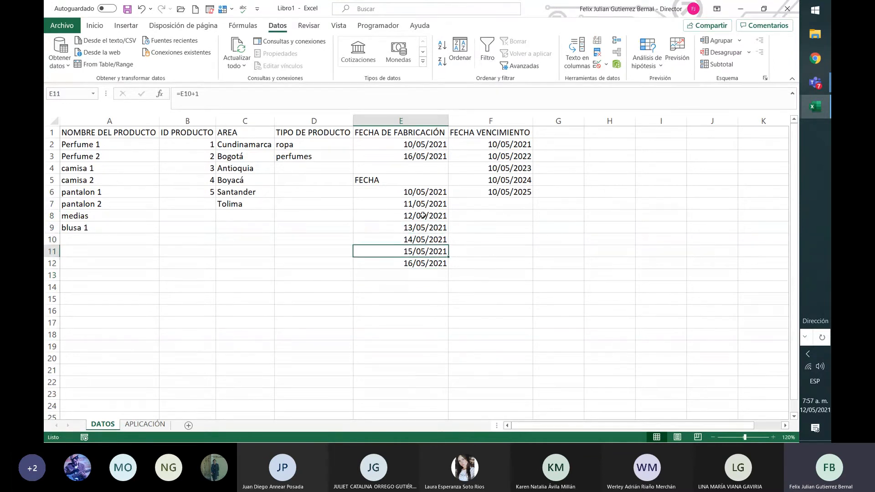
key("Up")
key("Up")
key("Up")
key("Up")
key("Up")
key("Up")
key("Up")
key("Up")
key("Up")
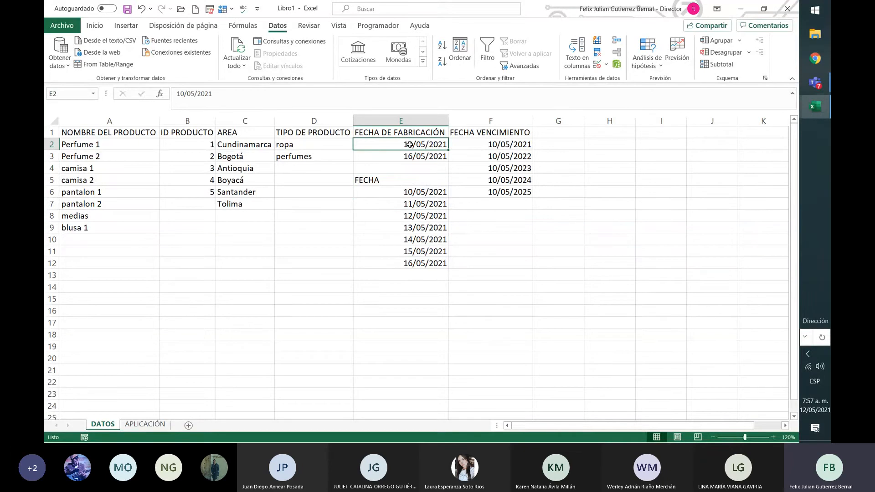
Set the start date in E2 to 17/05/2021 and the end date in E3 to 24/05/2021.
left_click(184, 93)
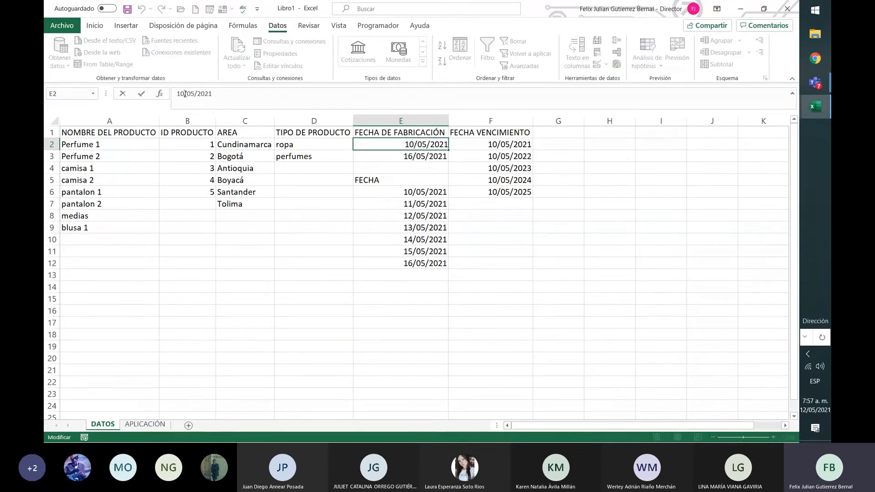
key("Return")
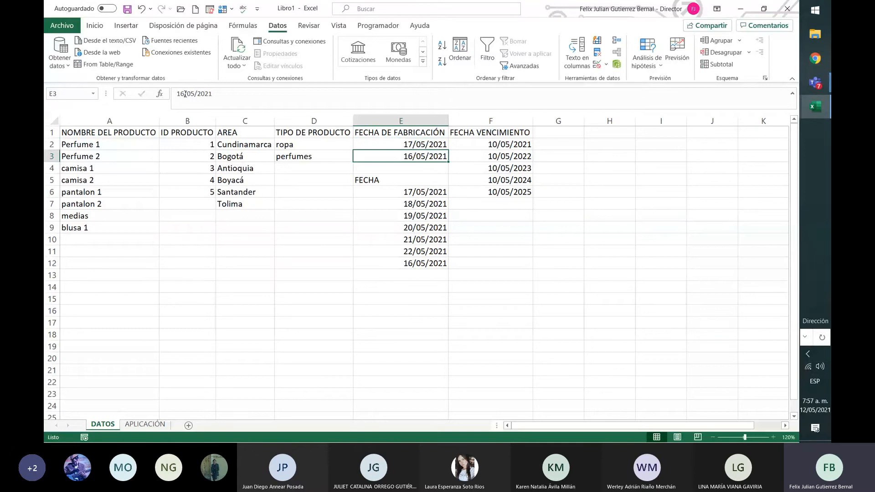
left_click(185, 93)
key("BackSpace")
key("BackSpace")
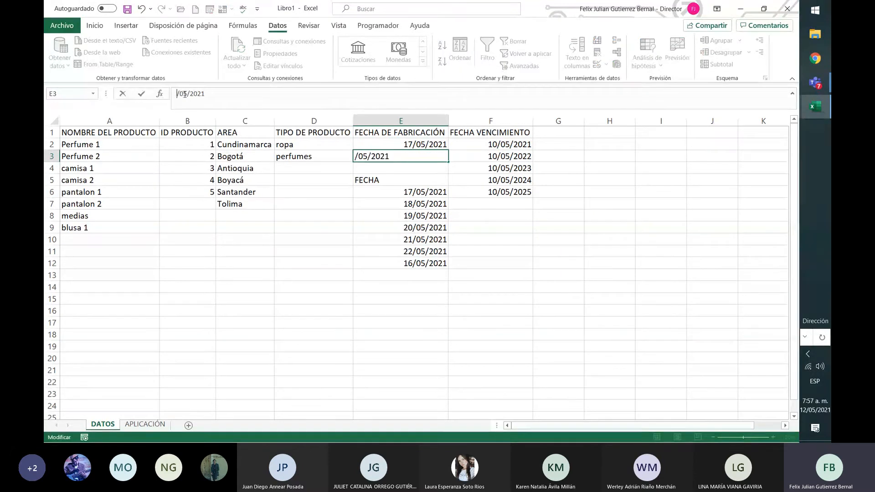
type("24")
Replace the end date in E3 with the formula =E2+7.
left_click(404, 158)
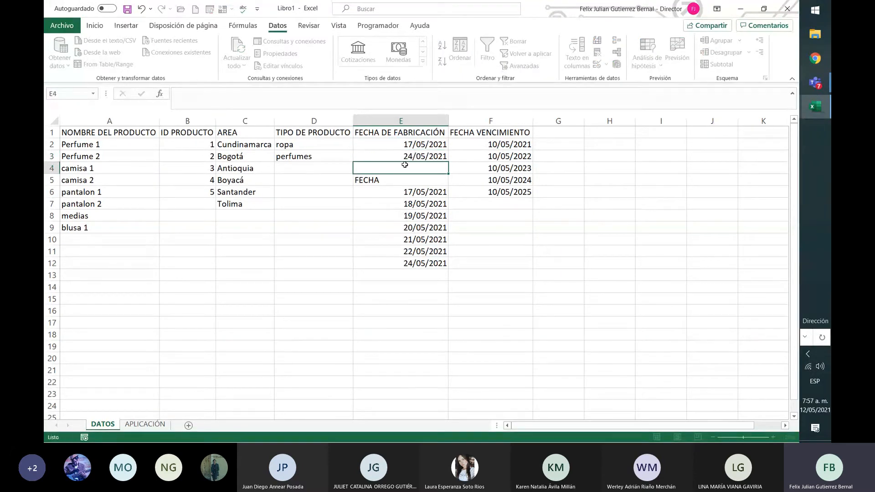
type("=")
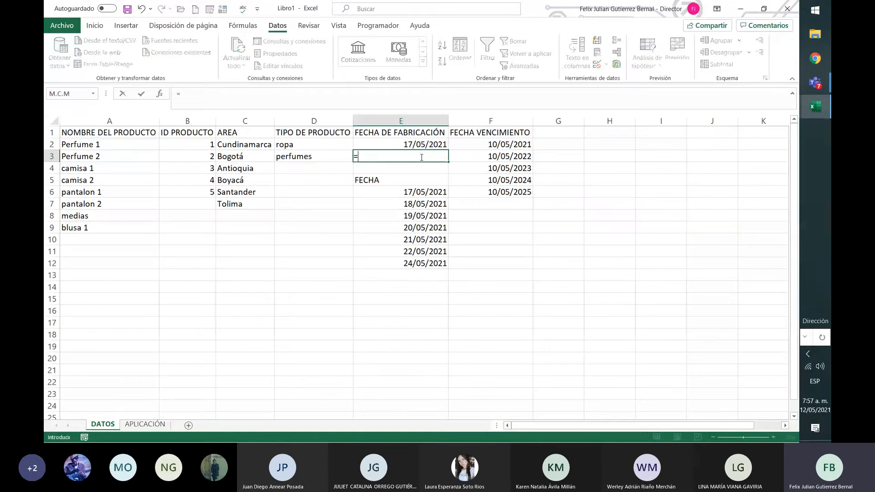
left_click(428, 144)
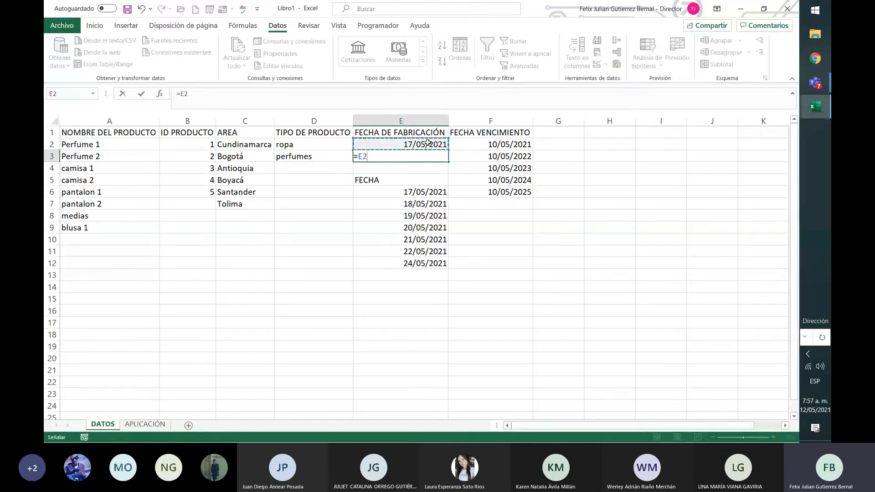
type("+7")
key("Return")
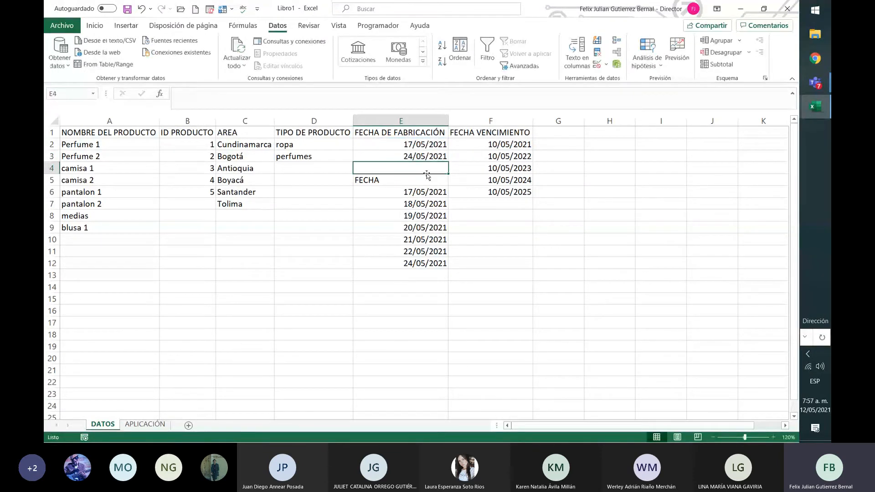
left_click(446, 228)
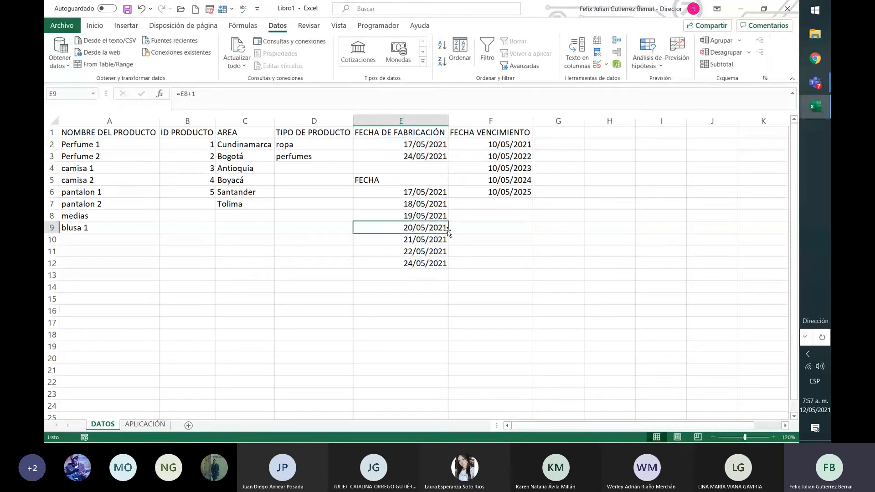
Set the start date in E2 back to 10/05/2021.
left_click(416, 146)
left_click(185, 94)
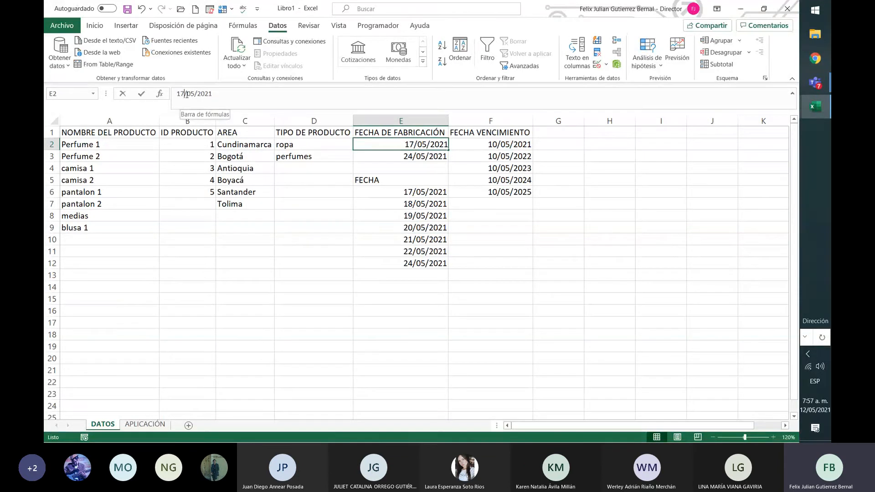
key("BackSpace")
type("0")
key("Return")
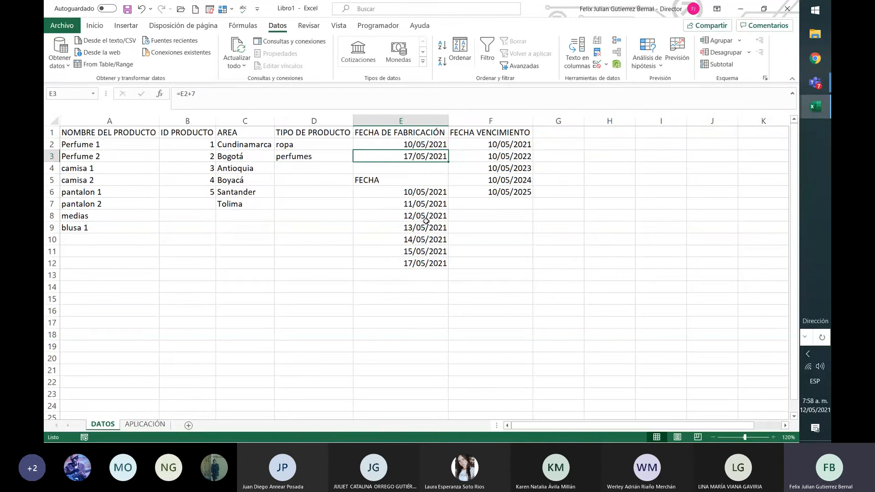
left_click(409, 264)
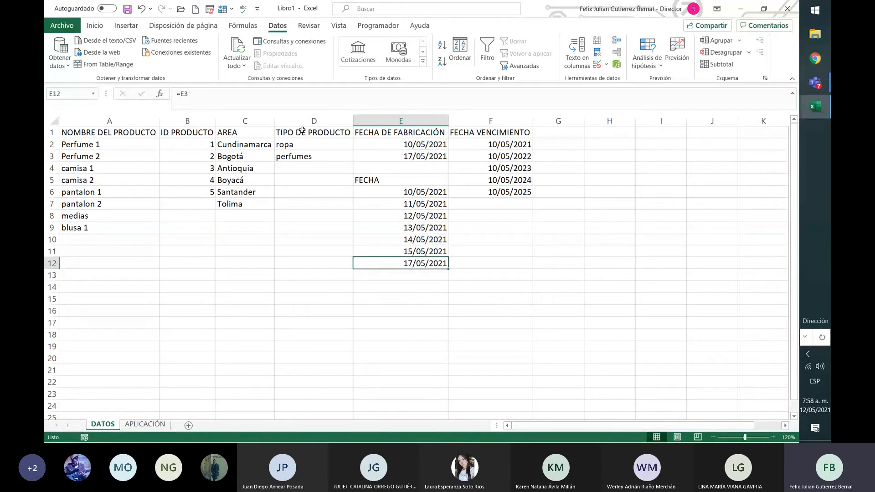
left_click(203, 93)
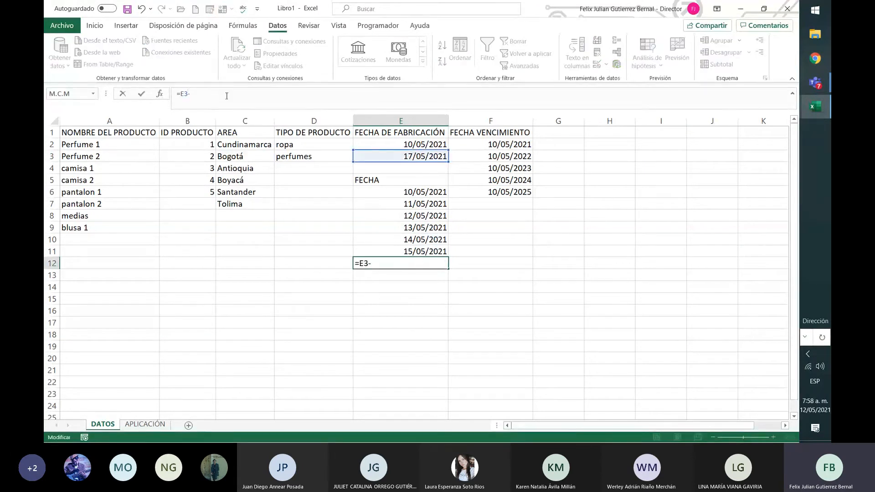
type("-")
key("Escape")
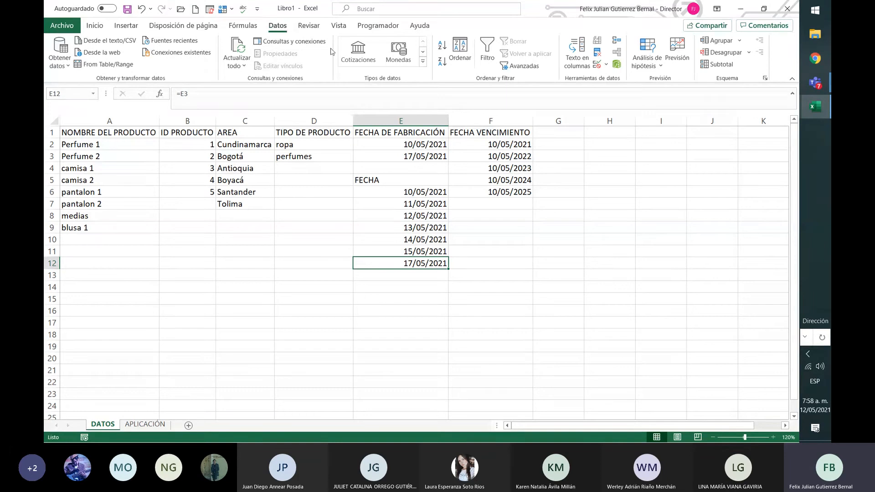
Change the end date formula in E3 to =E2+6.
left_click(401, 160)
left_click(295, 105)
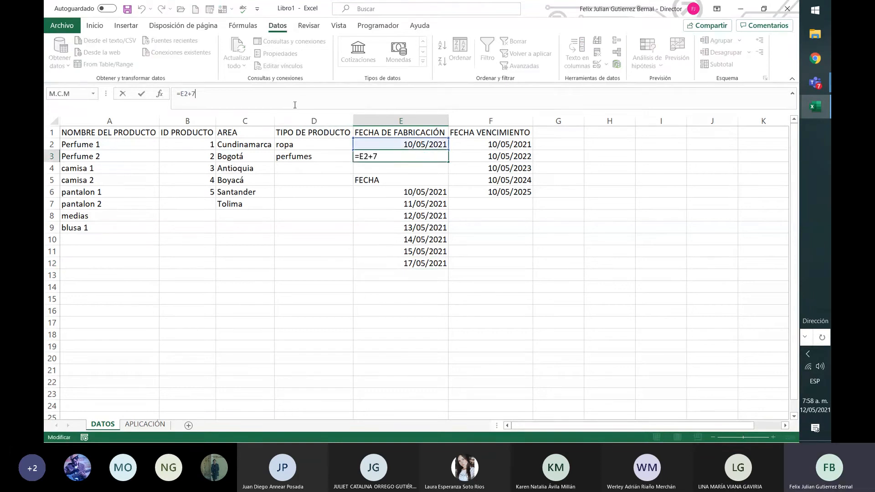
type("6")
key("Return")
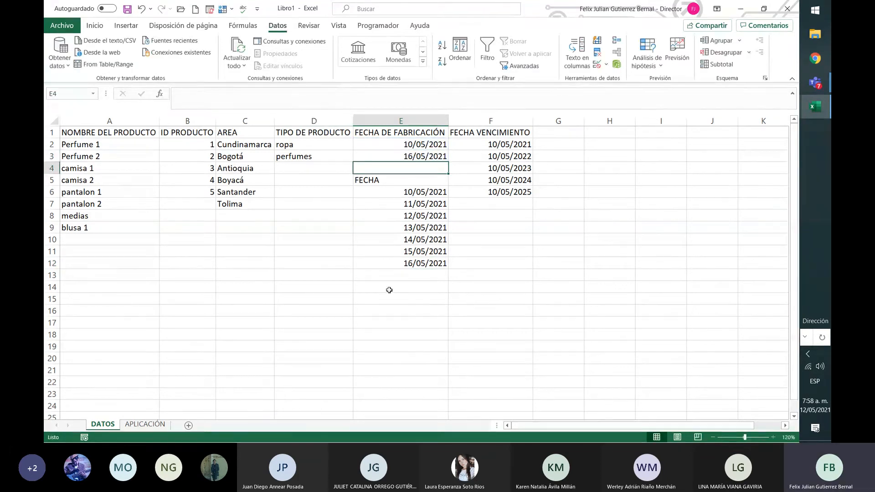
Open data validation for E3:E265 on the APLICACIÓN sheet, extending the existing rule to the unconfigured cells.
left_click(141, 426)
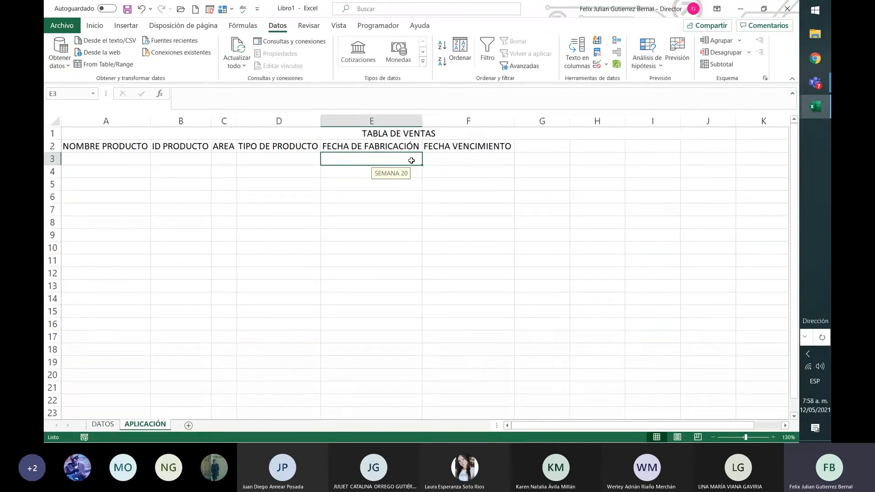
left_click_drag(411, 160, 408, 235)
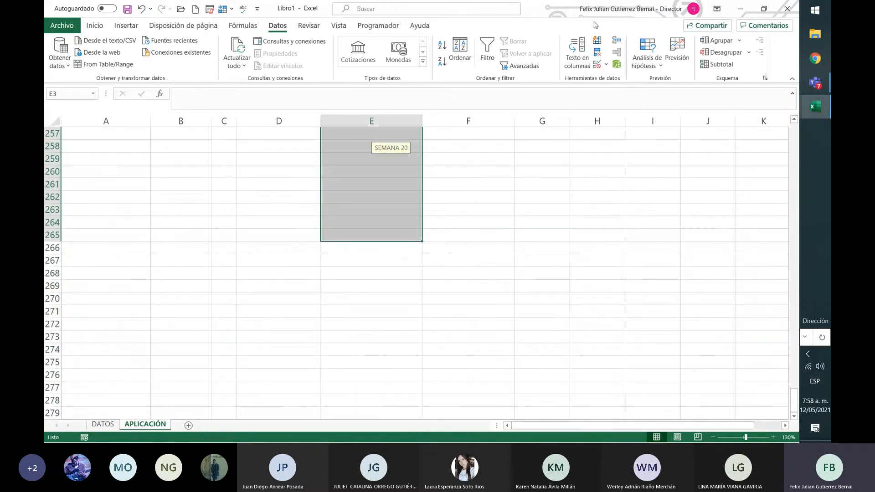
left_click(606, 65)
left_click(610, 81)
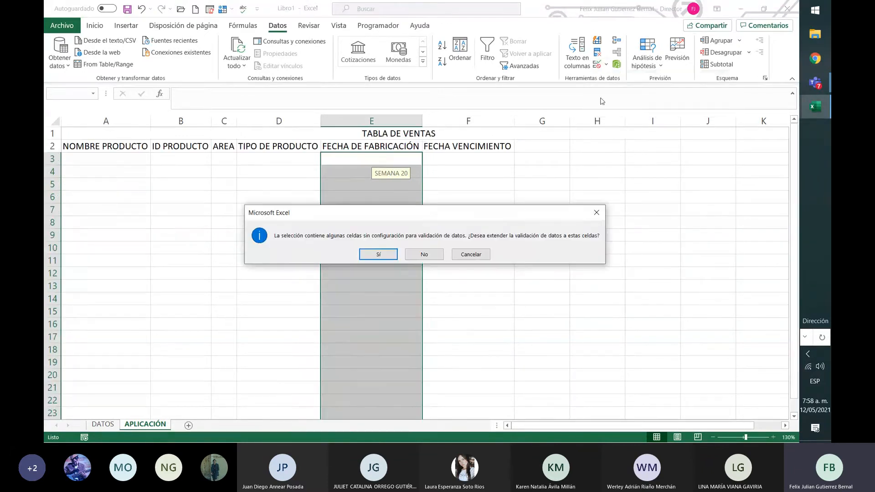
left_click(378, 254)
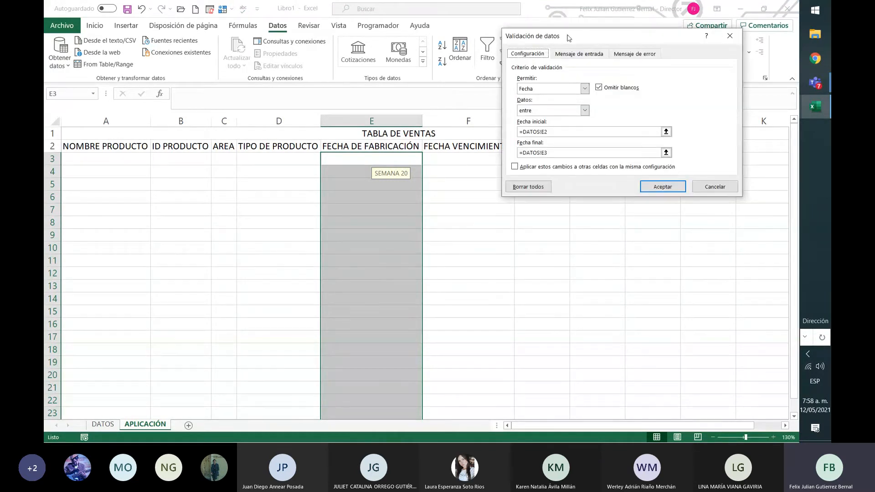
Try to change the FECHA DE FABRICACIÓN validation to a list with =FECHA as its source, and discard the changes.
left_click(585, 88)
left_click(550, 120)
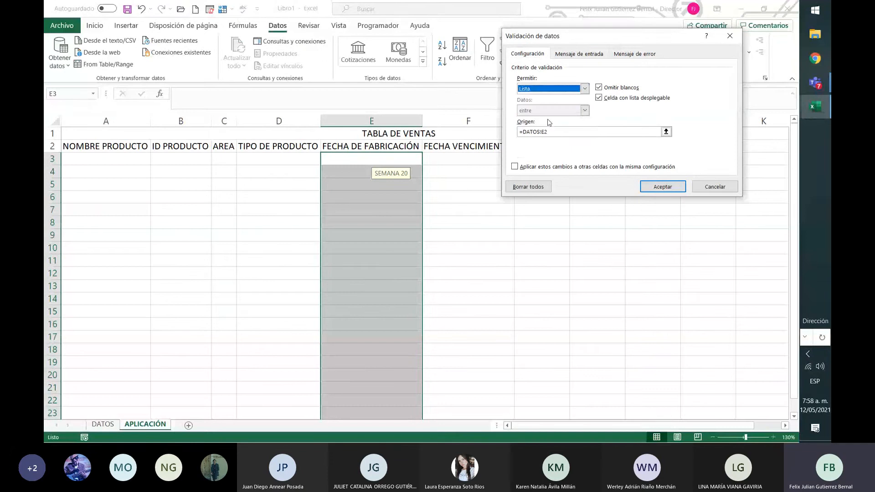
left_click(611, 131)
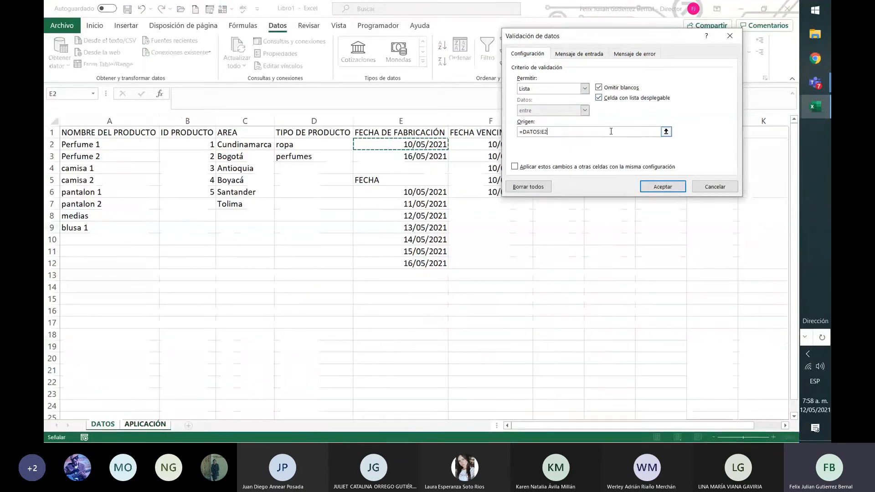
key("BackSpace")
key("BackSpace")
key("BackSpace")
key("BackSpace")
key("BackSpace")
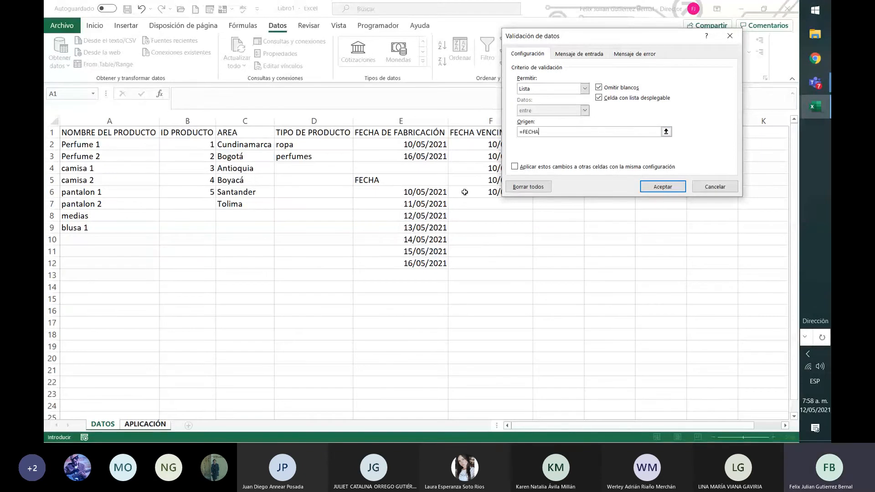
key("Return")
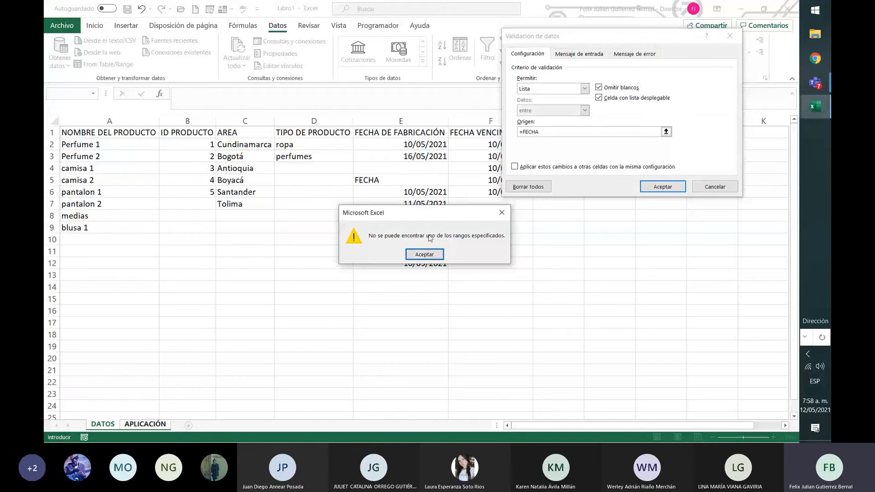
left_click(424, 254)
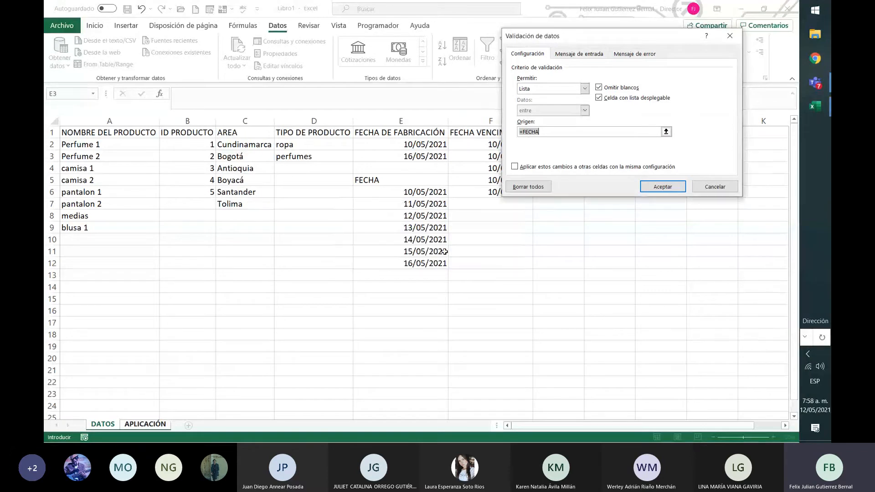
left_click(668, 132)
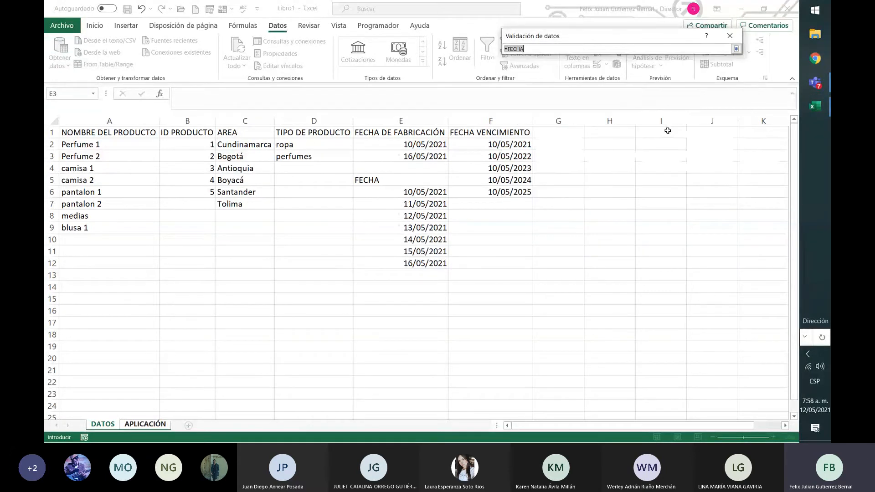
left_click(735, 46)
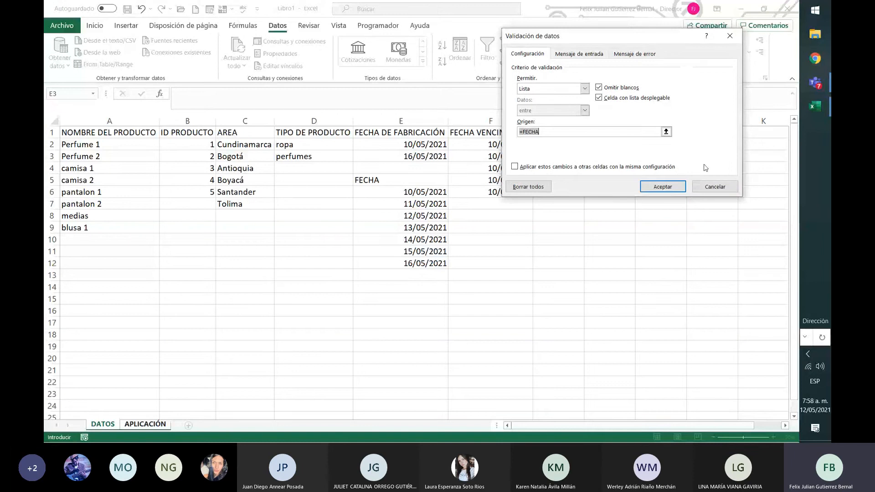
left_click(713, 187)
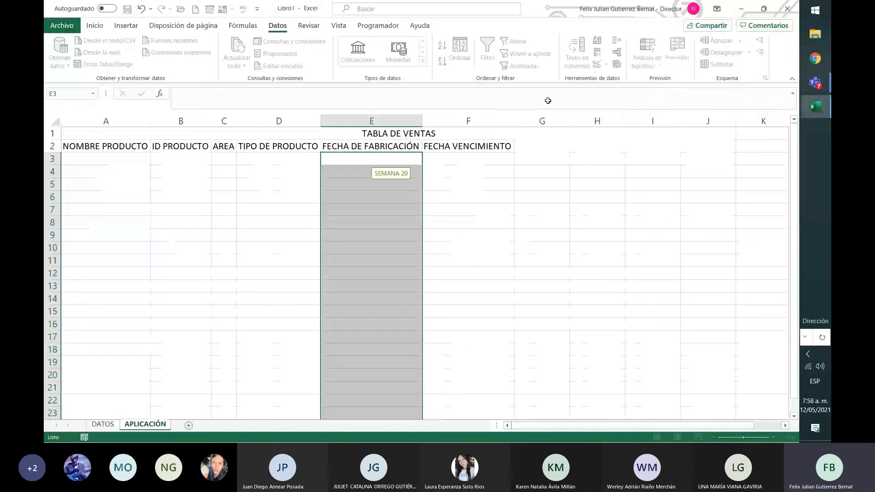
Start a new defined name in the name manager and call it FECHA.
left_click(243, 26)
left_click(404, 50)
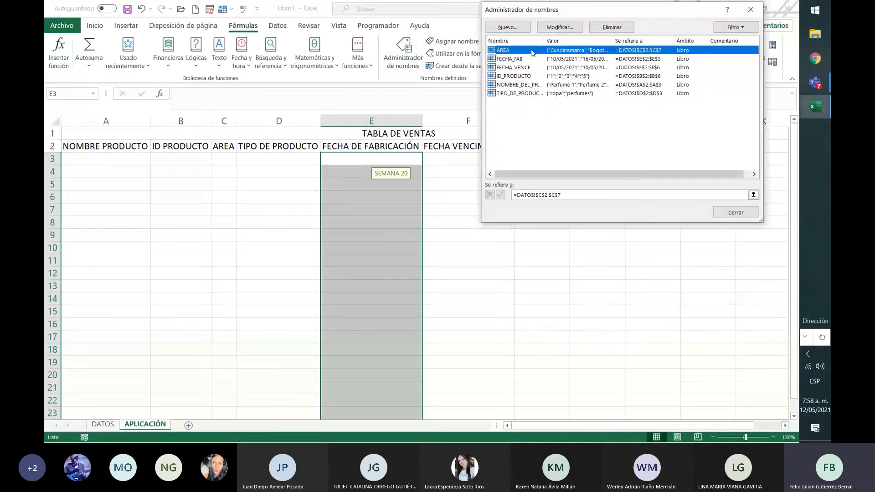
left_click(508, 28)
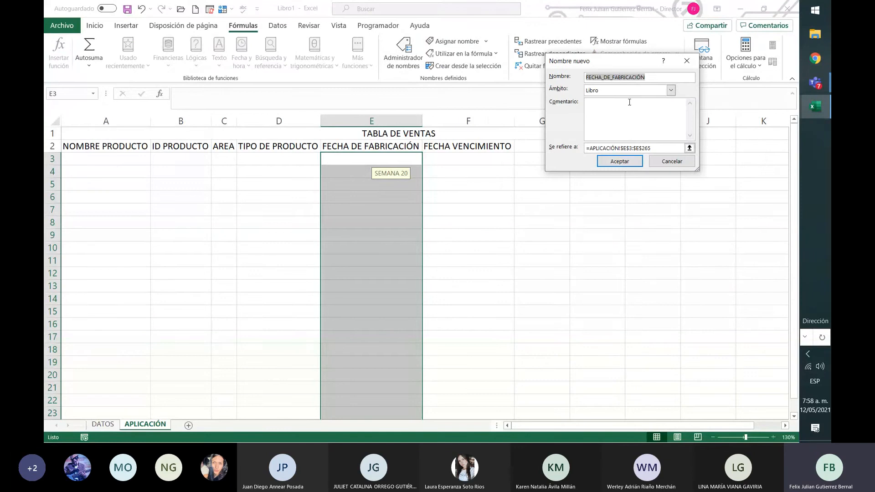
left_click(608, 77)
left_click_drag(602, 78, 723, 84)
key("Left")
key("Right")
key("Right")
key("Right")
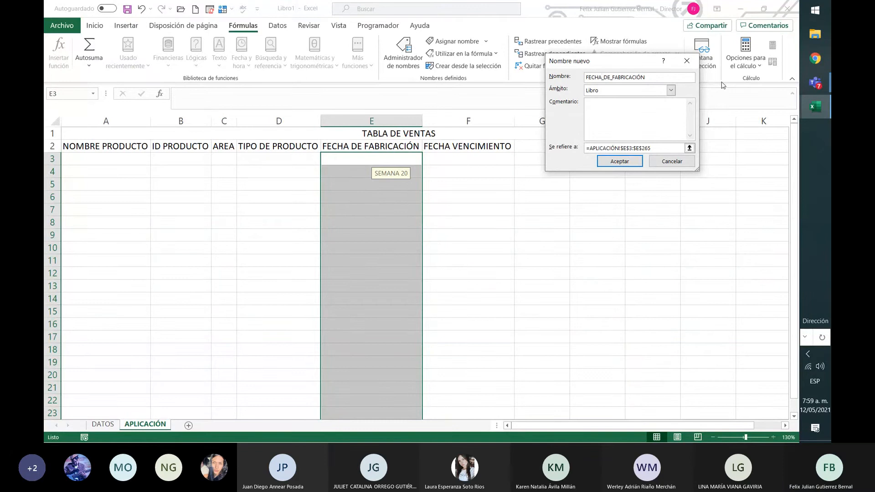
key("Delete")
key("Delete")
key("Delete")
key("Delete")
key("Delete")
key("Delete")
key("Delete")
key("Delete")
key("Delete")
key("Delete")
key("Delete")
key("Delete")
key("Delete")
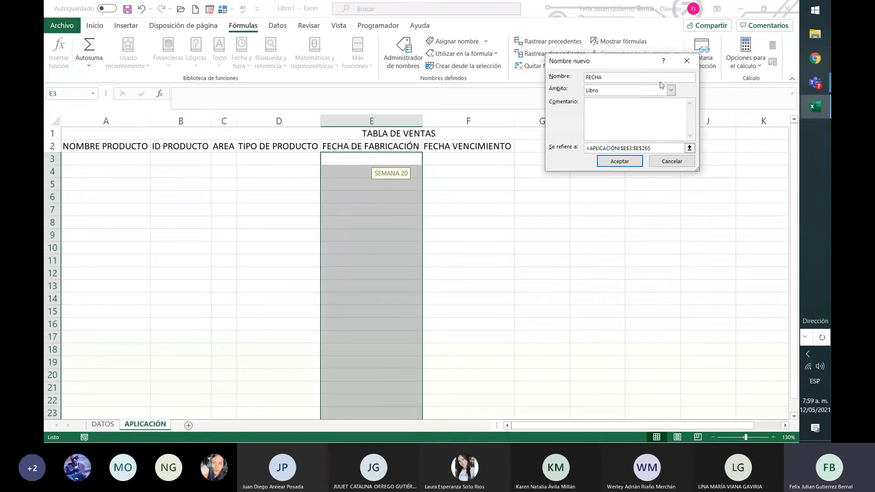
Point the new name FECHA to DATOS!$E$6:$E$12, save it and close the name manager.
left_click(690, 148)
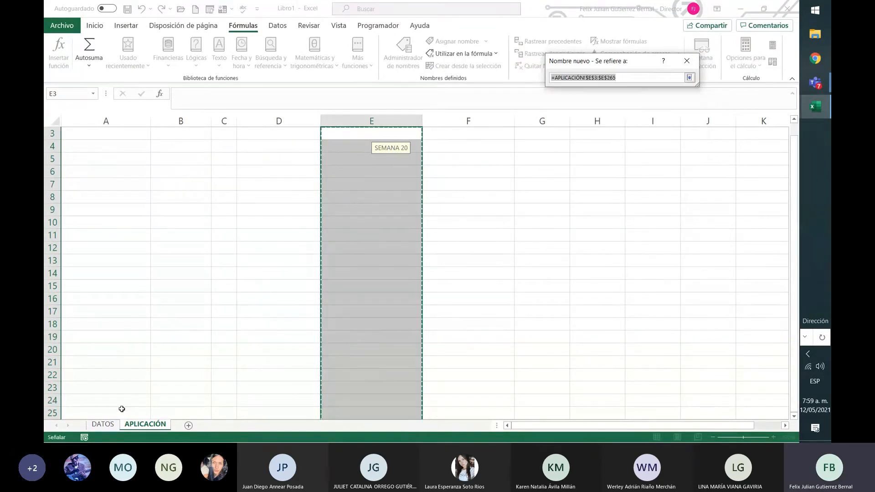
left_click(104, 426)
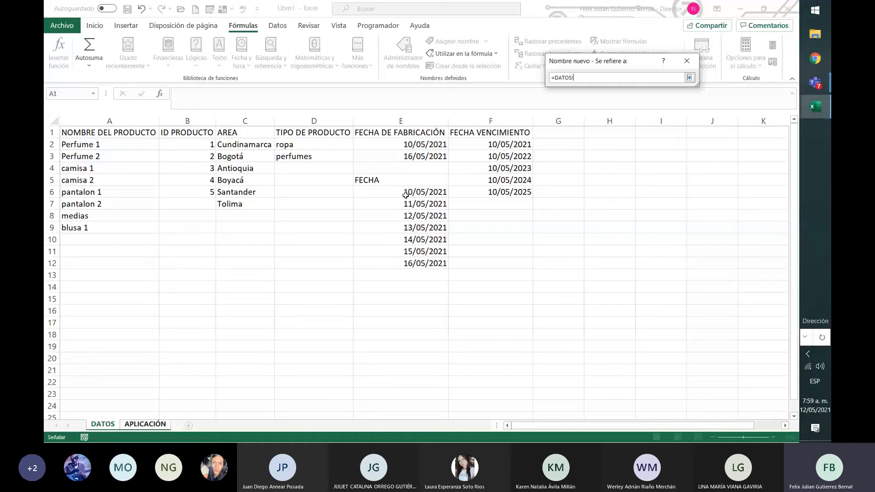
left_click_drag(405, 193, 418, 262)
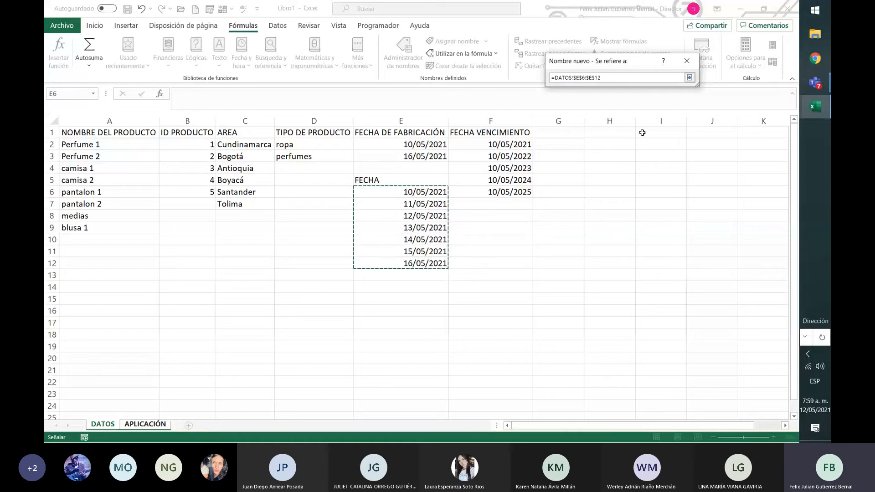
left_click(689, 77)
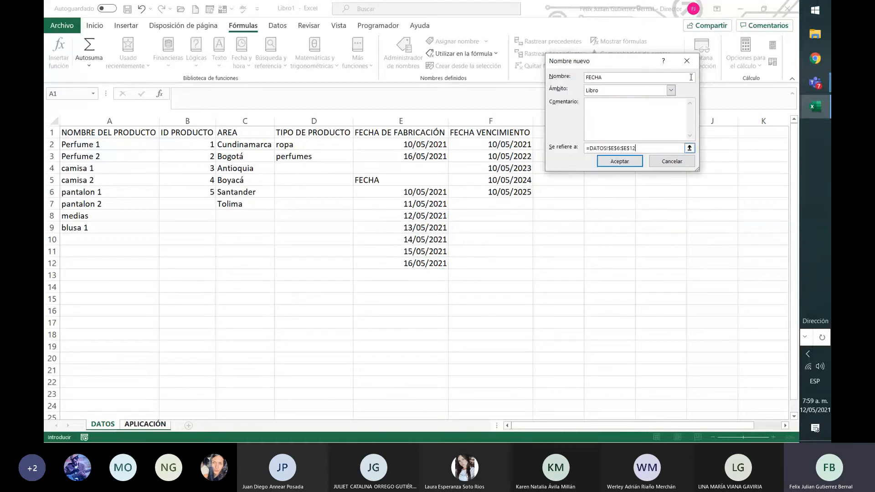
left_click(621, 162)
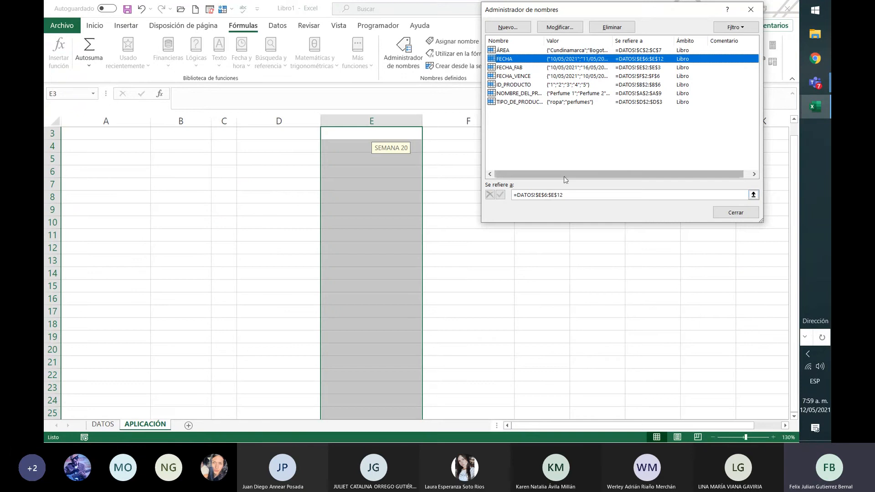
left_click(736, 213)
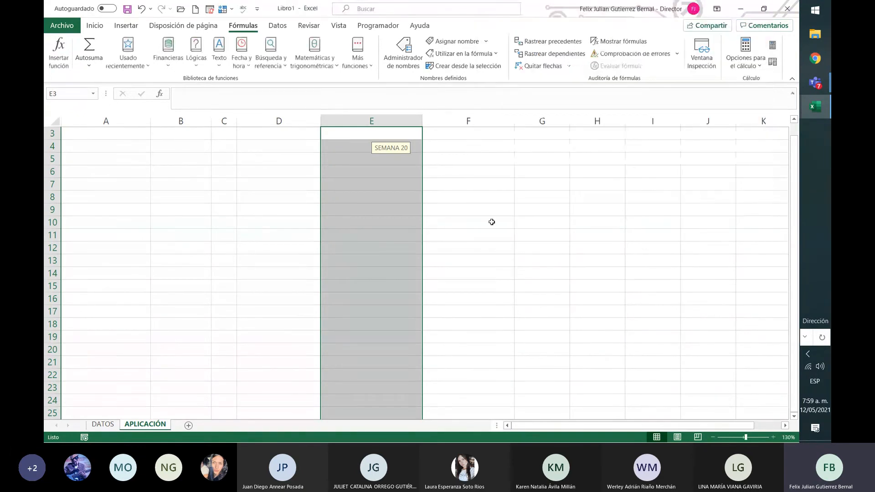
Open data validation for the FECHA DE FABRICACIÓN cells from E3 downward on APLICACIÓN, extending the rule to the unconfigured cells.
left_click(493, 222)
scroll(390, 162, "up", 1)
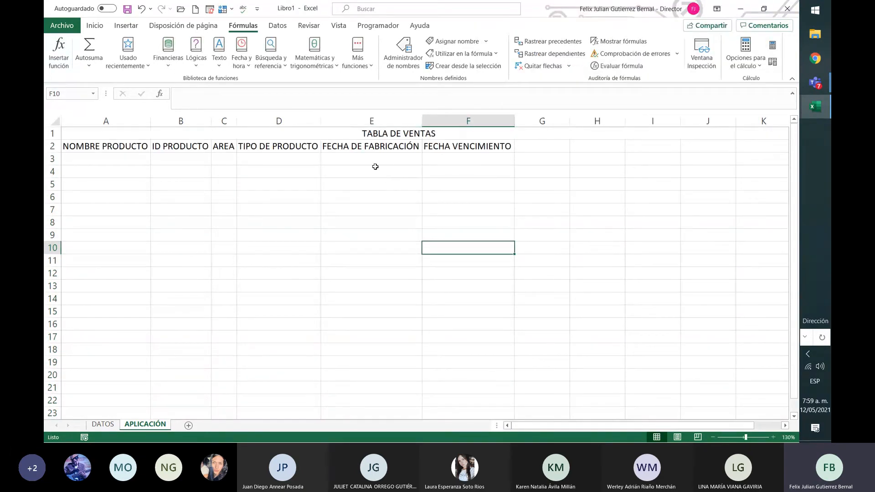
left_click(381, 160)
left_click_drag(381, 163, 397, 422)
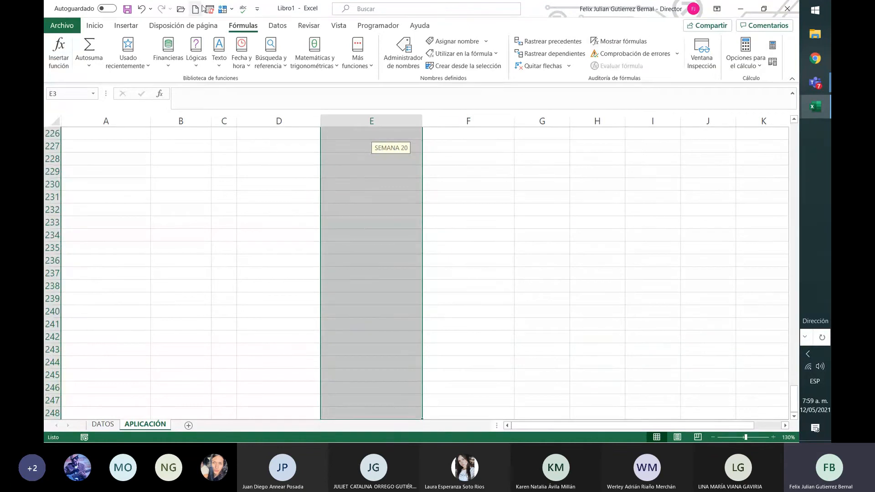
left_click(278, 26)
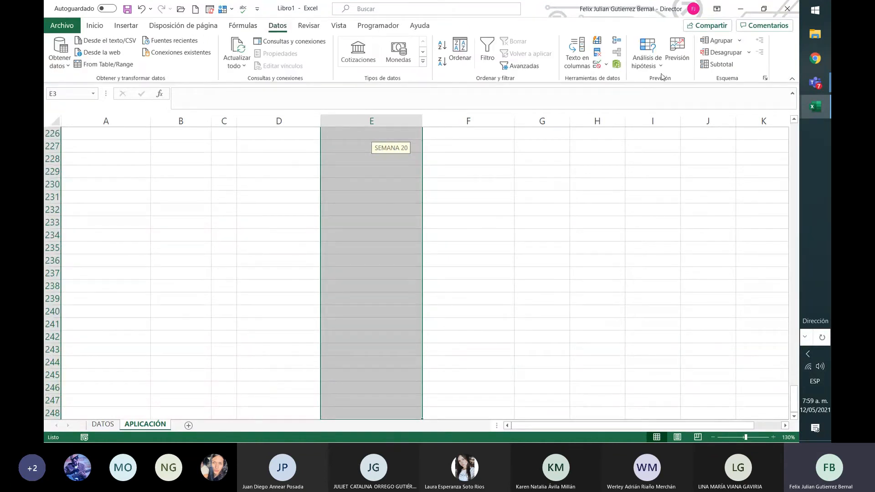
left_click(606, 65)
left_click(639, 78)
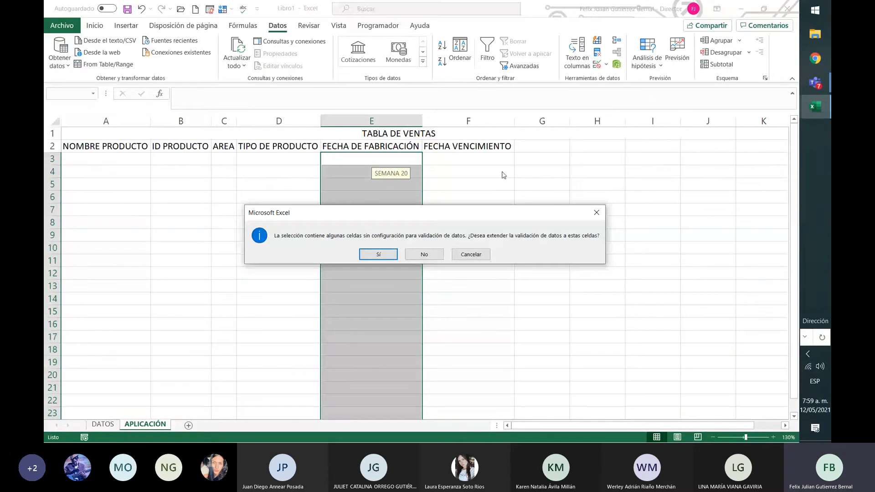
left_click(378, 254)
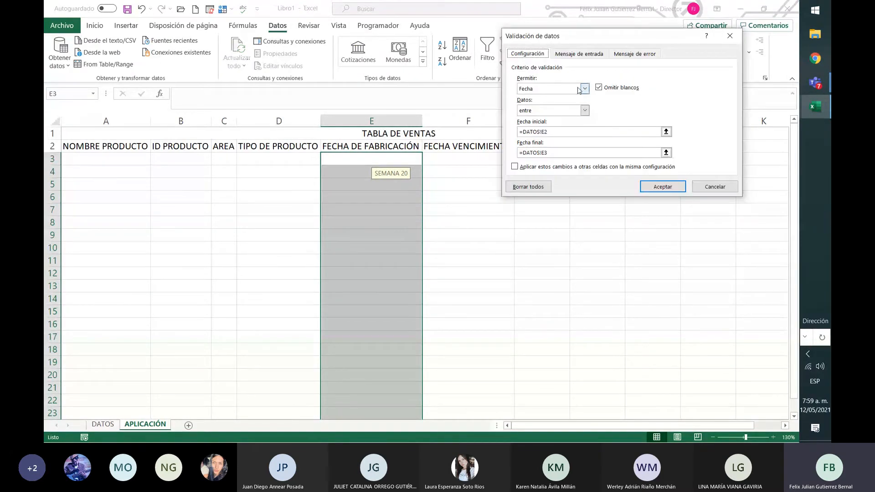
Change the FECHA DE FABRICACIÓN validation to a list with =FECHA as its source and apply it.
left_click(585, 88)
left_click(550, 119)
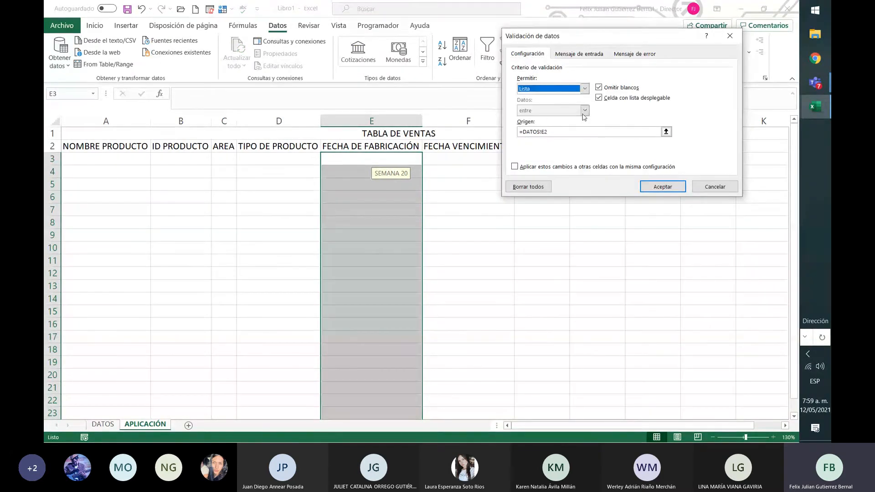
left_click(644, 130)
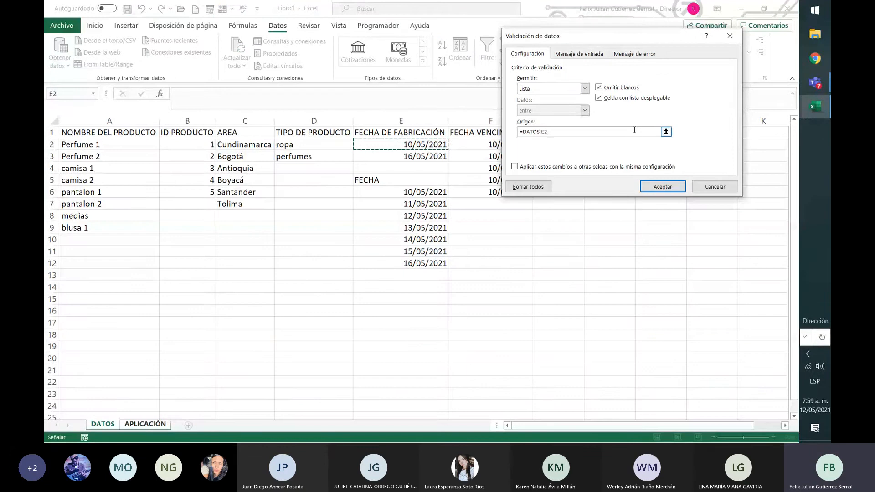
key("BackSpace")
key("BackSpace")
key("BackSpace")
key("BackSpace")
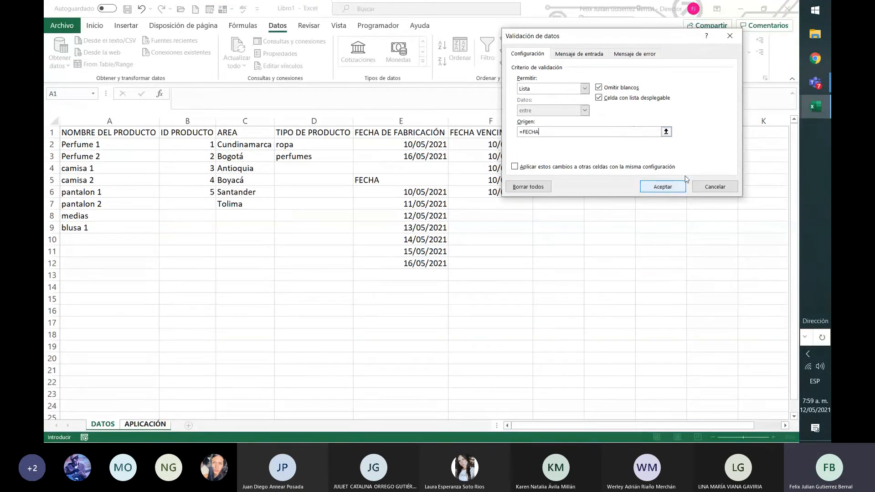
left_click(667, 187)
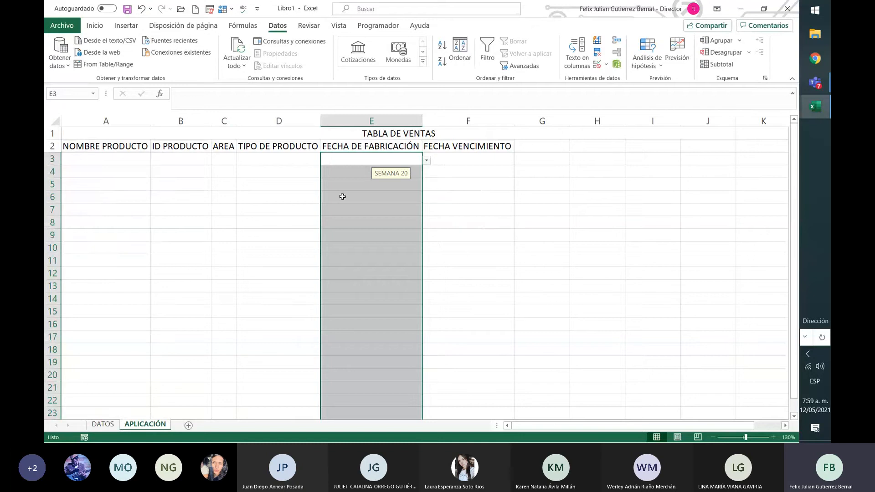
Check the date drop-down in E3 on APLICACIÓN and compare it with the dates on the DATOS sheet.
left_click(368, 170)
left_click(382, 155)
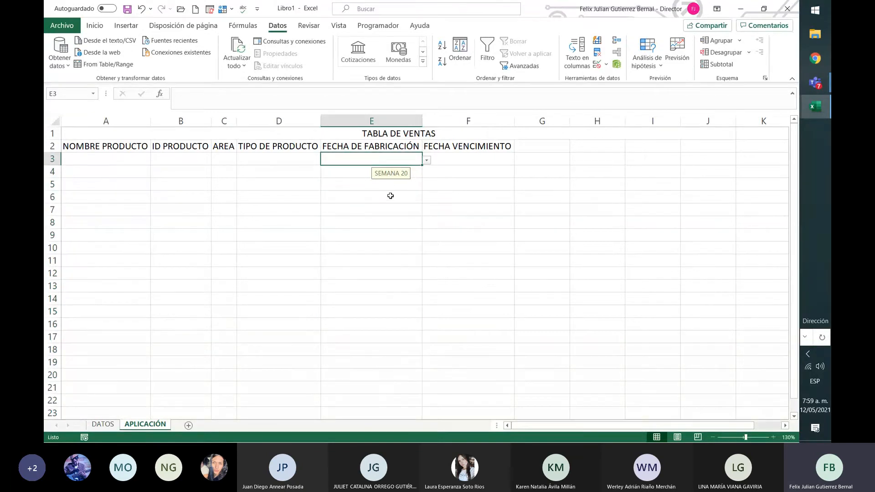
left_click(427, 161)
key("Escape")
left_click(103, 424)
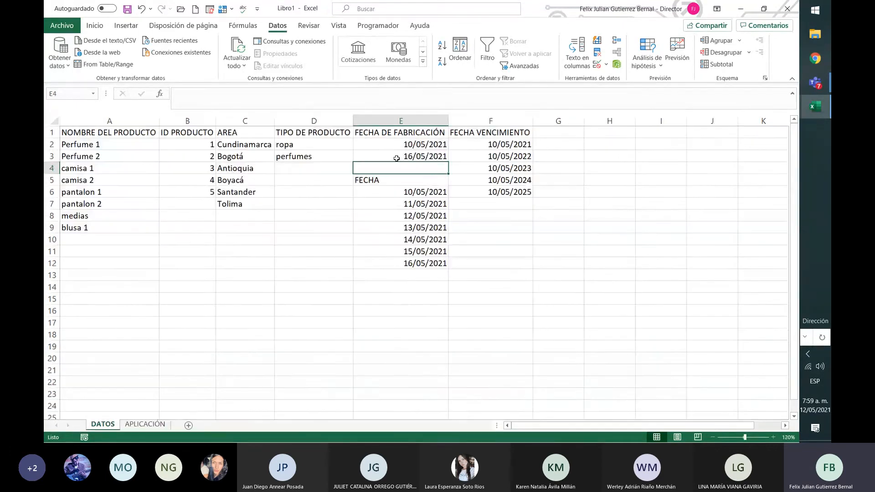
left_click(145, 424)
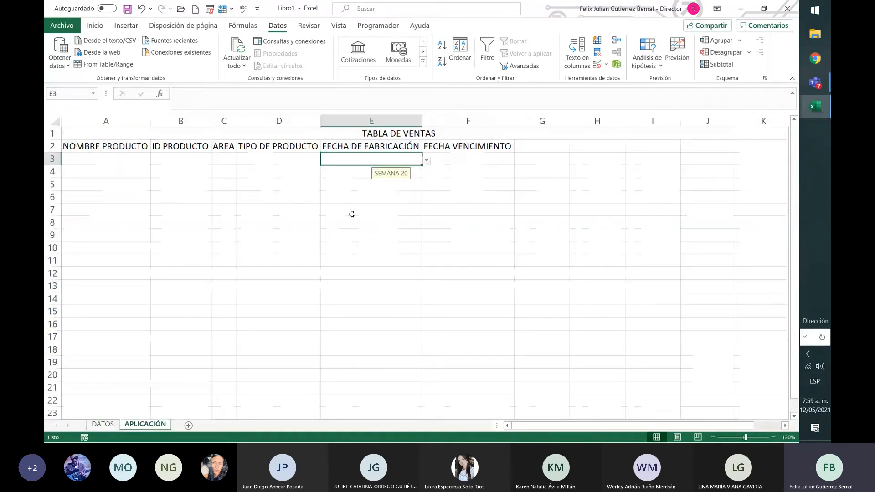
left_click(475, 156)
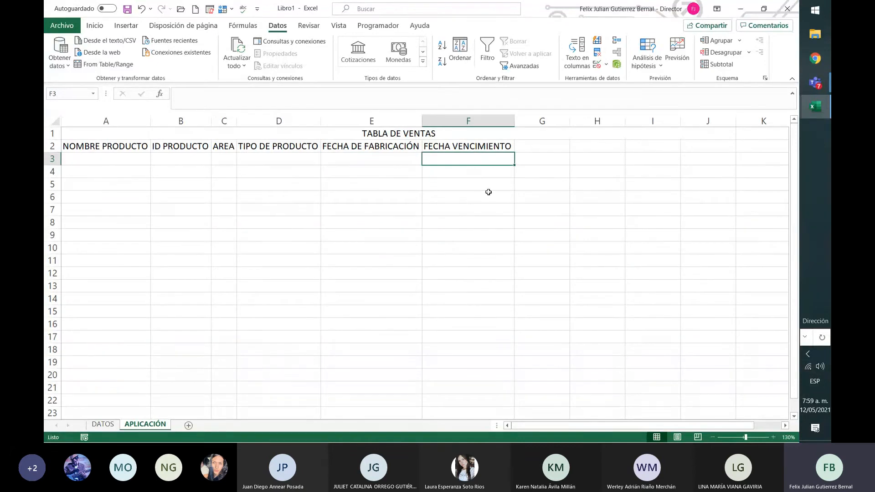
Replace the first FECHA VENCIMIENTO date, cell F2 on the DATOS sheet, with the formula =E2+365.
left_click(103, 424)
left_click(516, 144)
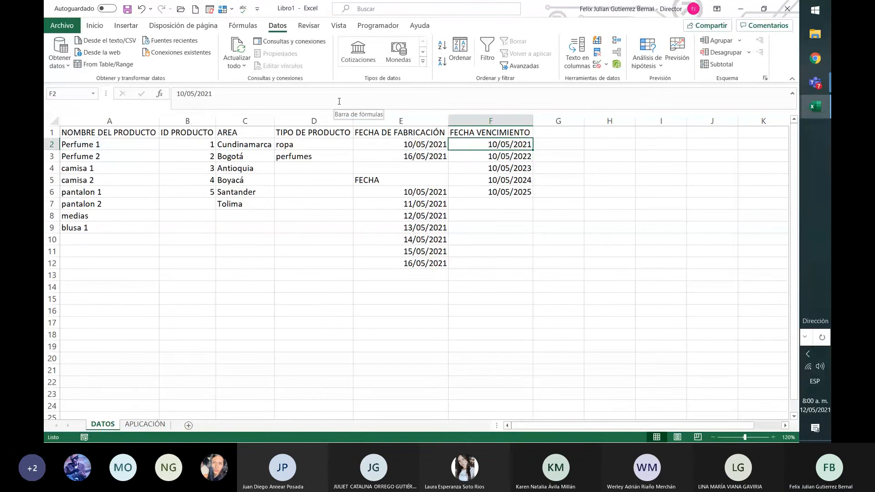
type("=")
left_click(314, 120)
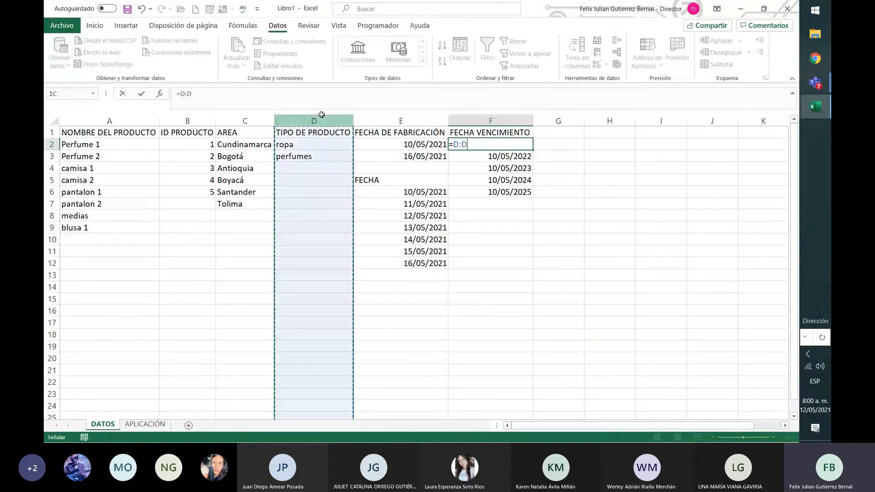
left_click(431, 145)
type("+")
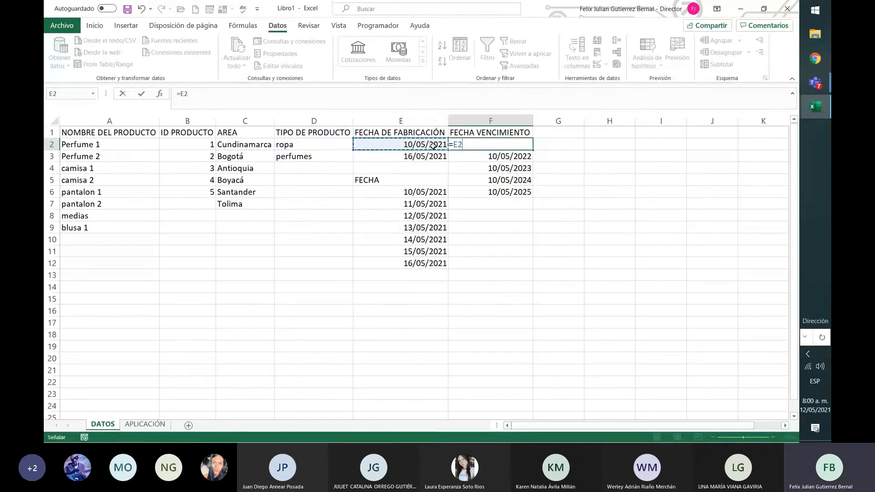
type("365")
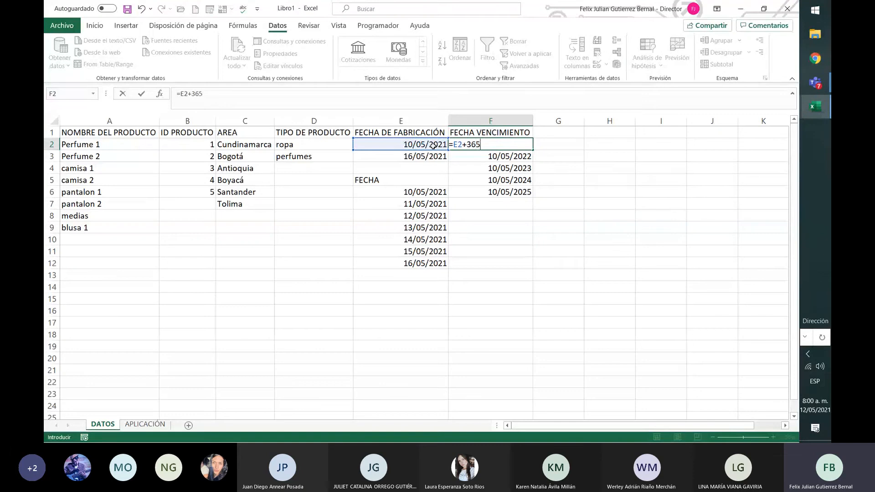
key("Return")
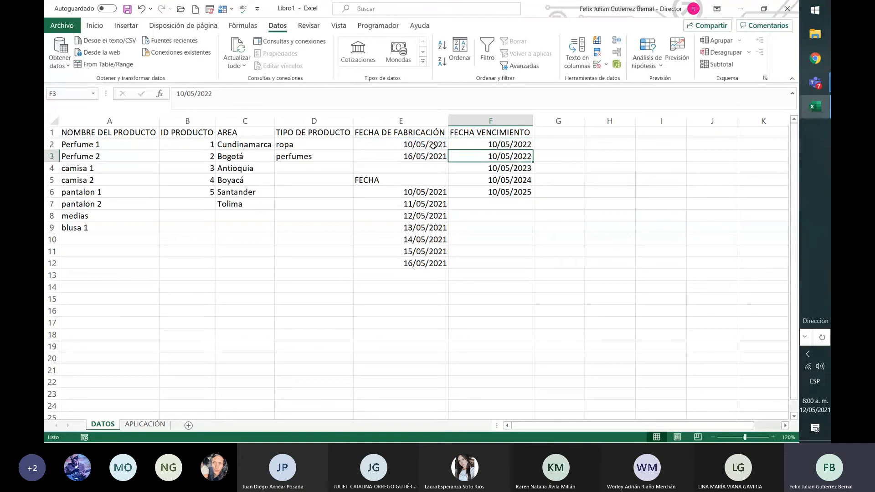
Extend the formula in F2 to three years as =E2+365*3.
left_click(511, 144)
left_click(259, 92)
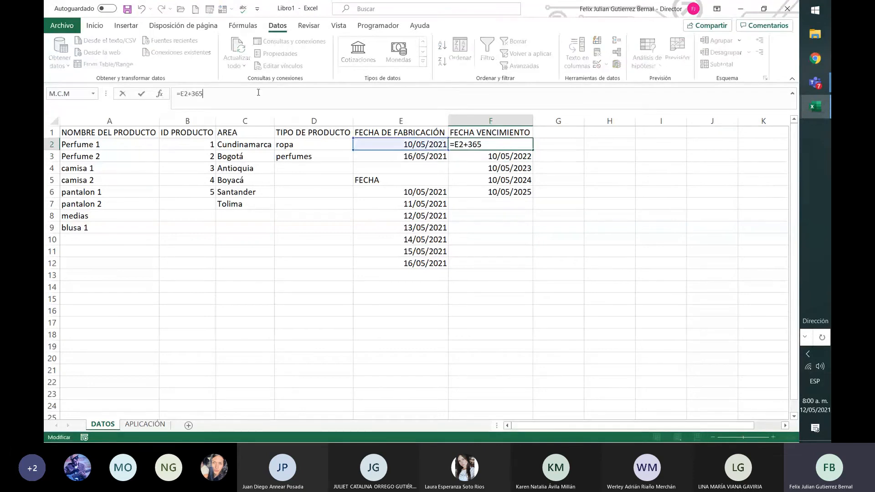
key("Return")
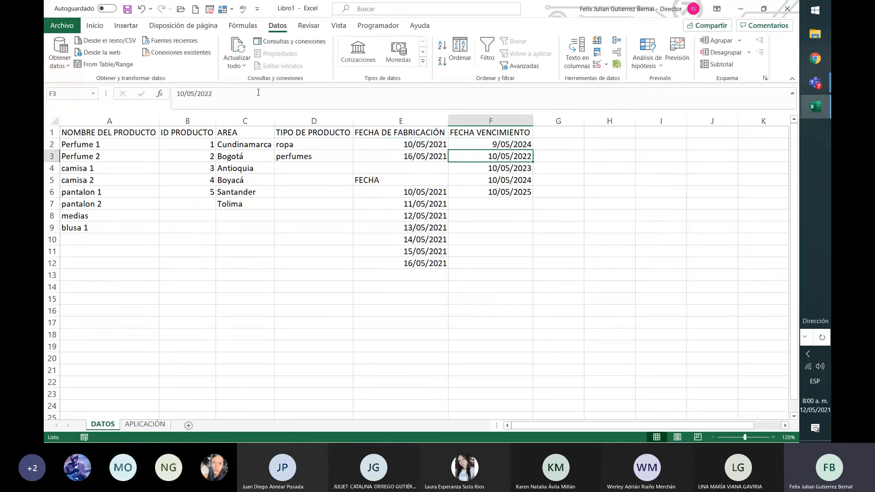
left_click(529, 145)
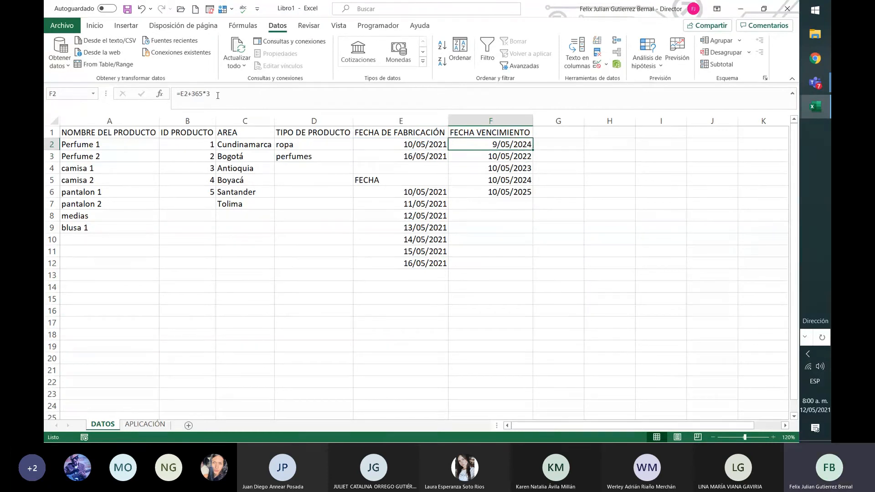
Replace the FECHA VENCIMIENTO date in F3 with the four-year formula =E2+365*4.
left_click(495, 162)
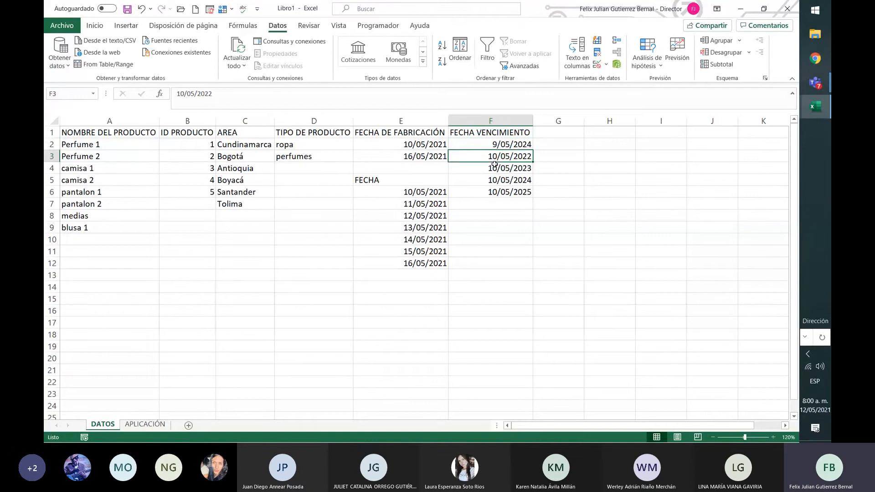
left_click_drag(216, 94, 174, 94)
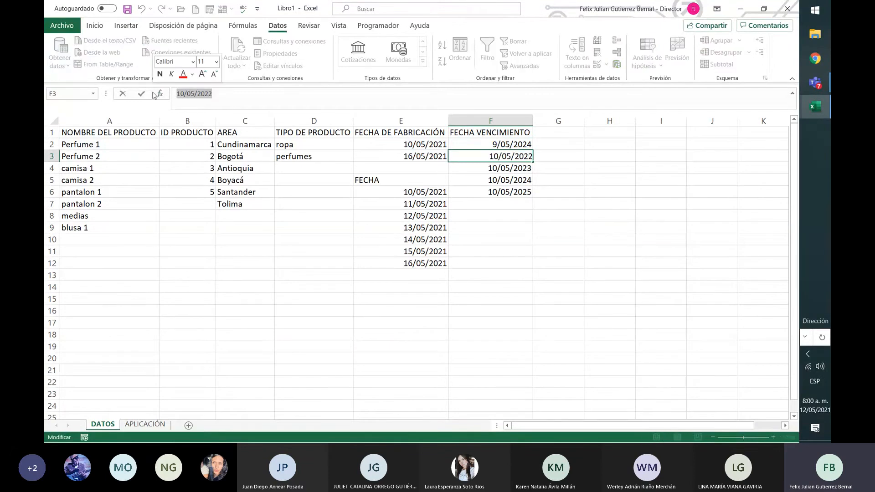
type("=")
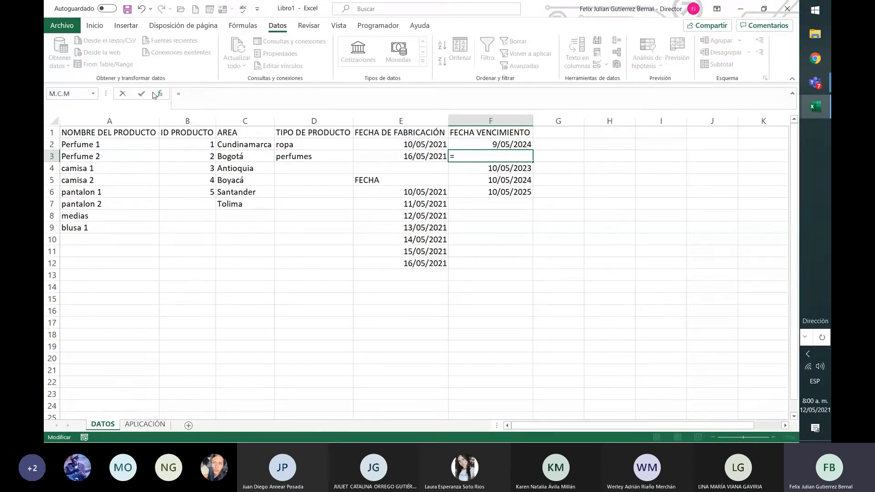
left_click(437, 145)
type("+365*4")
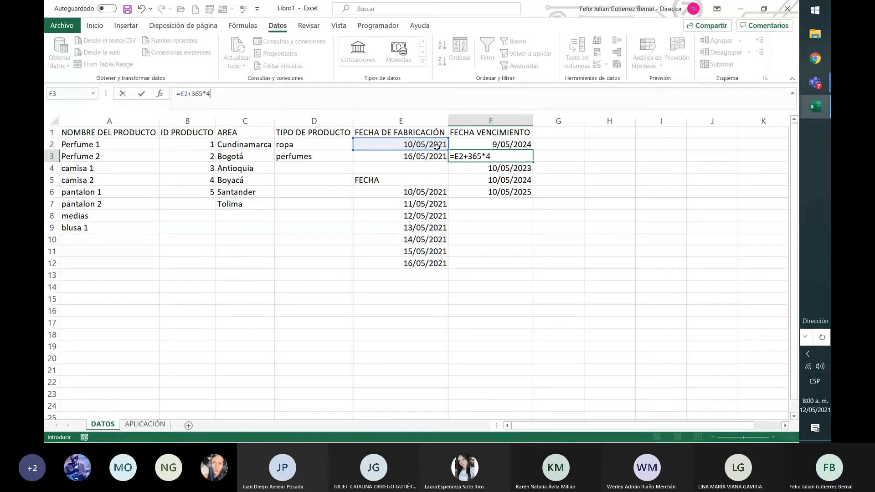
key("Return")
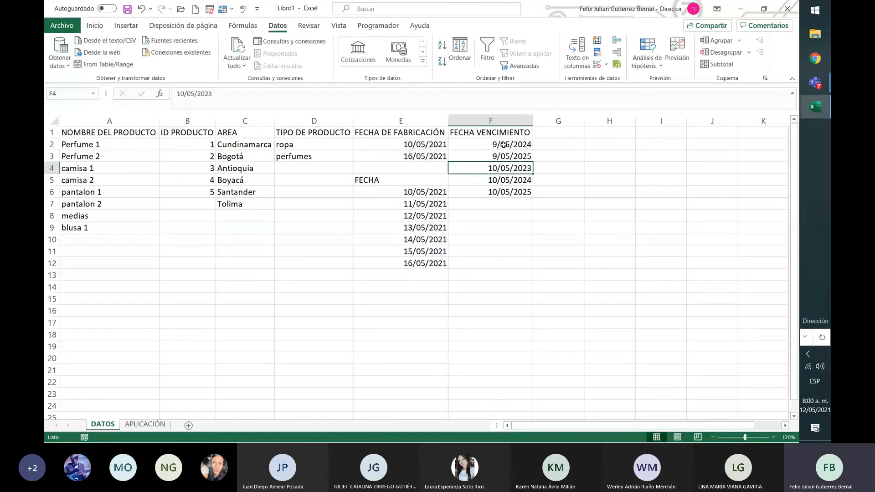
Make the manufacturing date reference absolute in the F2 formula so it reads =$E$2+365*3.
left_click_drag(492, 146, 513, 160)
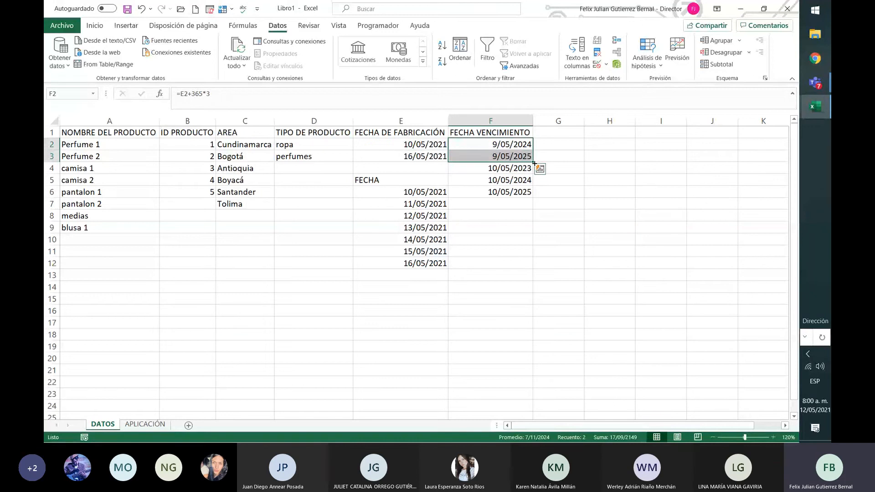
left_click(481, 152)
left_click(484, 145)
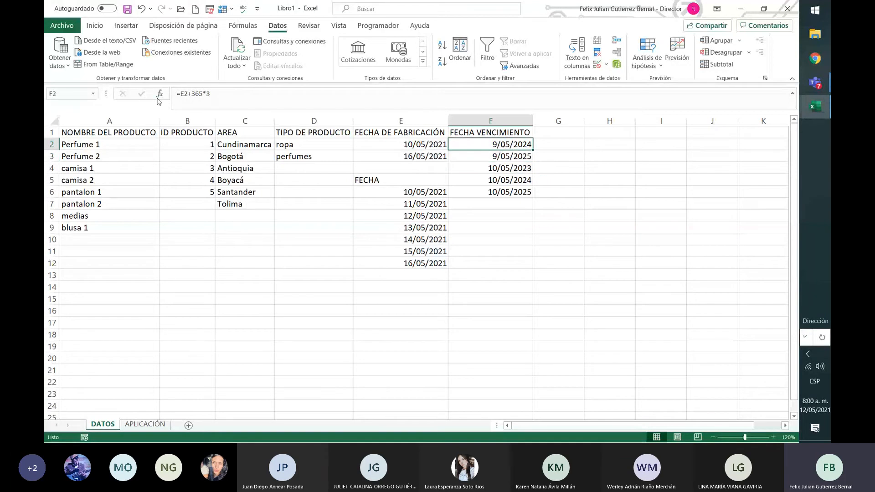
left_click(185, 93)
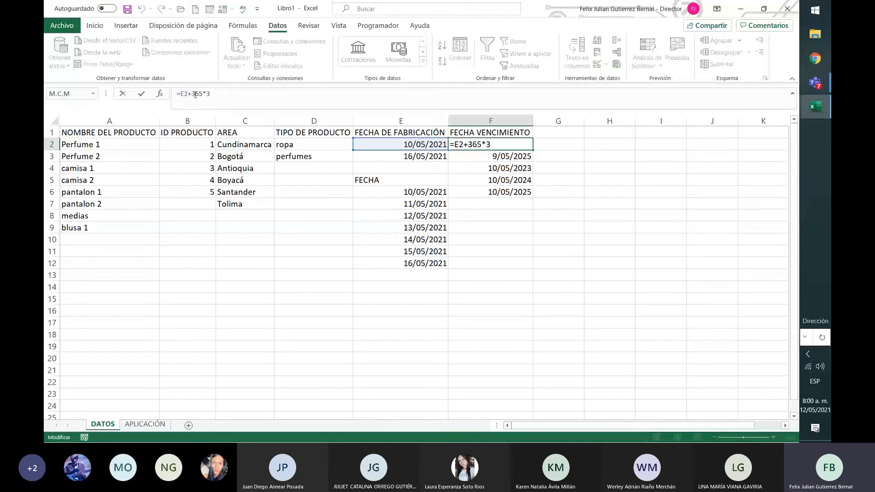
type("$E$")
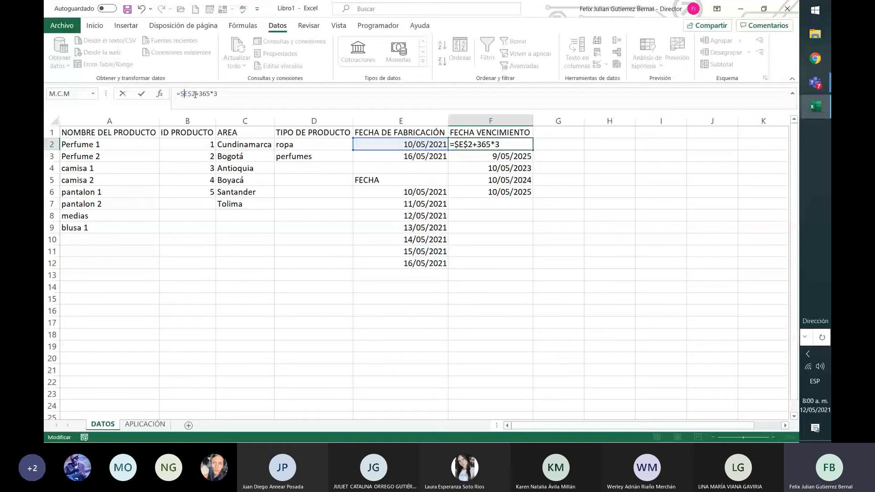
key("Return")
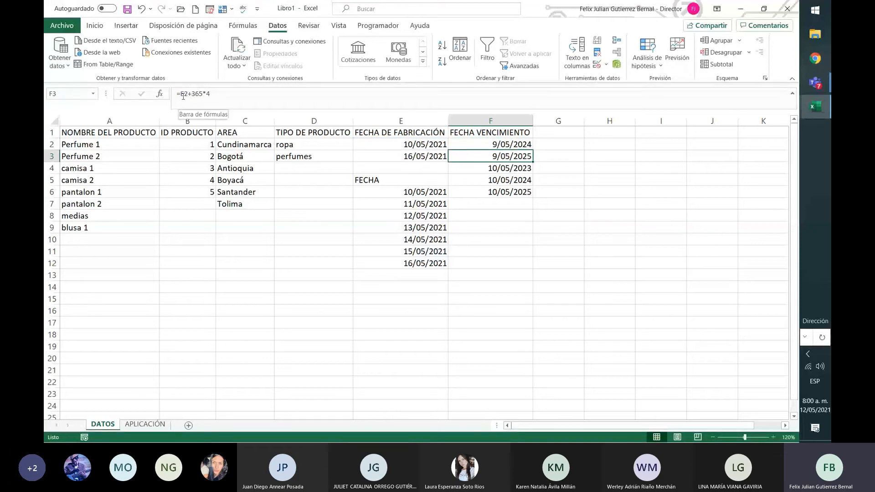
Make the date reference in F3 absolute as well, with the formula =$E$2+365*4.
left_click(183, 96)
type("$E$")
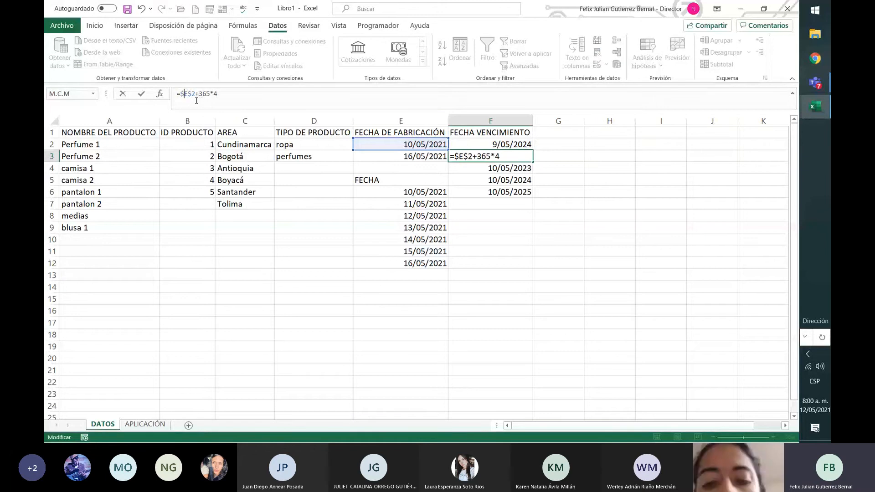
key("Return")
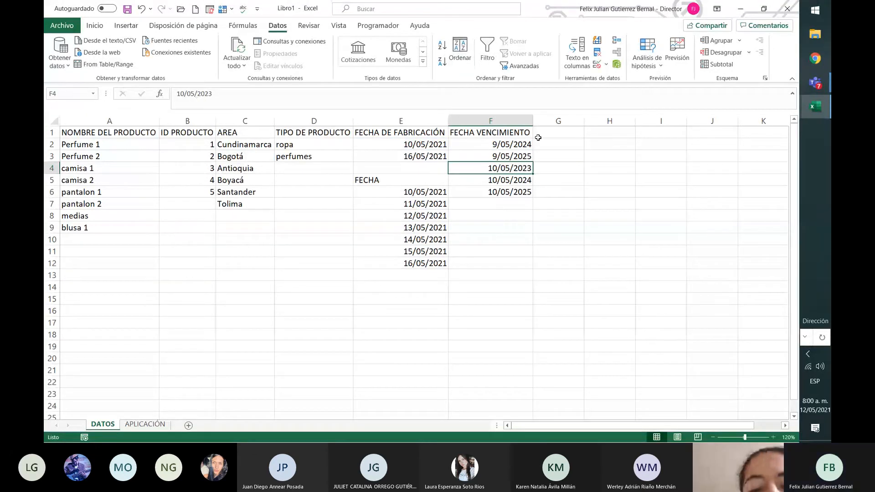
left_click(530, 144)
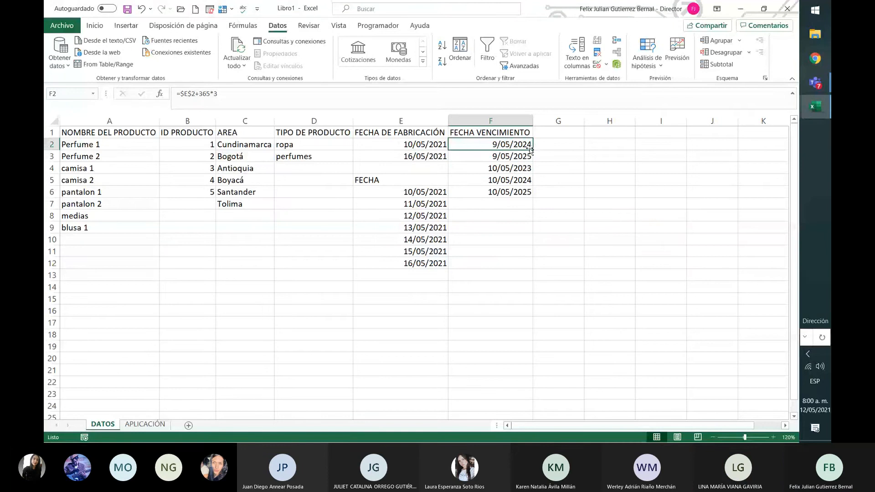
left_click_drag(531, 150, 532, 157)
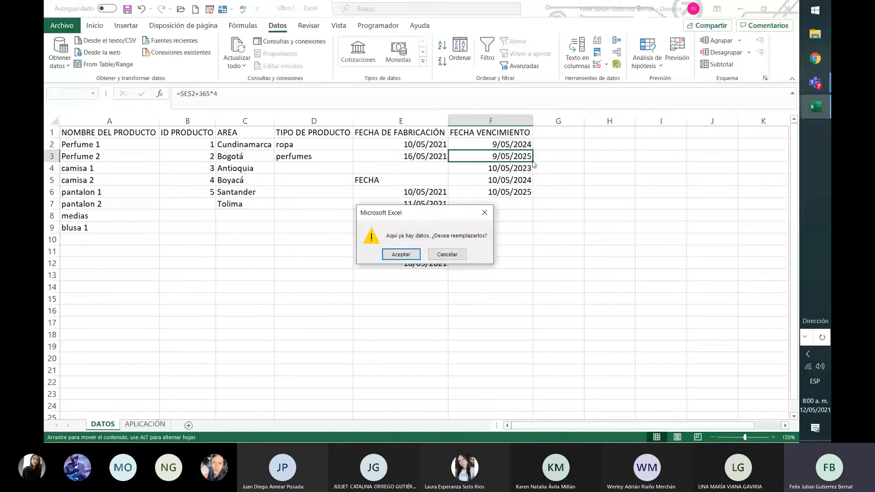
left_click(447, 254)
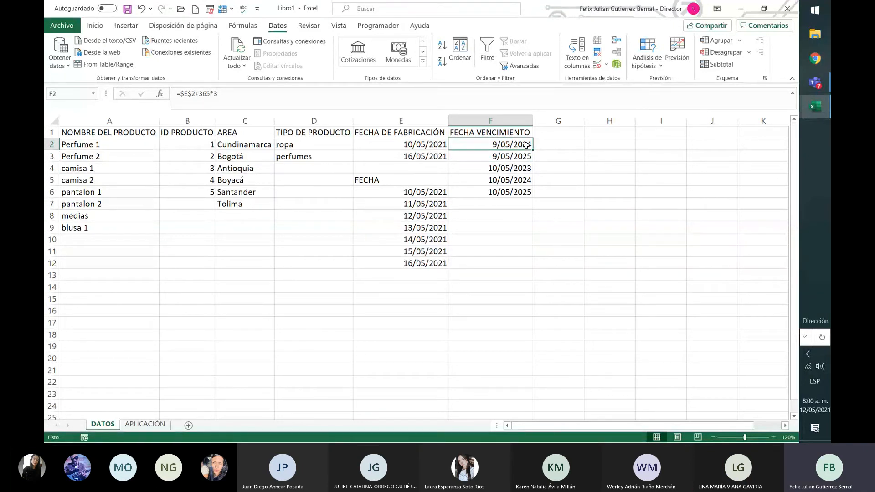
Fill the F2:F3 expiry formulas down the FECHA VENCIMIENTO column through F6.
left_click_drag(527, 145, 531, 197)
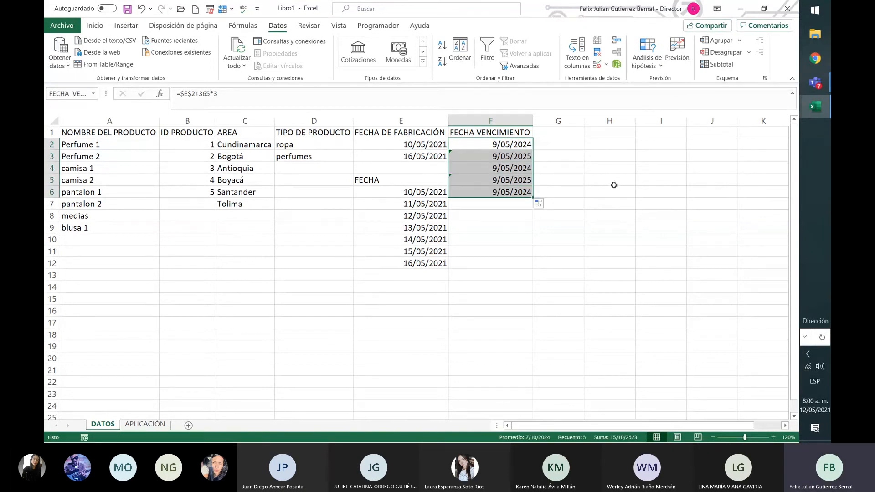
left_click(614, 185)
left_click(511, 193)
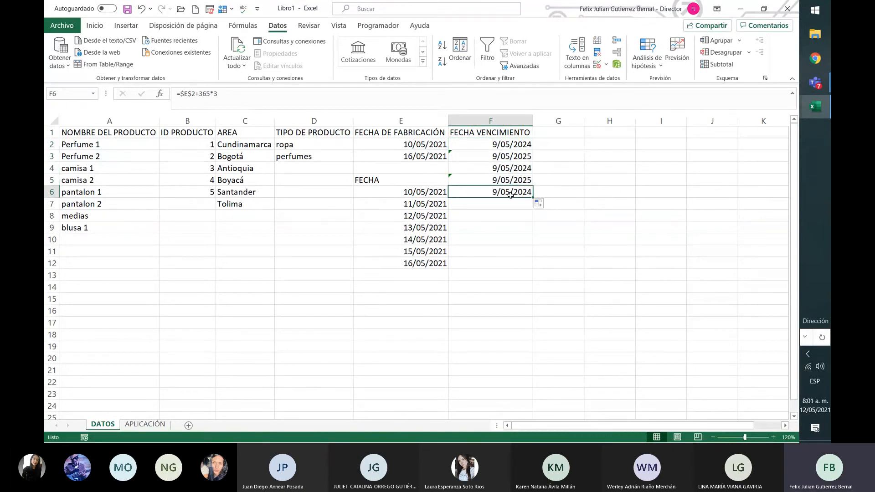
Set the year multipliers in the FECHA VENCIMIENTO formulas of F4, F5 and F6 to 5, 6 and 7 respectively.
left_click(266, 97)
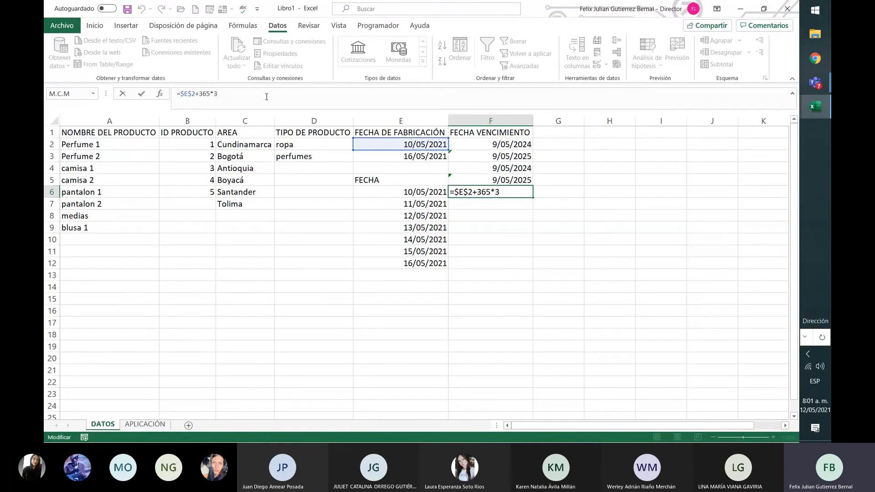
left_click(499, 171)
left_click(290, 92)
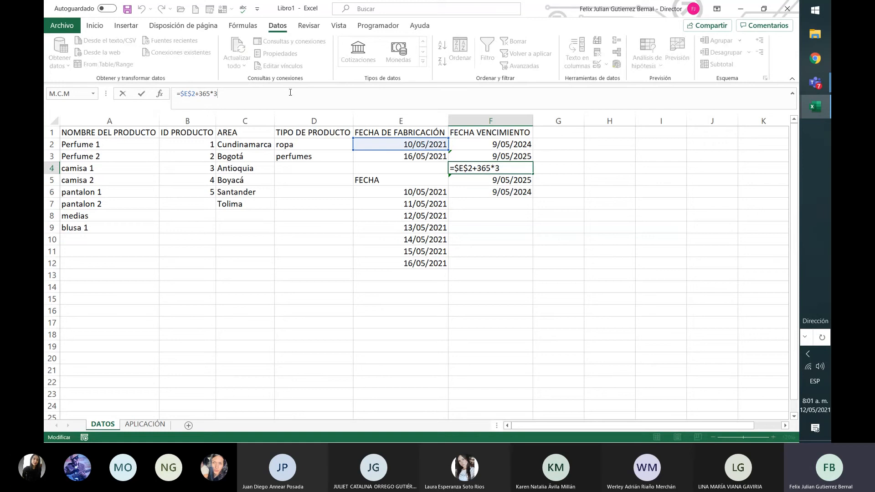
key("Return")
left_click(290, 93)
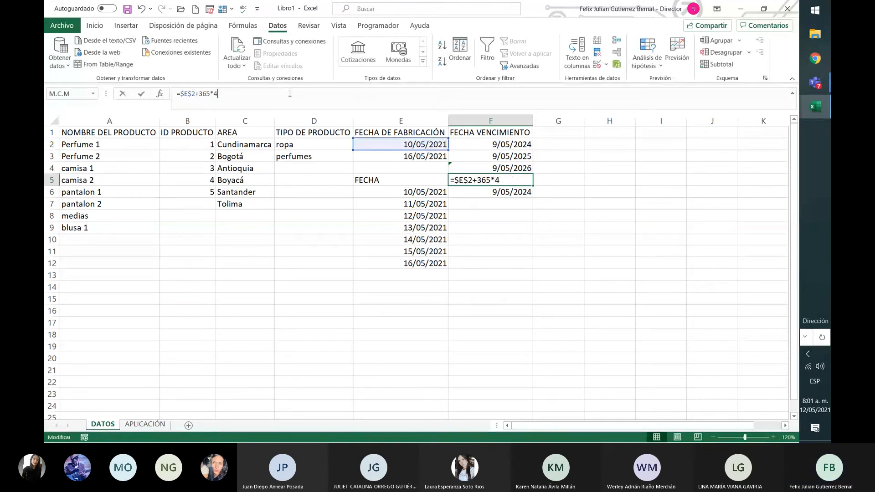
key("BackSpace")
type("6")
key("Return")
left_click(290, 93)
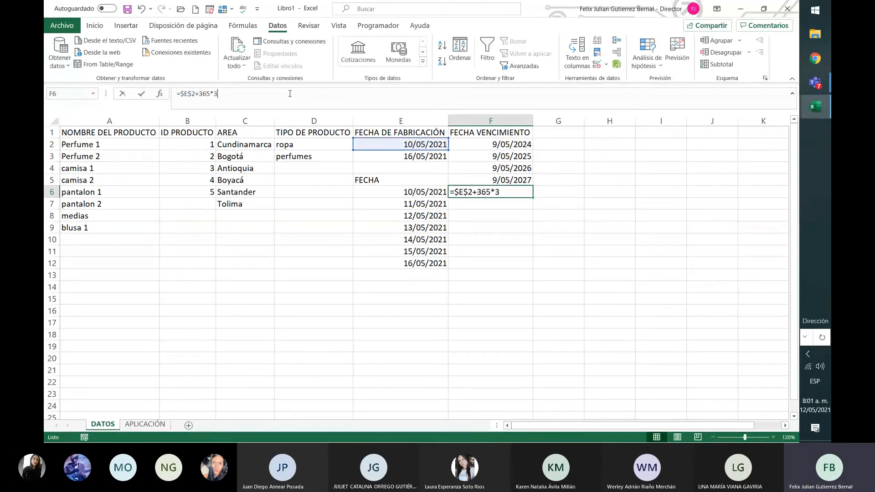
key("BackSpace")
type("7")
key("Return")
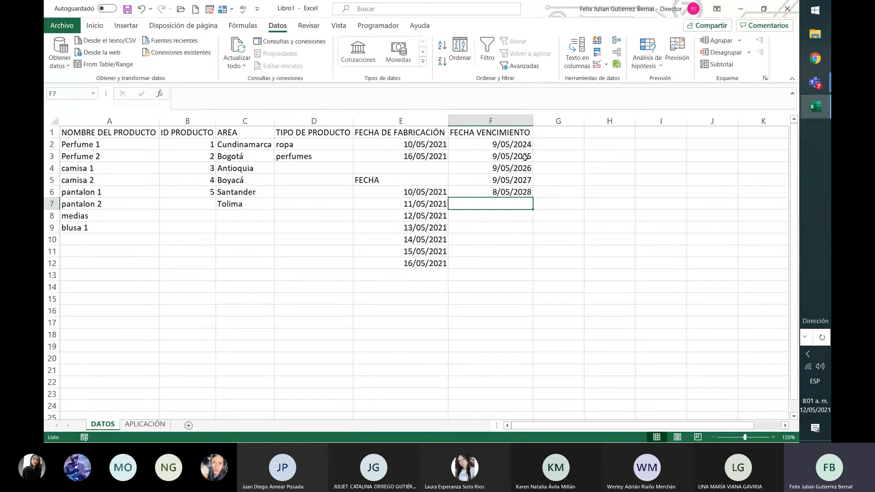
Change the first FECHA DE FABRICACIÓN date in E2 to 17/05/2021 to test the dependent dates.
left_click(503, 265)
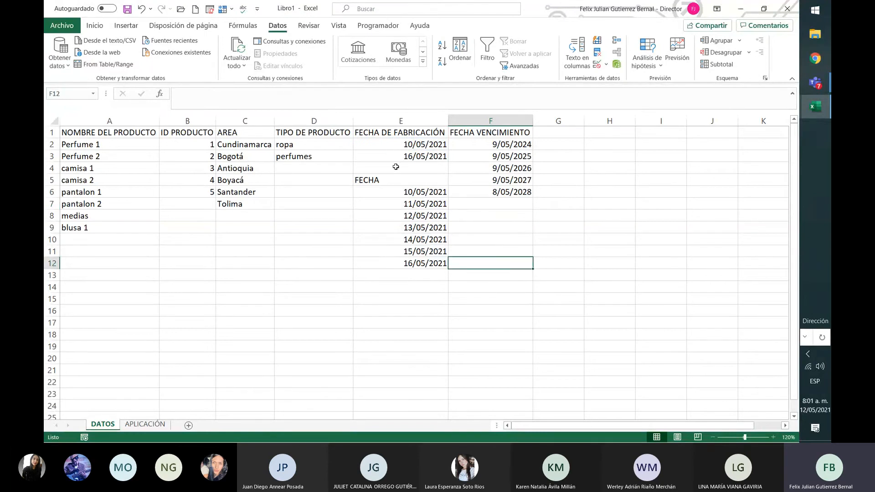
left_click(392, 142)
type("17")
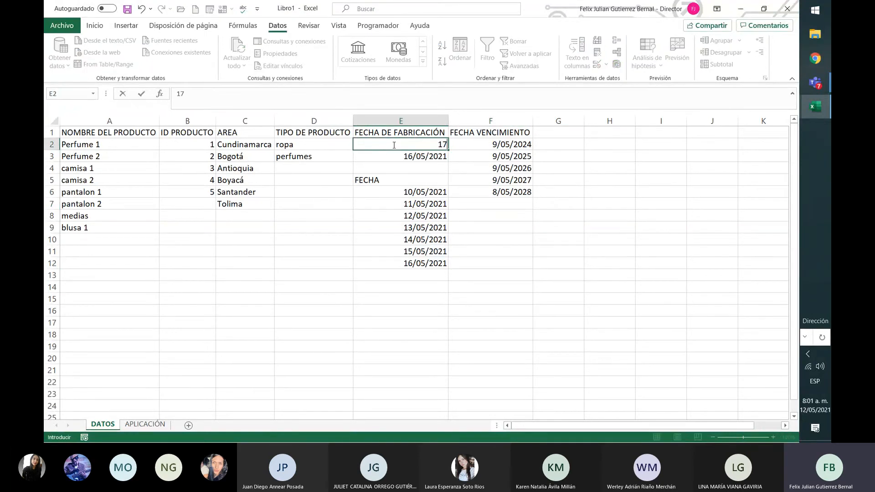
type("/05/2021")
key("Return")
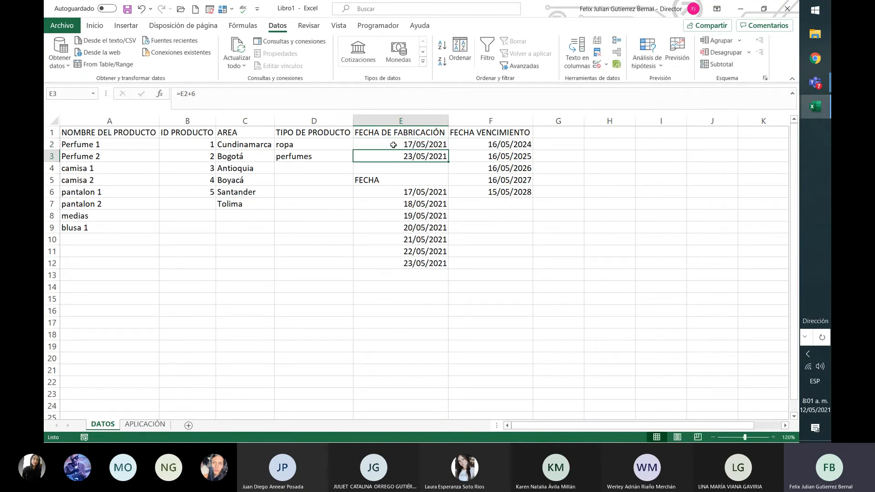
Set the FECHA DE FABRICACIÓN date in E2 back to 10/05/2021.
left_click(393, 145)
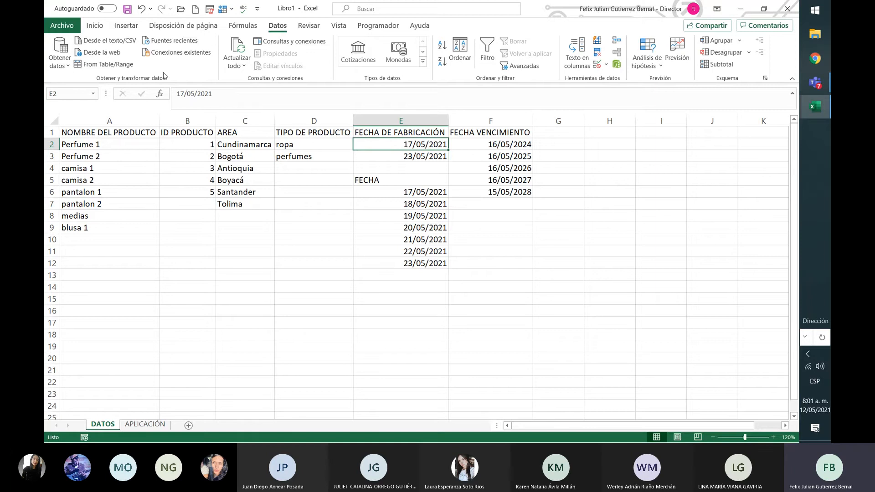
left_click(182, 100)
key("BackSpace")
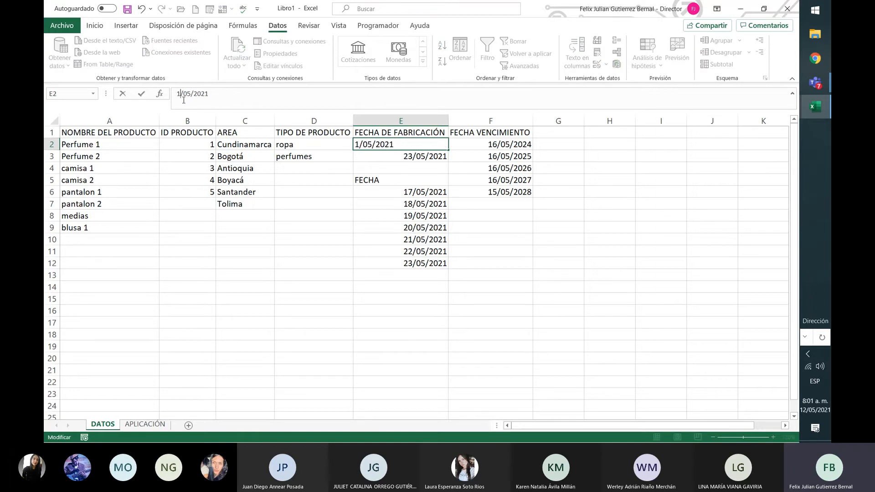
type("0")
key("ctrl+Return")
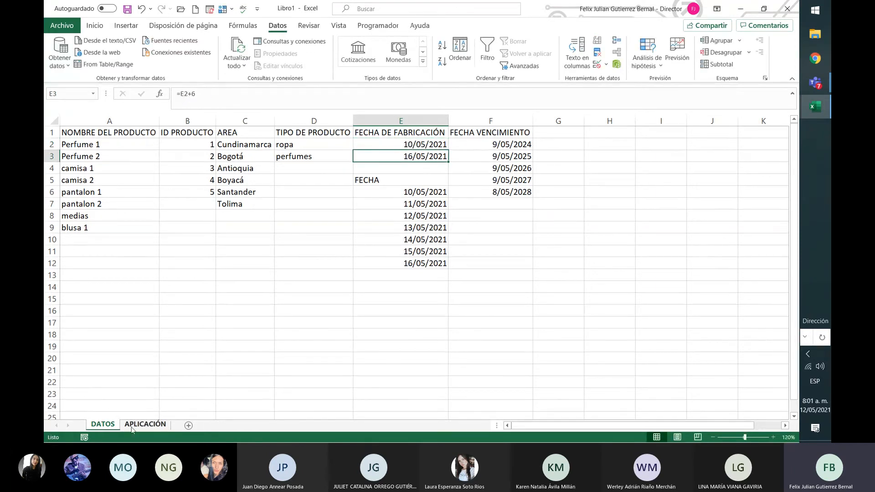
Start a list-type data validation rule for the FECHA VENCIMIENTO cells on APLICACIÓN, from F3 down to row 219, beginning its source with =.
left_click(154, 428)
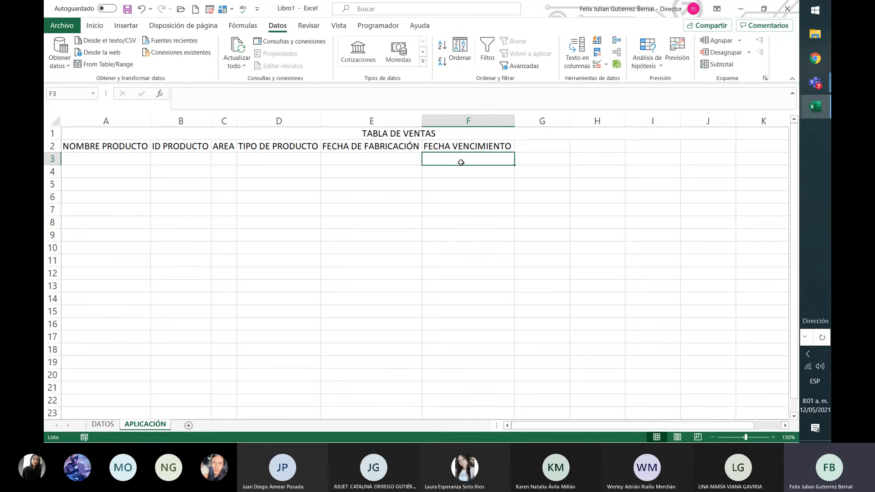
left_click_drag(459, 160, 485, 224)
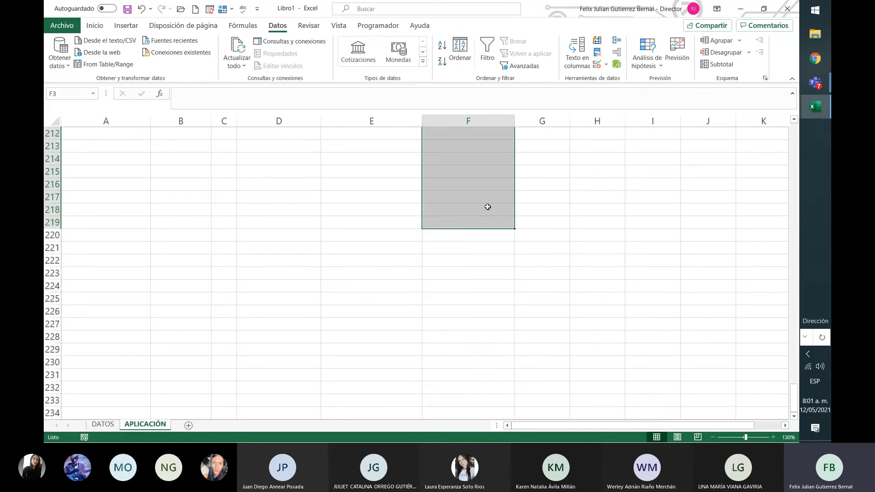
left_click(606, 64)
left_click(616, 76)
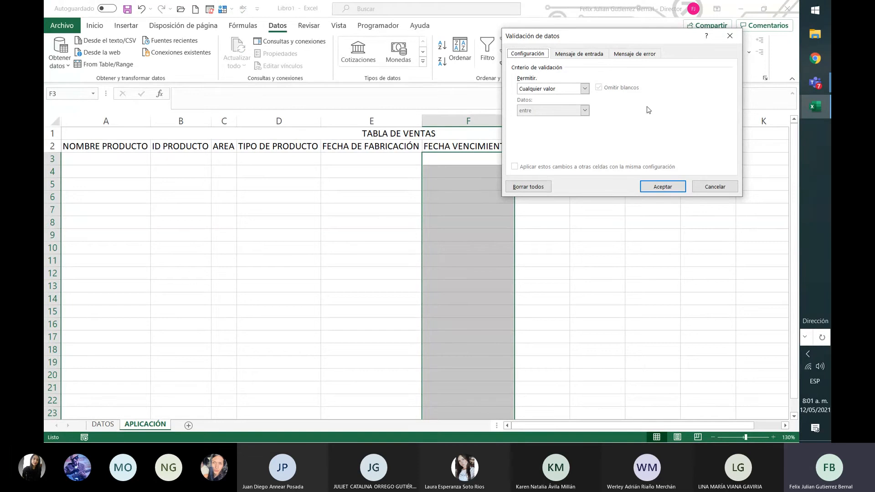
left_click(585, 89)
left_click(570, 126)
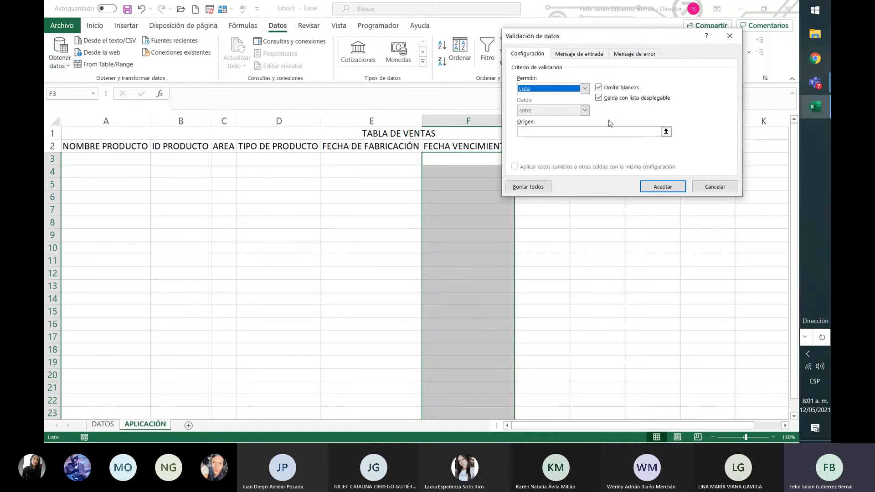
left_click(633, 131)
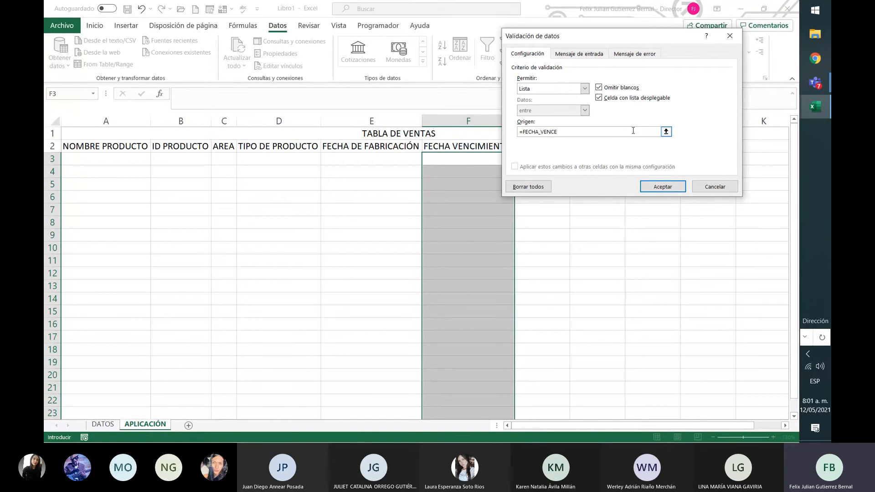
Finish the FECHA_VENCE list rule with the input message VENCIMIENTO and the error message "NO ESTA EN LA LISTA, PREGUNTE A SU COORDINADOR".
left_click(583, 56)
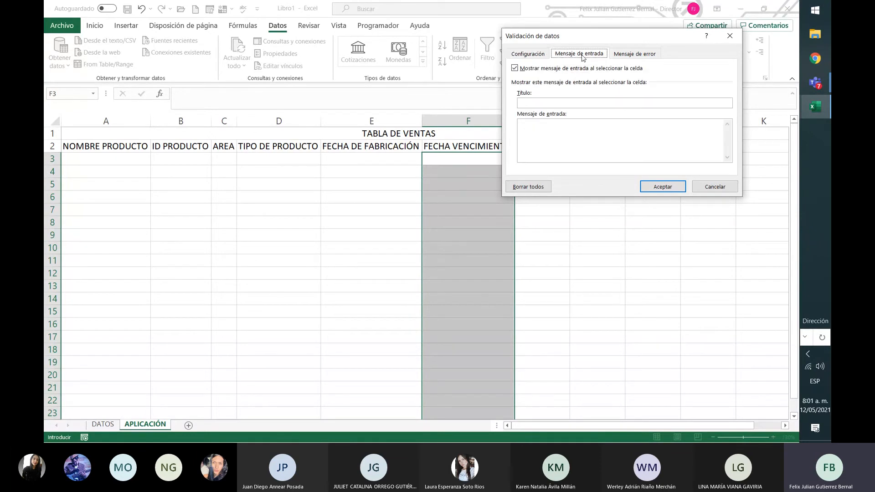
left_click(628, 142)
left_click(642, 60)
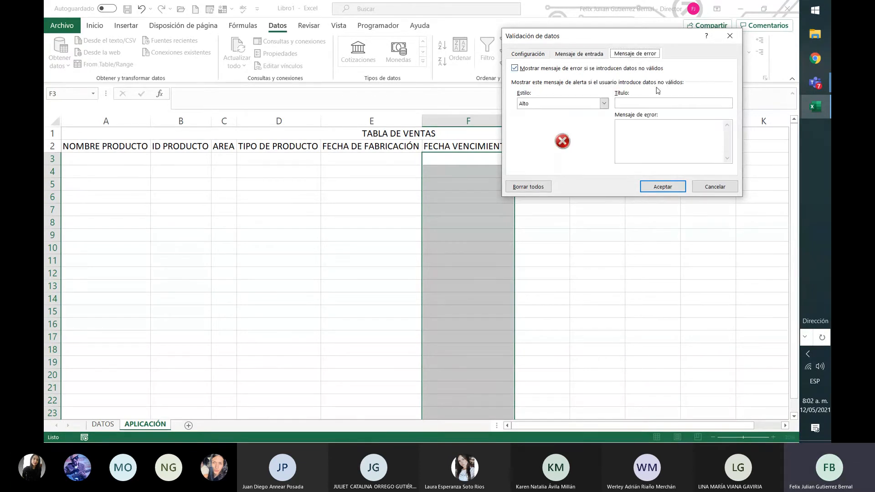
left_click(706, 166)
type("NO ESTA EN LA LISTA DE ID, PREGUNTE A SU COORDINADOR")
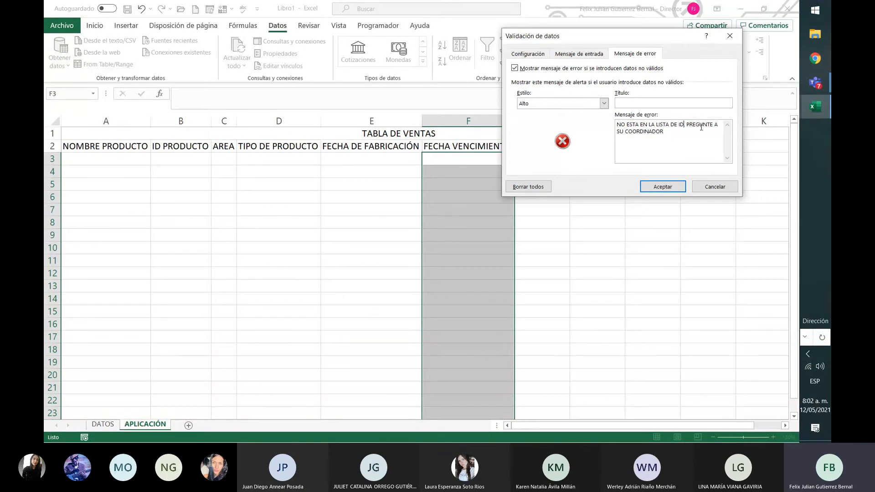
key("BackSpace")
key("BackSpace")
key("BackSpace")
key("BackSpace")
key("BackSpace")
key("BackSpace")
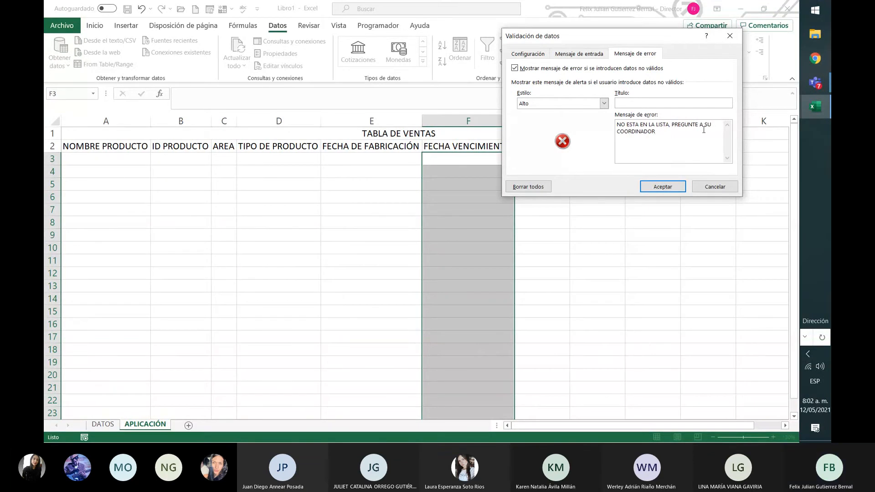
left_click(663, 186)
Go through the cells of row 3 from A3 to F3 to check each column's input message.
left_click(595, 248)
left_click(433, 145)
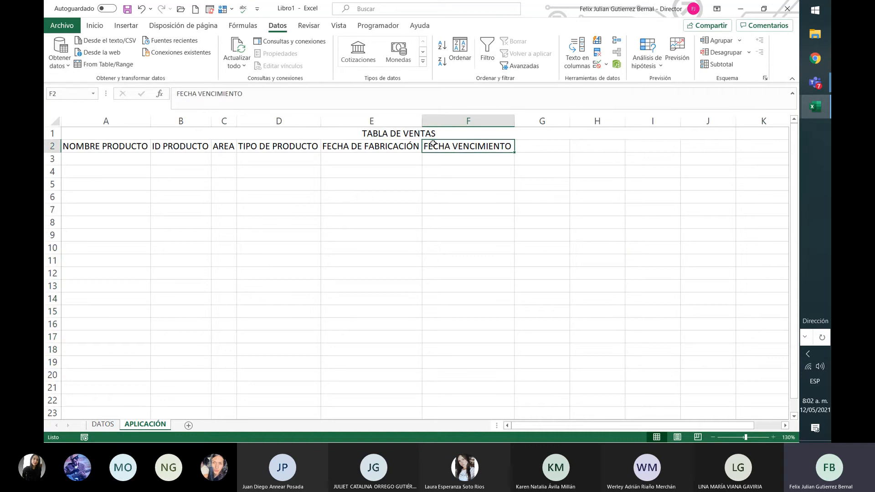
left_click(450, 157)
key("Left")
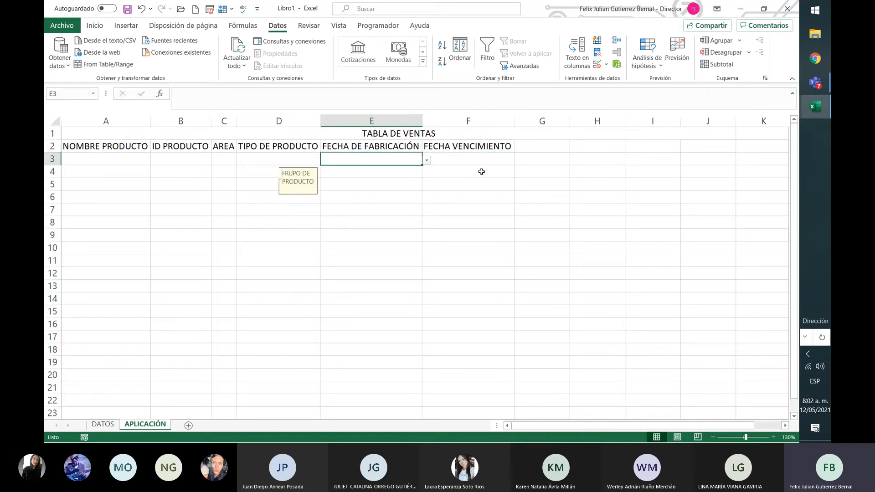
key("Home")
key("Right")
key("Right")
key("Right")
key("Right")
key("Right")
key("Left")
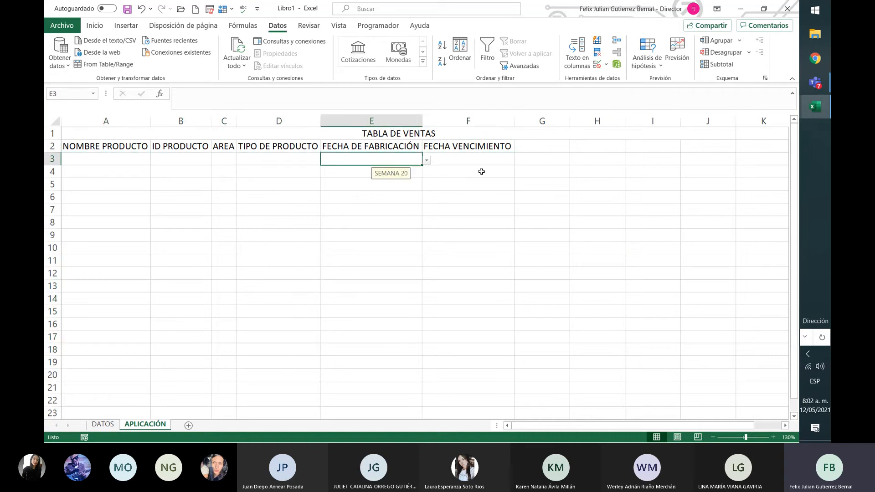
key("Home")
key("Right")
key("Right")
key("Right")
key("Right")
key("Right")
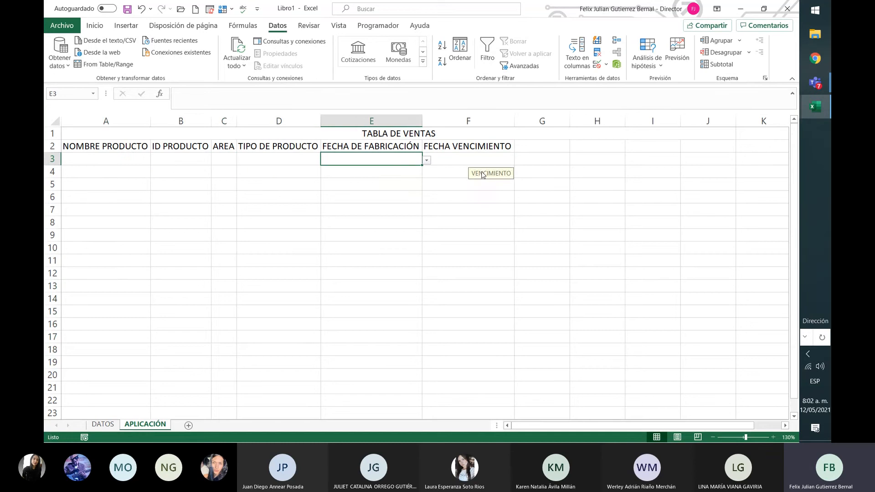
key("Left")
key("Home")
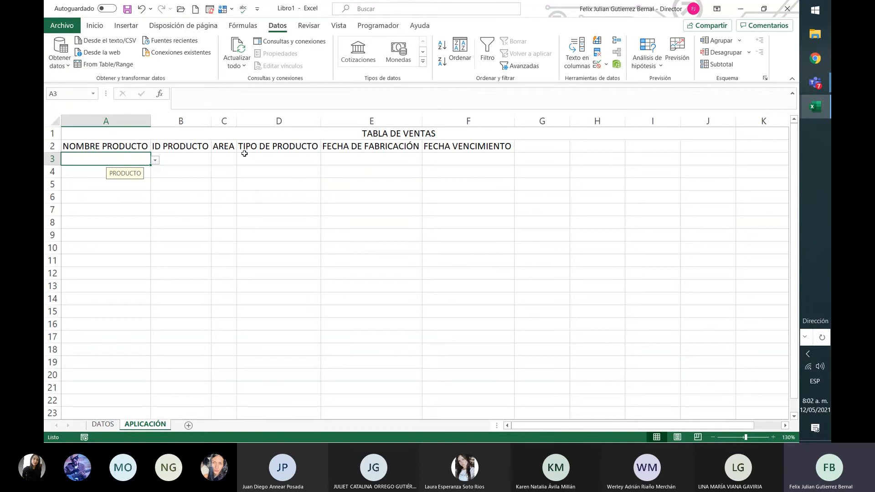
Choose Perfume 1 as NOMBRE PRODUCTO in A3 and 1 as ID PRODUCTO in B3 from their lists.
left_click(156, 160)
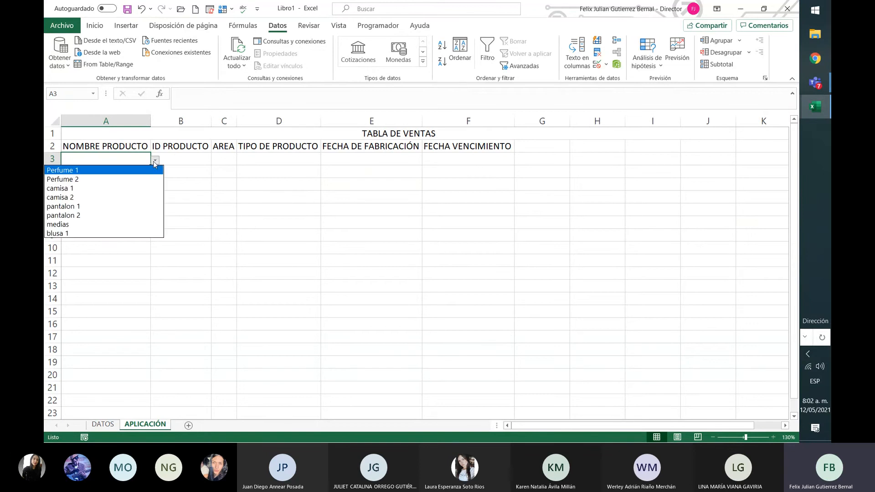
left_click(129, 172)
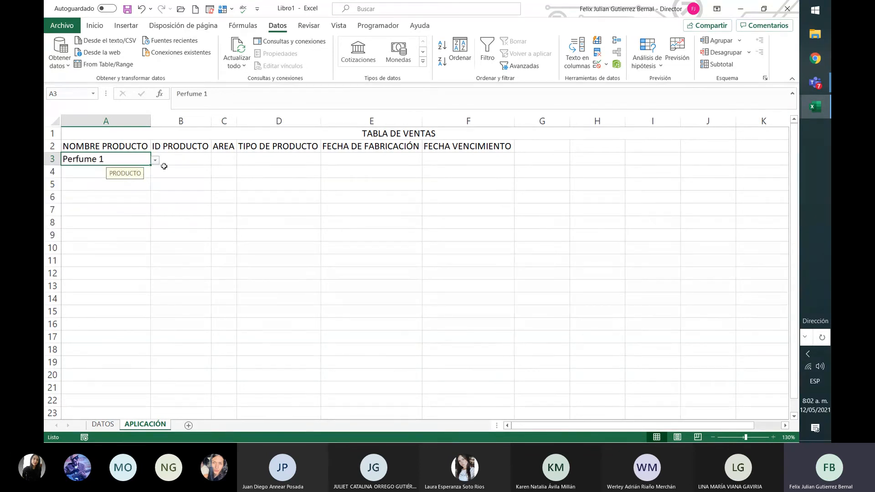
left_click(165, 160)
left_click(216, 160)
left_click(209, 178)
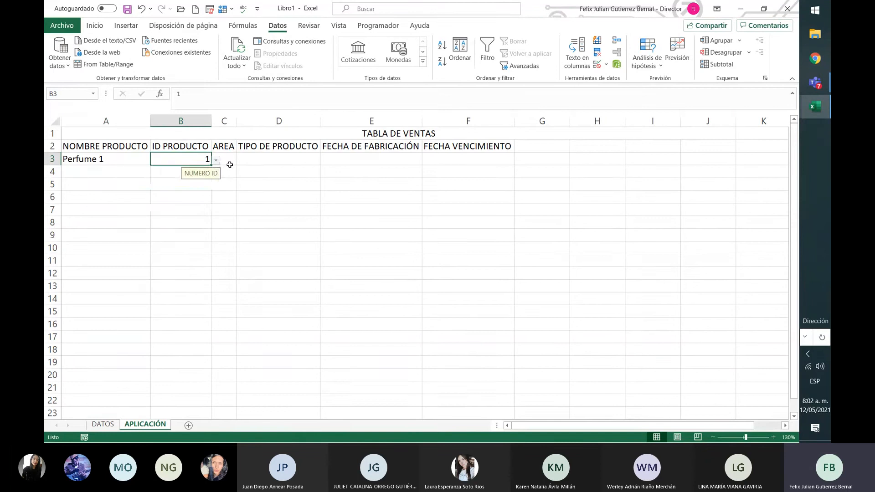
Choose Bogotá as the AREA in C3 and perfumes as the TIPO DE PRODUCTO in D3.
left_click(228, 161)
left_click(242, 160)
left_click(228, 178)
left_click(279, 162)
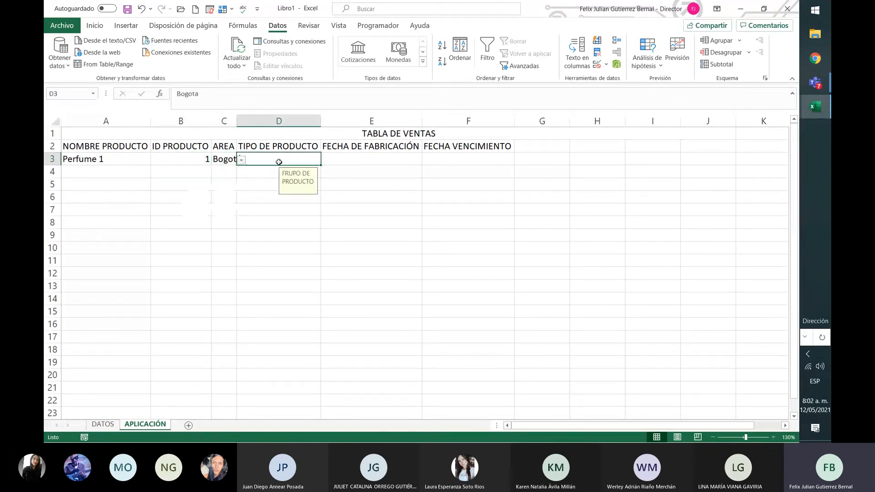
left_click(326, 163)
left_click(318, 177)
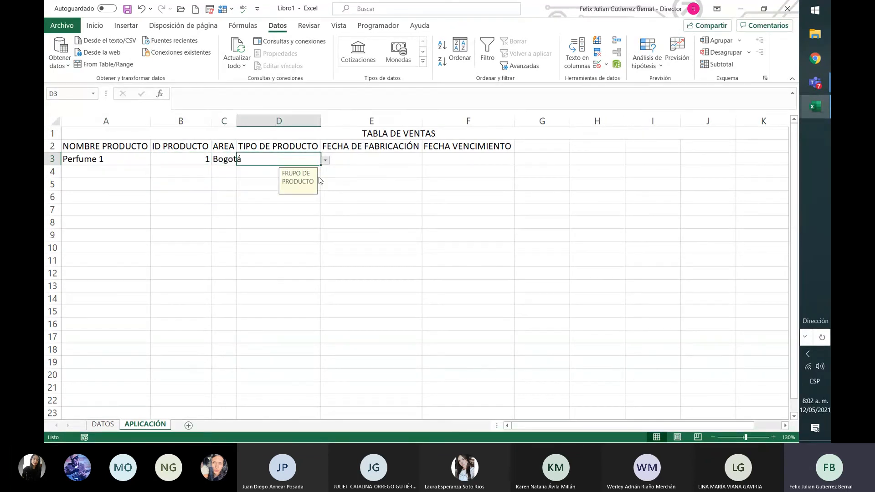
Choose 10/05/2021 from the list as the FECHA DE FABRICACIÓN in E3.
left_click(412, 160)
left_click(427, 162)
key("Left")
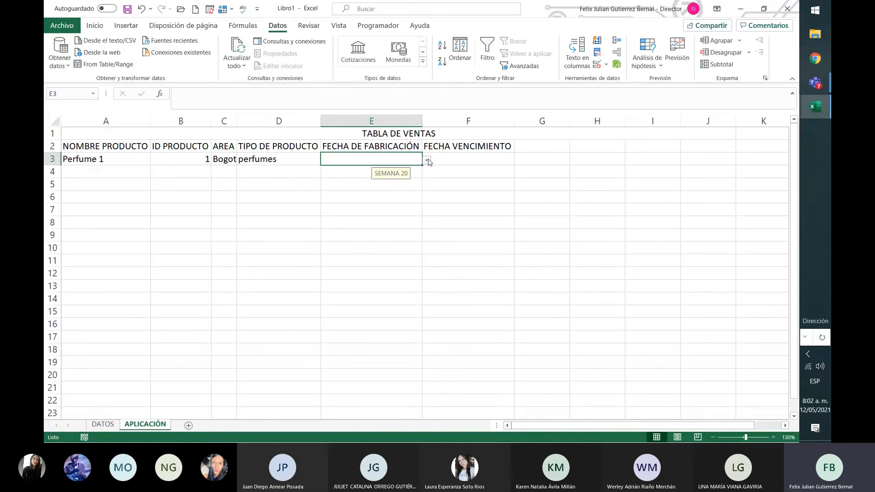
left_click(428, 162)
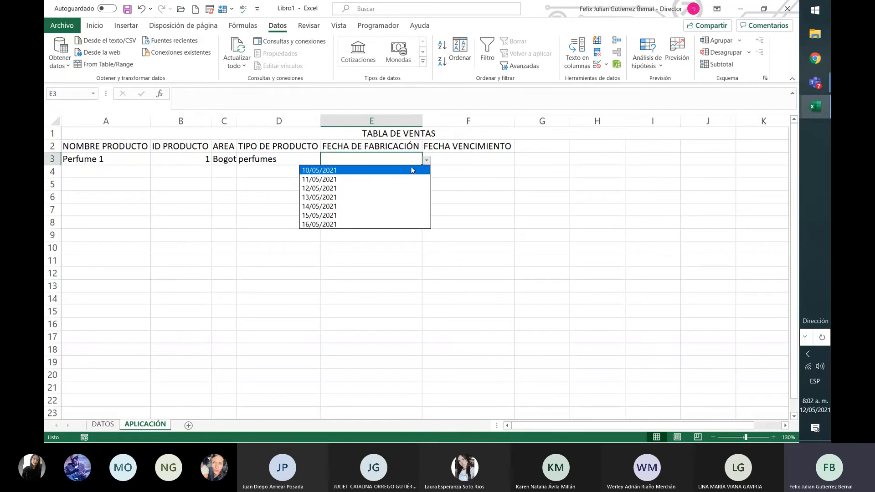
left_click(413, 170)
left_click(486, 157)
Format the FECHA DE FABRICACIÓN value in E3 as Fecha corta.
left_click(401, 162)
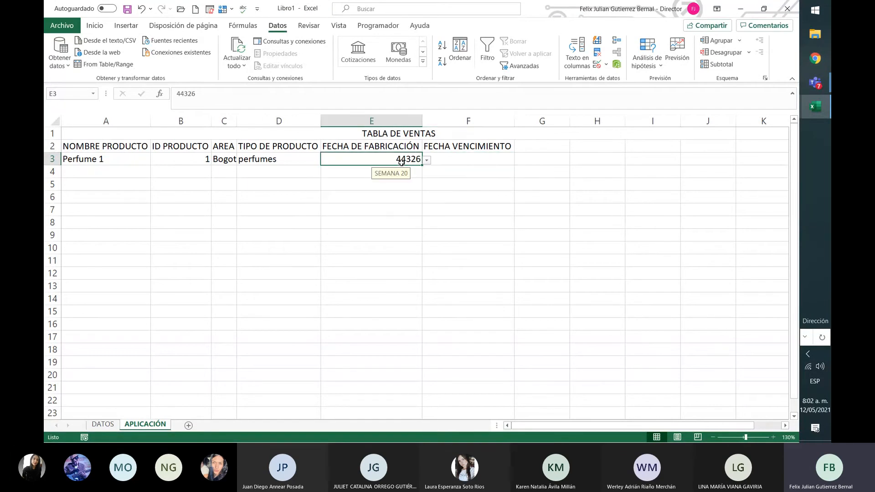
left_click(397, 174)
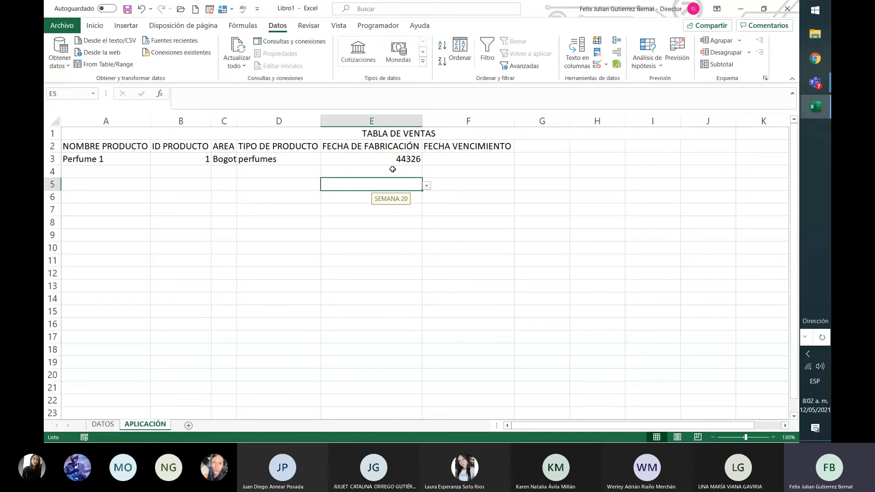
left_click(400, 161)
left_click(95, 25)
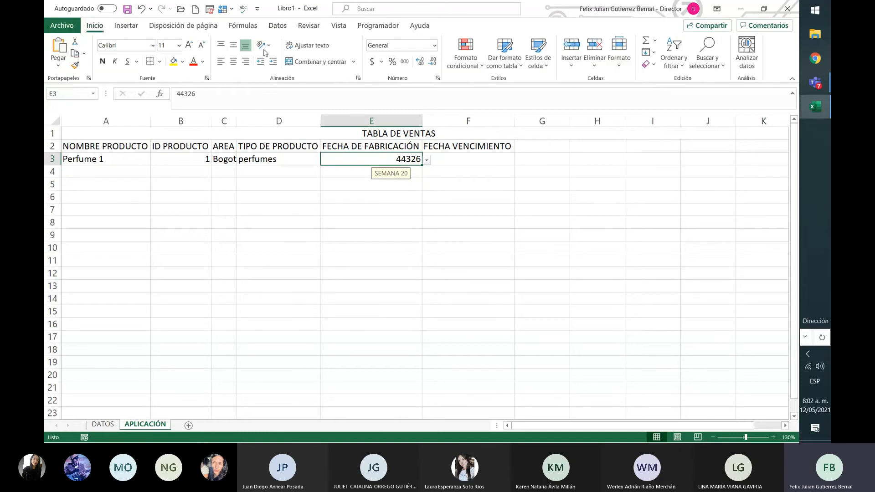
left_click(435, 45)
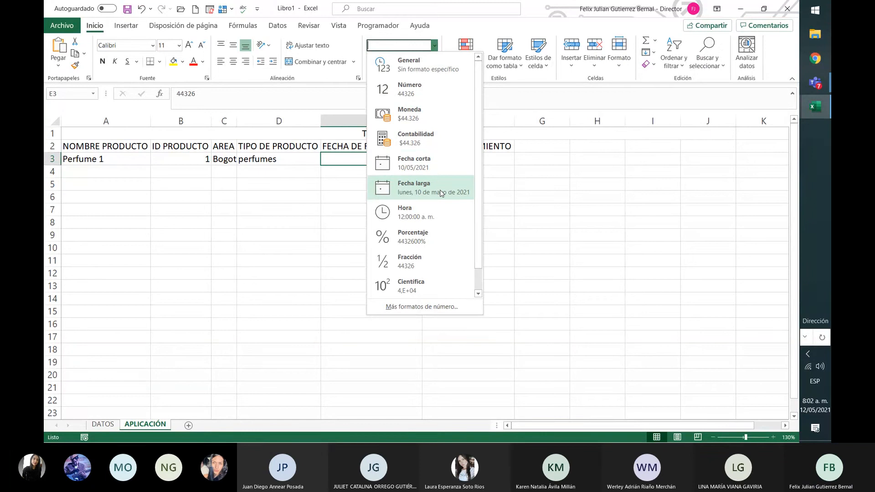
left_click(413, 162)
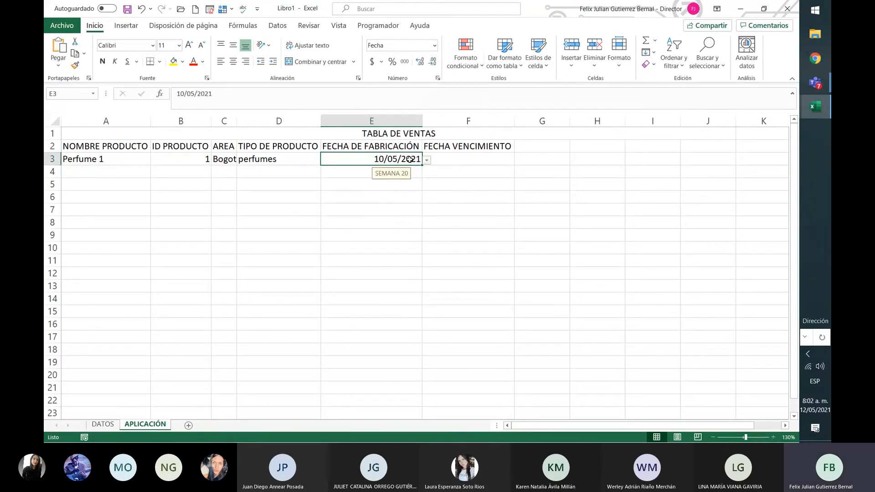
Apply the Fecha corta format to the FECHA DE FABRICACIÓN cells E3:E168 and the FECHA VENCIMIENTO cells F3:F160.
left_click(434, 46)
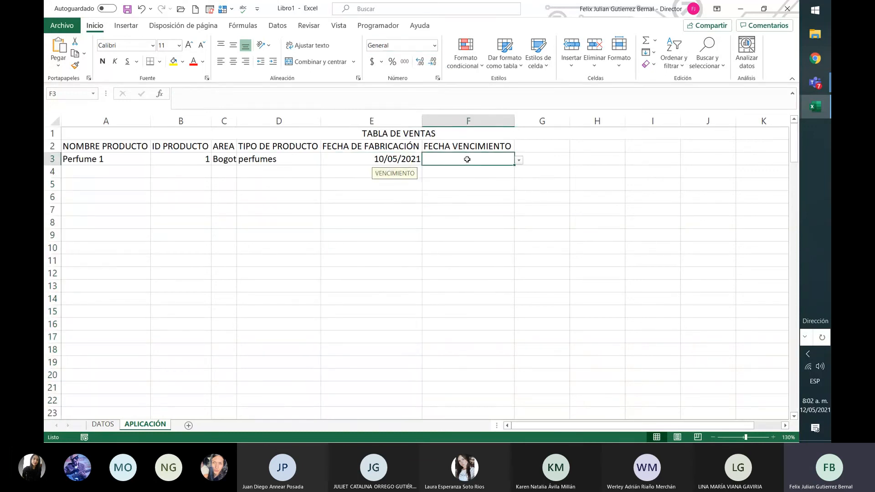
left_click_drag(467, 159, 478, 402)
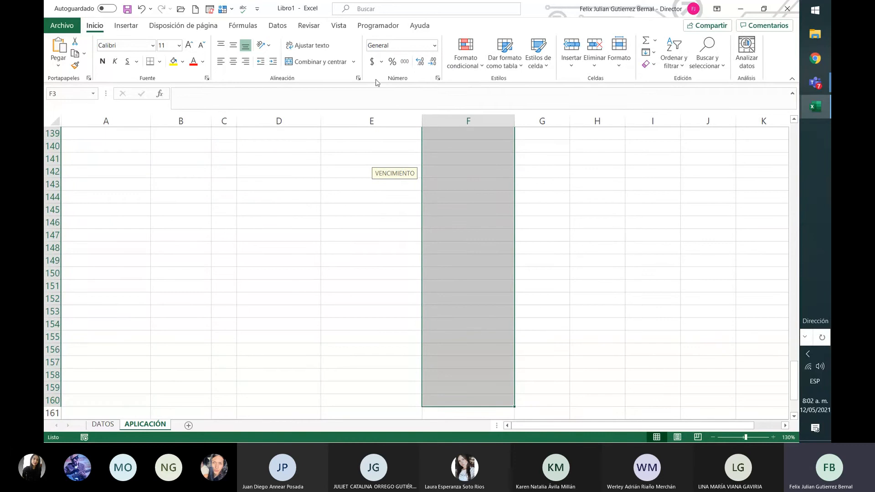
left_click(436, 46)
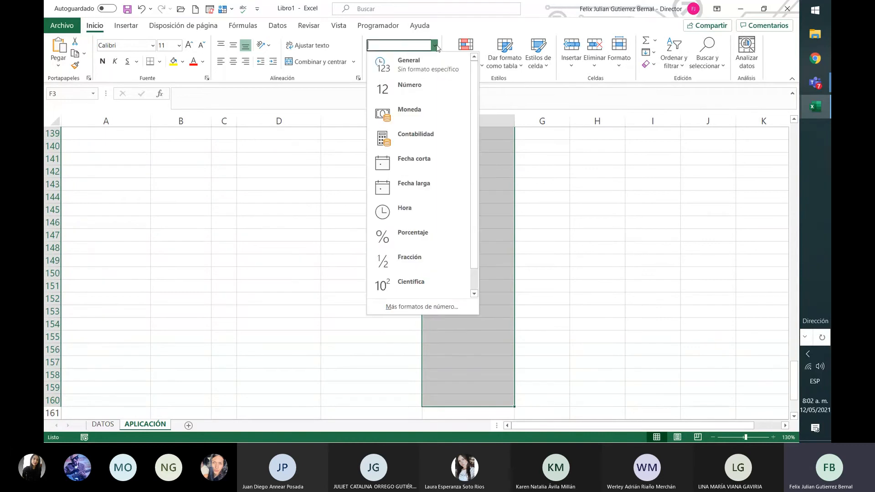
left_click(433, 162)
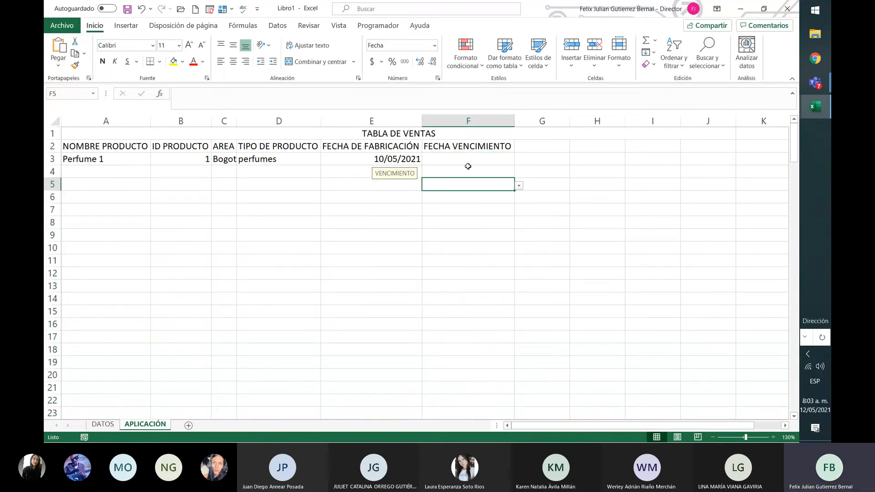
Choose 8/05/2028 from the list as the FECHA VENCIMIENTO in F3.
left_click(510, 158)
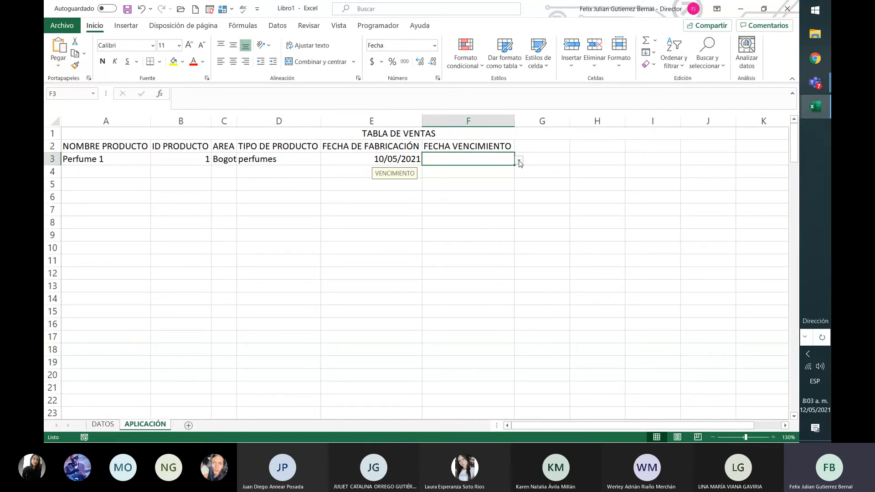
left_click(520, 161)
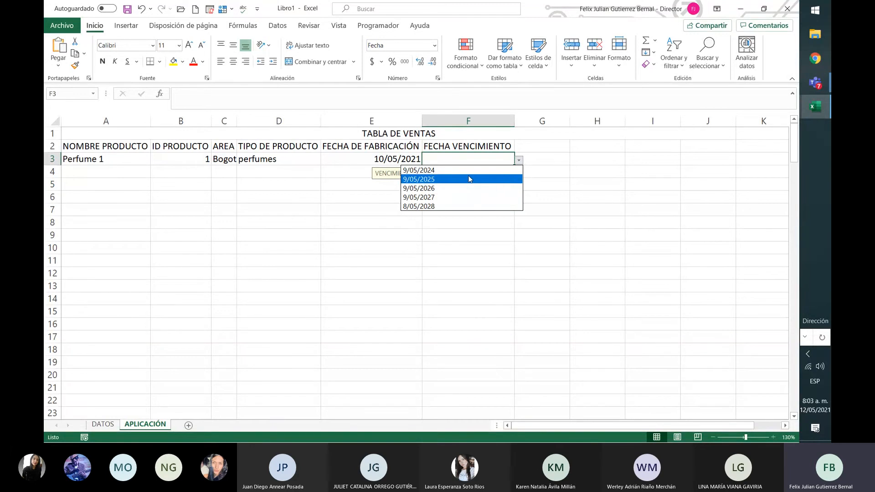
left_click(470, 206)
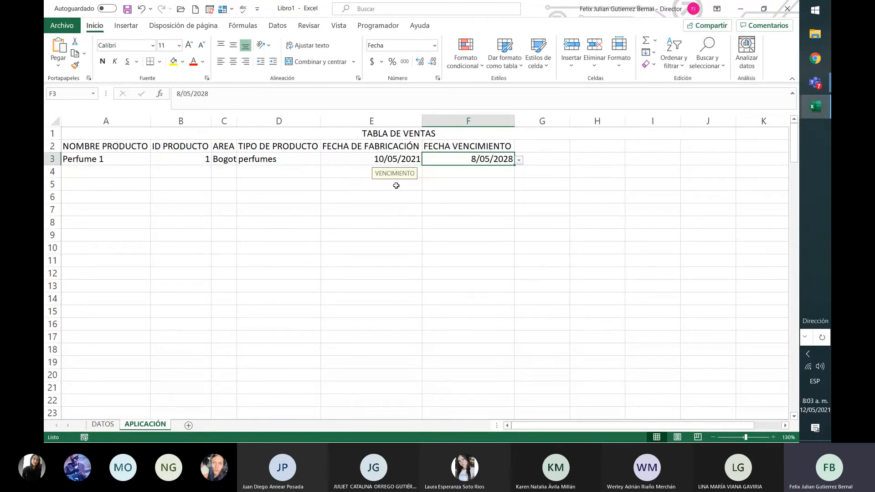
Fill NOMBRE PRODUCTO in A4 to A7 from the list with pantalon 1, camisa 2, Perfume 2 and blusa 1.
left_click(99, 168)
left_click(155, 173)
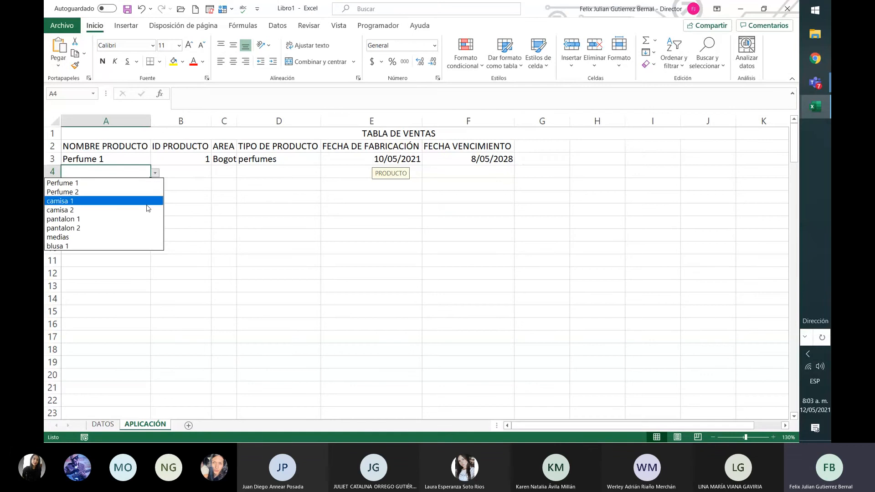
left_click(137, 219)
left_click(143, 184)
left_click(155, 186)
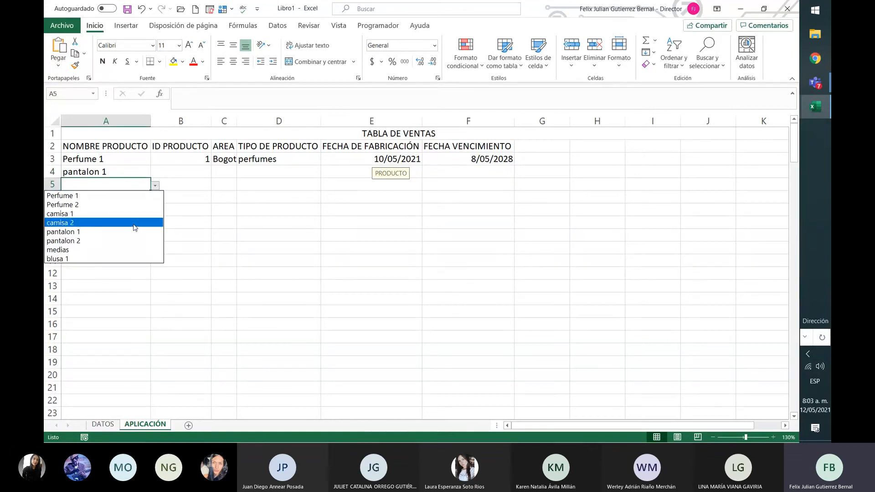
left_click(135, 227)
left_click(145, 200)
left_click(155, 198)
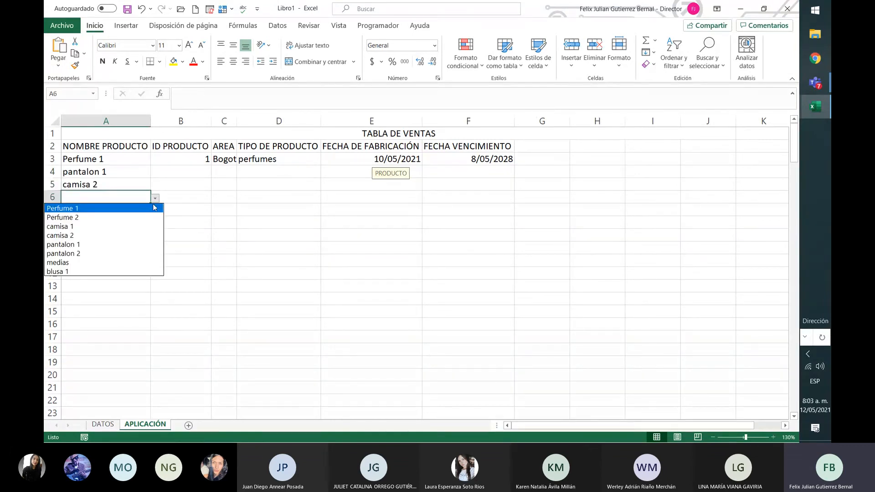
left_click(137, 218)
left_click(140, 209)
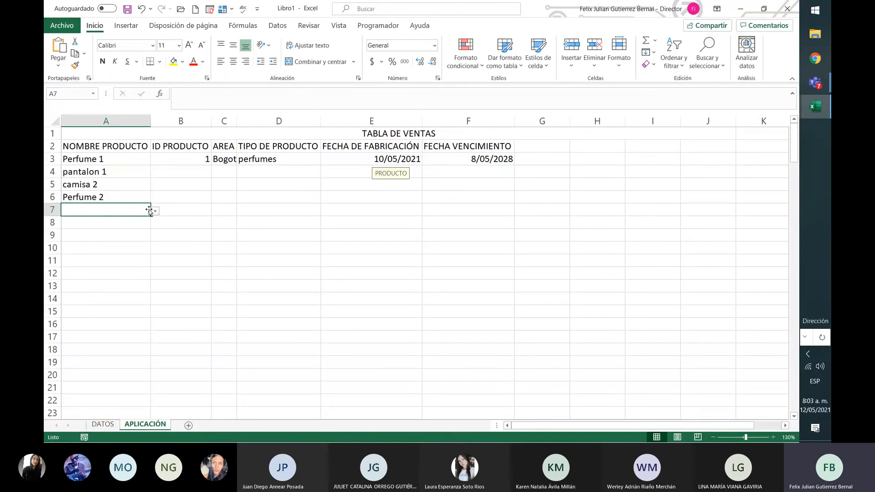
left_click(155, 211)
left_click(114, 289)
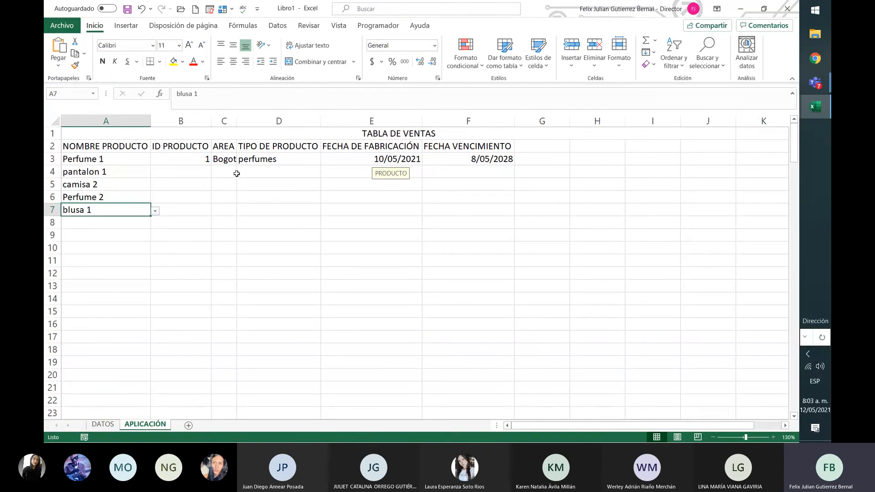
Fill ID PRODUCTO in B4 to B7 from the list with 2, 3, 1 and 5.
left_click(207, 172)
left_click(215, 173)
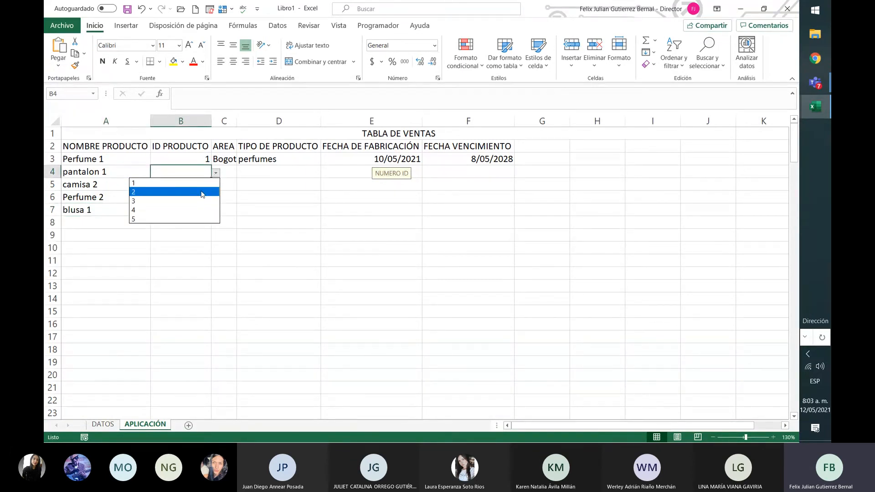
left_click(202, 192)
left_click(201, 182)
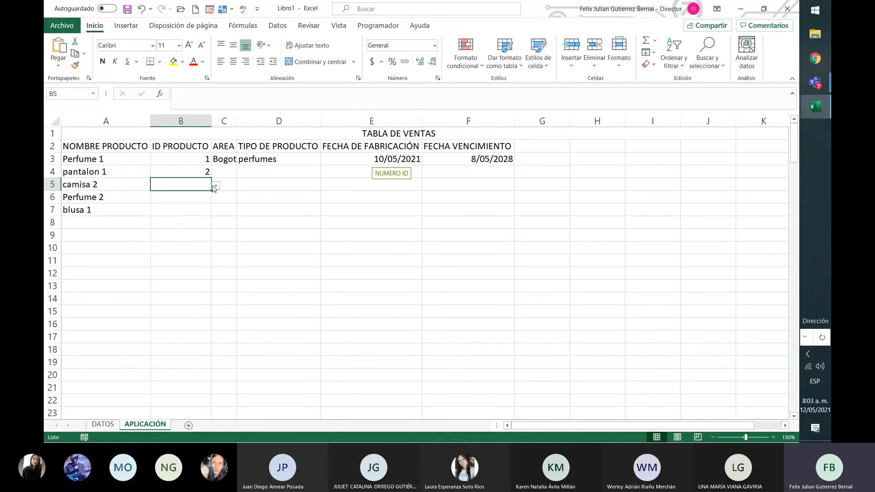
left_click(216, 186)
left_click(201, 214)
left_click(202, 197)
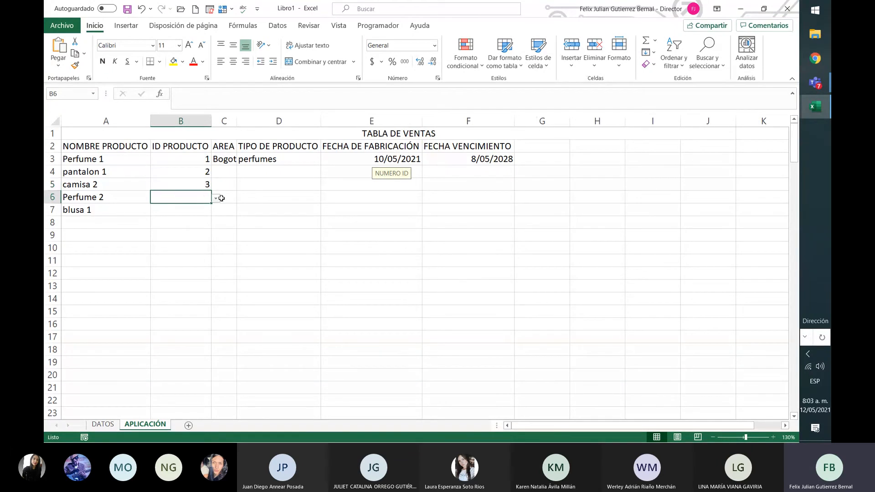
left_click(216, 199)
left_click(209, 209)
left_click(208, 209)
left_click(215, 210)
left_click(196, 256)
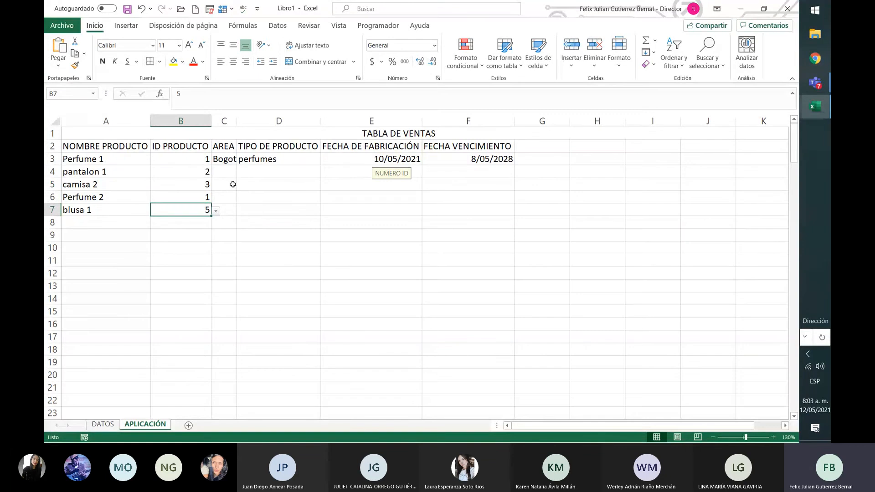
Fill AREA in C4 to C7 from the list with Antioquia, Boyacá, Santander and Tolima.
left_click(233, 172)
left_click(241, 172)
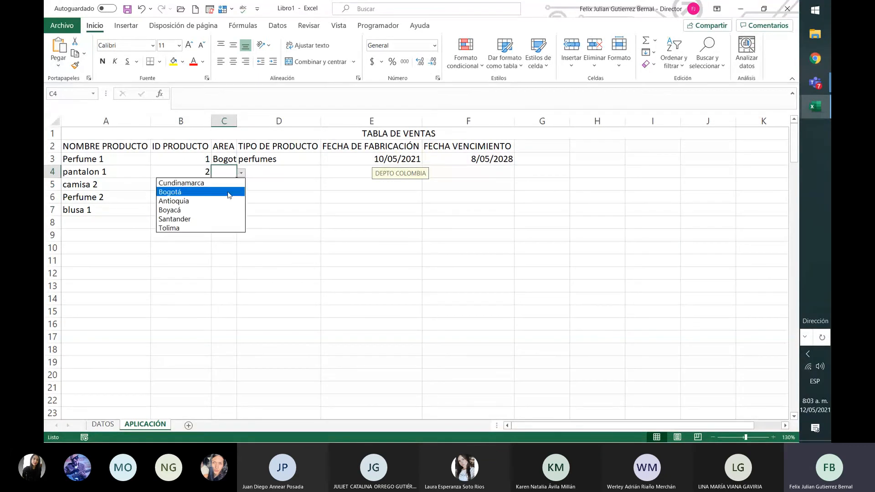
left_click(228, 200)
left_click(226, 186)
left_click(241, 186)
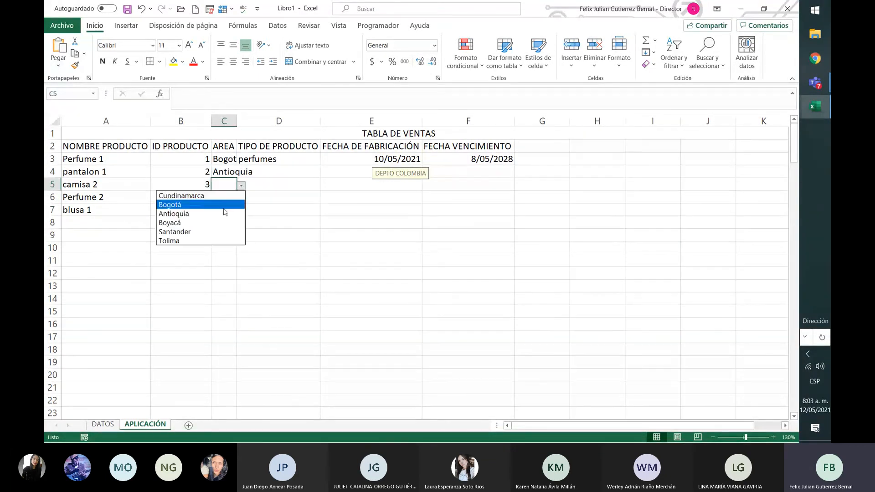
left_click(216, 222)
left_click(227, 198)
left_click(241, 199)
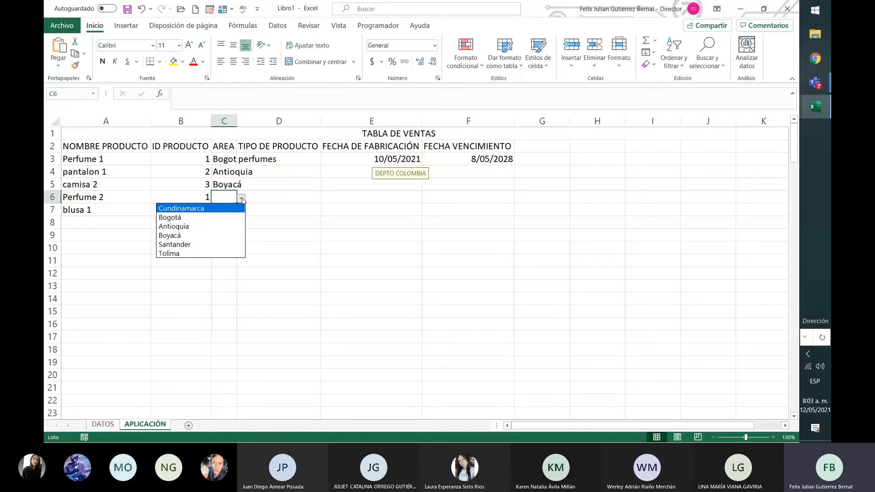
left_click(225, 245)
left_click(226, 210)
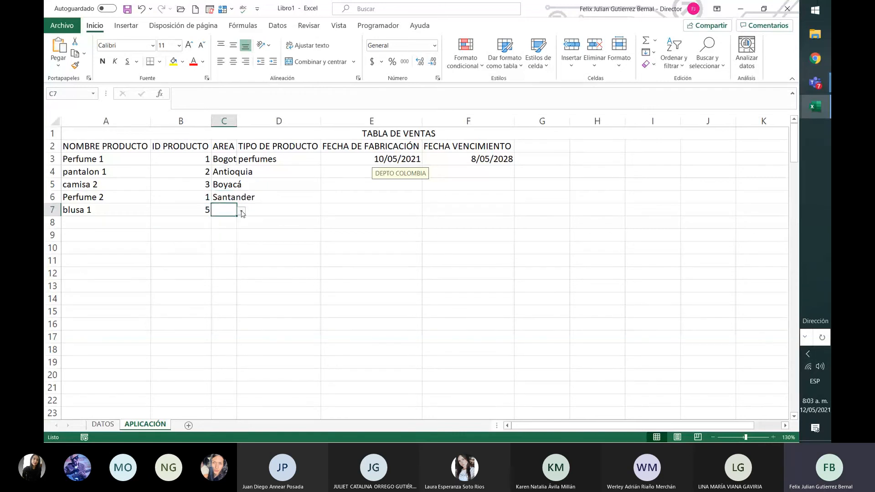
left_click(241, 211)
left_click(201, 266)
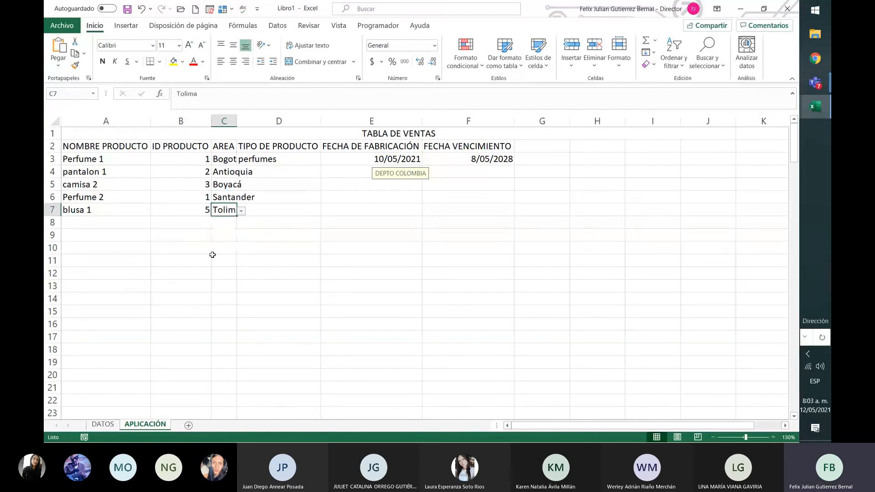
Fill TIPO DE PRODUCTO in D4 to D7 from the list with ropa, ropa, perfumes and ropa, and autofit the AREA column.
left_click(312, 165)
left_click(320, 176)
left_click(325, 173)
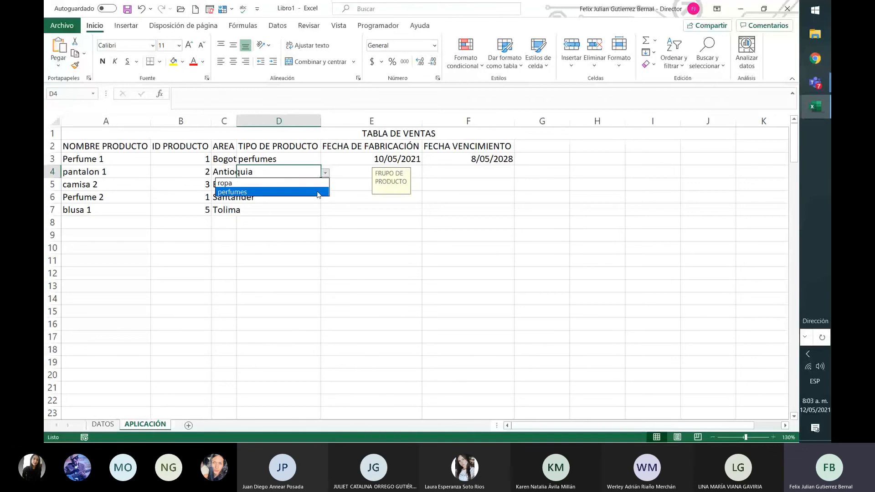
left_click(319, 183)
left_click(319, 185)
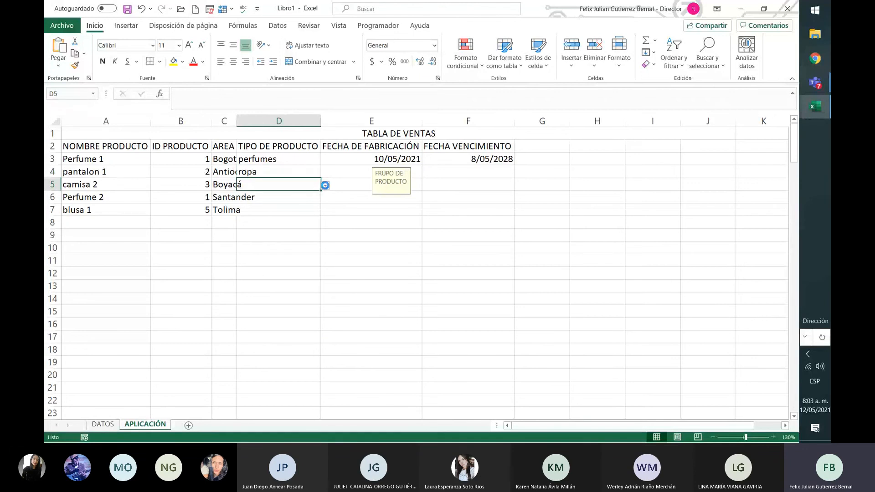
left_click(325, 185)
left_click(318, 197)
left_click(318, 197)
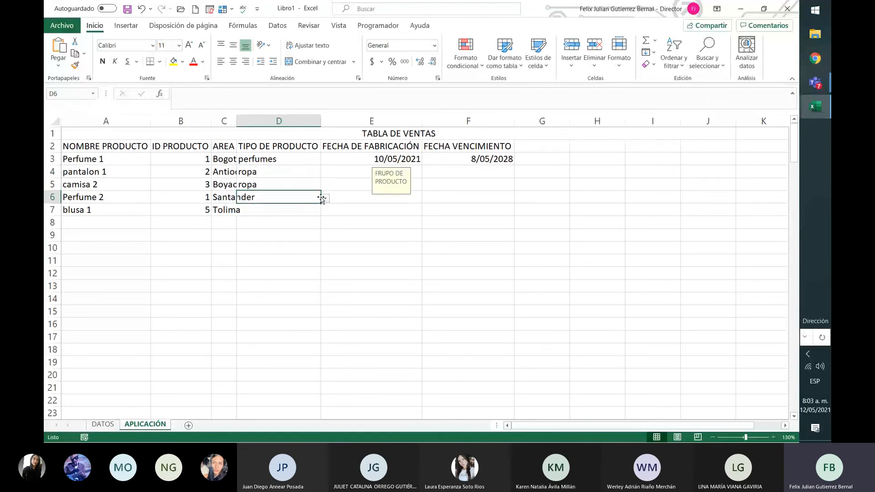
left_click(325, 198)
left_click(319, 217)
left_click(310, 211)
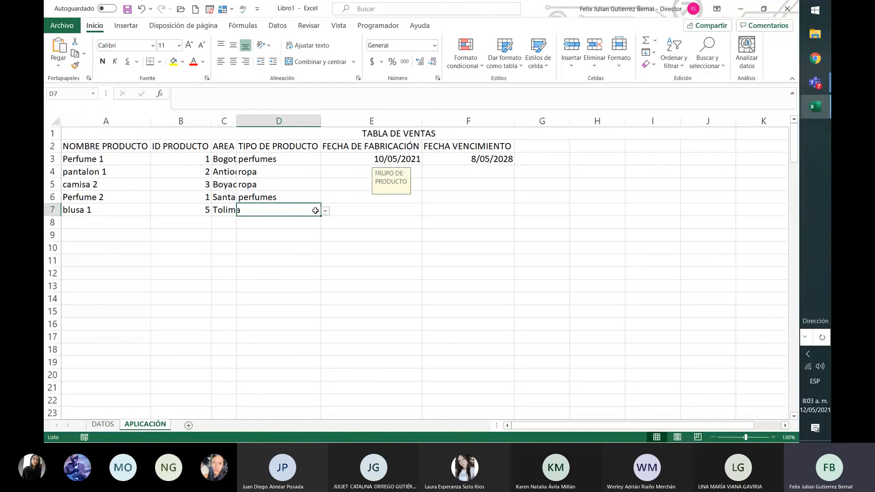
left_click(325, 211)
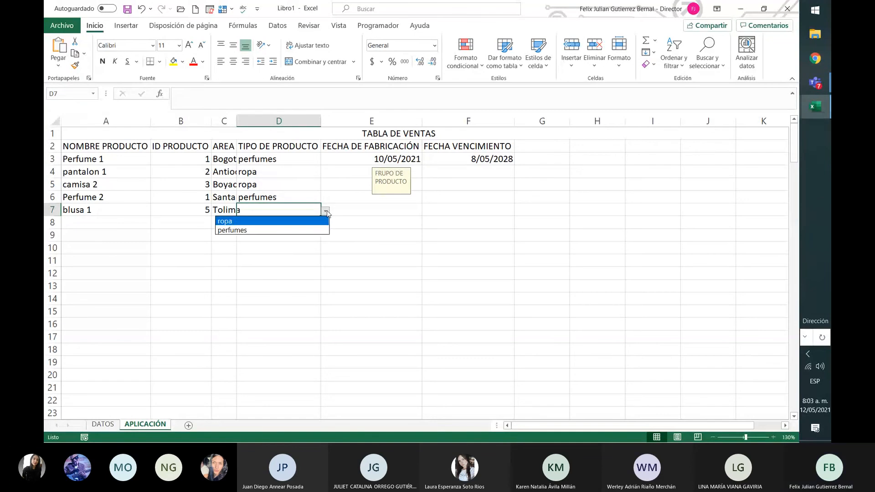
left_click(302, 221)
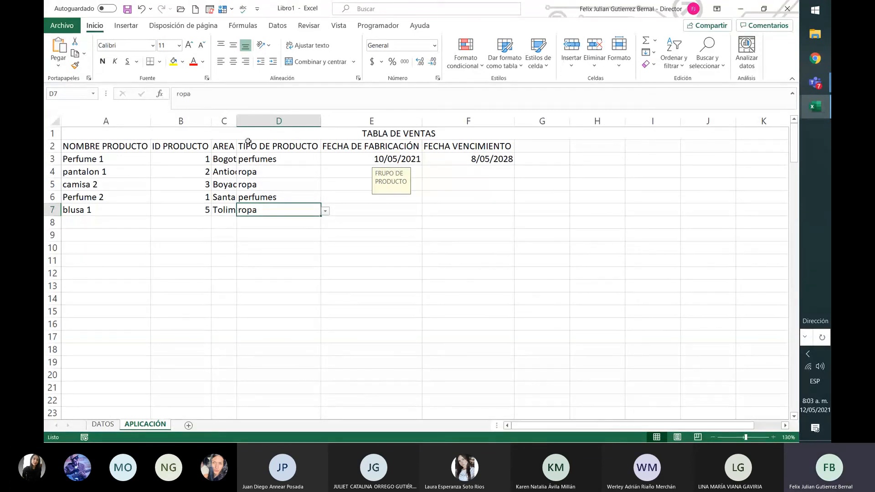
double_click(238, 119)
Fill FECHA DE FABRICACIÓN in E4 to E7 from the list with 11/05/2021, 12/05/2021, 13/05/2021 and 14/05/2021.
left_click(371, 157)
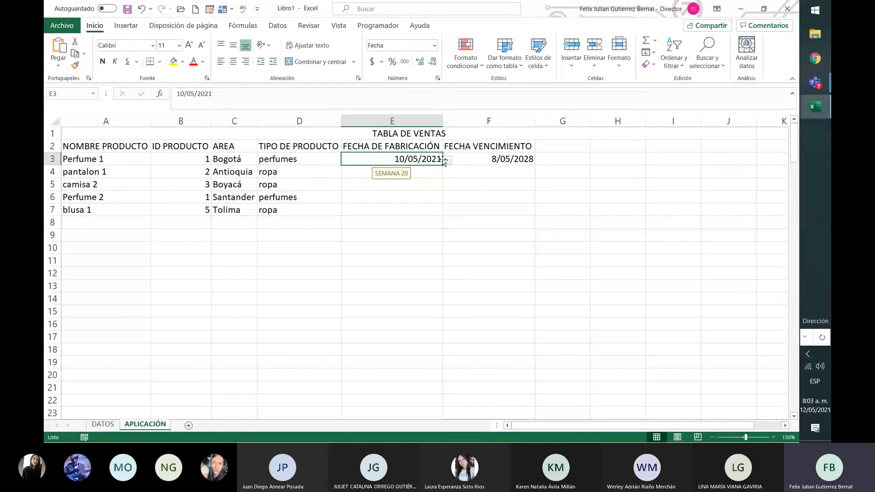
left_click(434, 172)
left_click(447, 173)
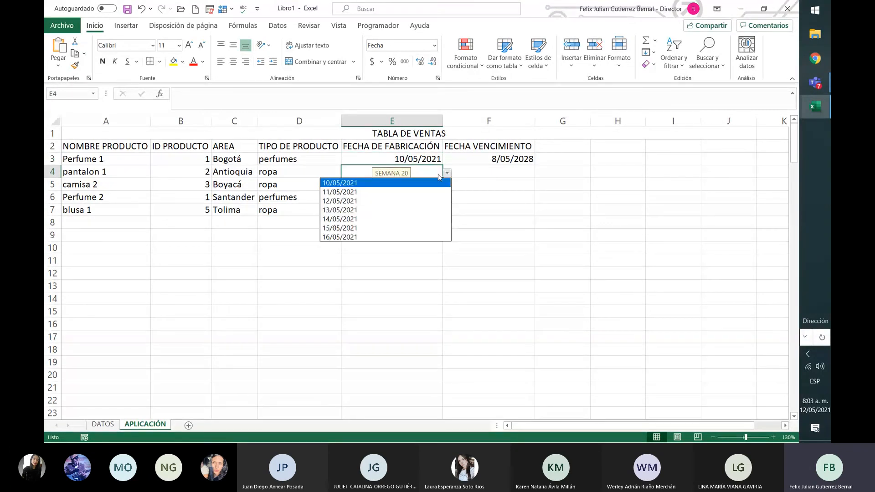
left_click(433, 192)
left_click(439, 184)
left_click(447, 186)
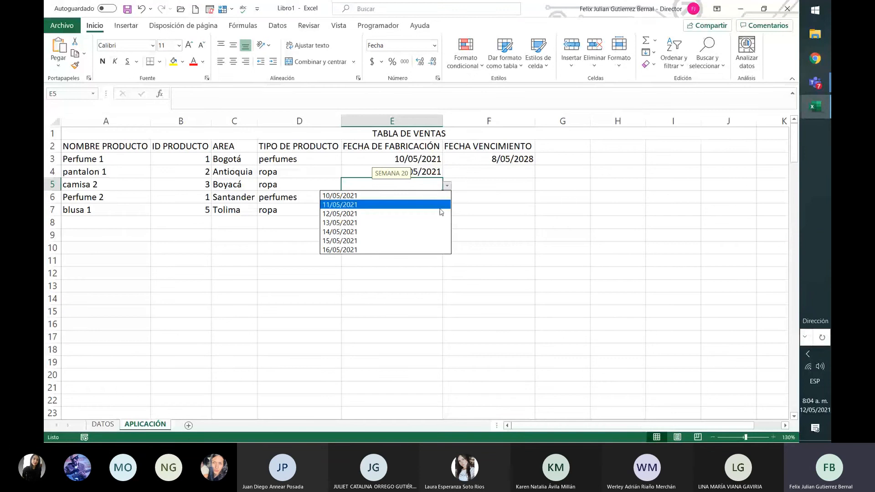
left_click(441, 213)
left_click(437, 197)
left_click(448, 198)
left_click(438, 235)
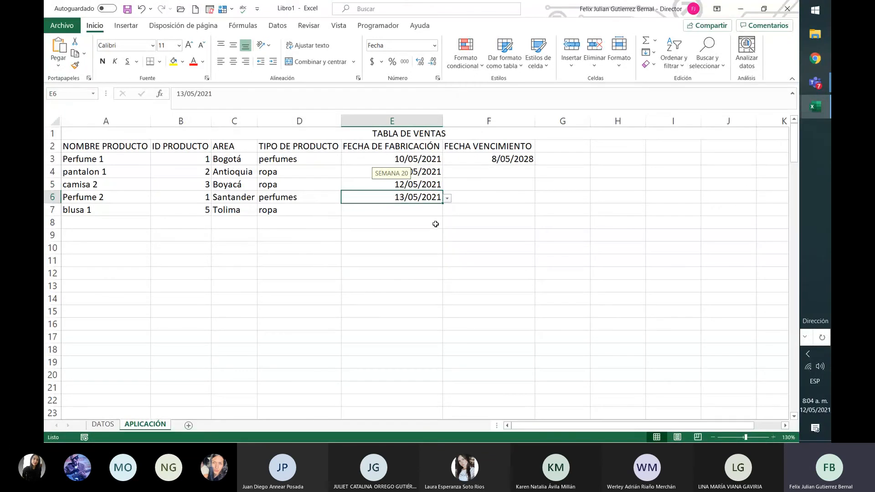
left_click(437, 219)
left_click(437, 212)
left_click(447, 211)
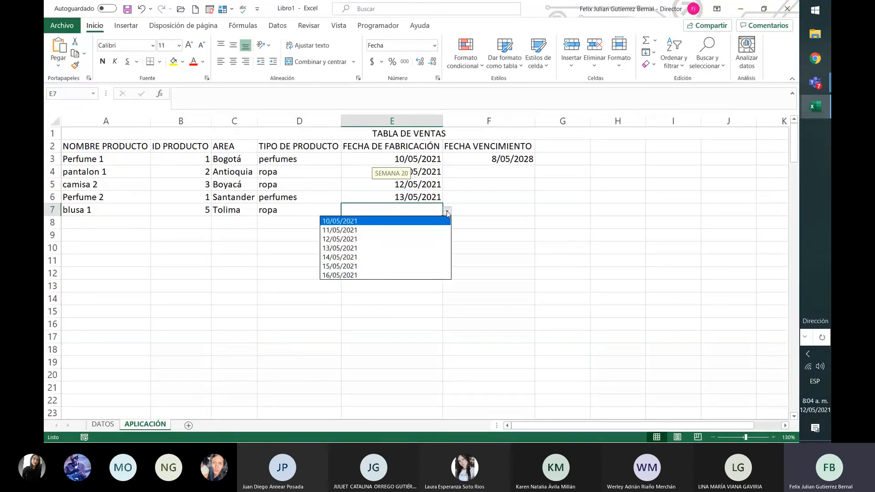
left_click(413, 258)
Fill FECHA VENCIMIENTO in F4 to F7 from the list with 9/05/2024, 9/05/2024, 9/05/2027 and 9/05/2025.
left_click(507, 171)
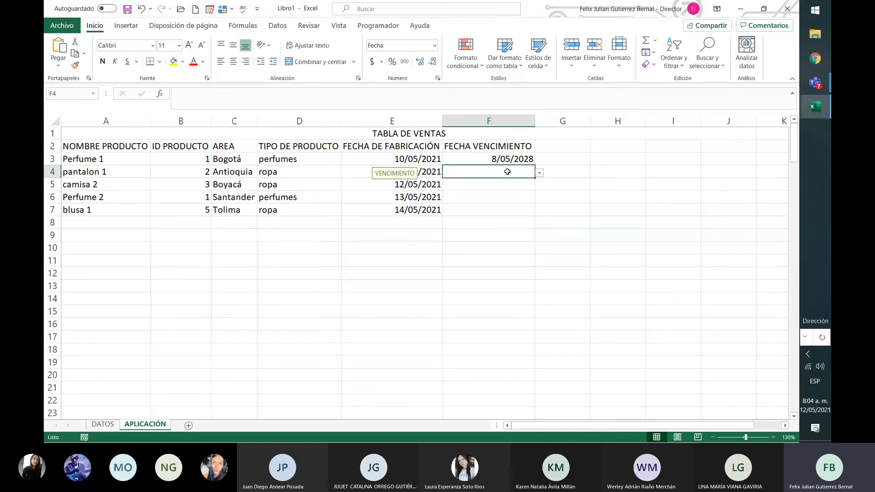
left_click(546, 178)
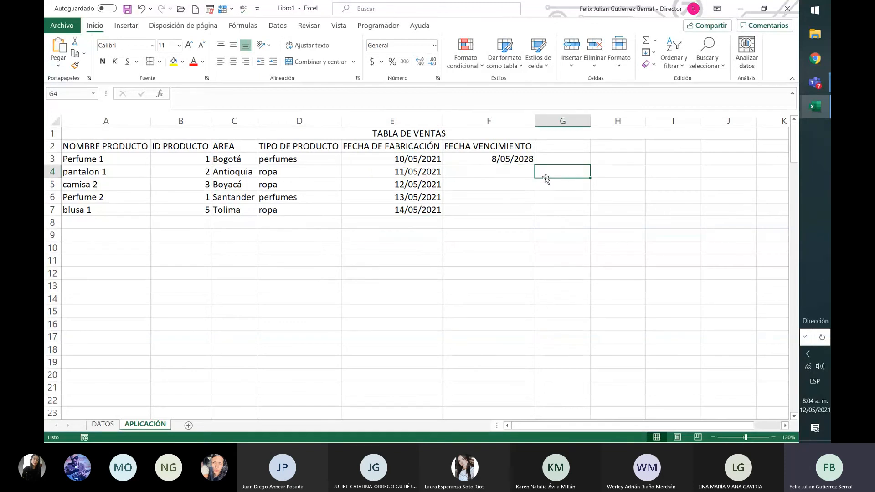
left_click(530, 174)
left_click(539, 173)
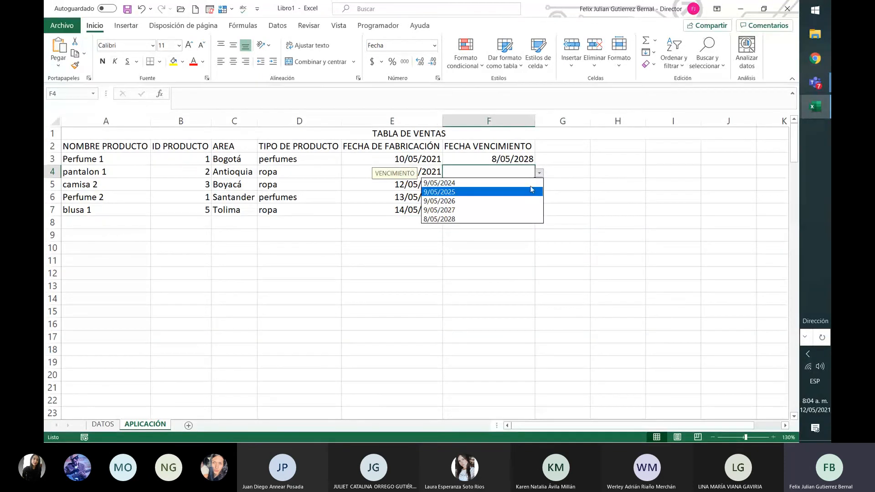
left_click(530, 184)
left_click(531, 184)
left_click(540, 186)
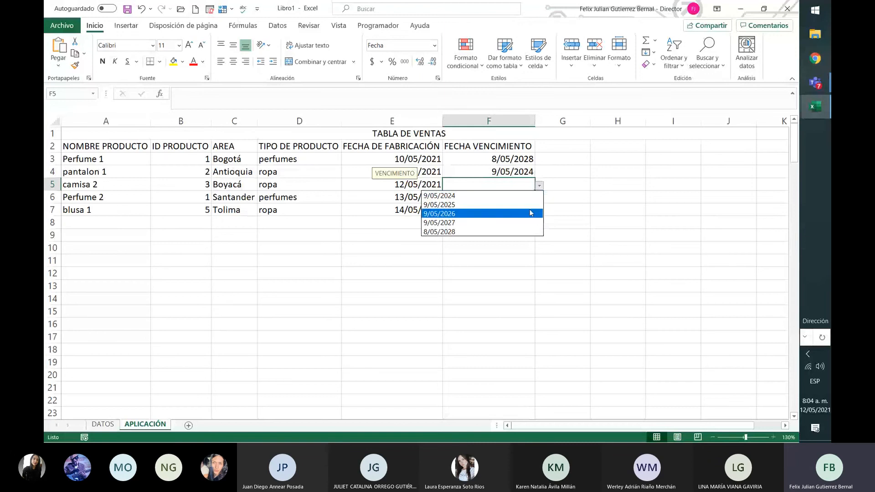
left_click(532, 197)
left_click(529, 197)
left_click(539, 198)
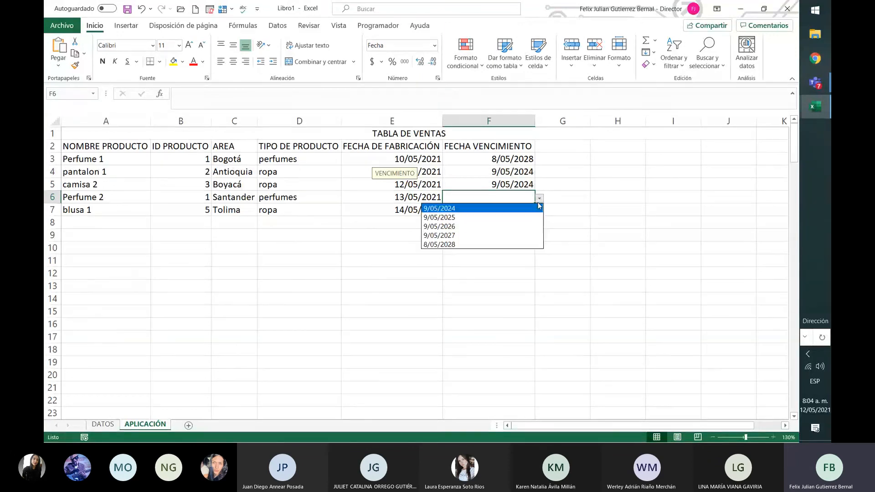
left_click(528, 235)
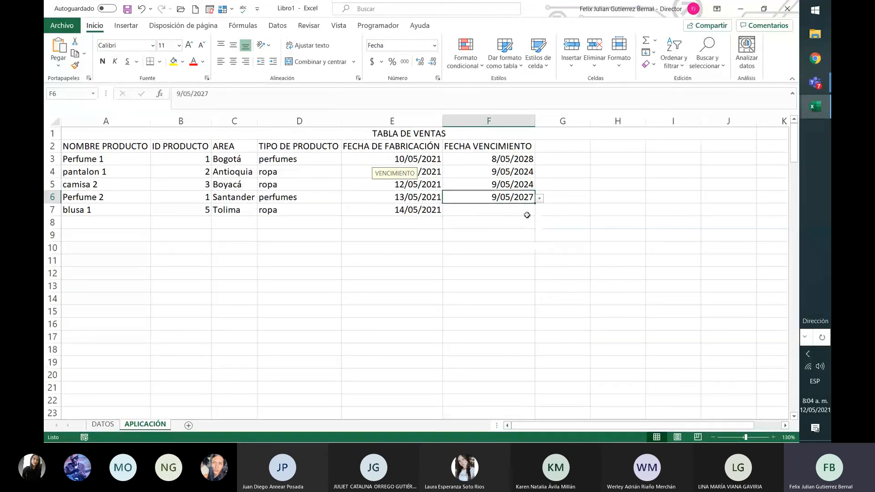
left_click(526, 212)
left_click(537, 212)
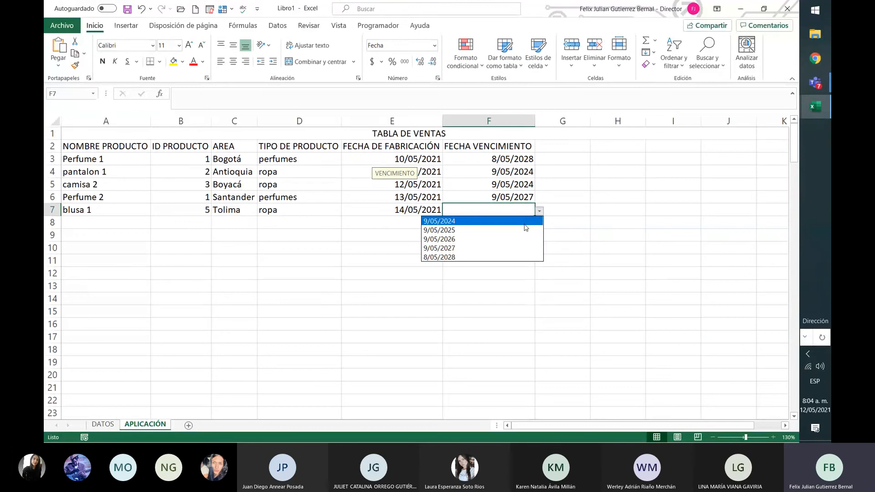
left_click(526, 230)
left_click(551, 209)
left_click(503, 208)
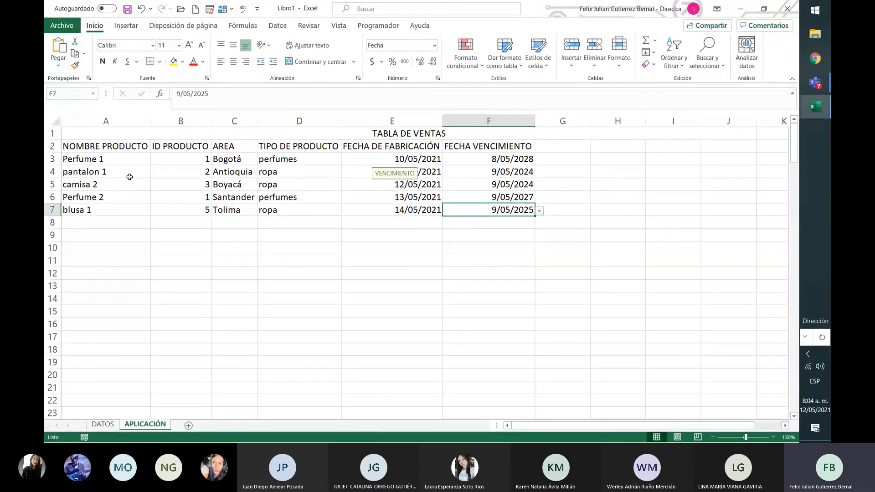
left_click_drag(133, 146, 496, 210)
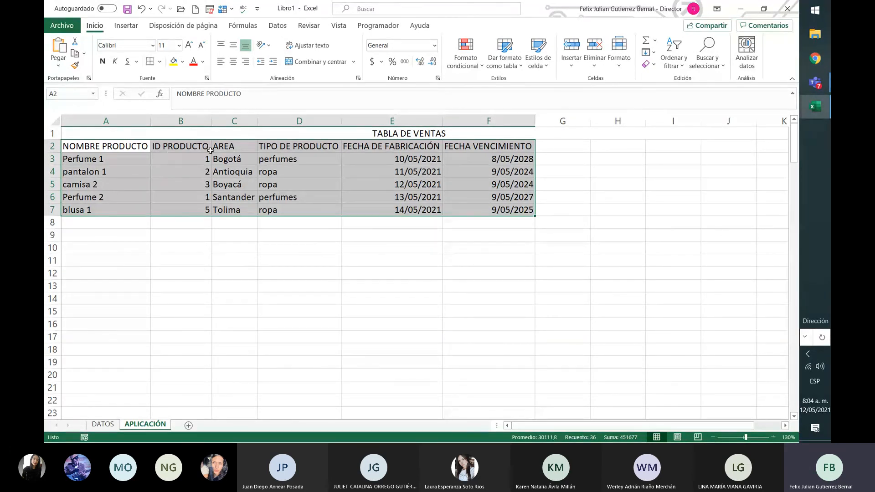
left_click(325, 191)
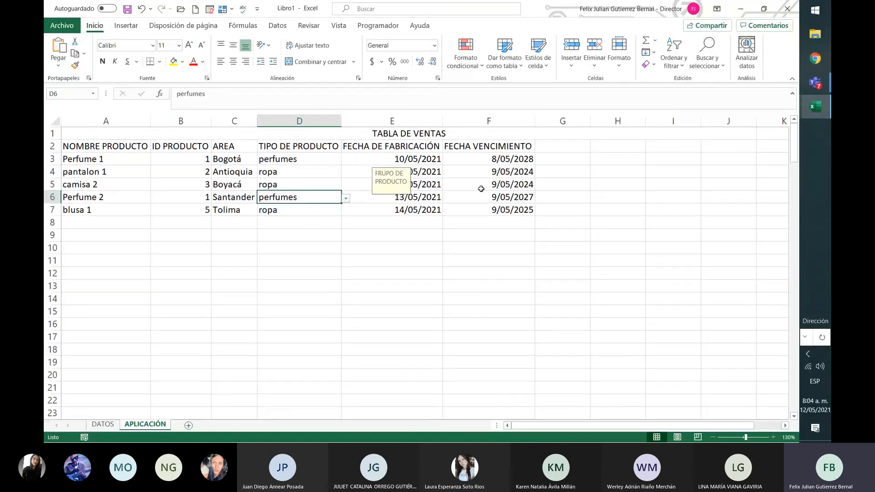
Add the column header NUMERO UNIDADES in G2, beside FECHA VENCIMIENTO.
left_click(555, 146)
type("NUMER")
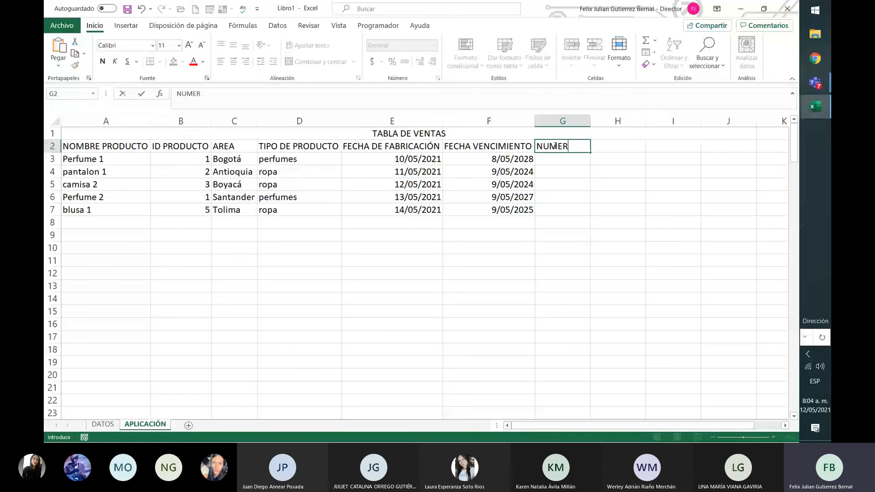
type("O UNIDADES")
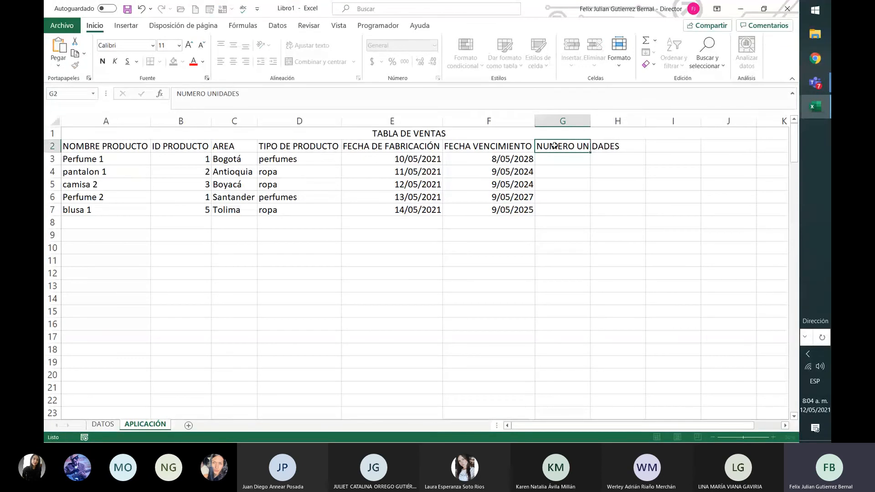
key("Return")
Fill NUMERO UNIDADES in G3 to G7 with 123, 45, 567, 345 and 234.
type("123")
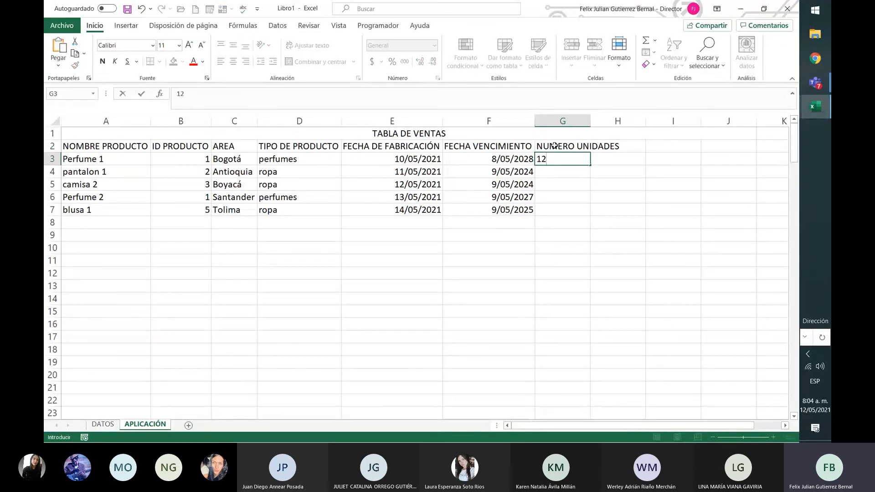
key("Return")
type("45")
key("Return")
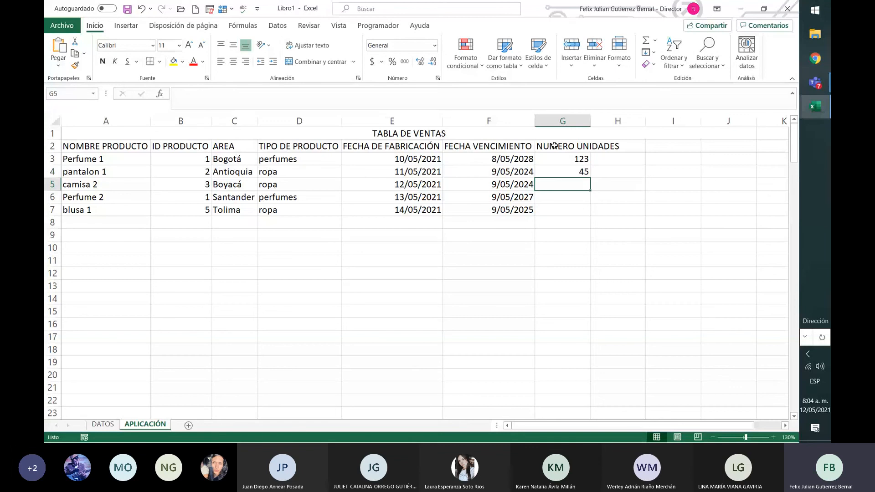
type("567")
key("Return")
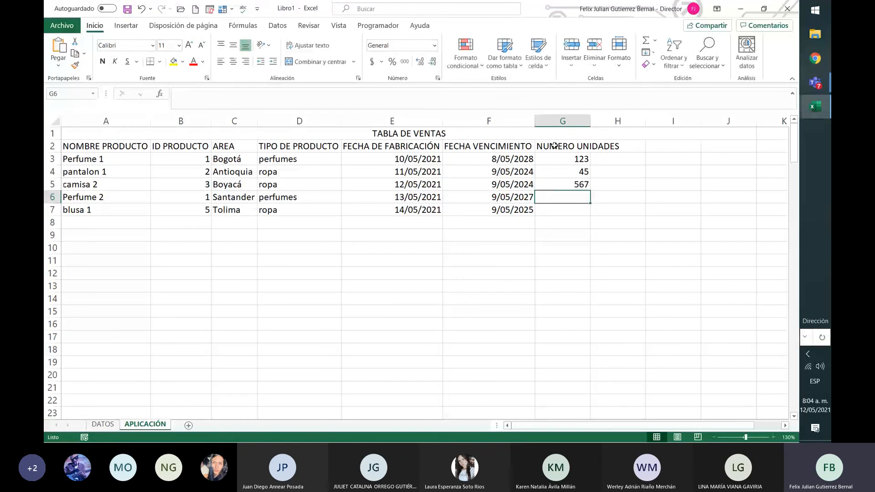
type("345")
key("Return")
type("234")
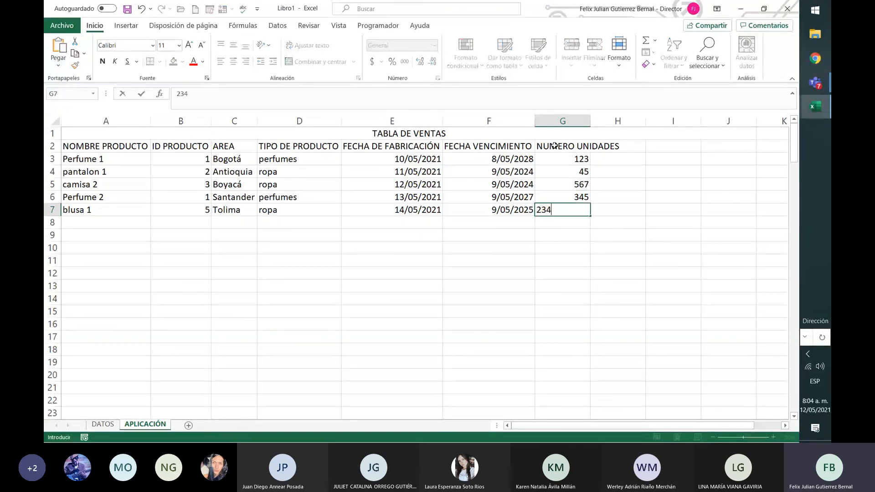
key("Return")
type("123")
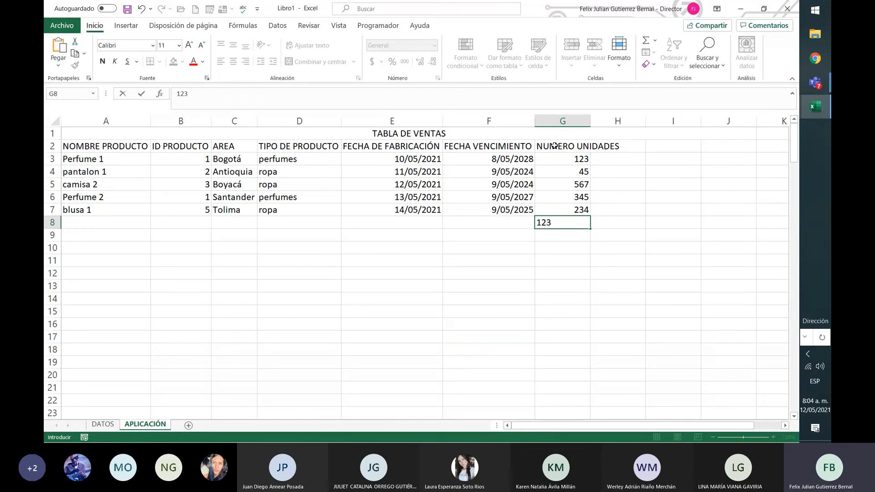
key("BackSpace")
key("BackSpace")
key("Escape")
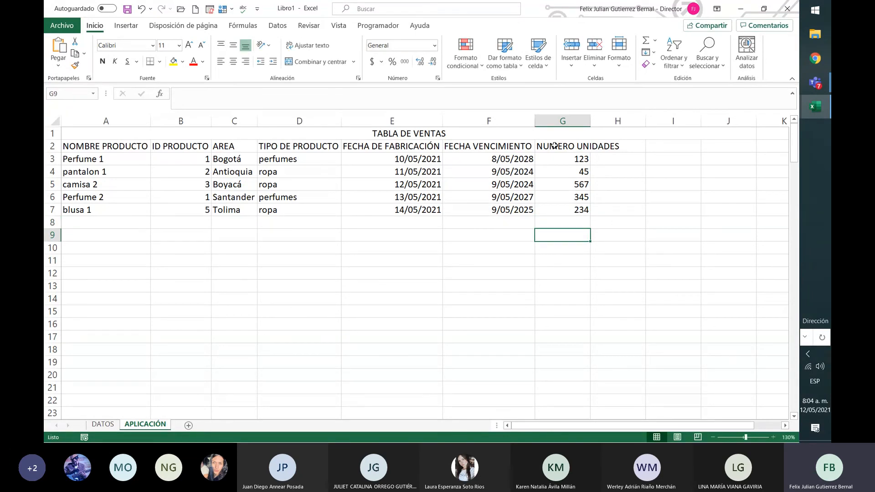
key("Up")
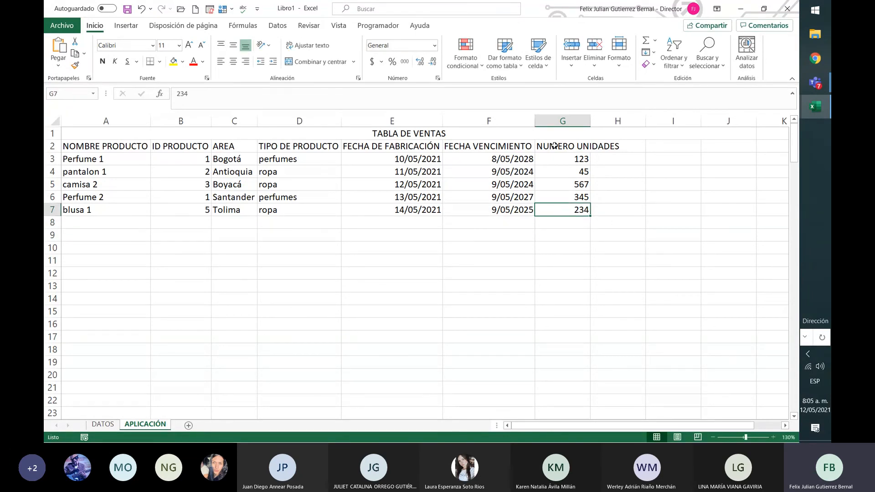
Autofit the width of the NUMERO UNIDADES column.
double_click(591, 123)
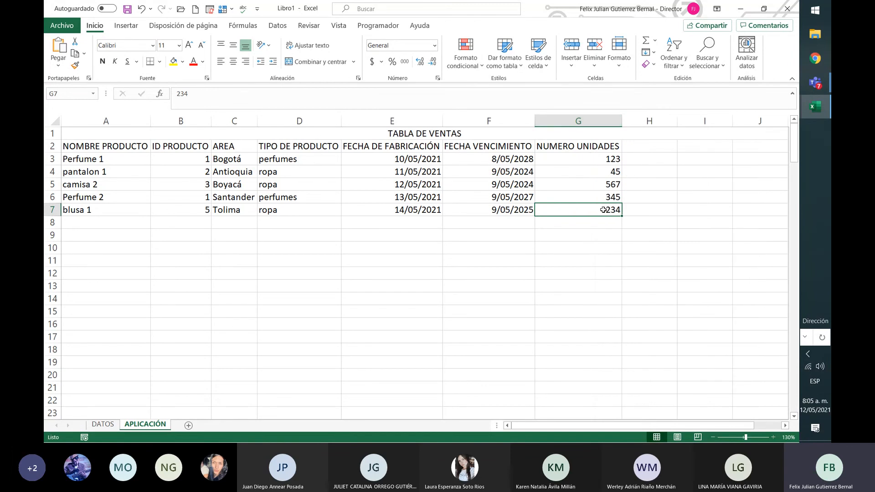
left_click_drag(603, 213, 121, 147)
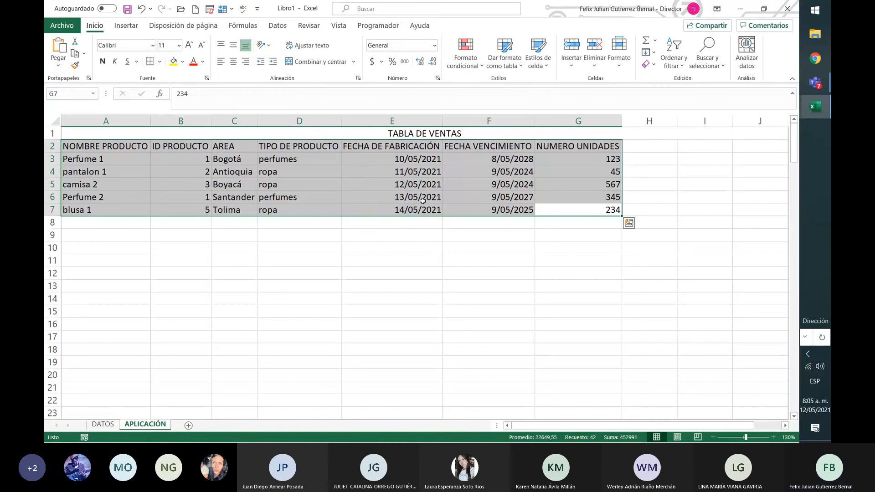
left_click(427, 135)
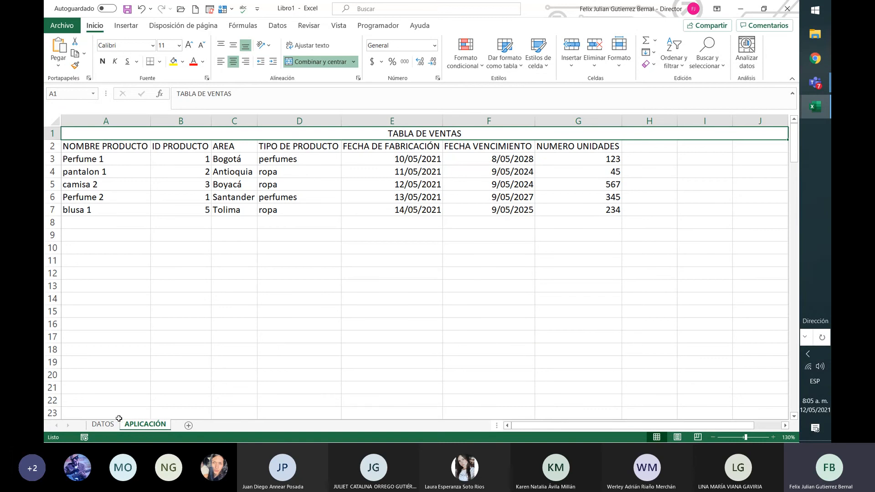
Protect the DATOS sheet without a password, disallowing the selection of both locked and unlocked cells.
left_click(104, 424)
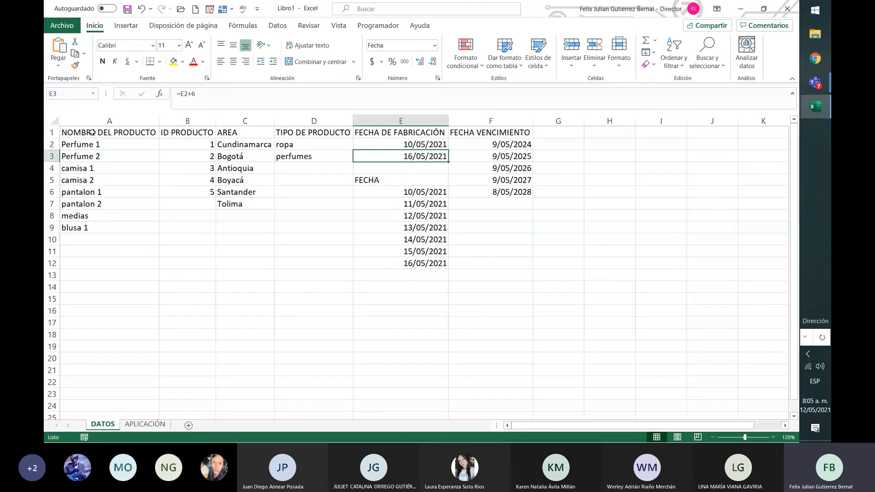
left_click_drag(97, 131, 517, 269)
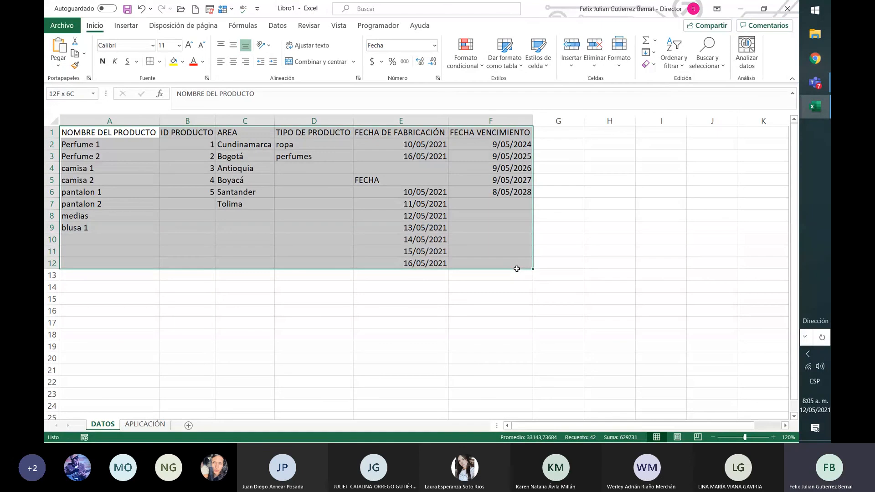
left_click_drag(517, 269, 519, 270)
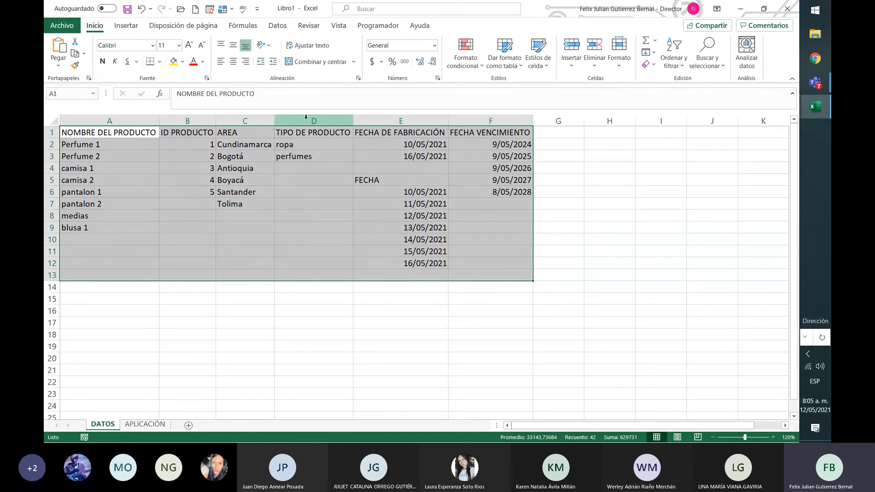
left_click(282, 27)
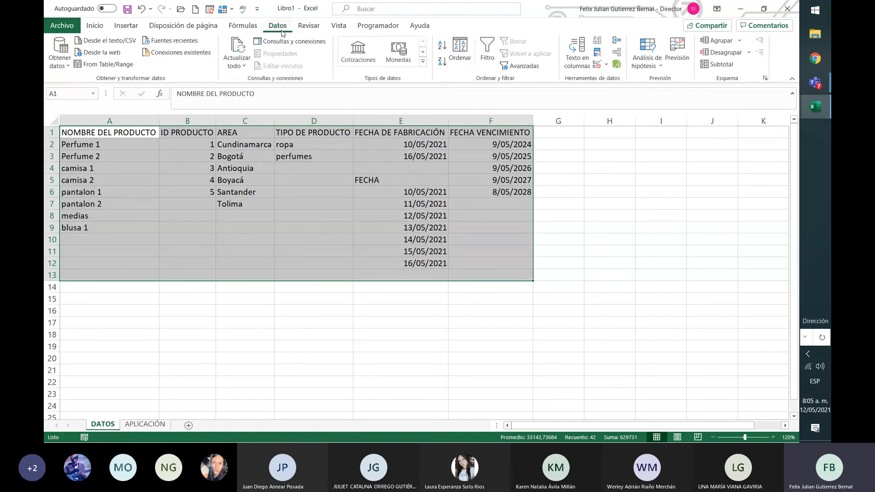
left_click(332, 372)
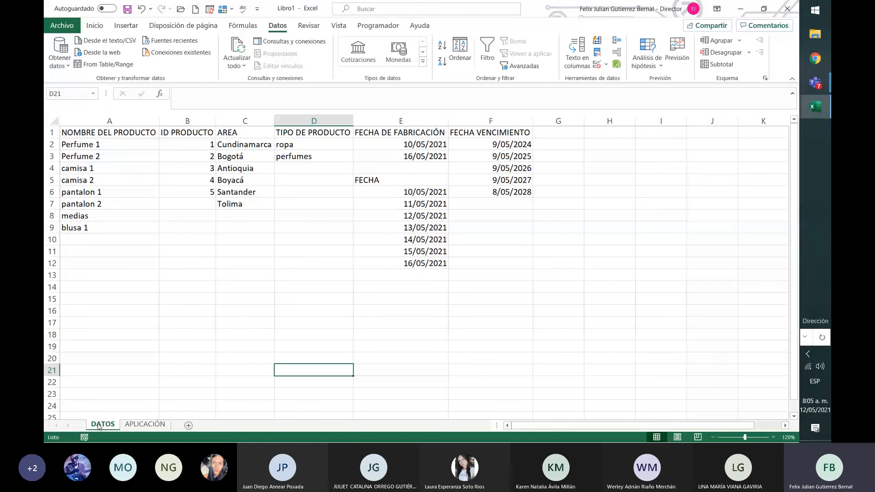
right_click(99, 427)
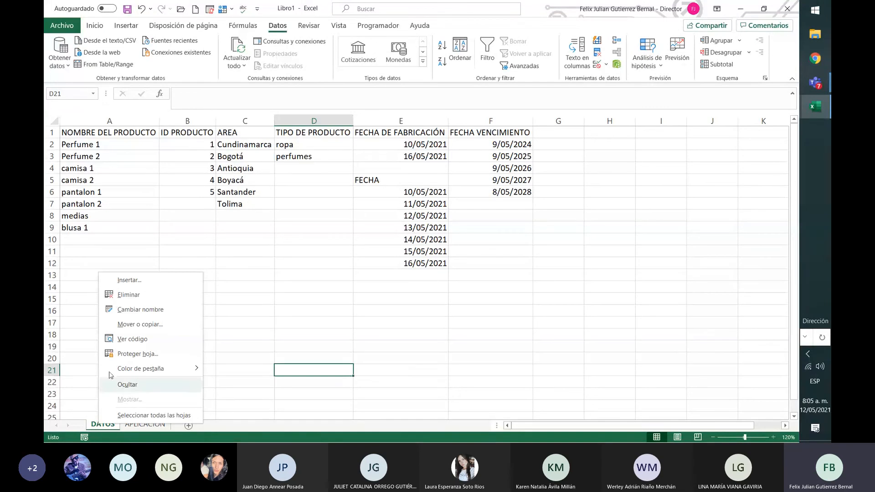
left_click(130, 355)
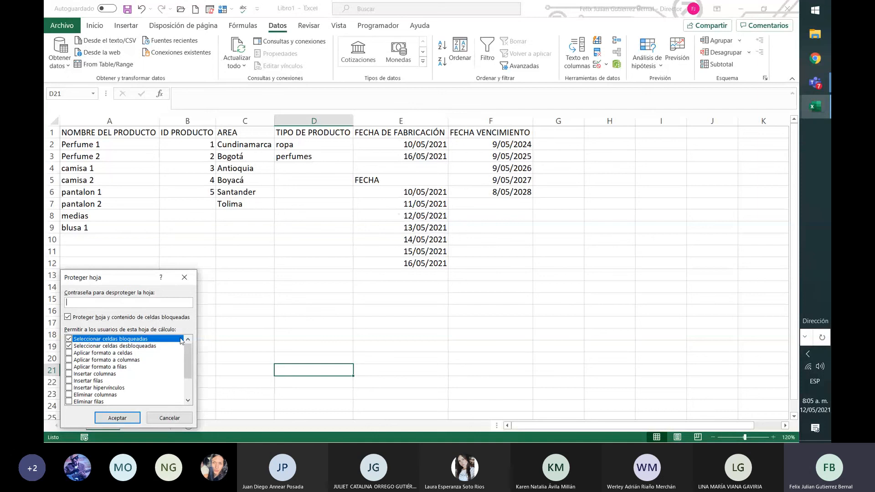
left_click(70, 346)
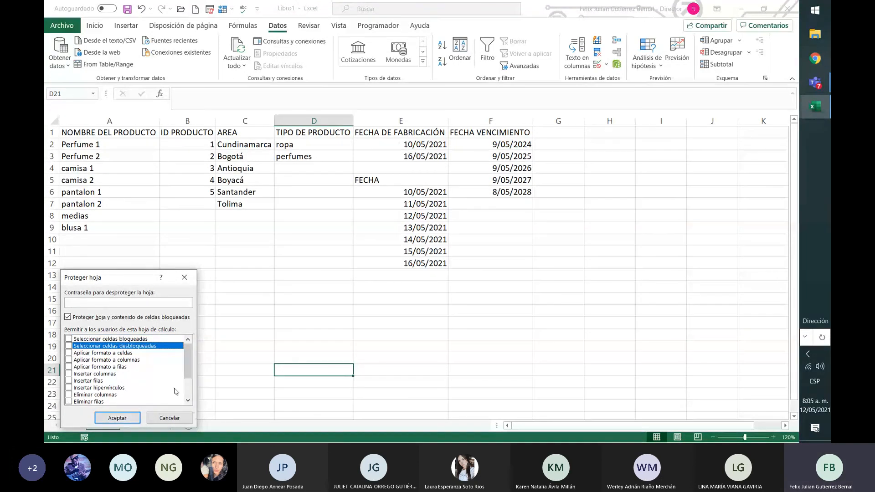
scroll(176, 393, "down", 2)
left_click(118, 418)
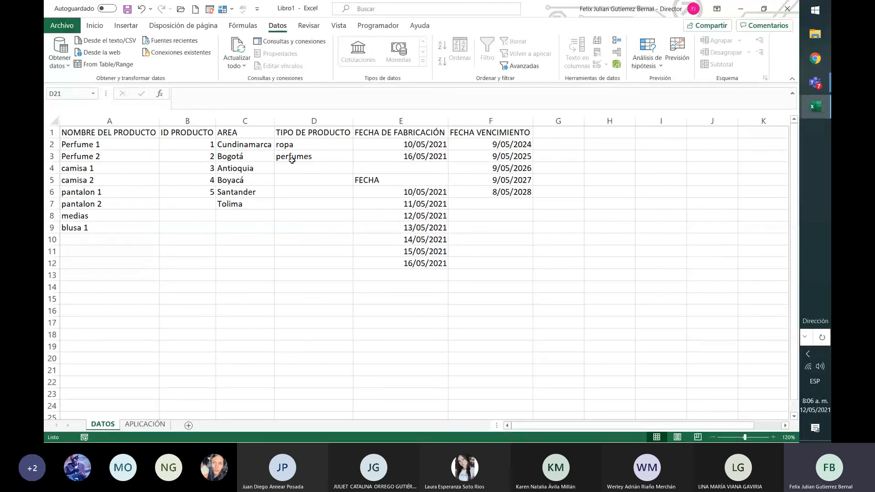
Unprotect the DATOS sheet and try selecting cells in the list columns.
right_click(110, 426)
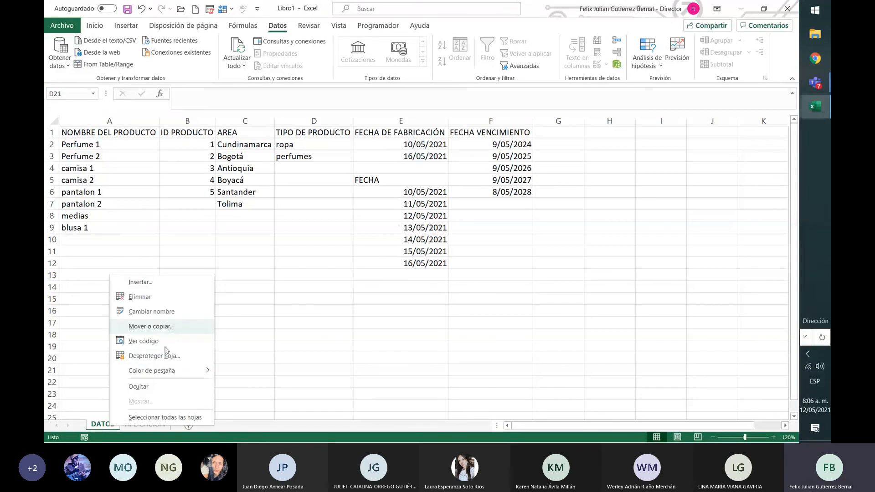
left_click(175, 356)
left_click(305, 240)
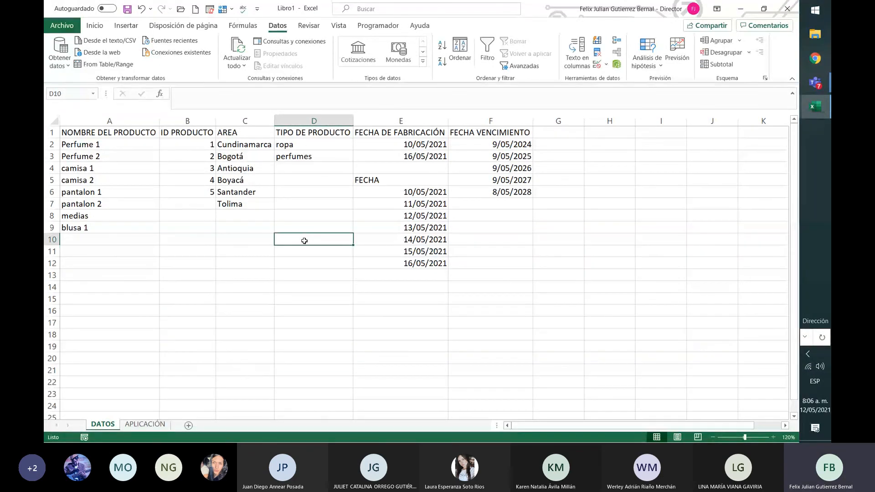
left_click_drag(436, 274, 445, 140)
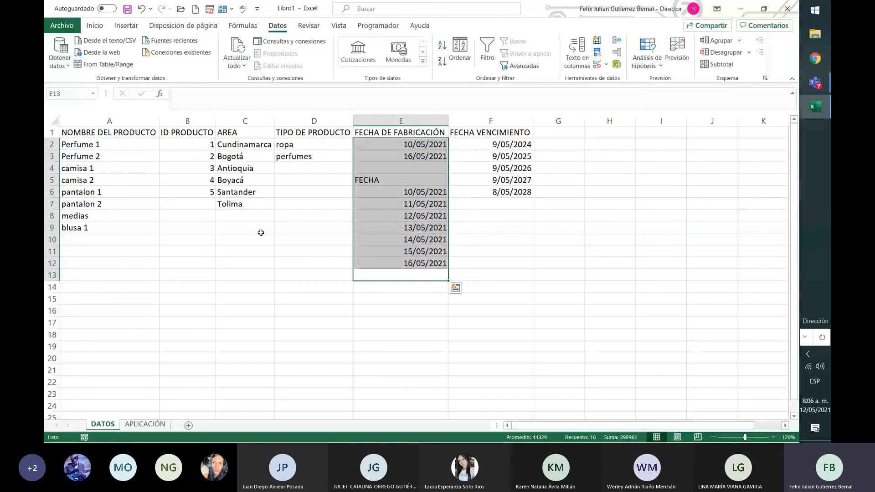
left_click_drag(261, 233, 261, 241)
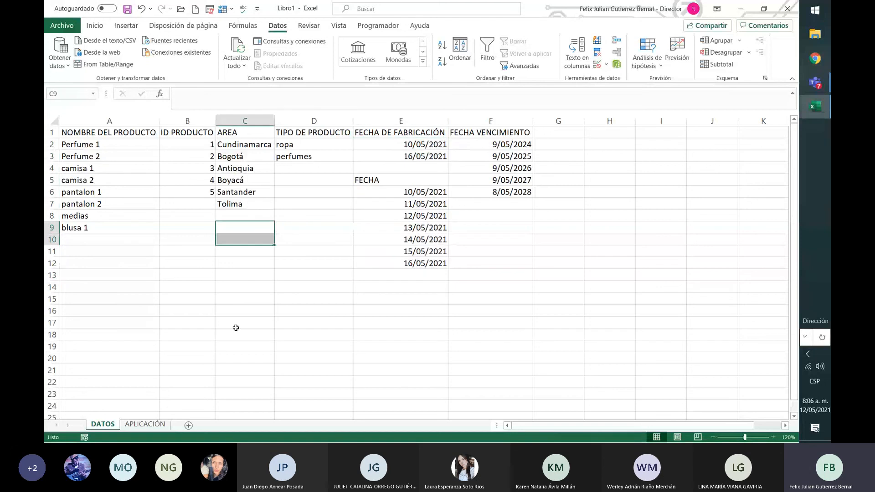
Protect the DATOS sheet with a password, entering and confirming it, with selection of locked and unlocked cells disallowed.
right_click(106, 425)
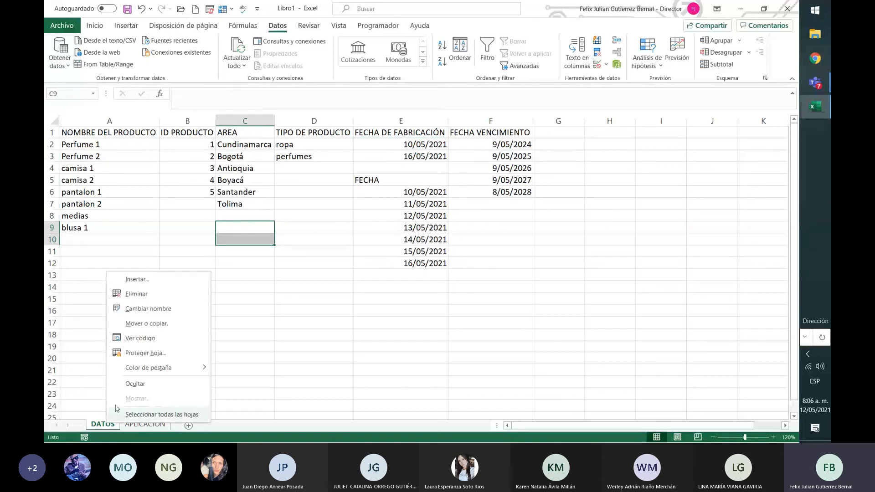
left_click(158, 354)
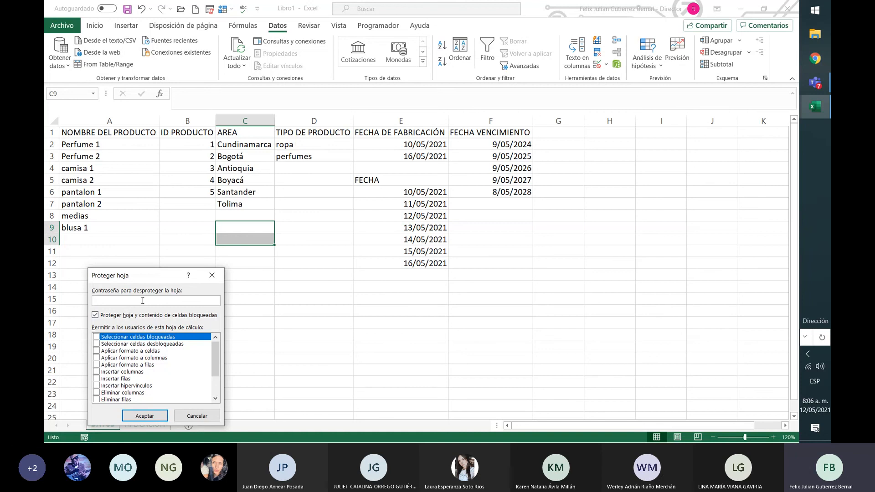
type("1")
key("BackSpace")
type("1")
left_click(145, 416)
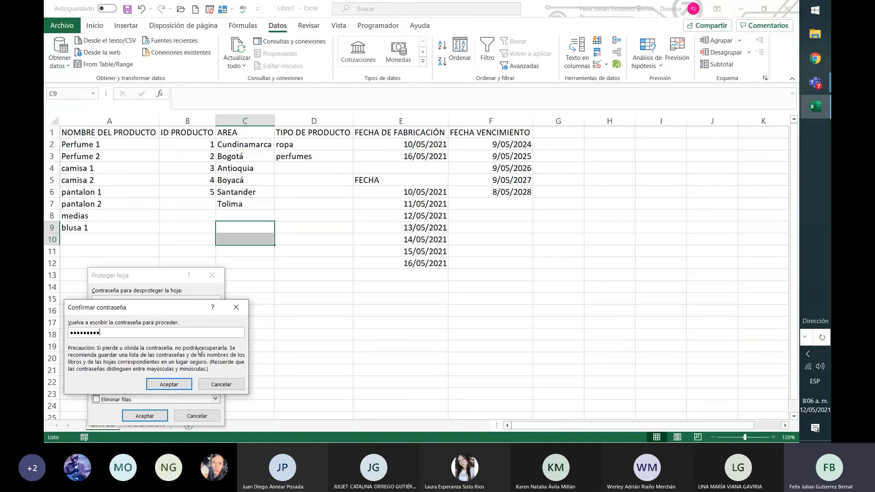
key("Return")
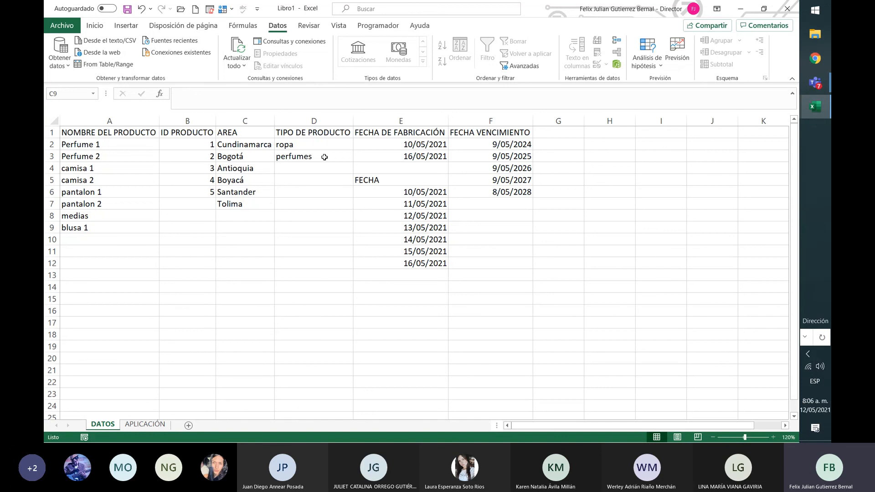
Go to the APLICACIÓN sheet and review the list cells D3 and E3, the title and the header row.
left_click(155, 428)
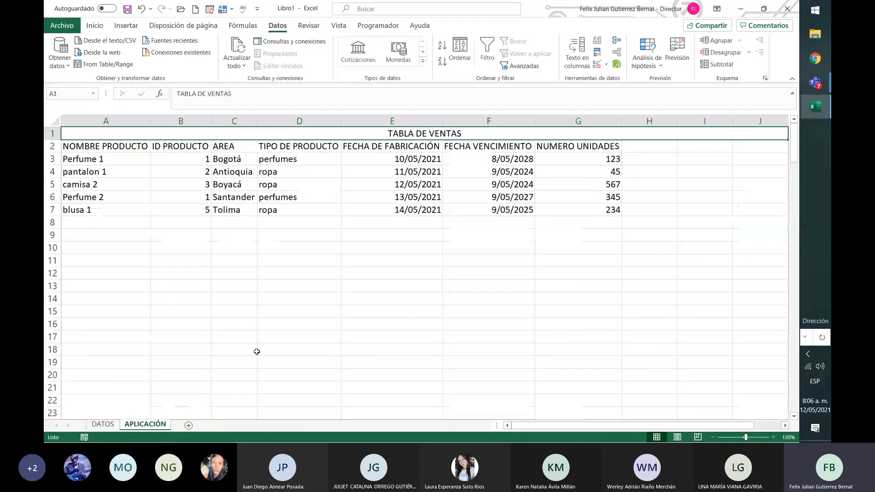
left_click(292, 160)
left_click(433, 159)
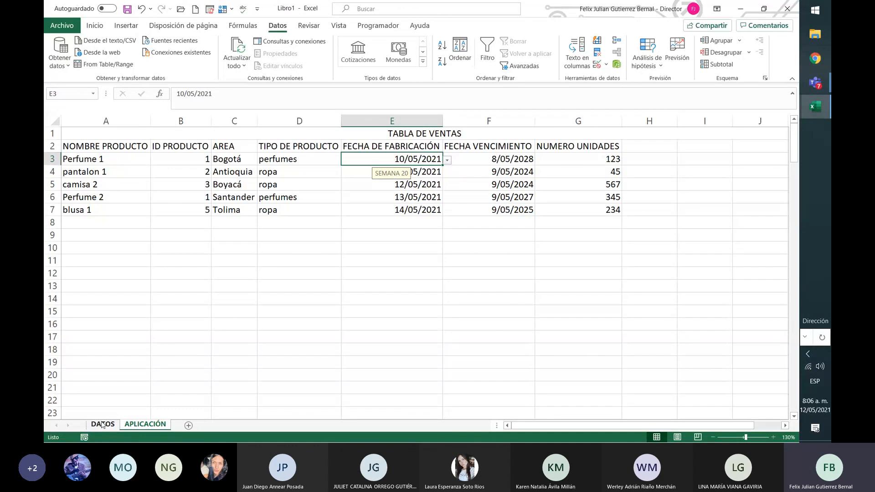
left_click_drag(94, 146, 550, 146)
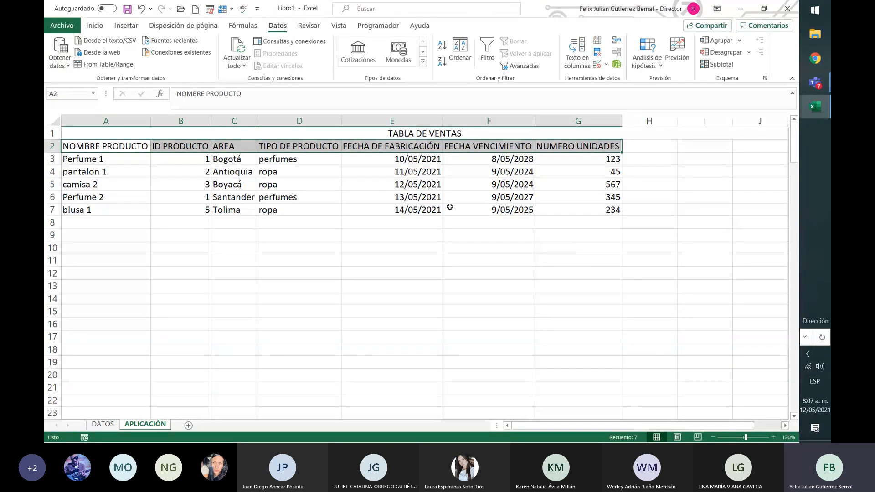
left_click_drag(426, 134, 448, 151)
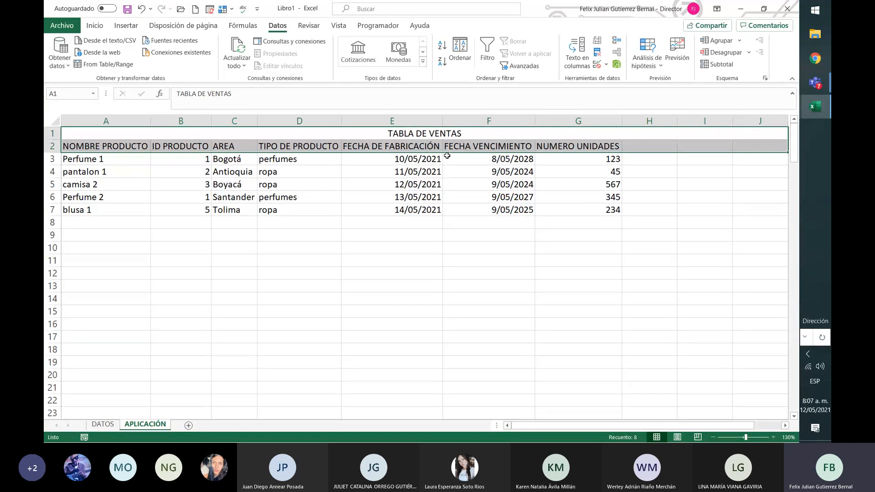
right_click(451, 147)
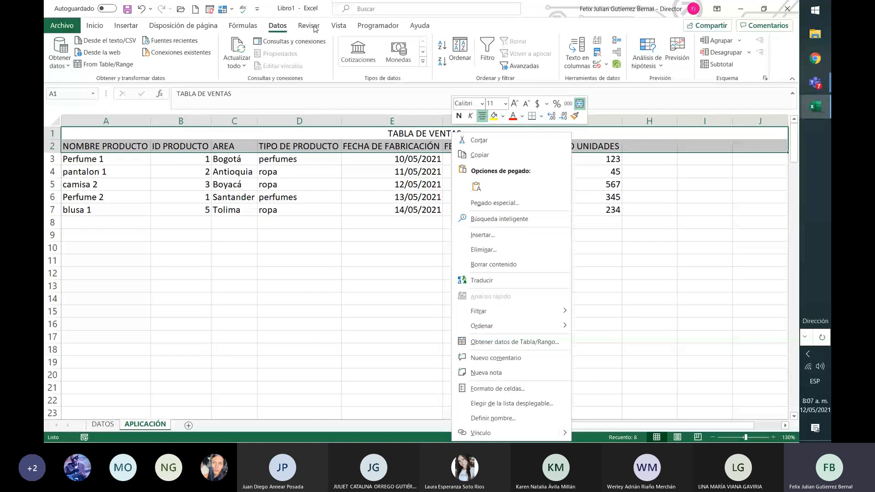
key("Escape")
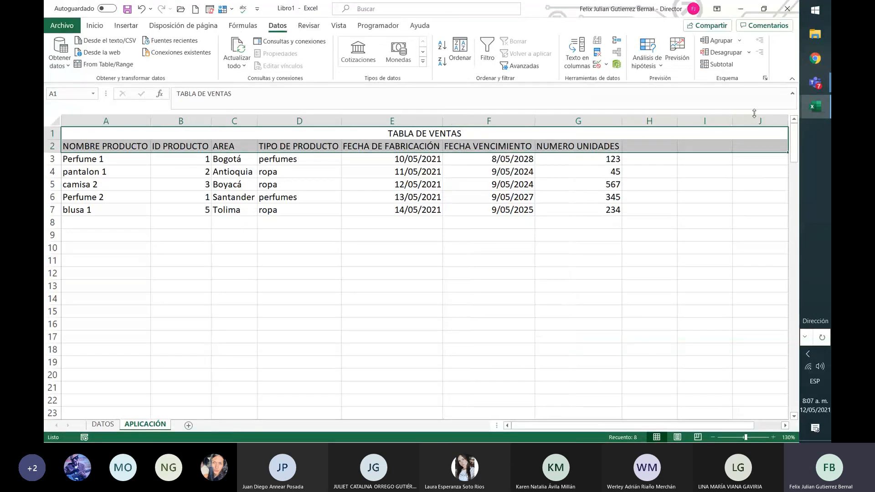
Switch to the Microsoft Teams class meeting and stop its recording.
left_click(805, 84)
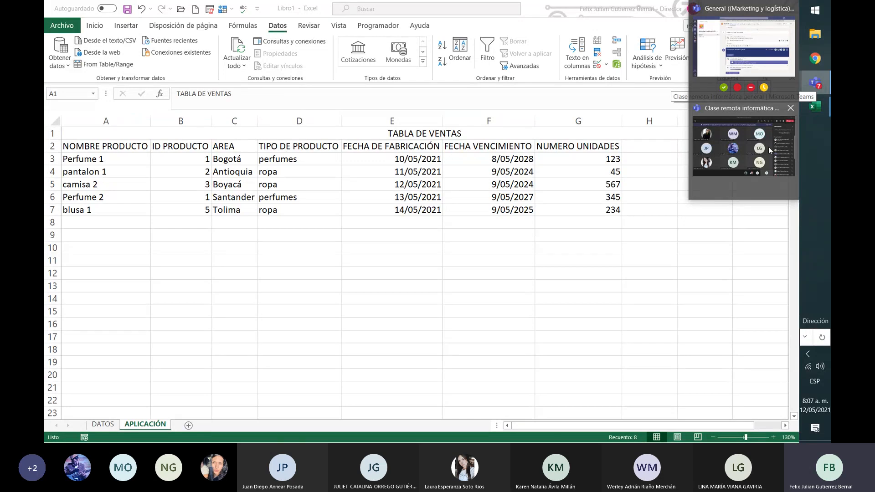
left_click(778, 150)
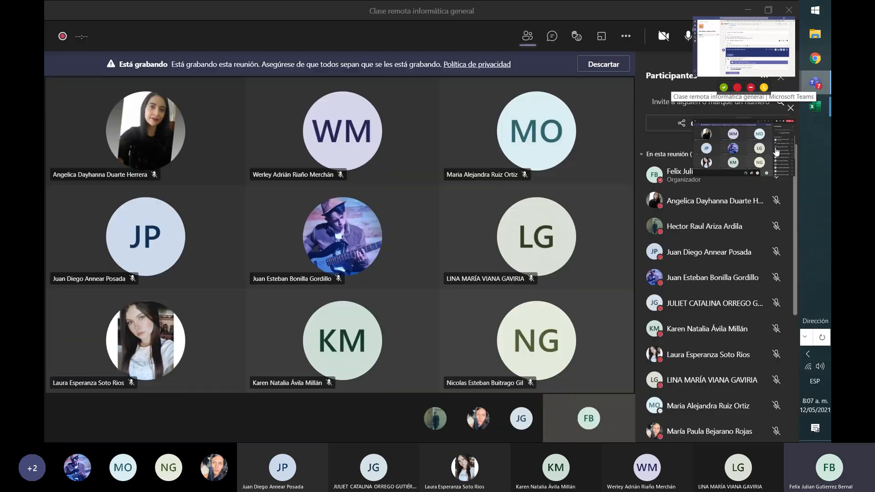
left_click(626, 36)
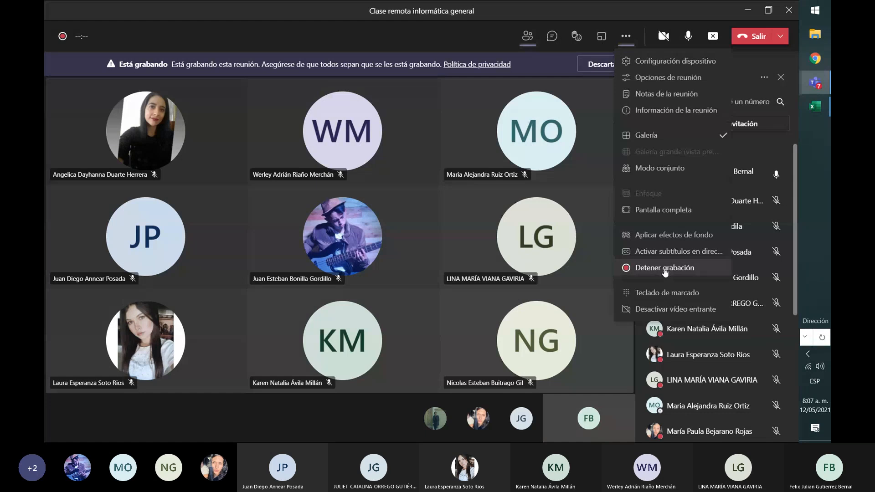